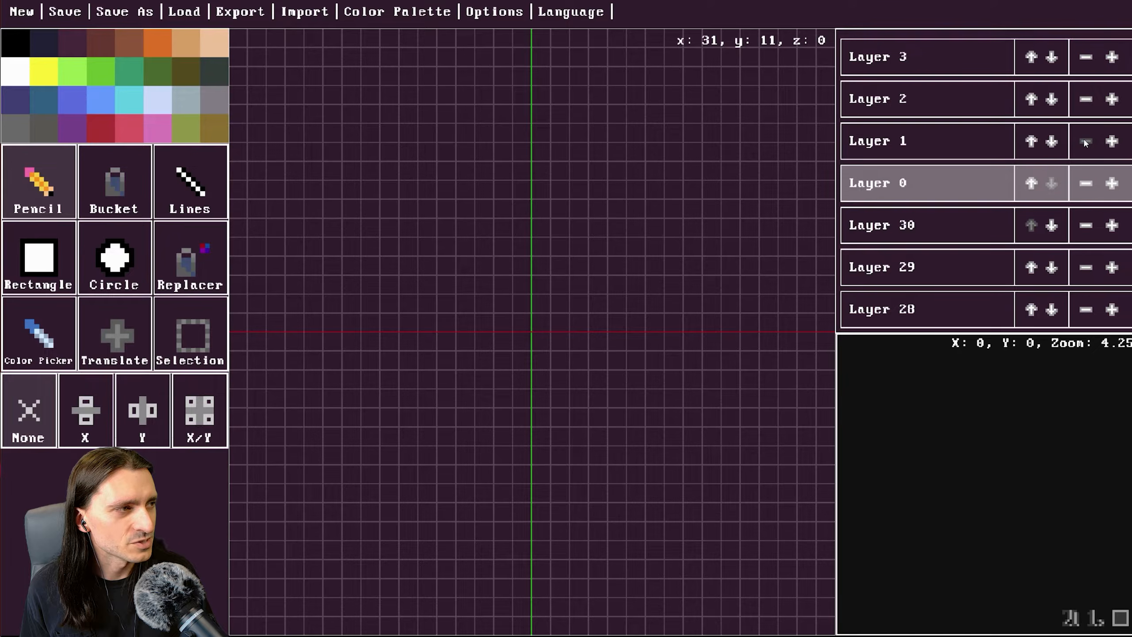
Add two more layers to the layer stack.
{"action": "left_click", "coordinate": [1111, 142]}
{"action": "left_click", "coordinate": [1111, 142]}
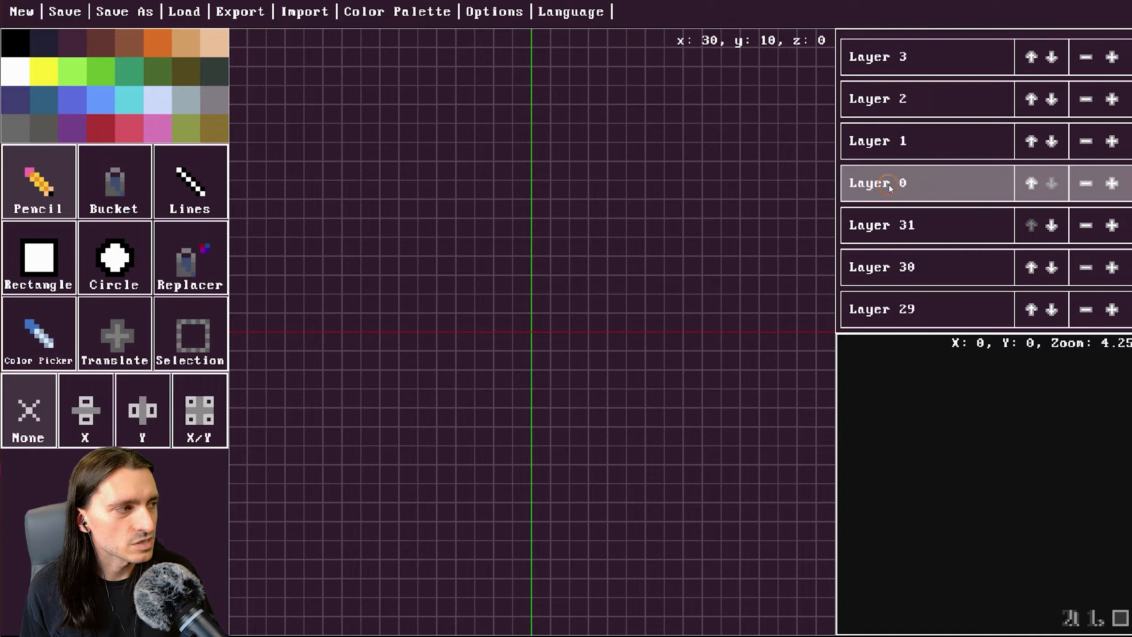
{"action": "left_click", "coordinate": [43, 46]}
{"action": "left_click", "coordinate": [62, 48]}
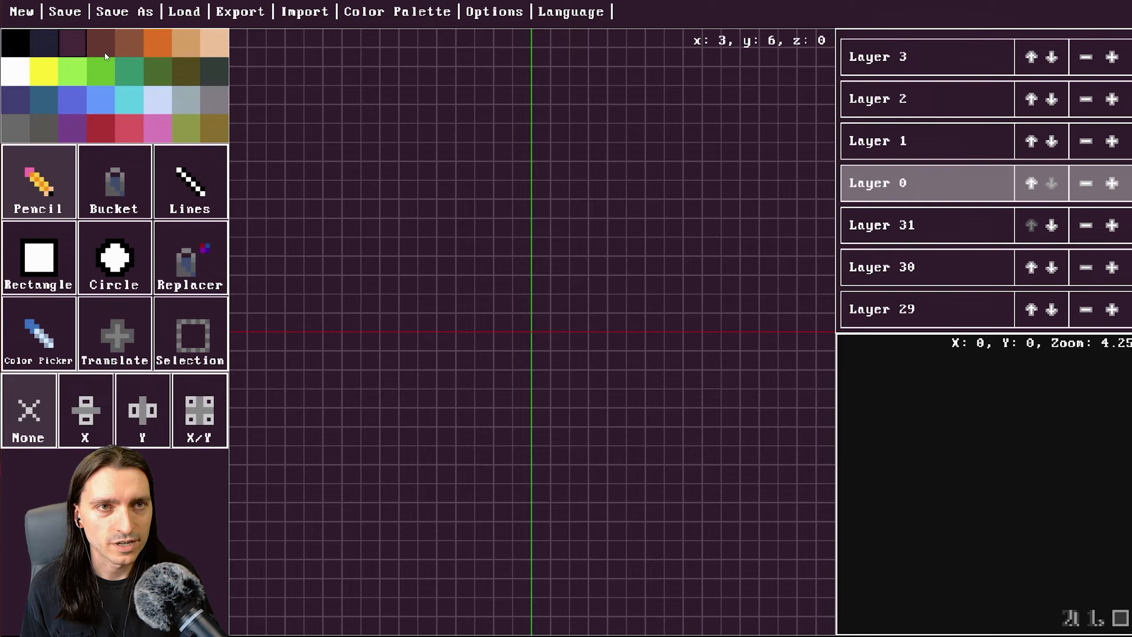
{"action": "left_click", "coordinate": [213, 72]}
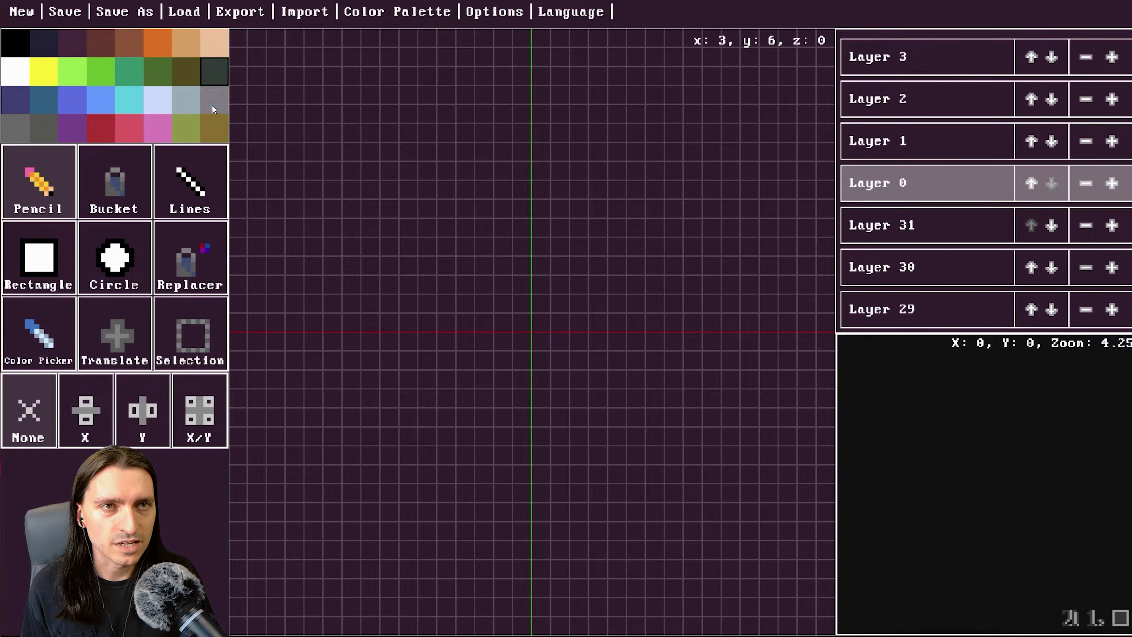
{"action": "left_click", "coordinate": [156, 134]}
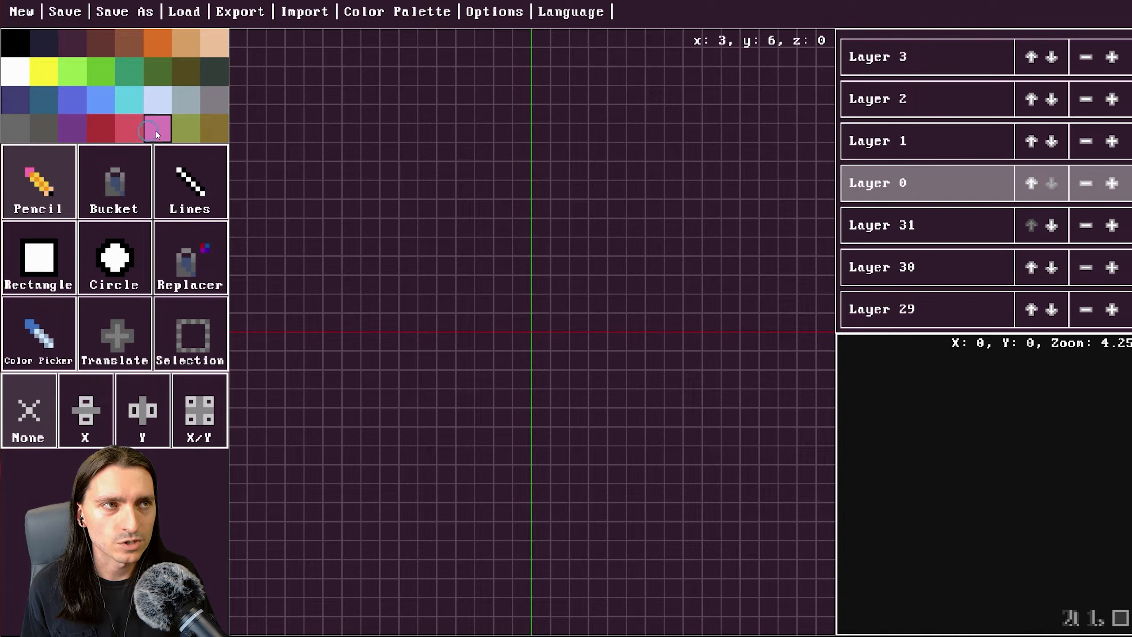
Load the 'vids and pics to USB' image from the Desktop as the colour palette.
{"action": "left_click", "coordinate": [381, 13]}
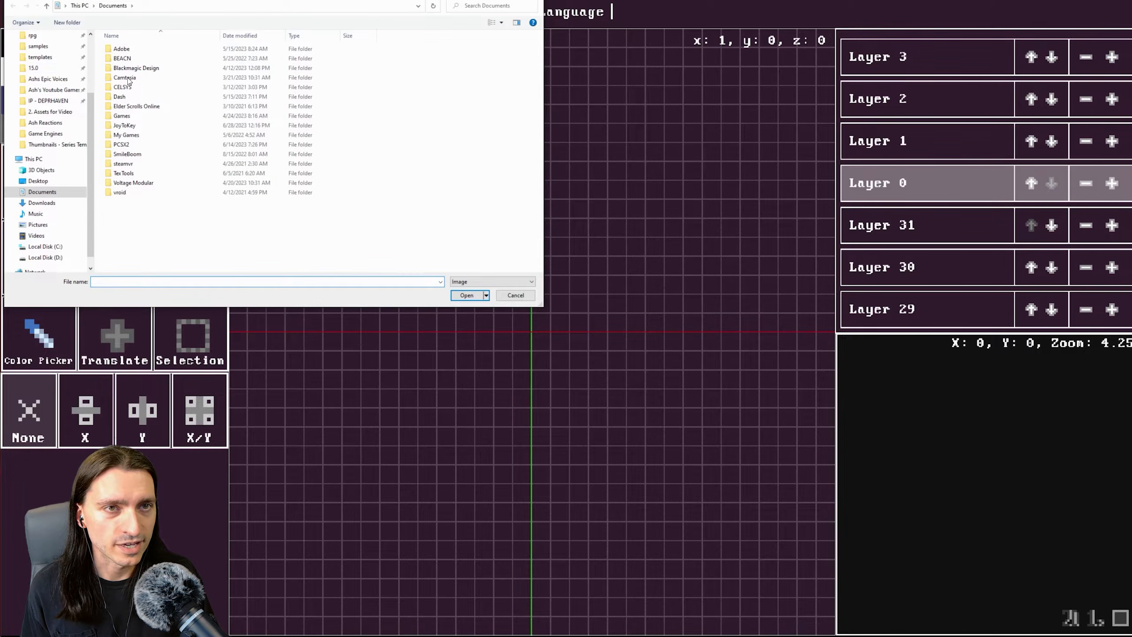
{"action": "scroll", "coordinate": [45, 134], "scroll_direction": "up", "scroll_amount": 3}
{"action": "left_click", "coordinate": [35, 54]}
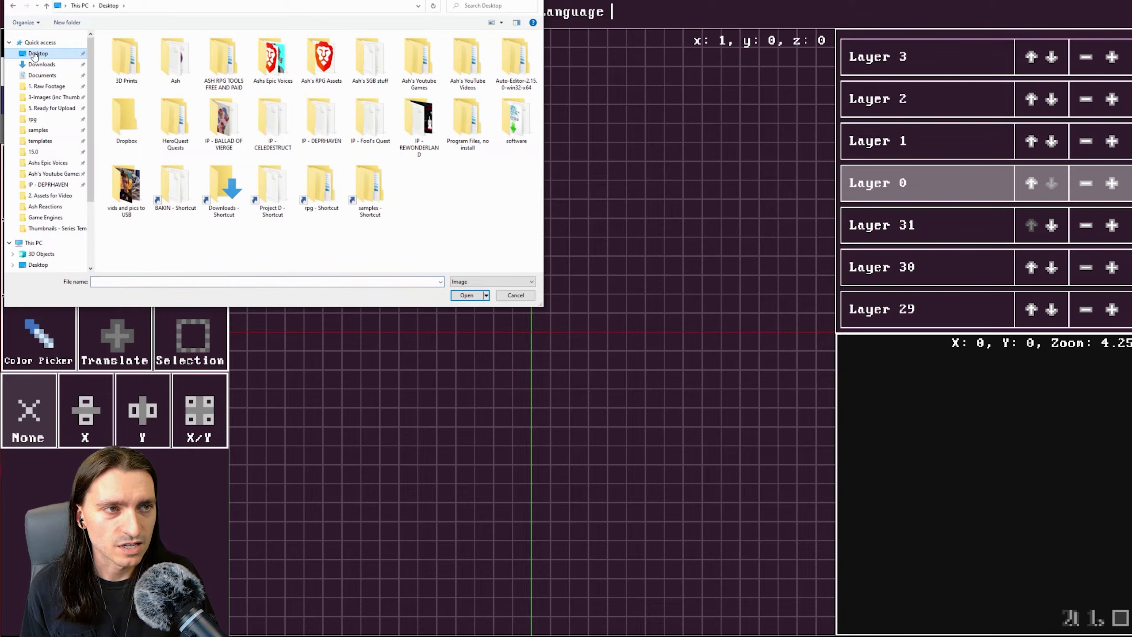
{"action": "double_click", "coordinate": [126, 188]}
{"action": "left_click", "coordinate": [46, 6]}
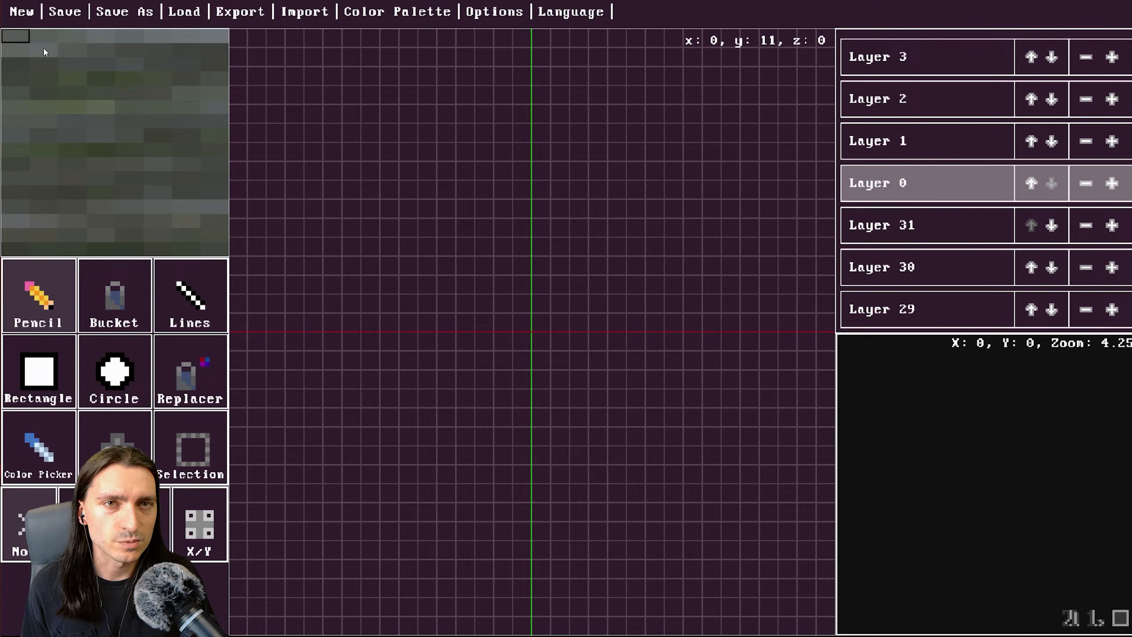
{"action": "left_click", "coordinate": [84, 134]}
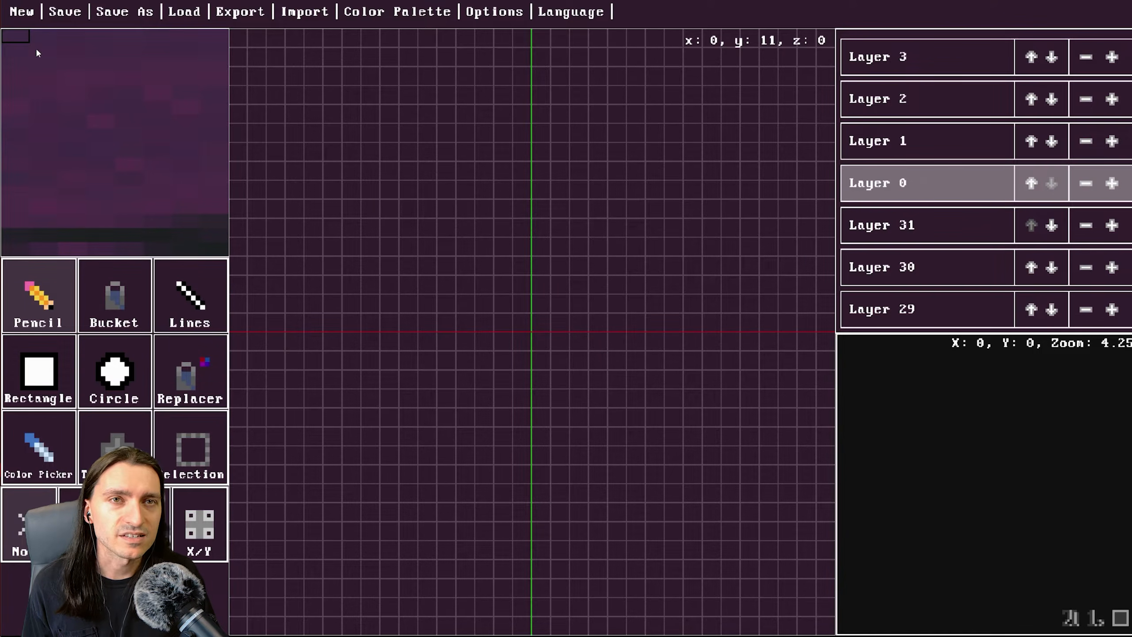
Create a new model with size 16 and height 16.
{"action": "left_click", "coordinate": [22, 12]}
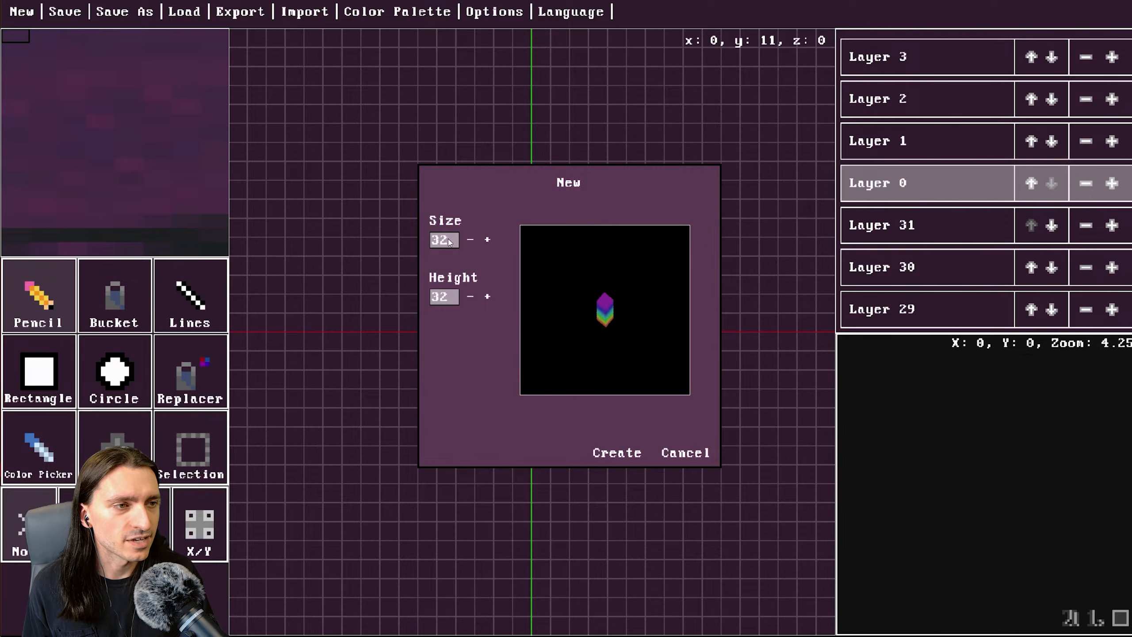
{"action": "left_click", "coordinate": [488, 241]}
{"action": "left_click", "coordinate": [488, 241]}
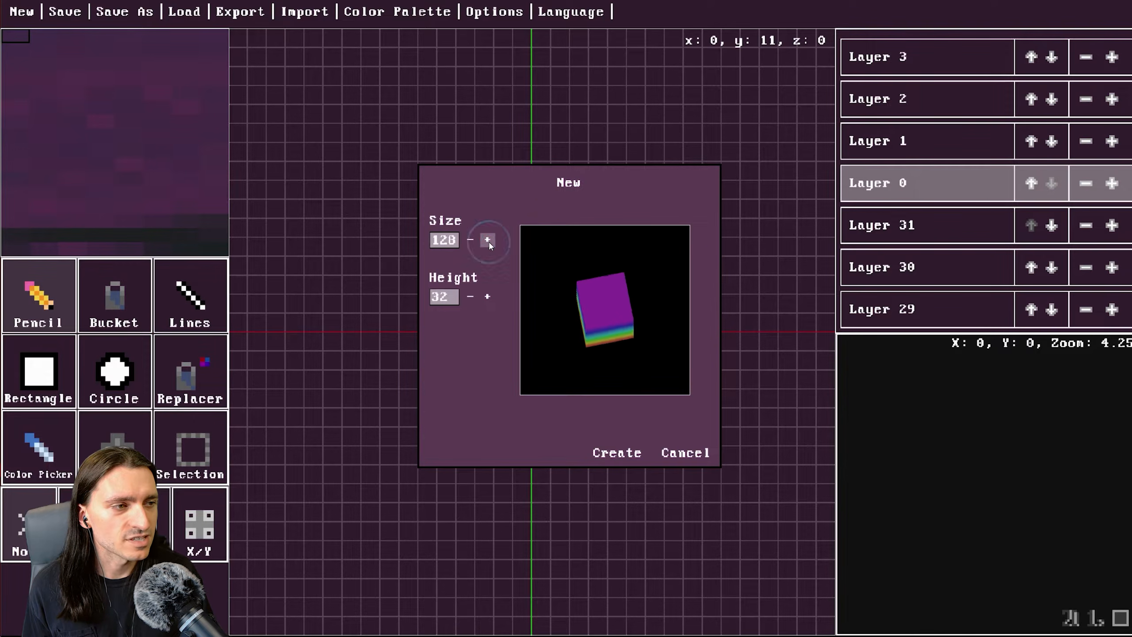
{"action": "left_click", "coordinate": [487, 241]}
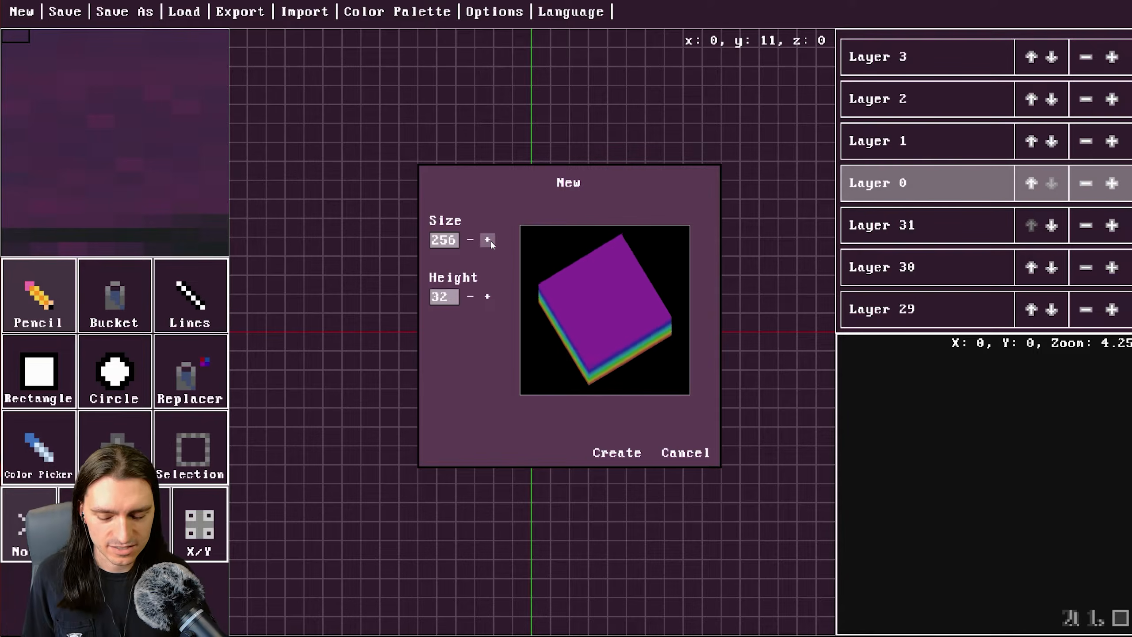
{"action": "left_click", "coordinate": [470, 243]}
{"action": "left_click", "coordinate": [470, 243]}
{"action": "left_click", "coordinate": [470, 243]}
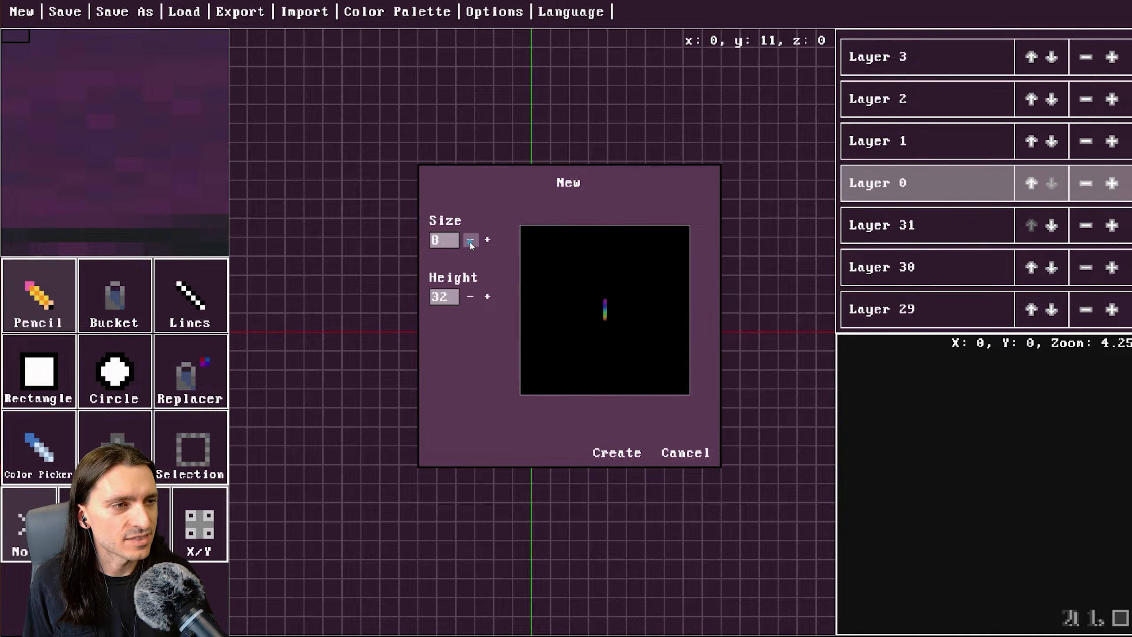
{"action": "left_click", "coordinate": [471, 242]}
{"action": "left_click", "coordinate": [471, 243]}
{"action": "left_click", "coordinate": [487, 241]}
{"action": "left_click", "coordinate": [488, 241]}
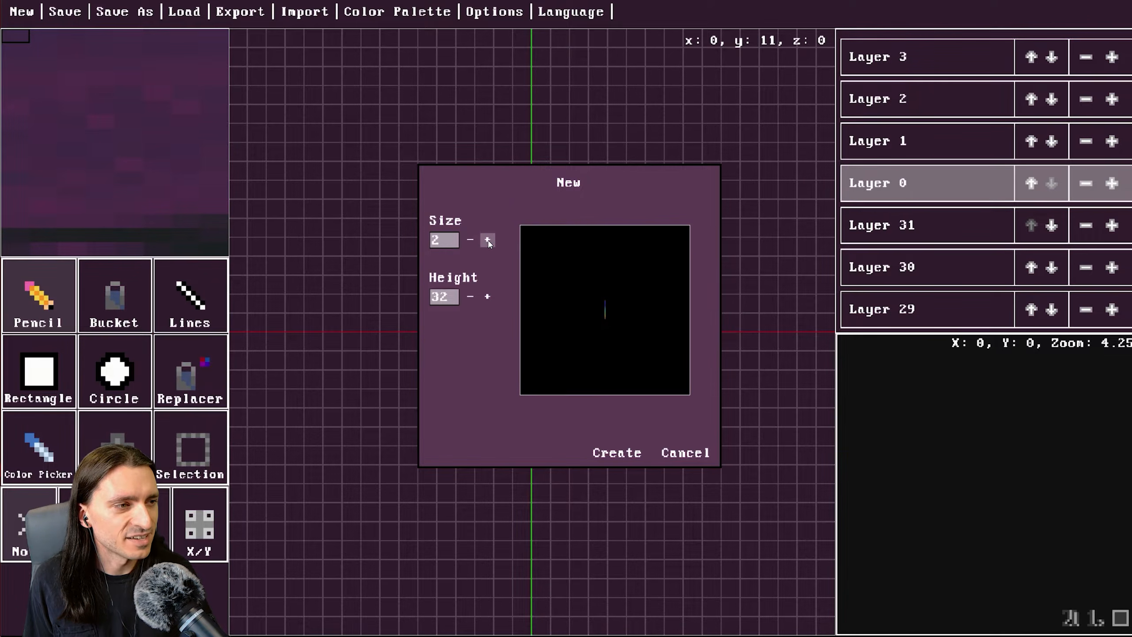
{"action": "left_click", "coordinate": [487, 241]}
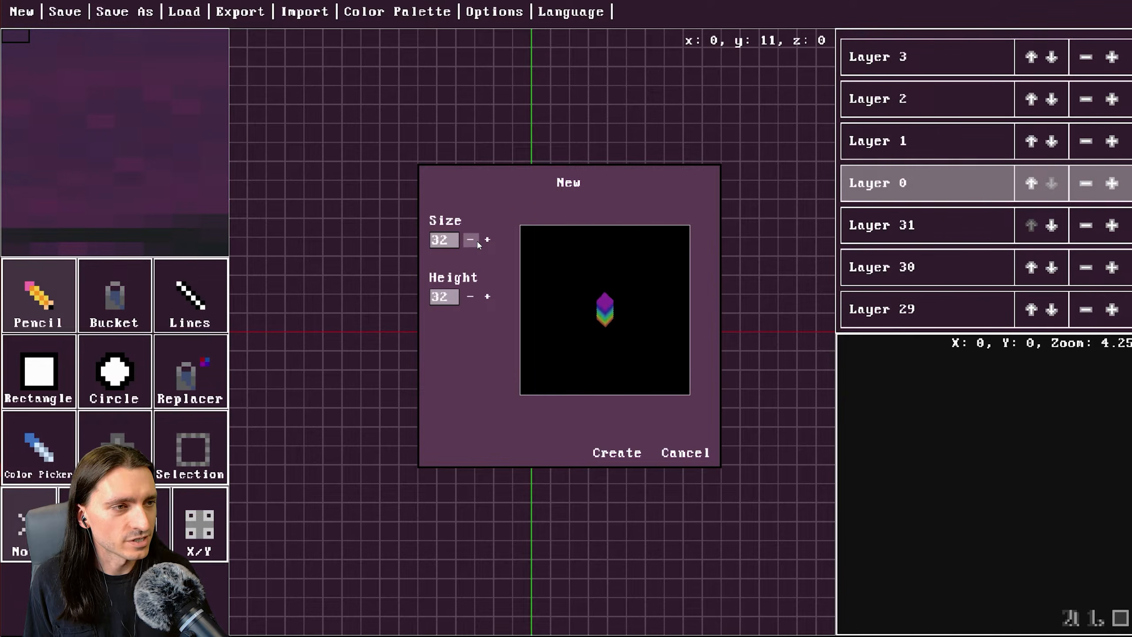
{"action": "left_click", "coordinate": [488, 241]}
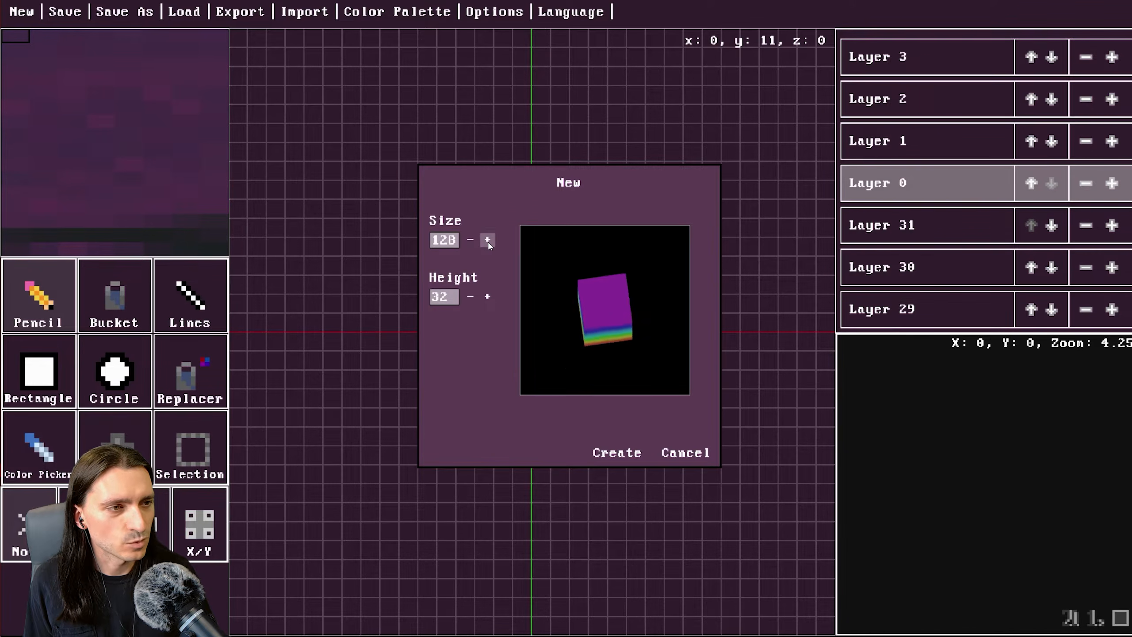
{"action": "left_click", "coordinate": [488, 241]}
{"action": "left_click", "coordinate": [487, 241]}
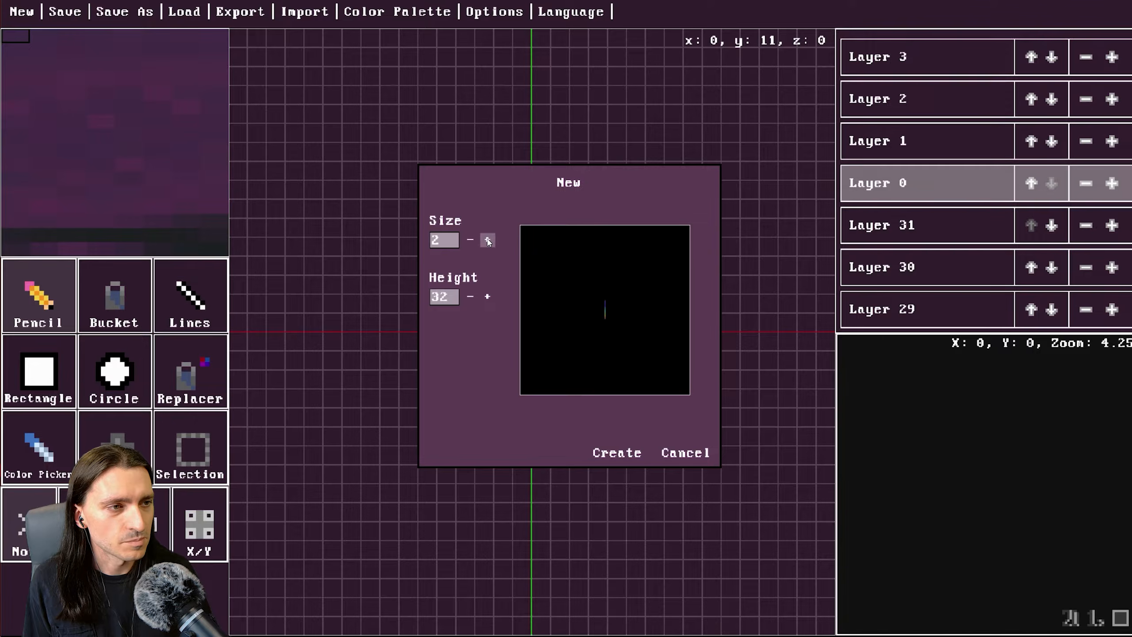
{"action": "left_click", "coordinate": [473, 241]}
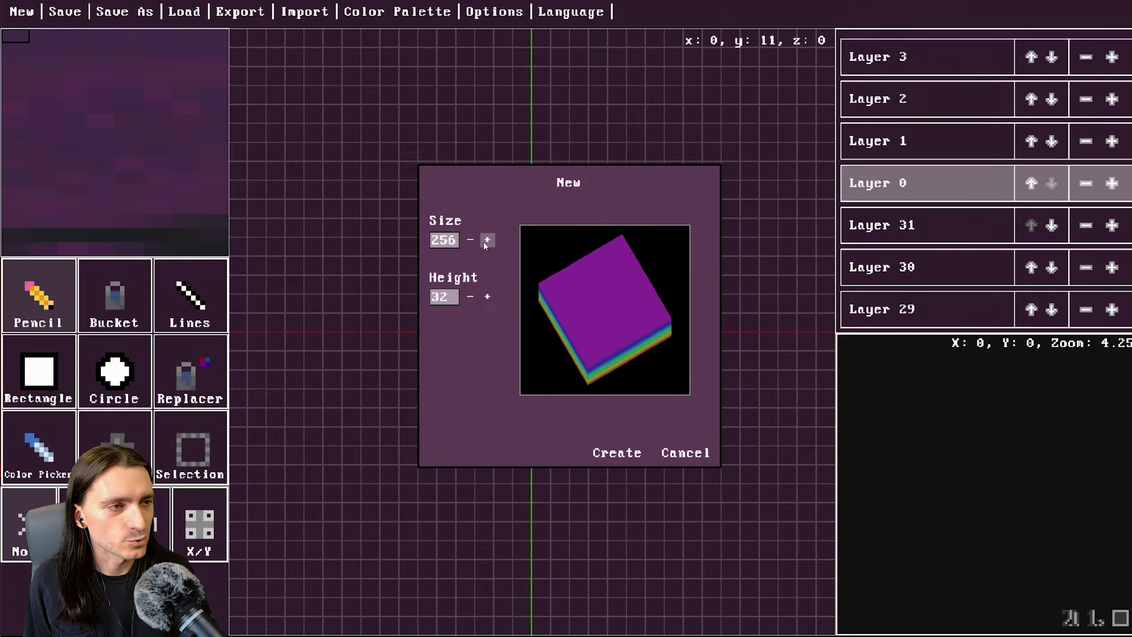
{"action": "left_click", "coordinate": [477, 298]}
{"action": "left_click", "coordinate": [477, 298]}
{"action": "left_click", "coordinate": [477, 298]}
{"action": "left_click", "coordinate": [476, 298]}
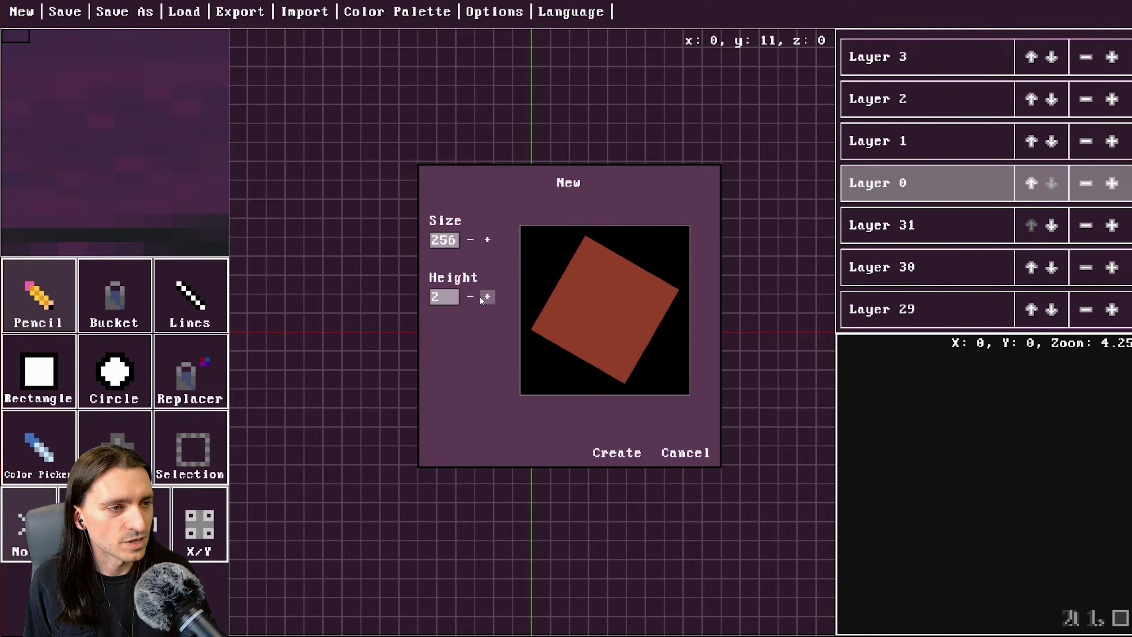
{"action": "left_click", "coordinate": [471, 298]}
{"action": "left_click", "coordinate": [471, 298]}
{"action": "left_click", "coordinate": [470, 297]}
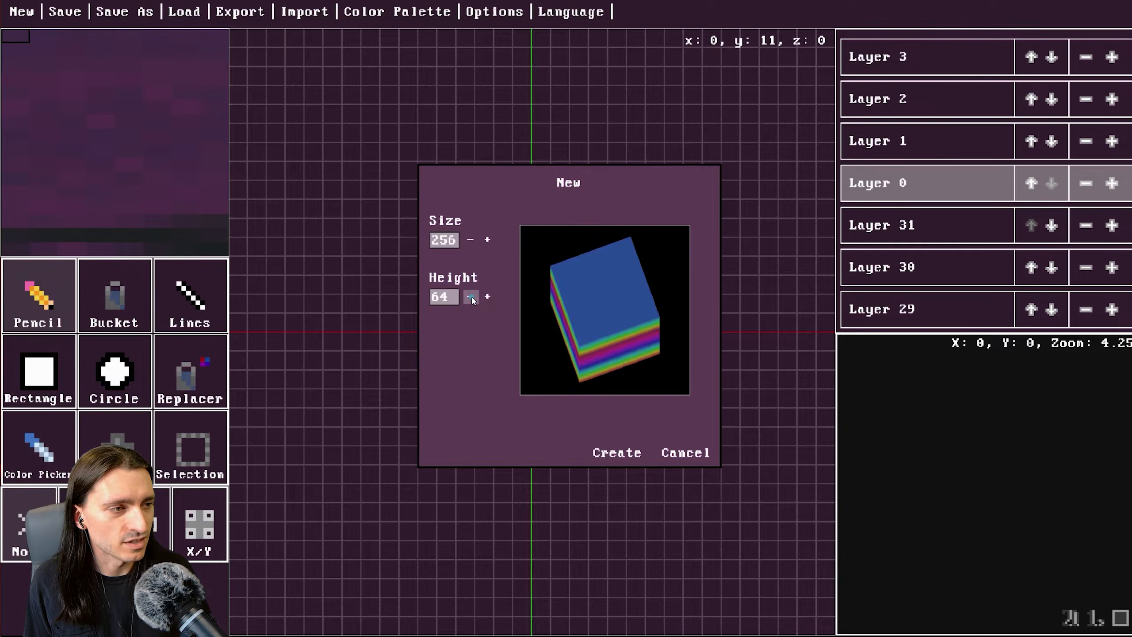
{"action": "left_click", "coordinate": [487, 240]}
{"action": "left_click", "coordinate": [488, 240]}
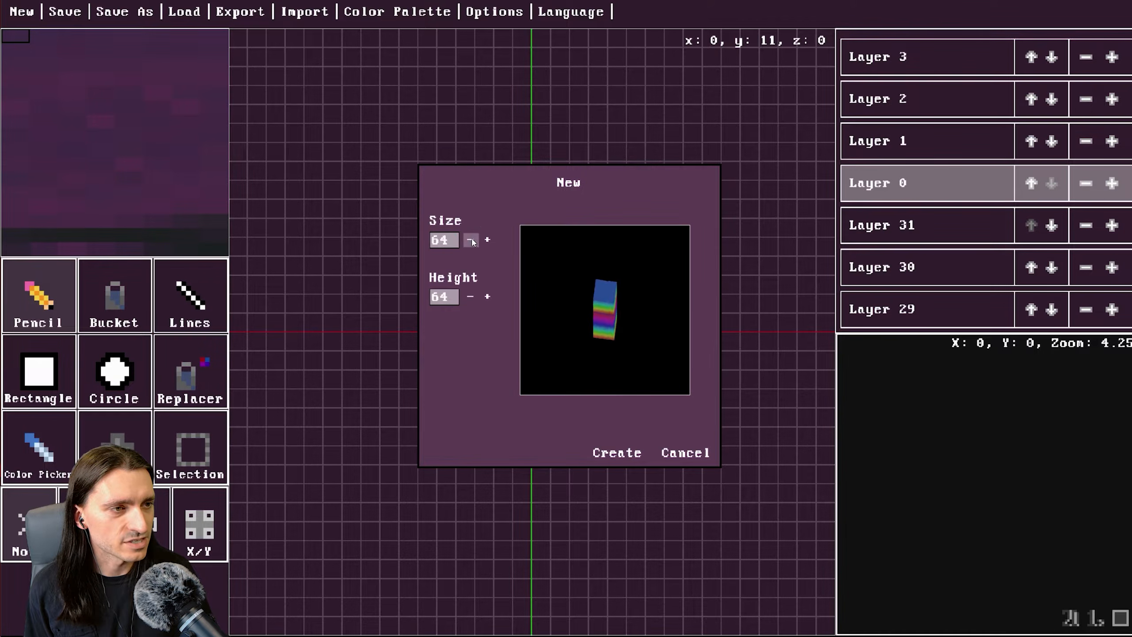
{"action": "left_click", "coordinate": [487, 239]}
{"action": "left_click", "coordinate": [488, 239]}
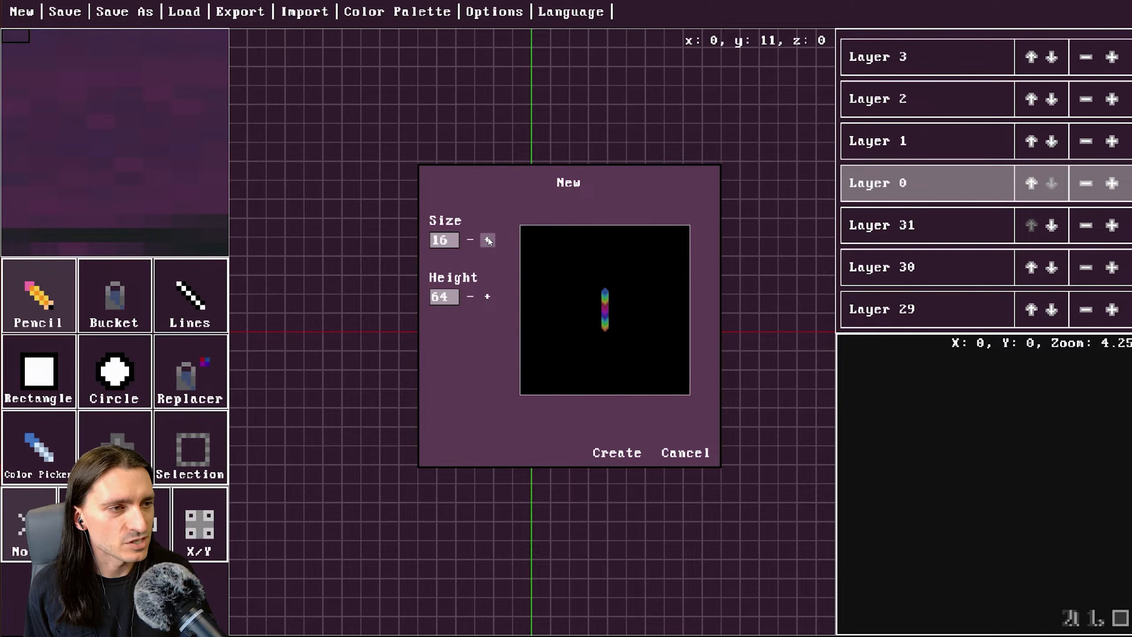
{"action": "left_click", "coordinate": [488, 297]}
{"action": "left_click", "coordinate": [487, 297]}
{"action": "left_click", "coordinate": [488, 297]}
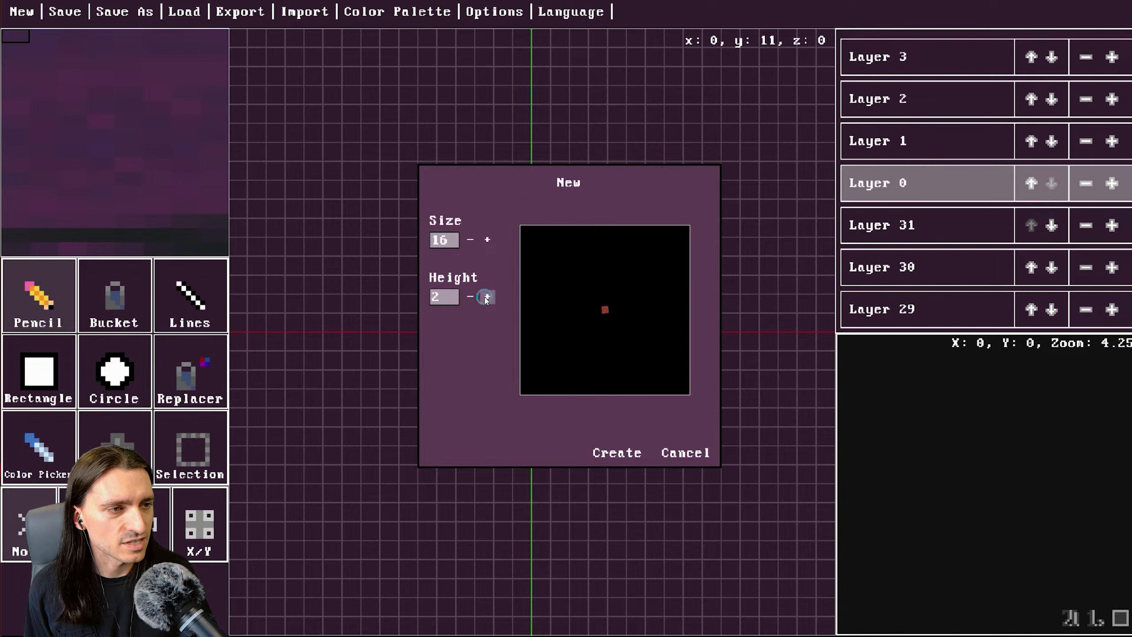
{"action": "left_click", "coordinate": [487, 297]}
{"action": "left_click", "coordinate": [488, 298]}
{"action": "left_click", "coordinate": [487, 297]}
{"action": "left_click", "coordinate": [487, 297]}
{"action": "left_click", "coordinate": [470, 297]}
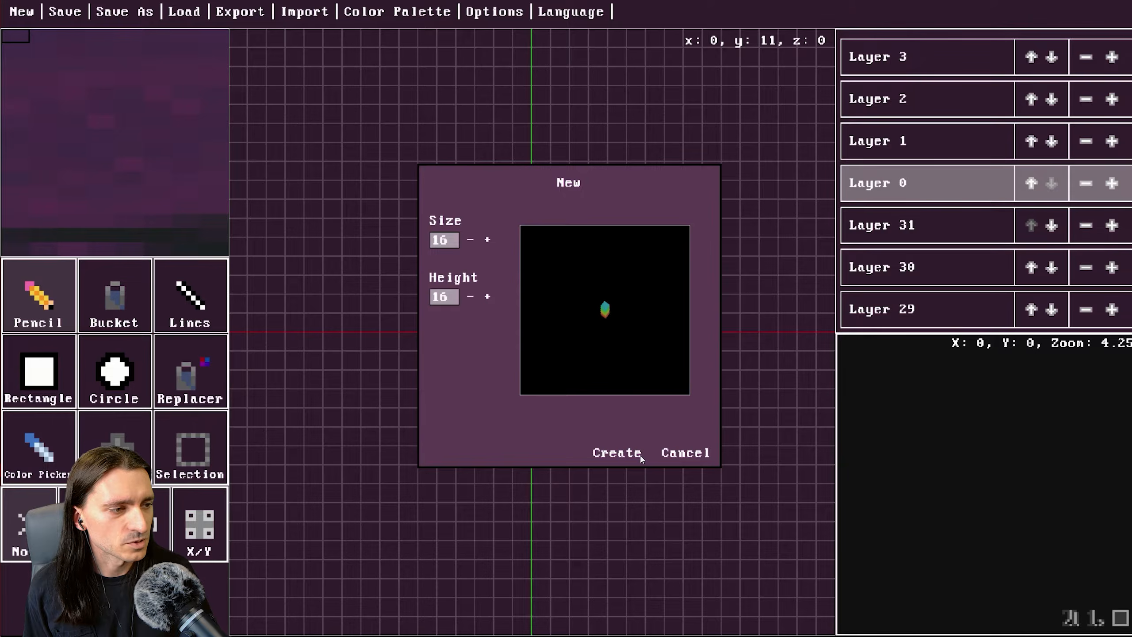
{"action": "left_click", "coordinate": [624, 453]}
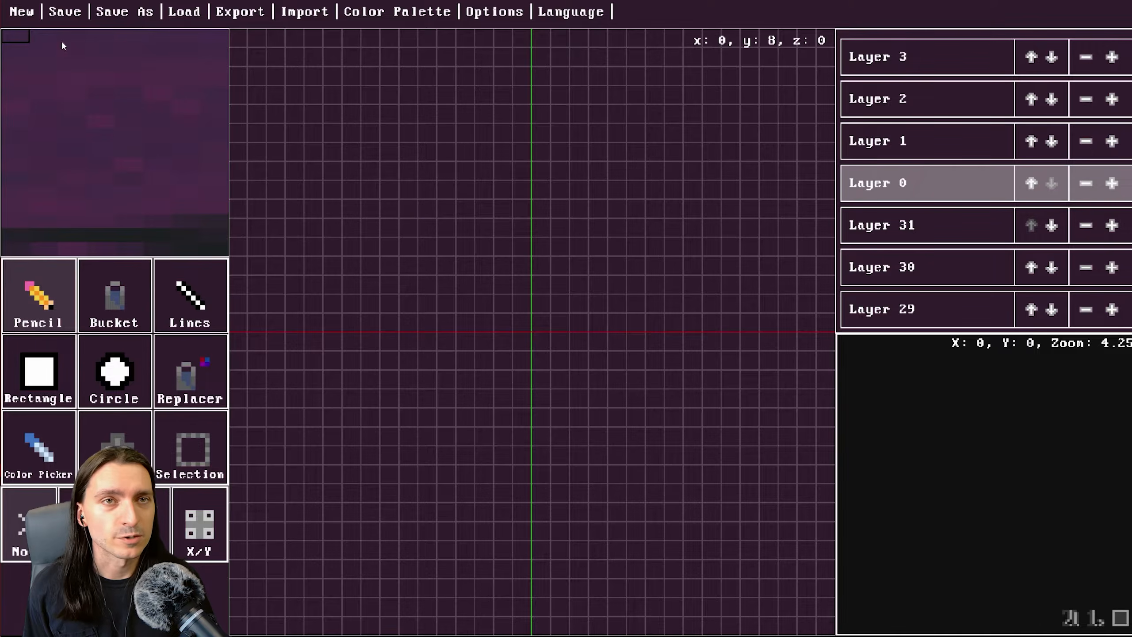
Load sweetie16.png from the SpritePile Color Palettes folder as the colour palette.
{"action": "left_click", "coordinate": [415, 12]}
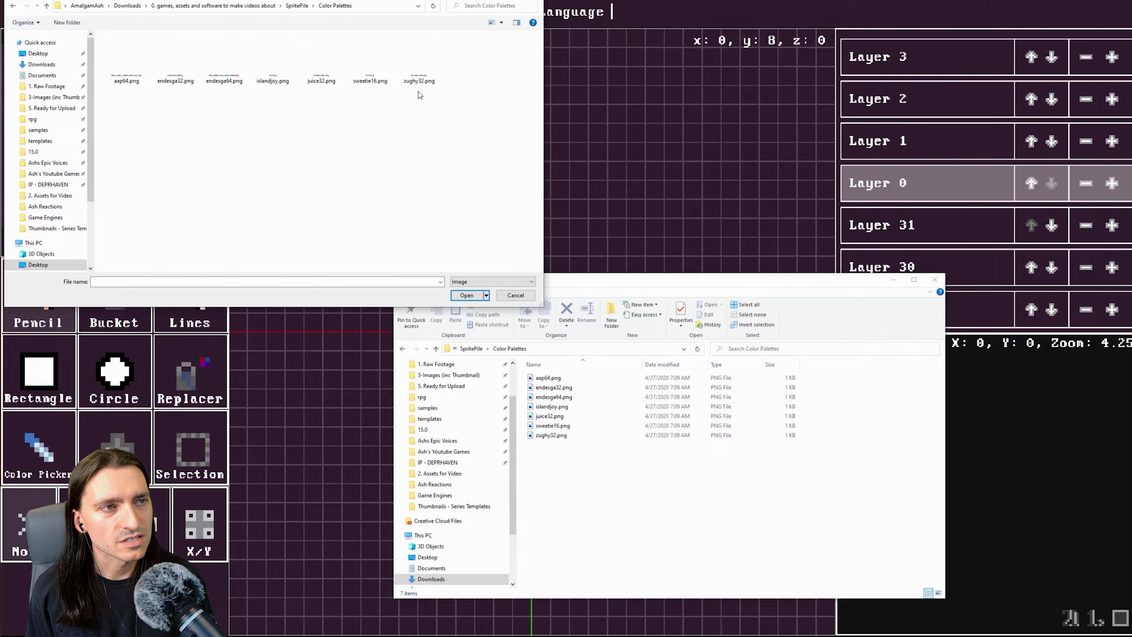
{"action": "left_click", "coordinate": [377, 67]}
{"action": "left_click", "coordinate": [477, 295]}
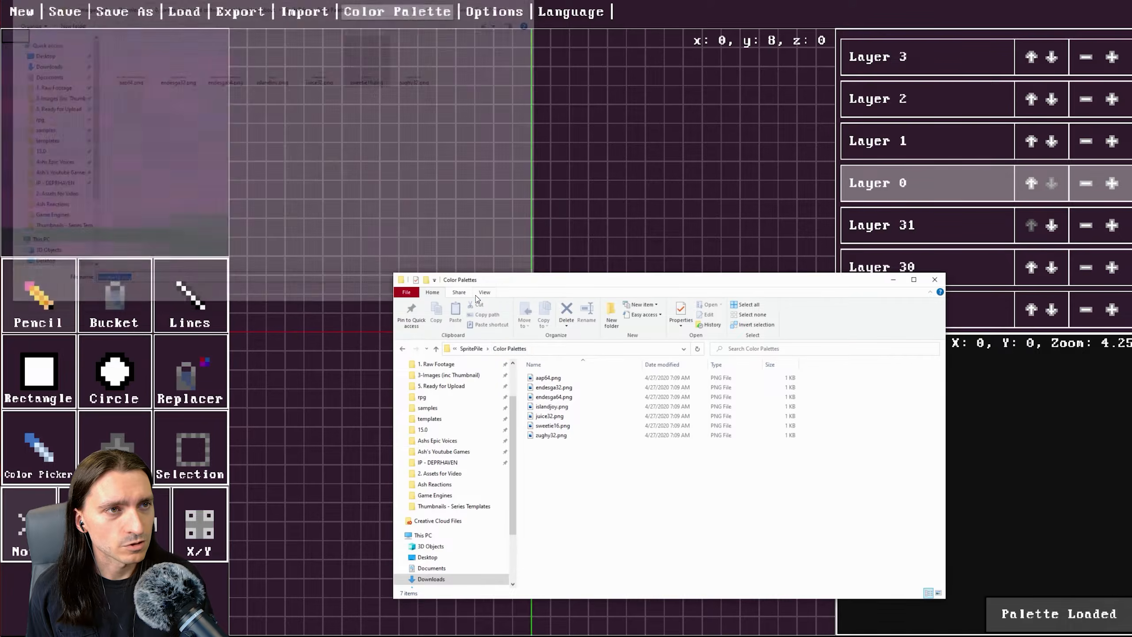
Pick the cyan colour and draw a rough cyan shape across the layer with the Pencil tool.
{"action": "left_click", "coordinate": [104, 67]}
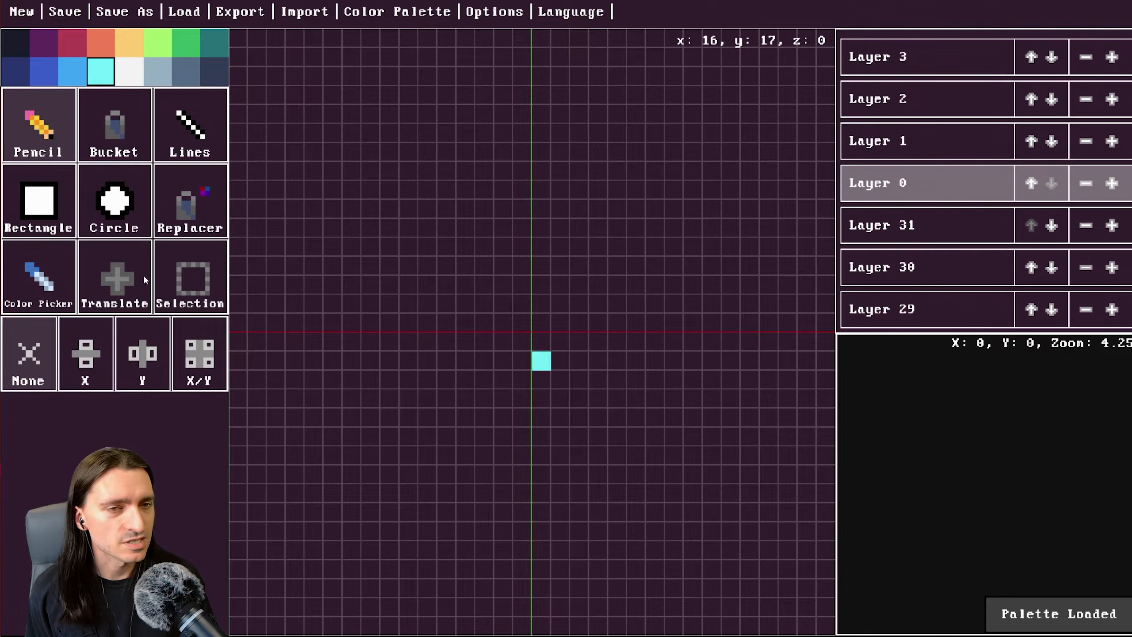
{"action": "left_click", "coordinate": [45, 117]}
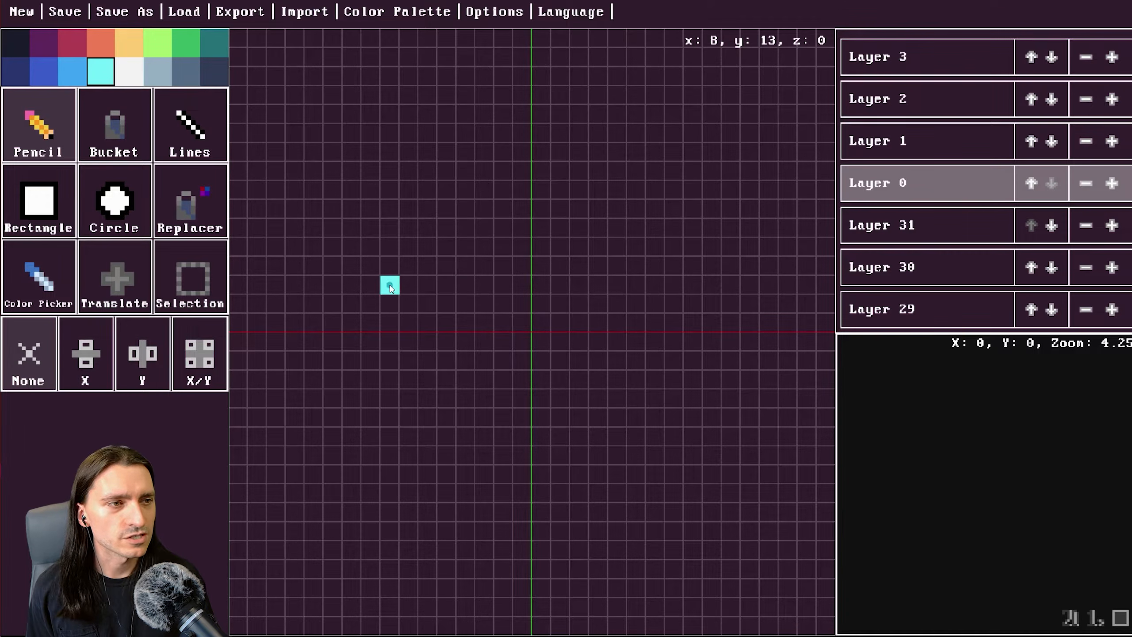
{"action": "mouse_move", "coordinate": [389, 284]}
{"action": "left_mouse_down"}
{"action": "mouse_move", "coordinate": [458, 338]}
{"action": "mouse_move", "coordinate": [566, 326]}
{"action": "mouse_move", "coordinate": [585, 258]}
{"action": "mouse_move", "coordinate": [499, 293]}
{"action": "mouse_move", "coordinate": [358, 323]}
{"action": "mouse_move", "coordinate": [461, 303]}
{"action": "mouse_move", "coordinate": [492, 270]}
{"action": "mouse_move", "coordinate": [455, 288]}
{"action": "left_mouse_up"}
{"action": "mouse_move", "coordinate": [400, 348]}
{"action": "left_mouse_down"}
{"action": "mouse_move", "coordinate": [467, 330]}
{"action": "mouse_move", "coordinate": [387, 361]}
{"action": "left_mouse_up"}
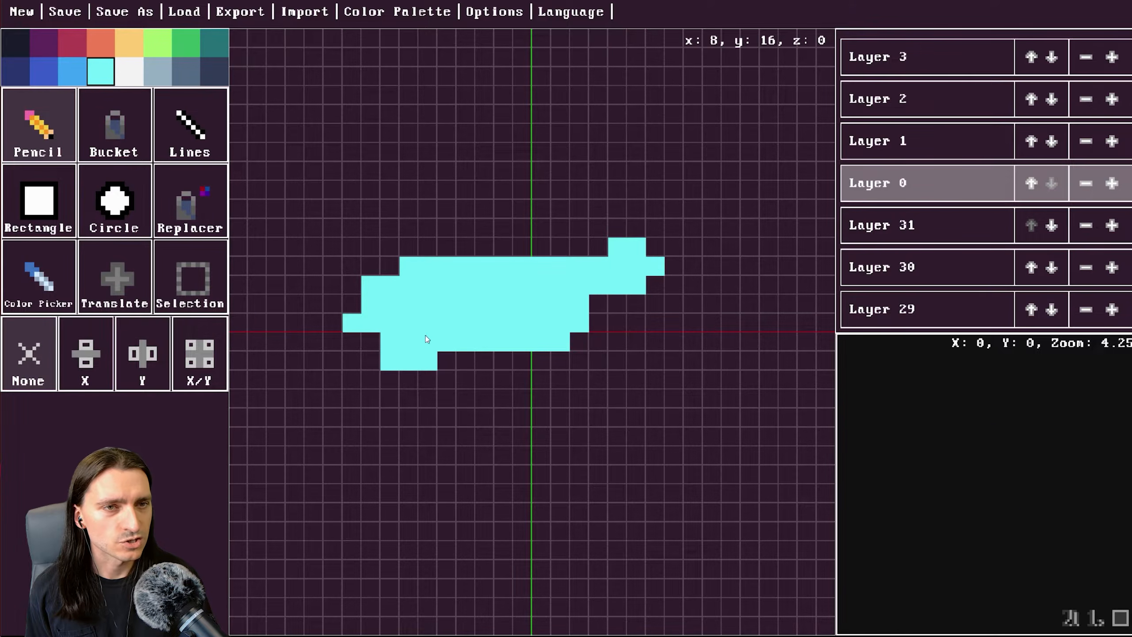
Draw a large filled cyan circle centred on the layer with the Circle tool.
{"action": "left_click", "coordinate": [115, 201]}
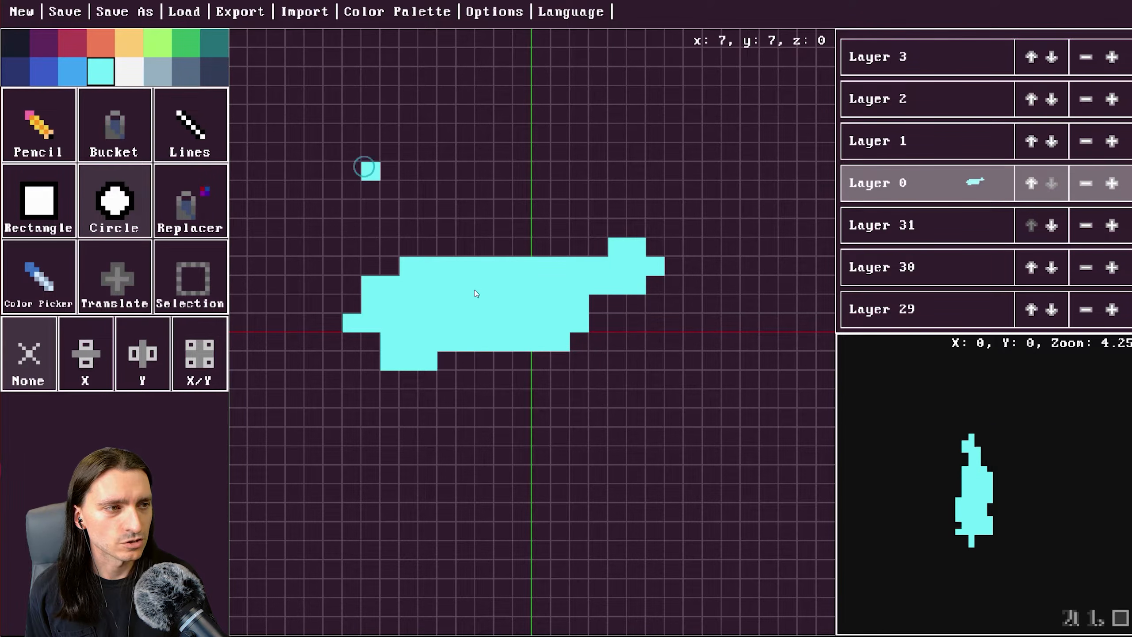
{"action": "mouse_move", "coordinate": [368, 171]}
{"action": "left_mouse_down"}
{"action": "mouse_move", "coordinate": [448, 240]}
{"action": "mouse_move", "coordinate": [368, 166]}
{"action": "left_mouse_up"}
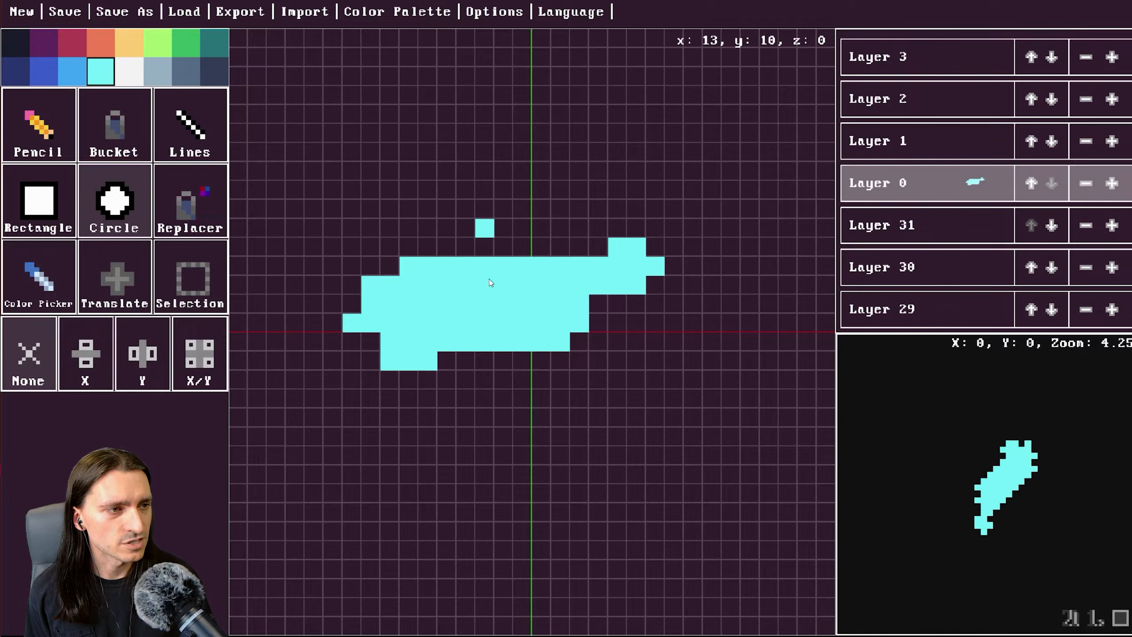
{"action": "left_click_drag", "start_coordinate": [536, 330], "coordinate": [678, 467]}
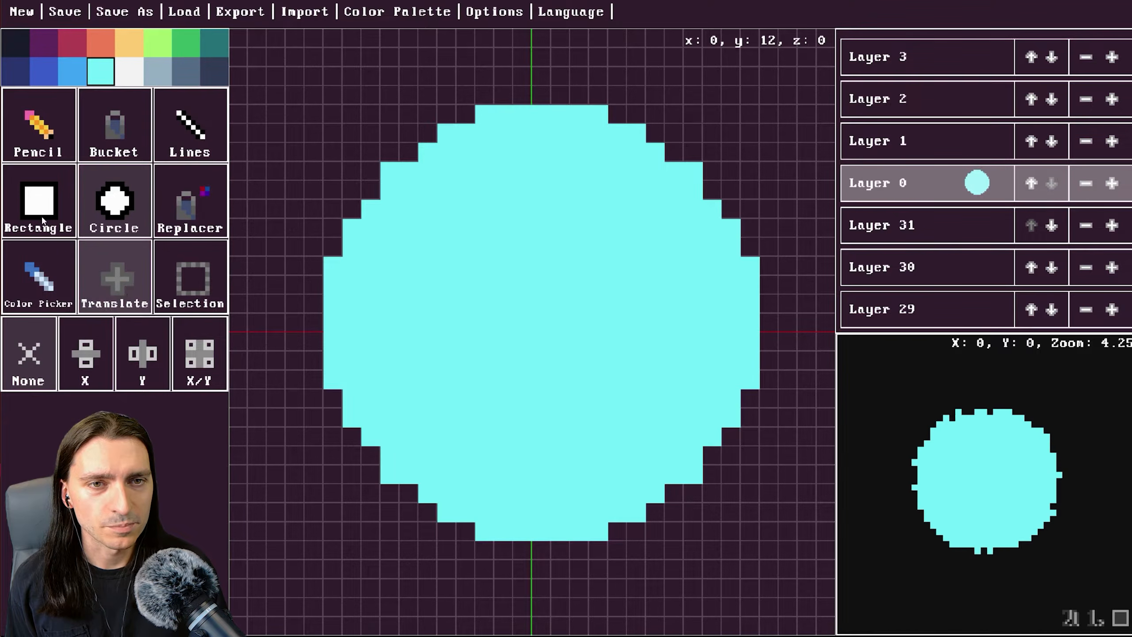
Translate the layer's content one cell to the left.
{"action": "left_click", "coordinate": [115, 290]}
{"action": "mouse_move", "coordinate": [641, 391]}
{"action": "left_mouse_down"}
{"action": "mouse_move", "coordinate": [585, 410]}
{"action": "mouse_move", "coordinate": [680, 411]}
{"action": "mouse_move", "coordinate": [604, 372]}
{"action": "mouse_move", "coordinate": [622, 391]}
{"action": "left_mouse_up"}
Select rectangular parts of the circle with the Selection tool and shift the selected cells by one cell.
{"action": "left_click", "coordinate": [164, 265]}
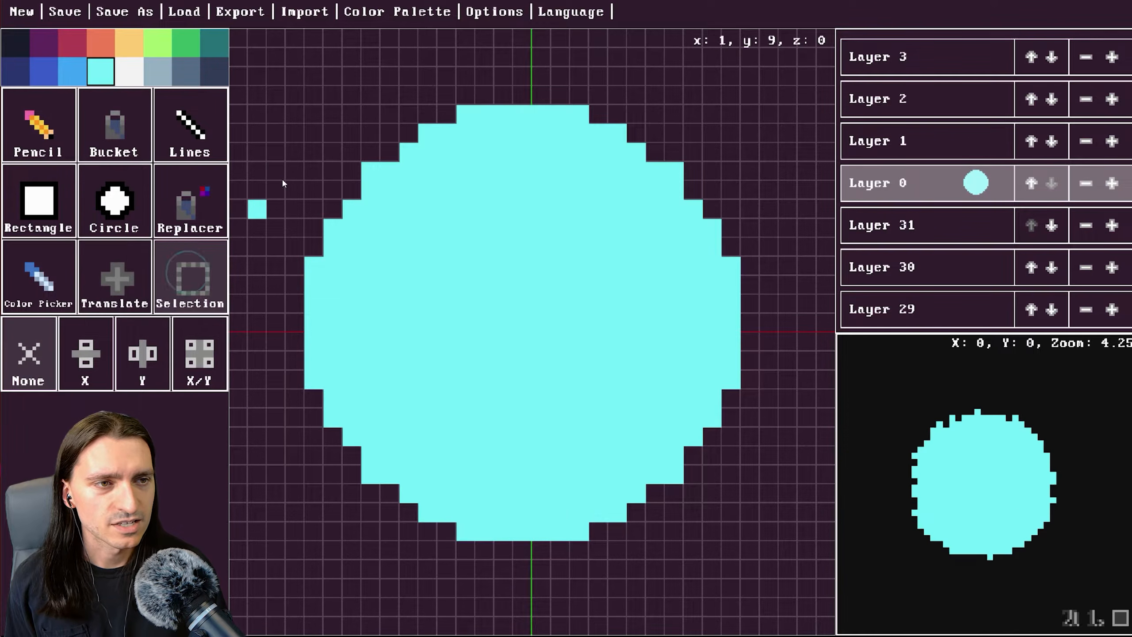
{"action": "left_click_drag", "start_coordinate": [281, 178], "coordinate": [485, 361]}
{"action": "mouse_move", "coordinate": [428, 284]}
{"action": "left_mouse_down"}
{"action": "mouse_move", "coordinate": [398, 304]}
{"action": "mouse_move", "coordinate": [456, 330]}
{"action": "mouse_move", "coordinate": [263, 202]}
{"action": "mouse_move", "coordinate": [409, 303]}
{"action": "mouse_move", "coordinate": [412, 286]}
{"action": "mouse_move", "coordinate": [429, 291]}
{"action": "mouse_move", "coordinate": [398, 294]}
{"action": "mouse_move", "coordinate": [412, 294]}
{"action": "left_mouse_up"}
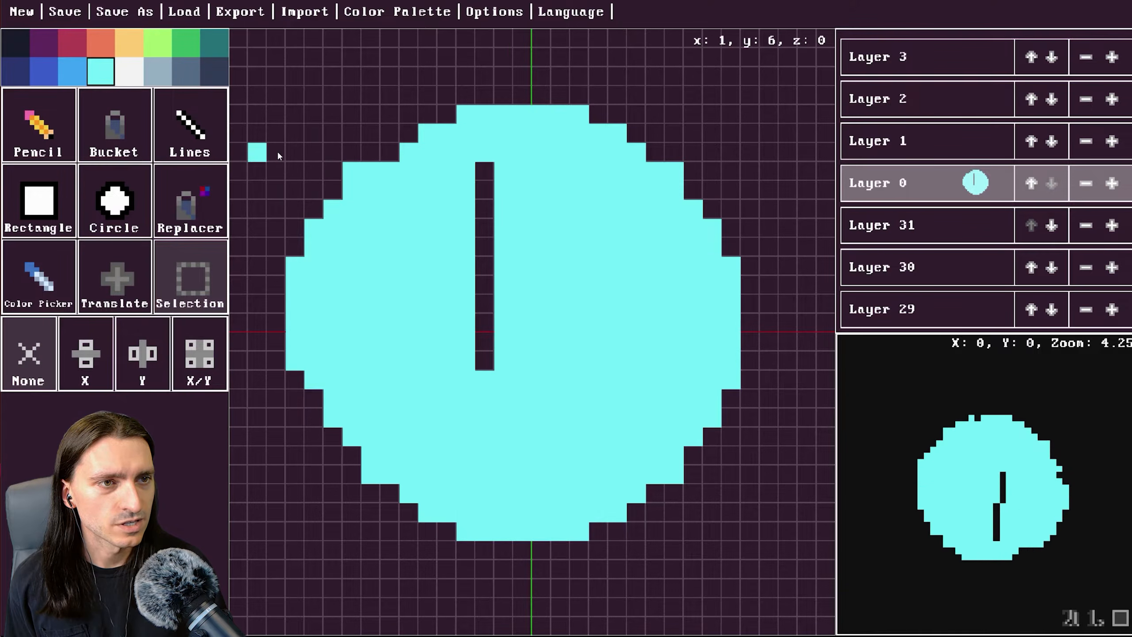
{"action": "left_click_drag", "start_coordinate": [289, 151], "coordinate": [465, 353]}
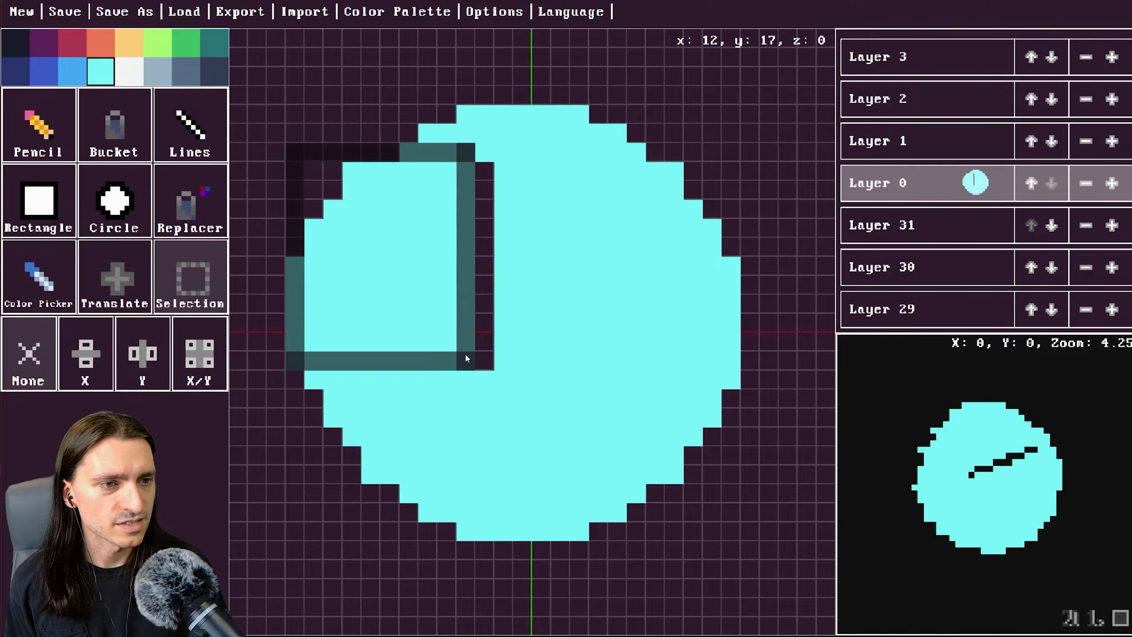
{"action": "mouse_move", "coordinate": [417, 316]}
{"action": "left_mouse_down"}
{"action": "mouse_move", "coordinate": [407, 345]}
{"action": "mouse_move", "coordinate": [397, 322]}
{"action": "mouse_move", "coordinate": [424, 327]}
{"action": "mouse_move", "coordinate": [410, 326]}
{"action": "left_mouse_up"}
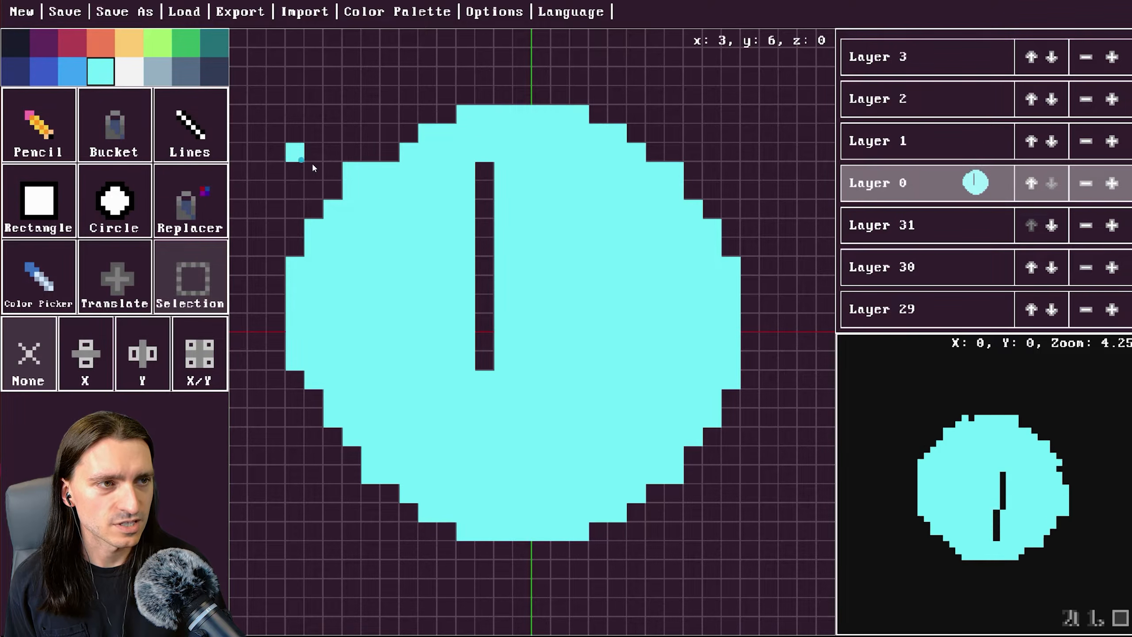
{"action": "left_click_drag", "start_coordinate": [313, 165], "coordinate": [237, 186]}
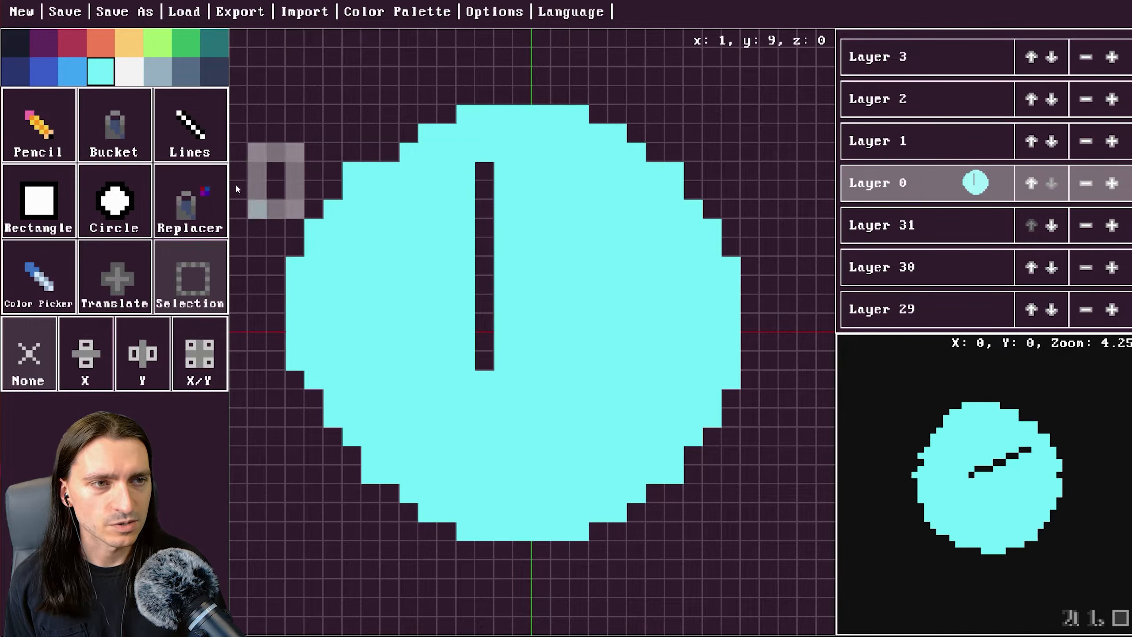
Fill the vertical gap in the cyan circle with a cyan line using the Lines tool.
{"action": "left_click", "coordinate": [45, 200]}
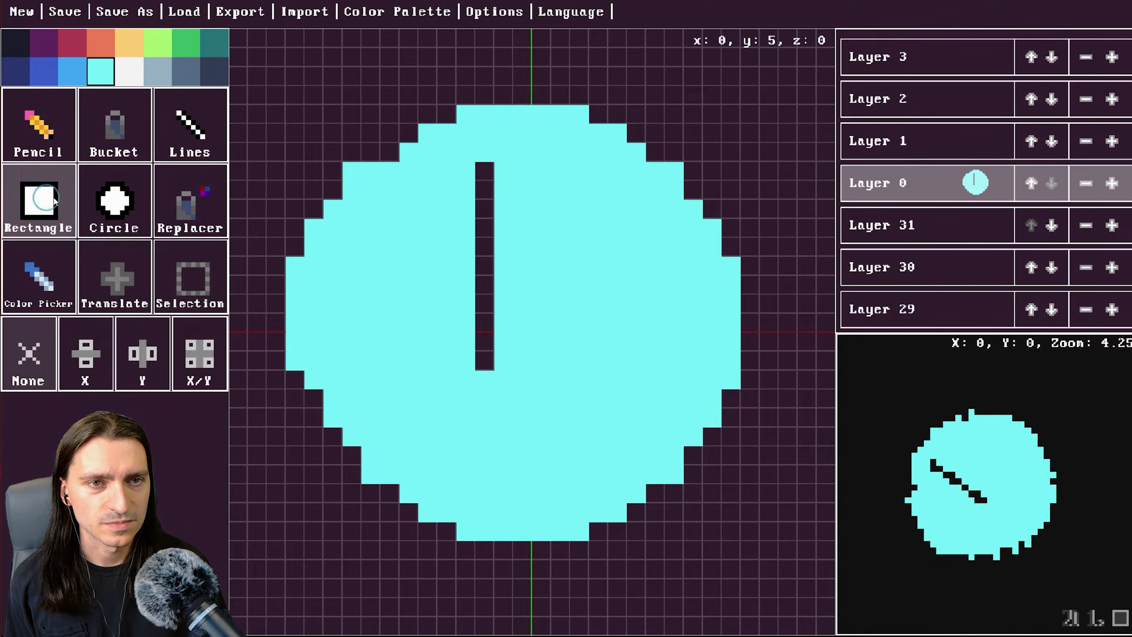
{"action": "left_click", "coordinate": [189, 127]}
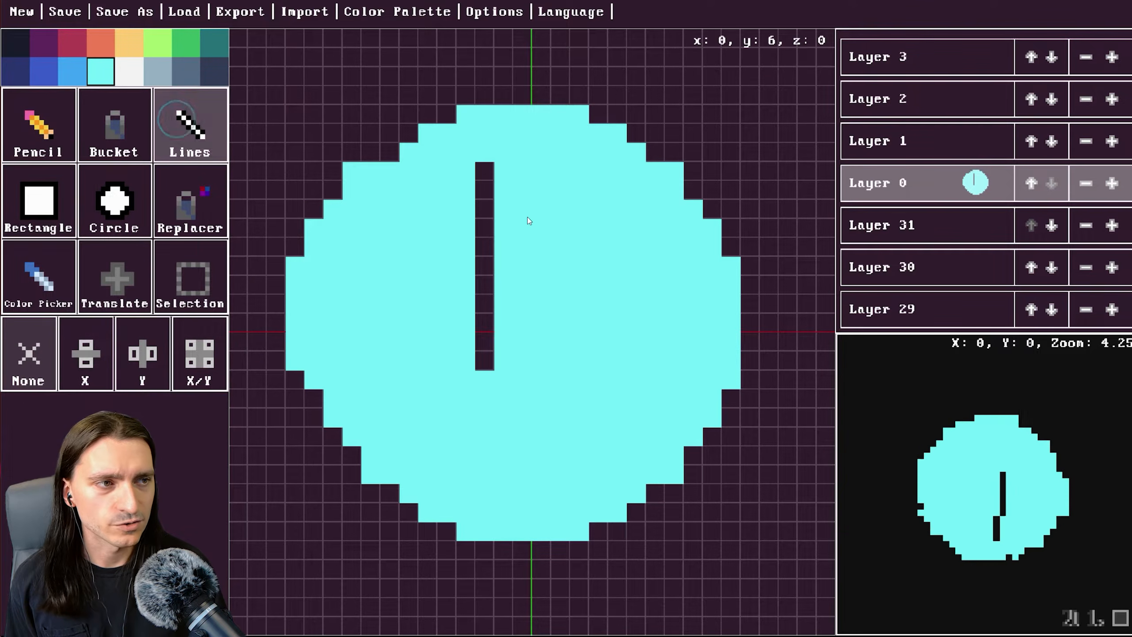
{"action": "left_click_drag", "start_coordinate": [483, 171], "coordinate": [505, 384]}
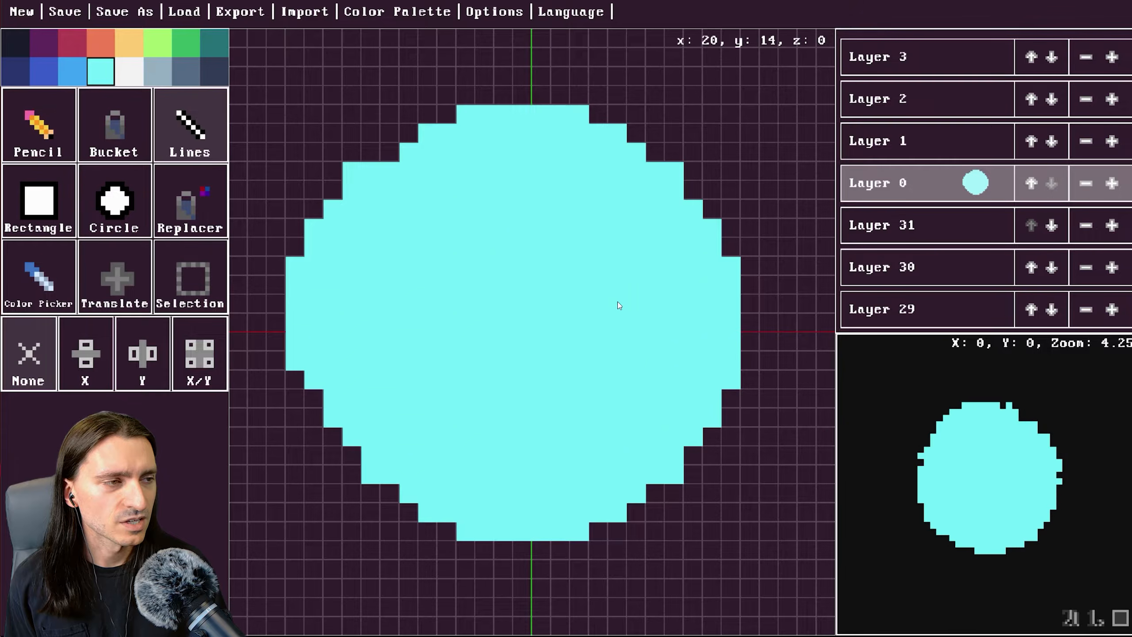
Step up and down through layers 0 to 3 to examine the circle on neighbouring layers.
{"action": "scroll", "coordinate": [618, 302], "scroll_direction": "down", "scroll_amount": 4}
{"action": "scroll", "coordinate": [614, 302], "scroll_direction": "up", "scroll_amount": 3}
{"action": "scroll", "coordinate": [599, 302], "scroll_direction": "down", "scroll_amount": 4}
{"action": "scroll", "coordinate": [575, 303], "scroll_direction": "up", "scroll_amount": 6}
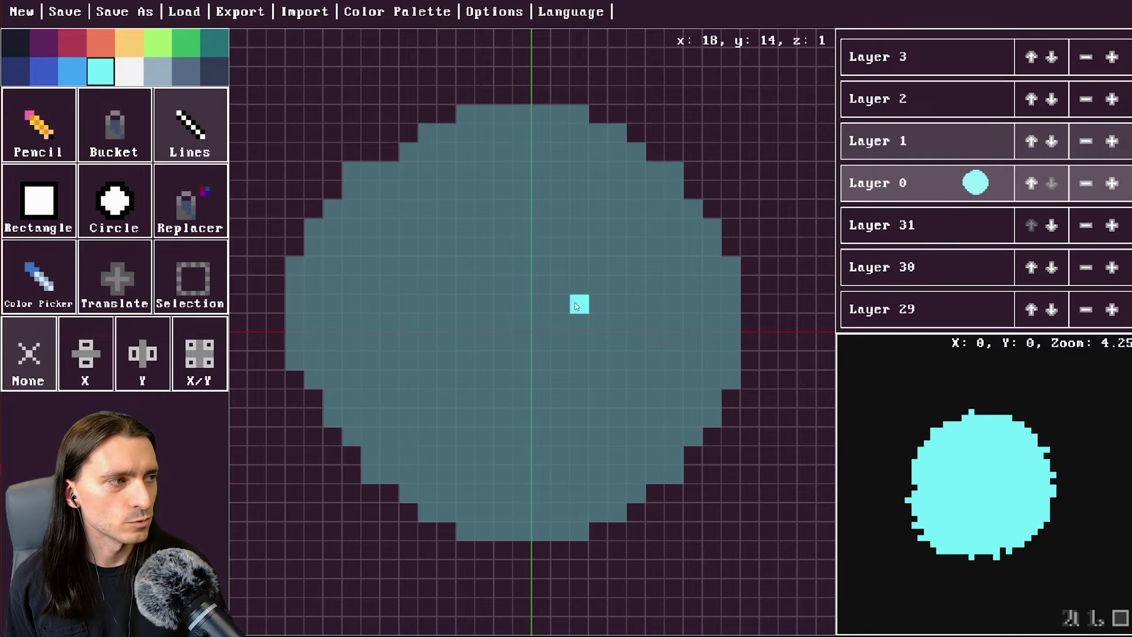
{"action": "scroll", "coordinate": [575, 305], "scroll_direction": "up", "scroll_amount": 2}
{"action": "scroll", "coordinate": [577, 306], "scroll_direction": "down", "scroll_amount": 2}
{"action": "scroll", "coordinate": [578, 307], "scroll_direction": "down", "scroll_amount": 2}
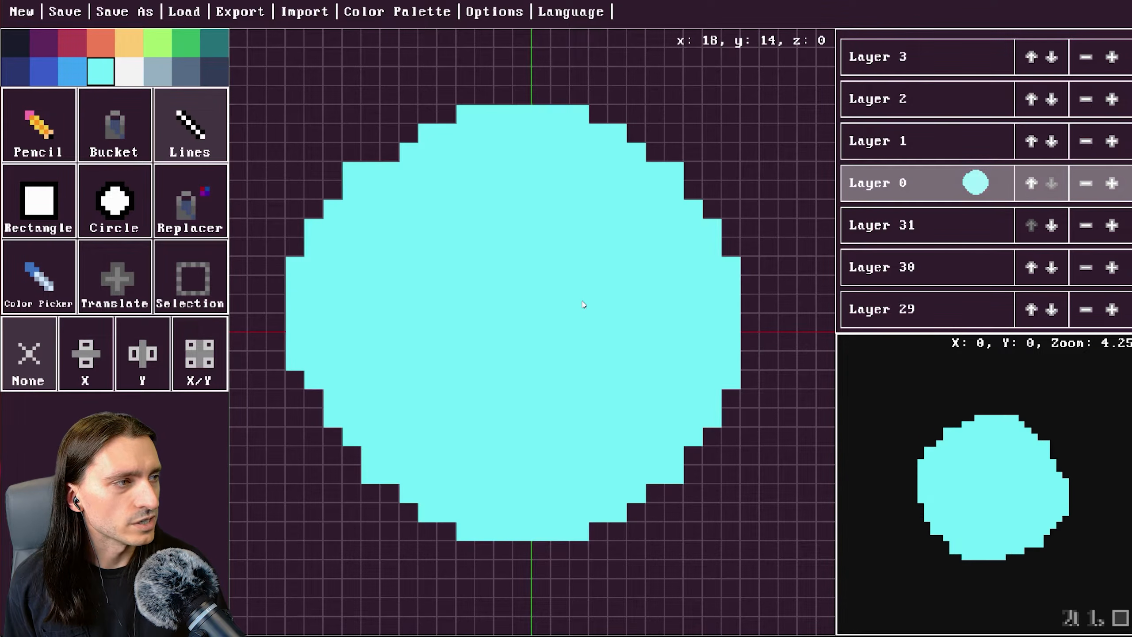
{"action": "scroll", "coordinate": [580, 305], "scroll_direction": "up", "scroll_amount": 2}
{"action": "scroll", "coordinate": [581, 304], "scroll_direction": "down", "scroll_amount": 1}
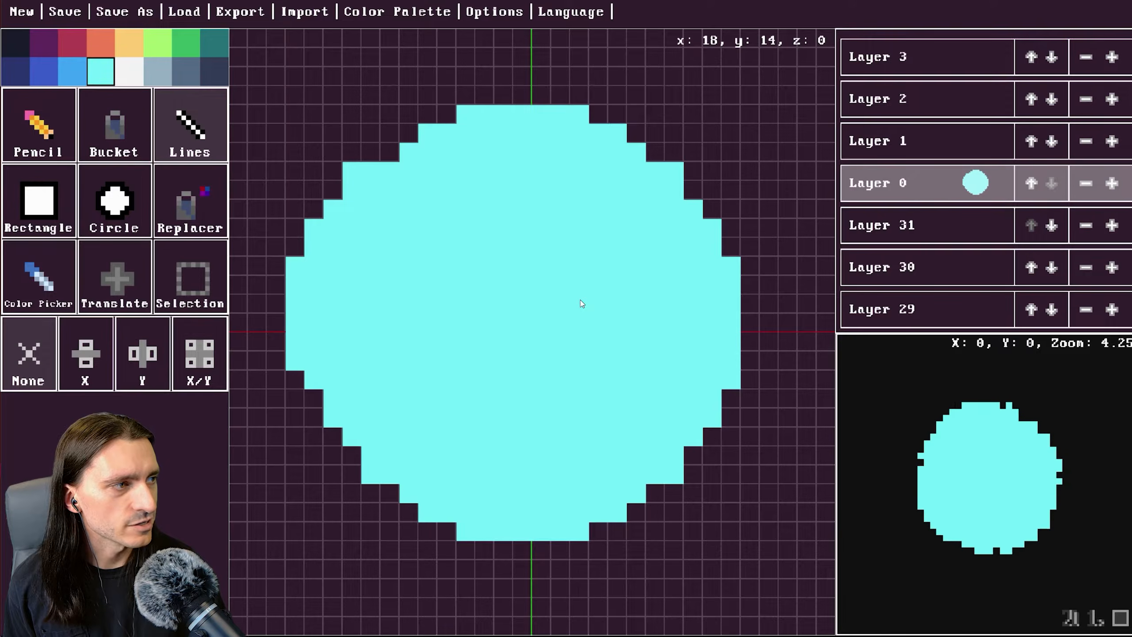
{"action": "scroll", "coordinate": [582, 304], "scroll_direction": "up", "scroll_amount": 1}
{"action": "scroll", "coordinate": [581, 304], "scroll_direction": "up", "scroll_amount": 1}
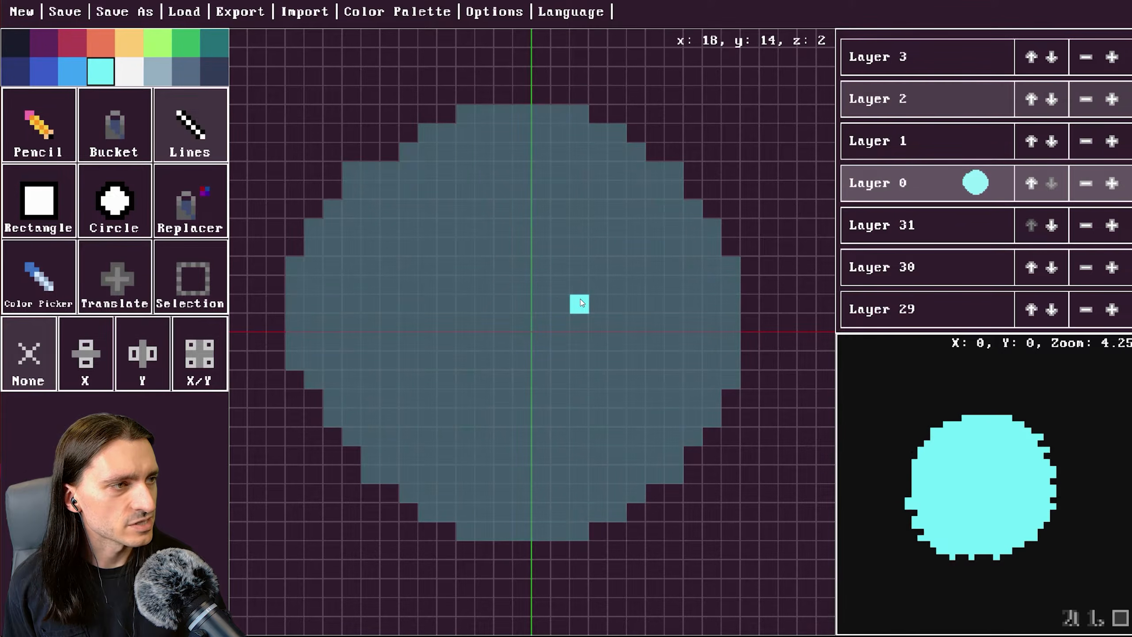
{"action": "scroll", "coordinate": [581, 305], "scroll_direction": "up", "scroll_amount": 1}
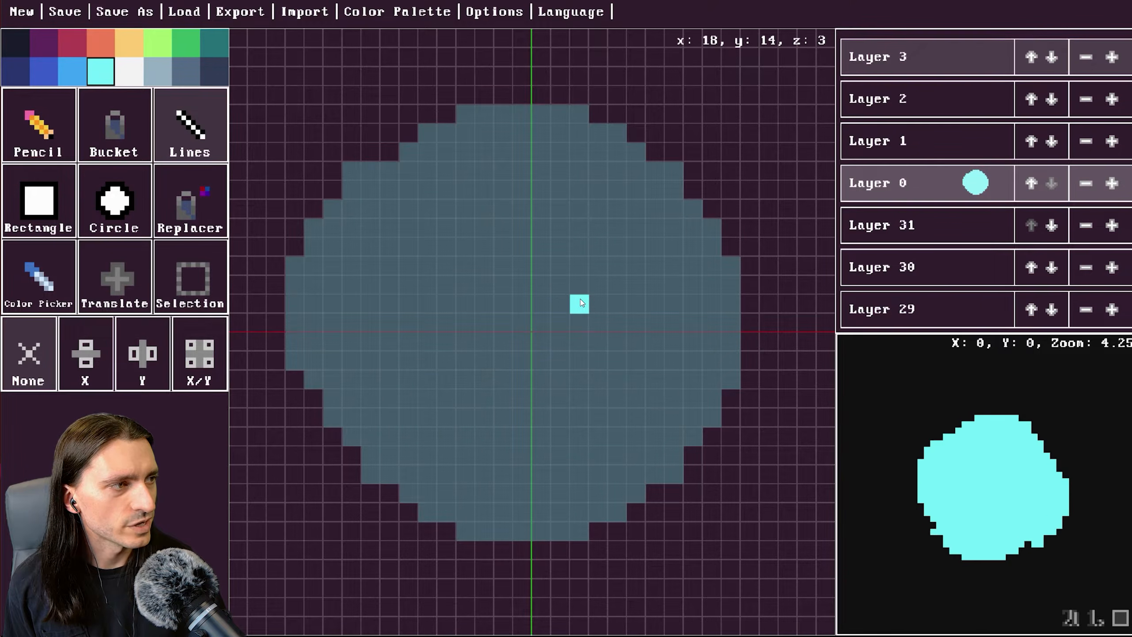
{"action": "scroll", "coordinate": [582, 304], "scroll_direction": "up", "scroll_amount": 1}
{"action": "scroll", "coordinate": [581, 304], "scroll_direction": "down", "scroll_amount": 2}
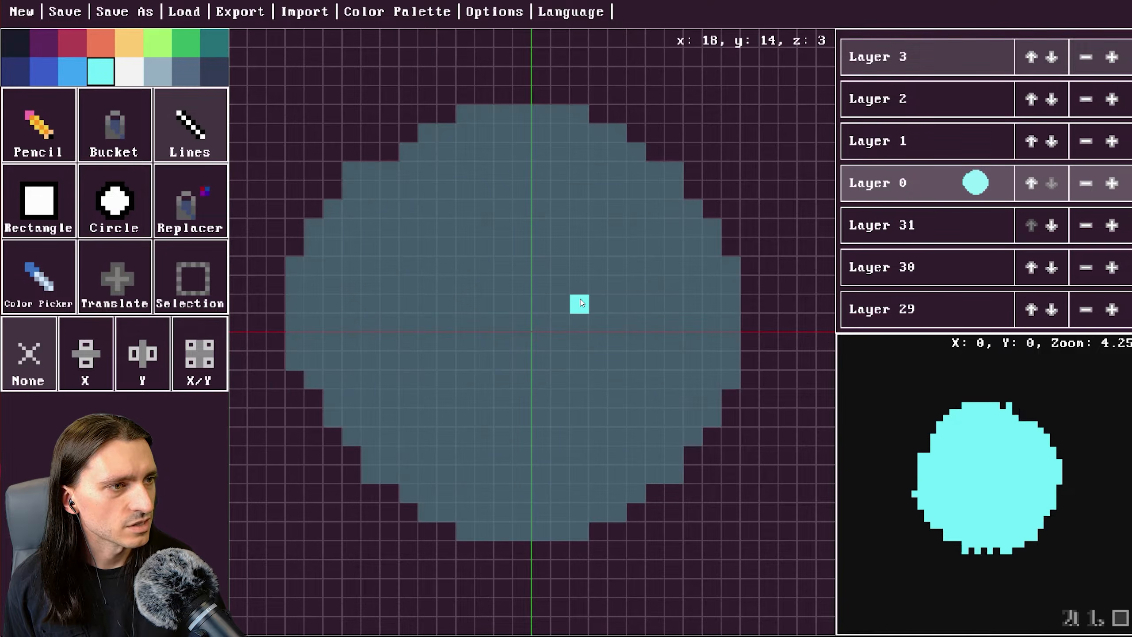
{"action": "scroll", "coordinate": [581, 304], "scroll_direction": "up", "scroll_amount": 1}
{"action": "scroll", "coordinate": [581, 304], "scroll_direction": "down", "scroll_amount": 2}
{"action": "scroll", "coordinate": [581, 304], "scroll_direction": "up", "scroll_amount": 2}
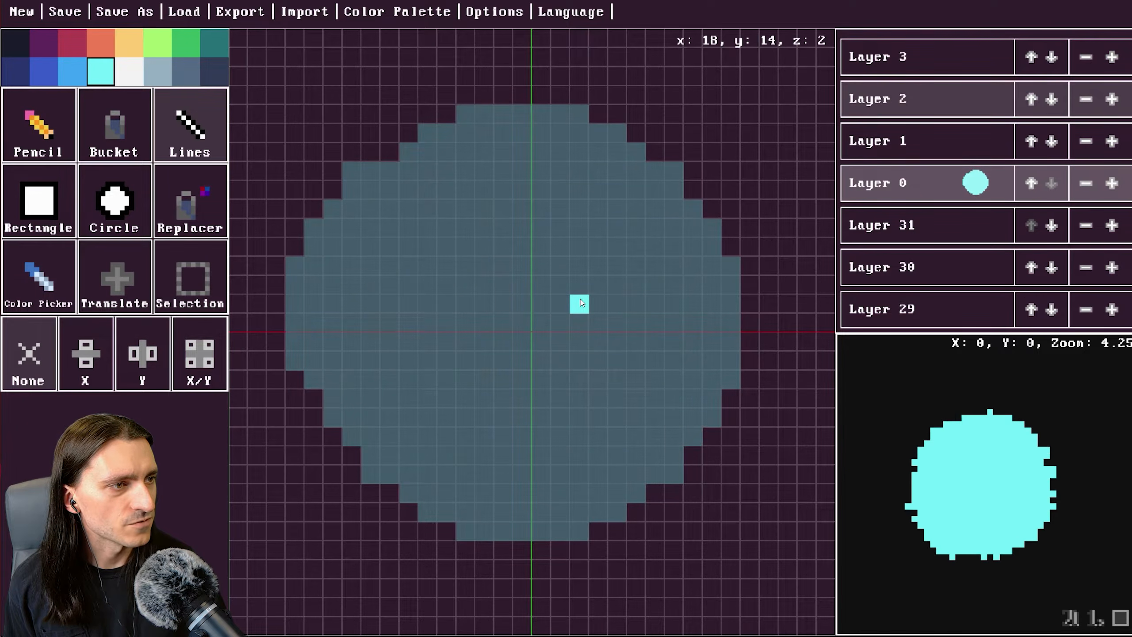
{"action": "scroll", "coordinate": [581, 305], "scroll_direction": "down", "scroll_amount": 2}
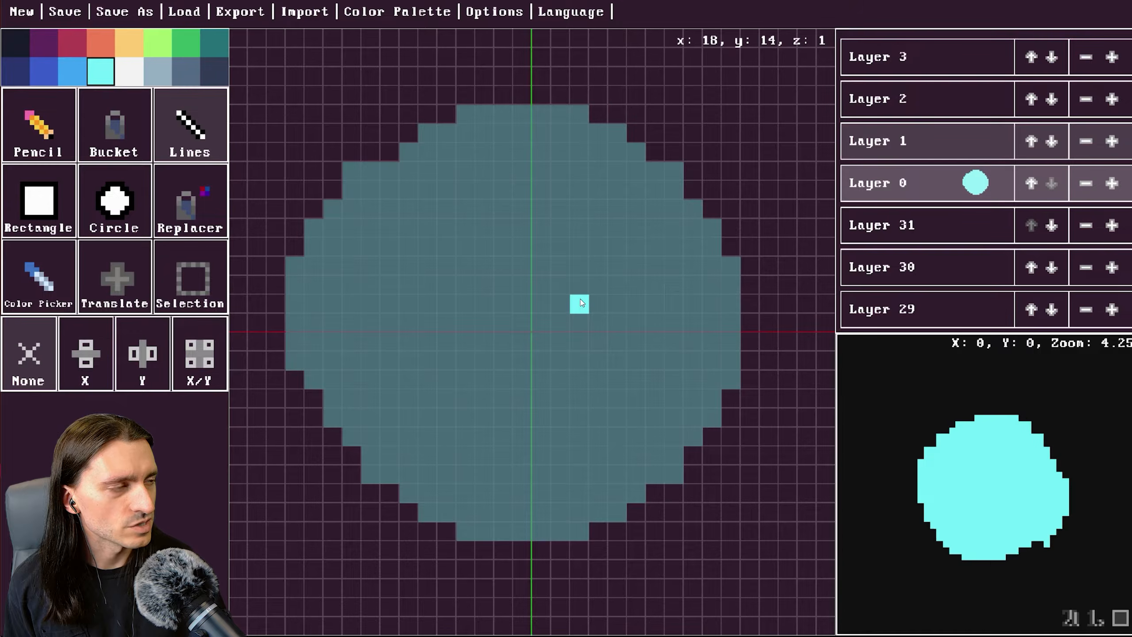
{"action": "scroll", "coordinate": [581, 304], "scroll_direction": "down", "scroll_amount": 1}
{"action": "scroll", "coordinate": [582, 304], "scroll_direction": "up", "scroll_amount": 2}
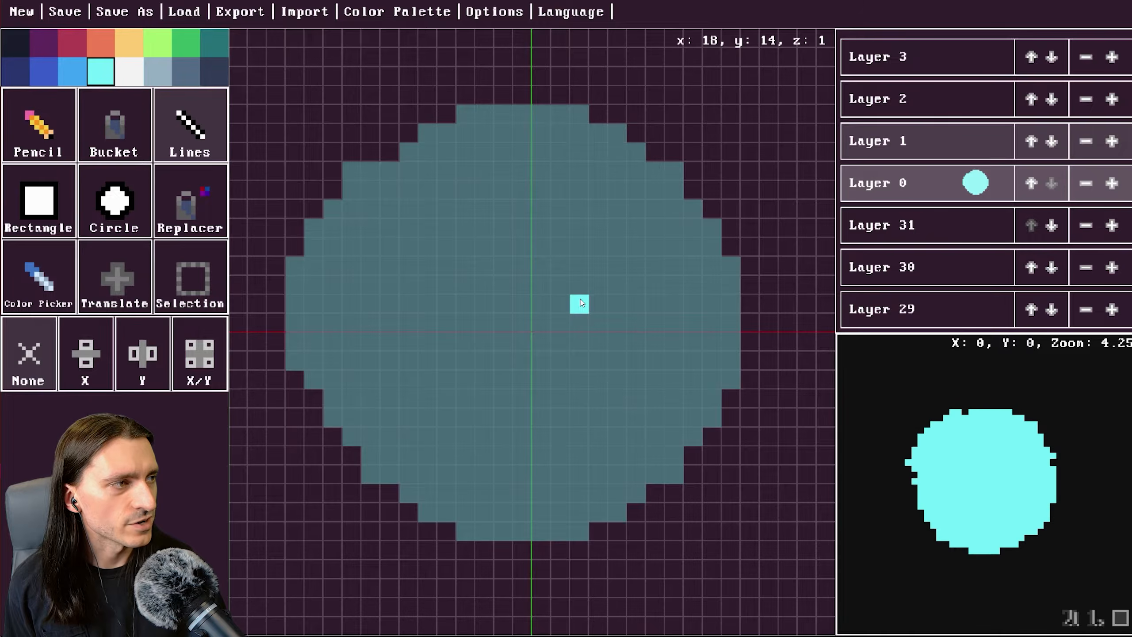
{"action": "scroll", "coordinate": [414, 241], "scroll_direction": "down", "scroll_amount": 1}
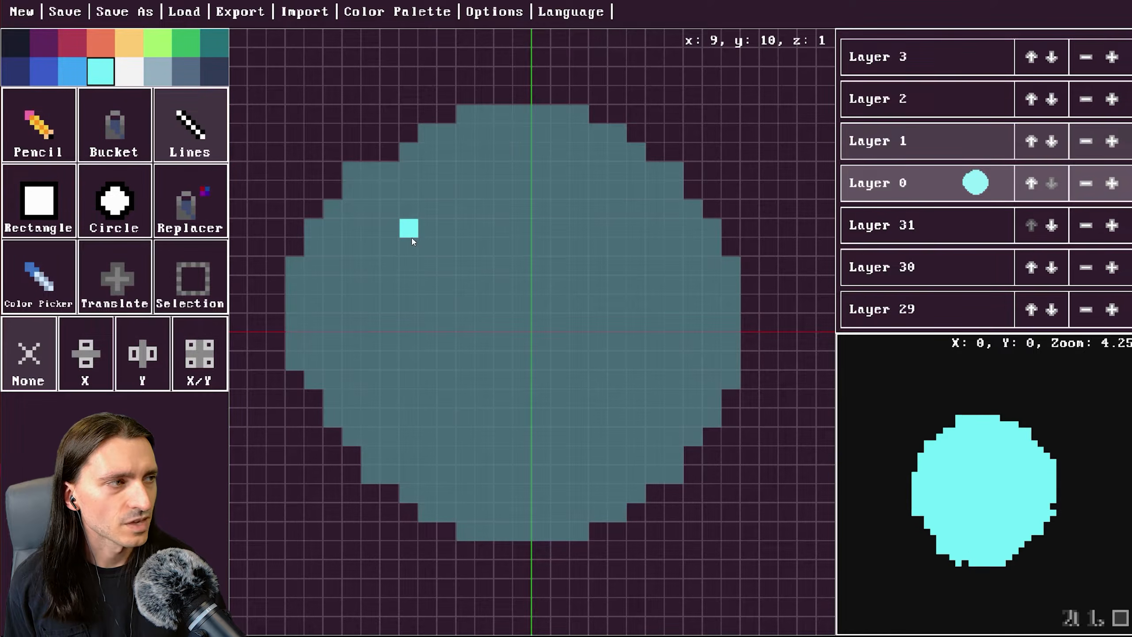
{"action": "scroll", "coordinate": [412, 241], "scroll_direction": "down", "scroll_amount": 1}
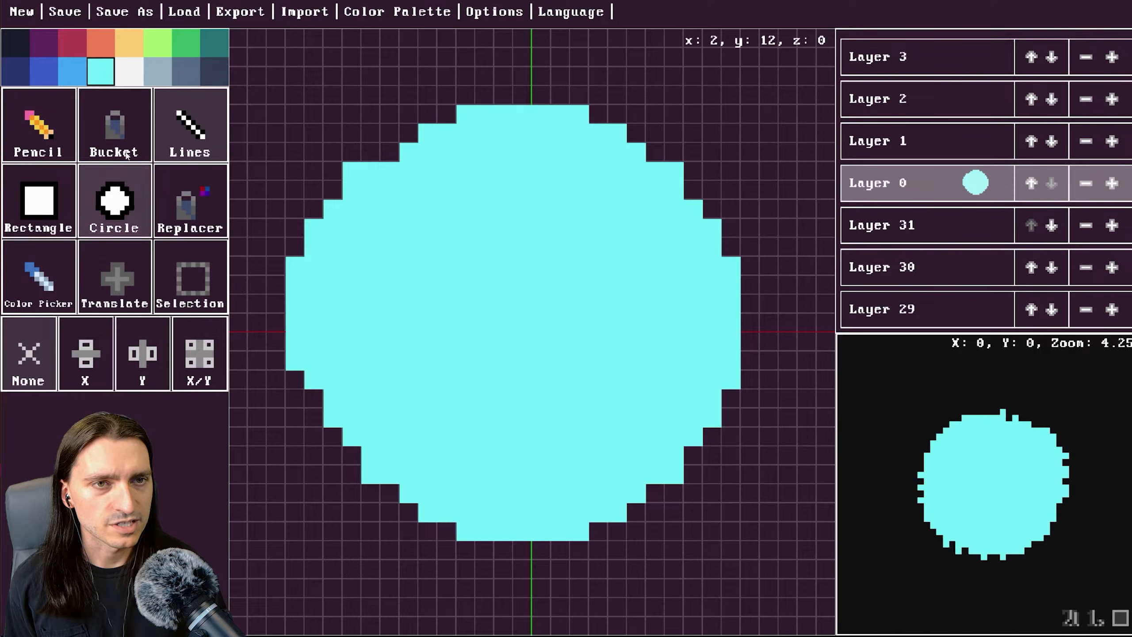
Switch the Circle tool to outline mode, pick the darkest colour and draw an outline circle around the cyan circle.
{"action": "left_click", "coordinate": [126, 209]}
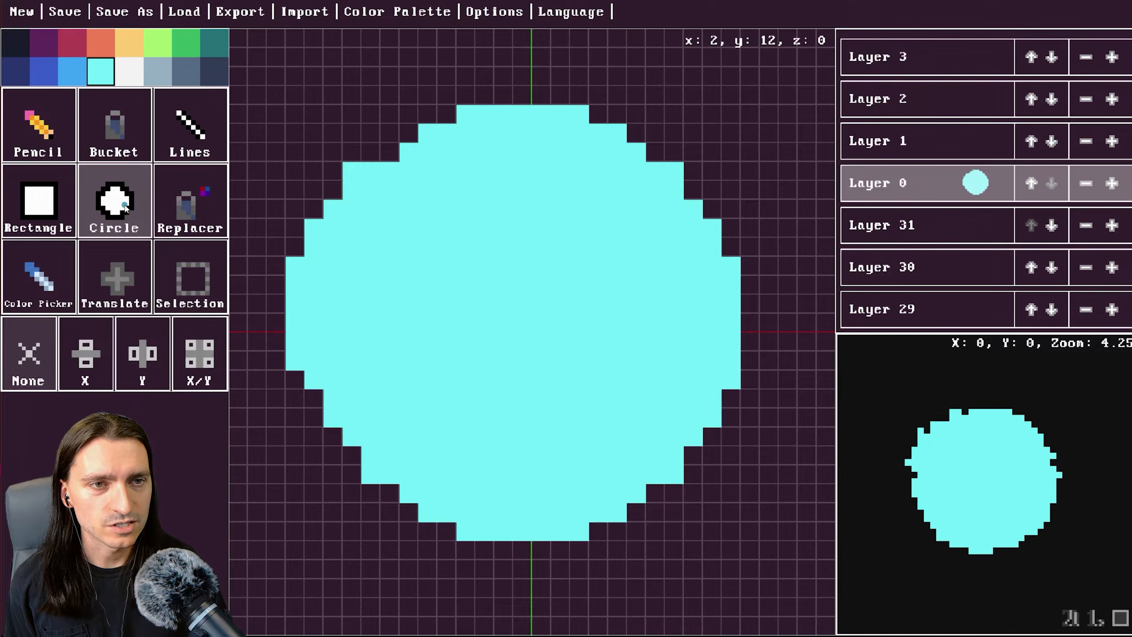
{"action": "left_click", "coordinate": [126, 206]}
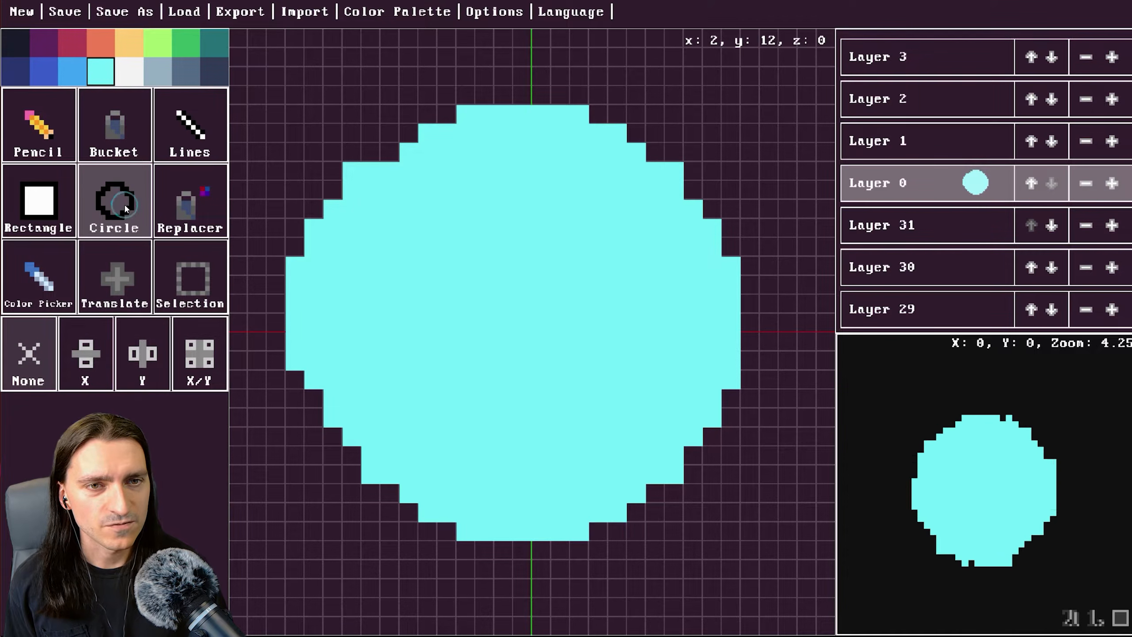
{"action": "left_click", "coordinate": [117, 205]}
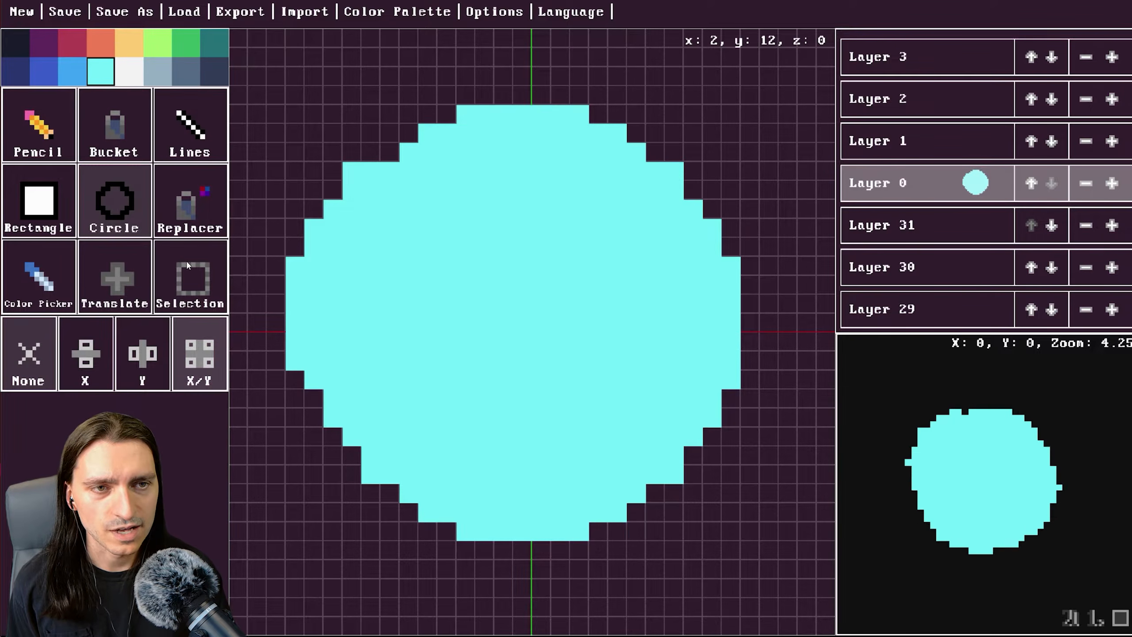
{"action": "left_click", "coordinate": [15, 42]}
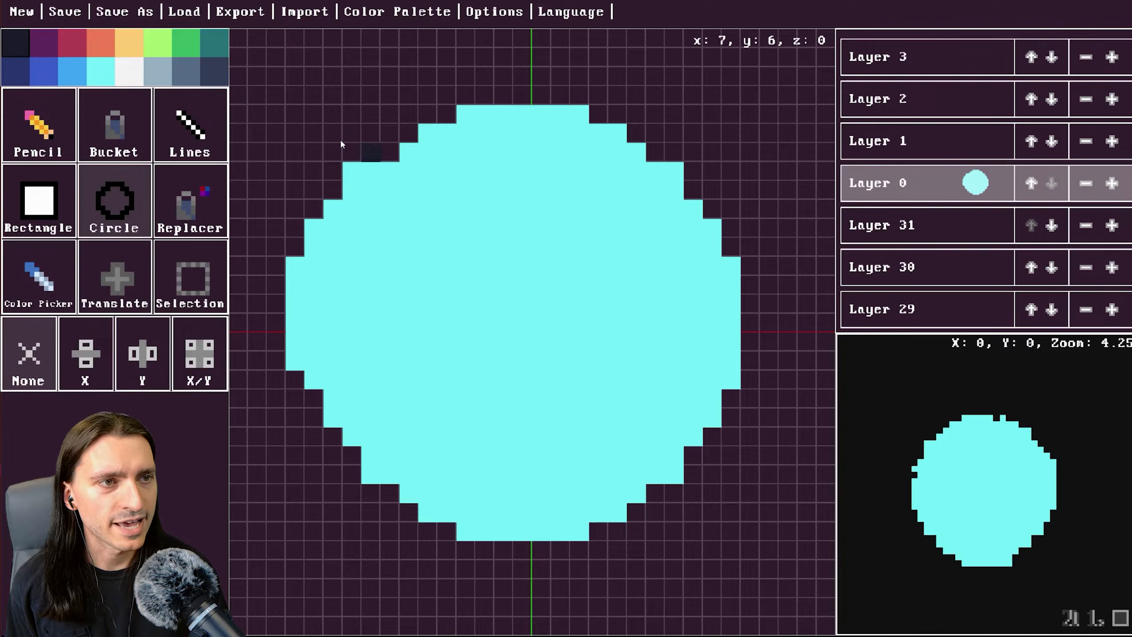
{"action": "left_click", "coordinate": [504, 305]}
{"action": "left_click_drag", "start_coordinate": [511, 326], "coordinate": [674, 505]}
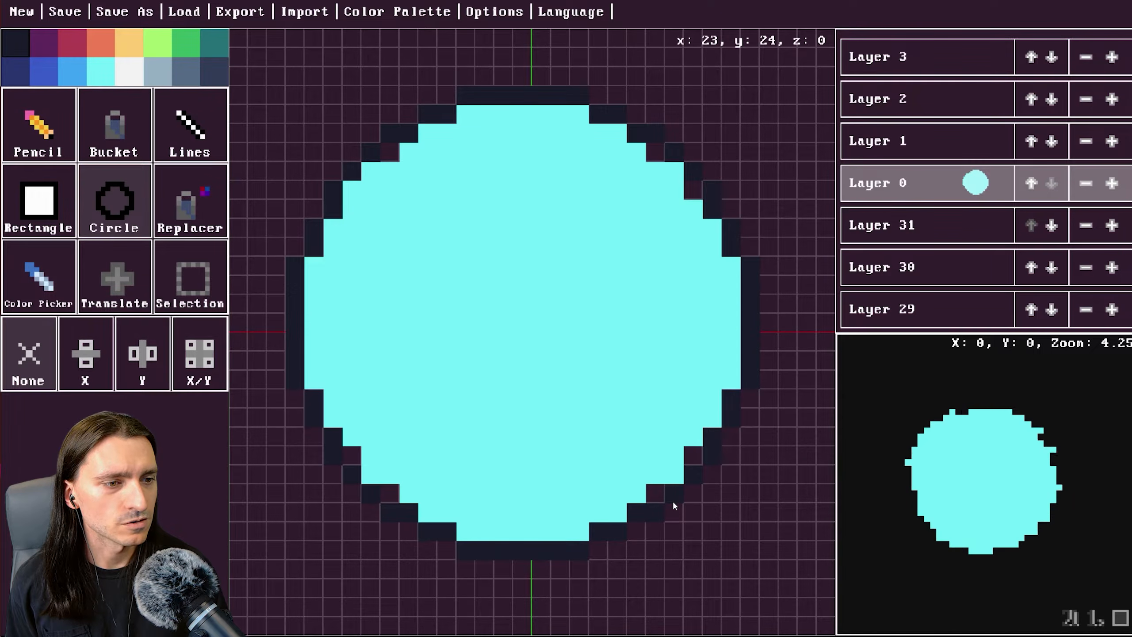
With the Pencil tool and cyan, repaint stray outline cells at the circle's four diagonal edges to smooth the outline.
{"action": "left_click", "coordinate": [39, 125]}
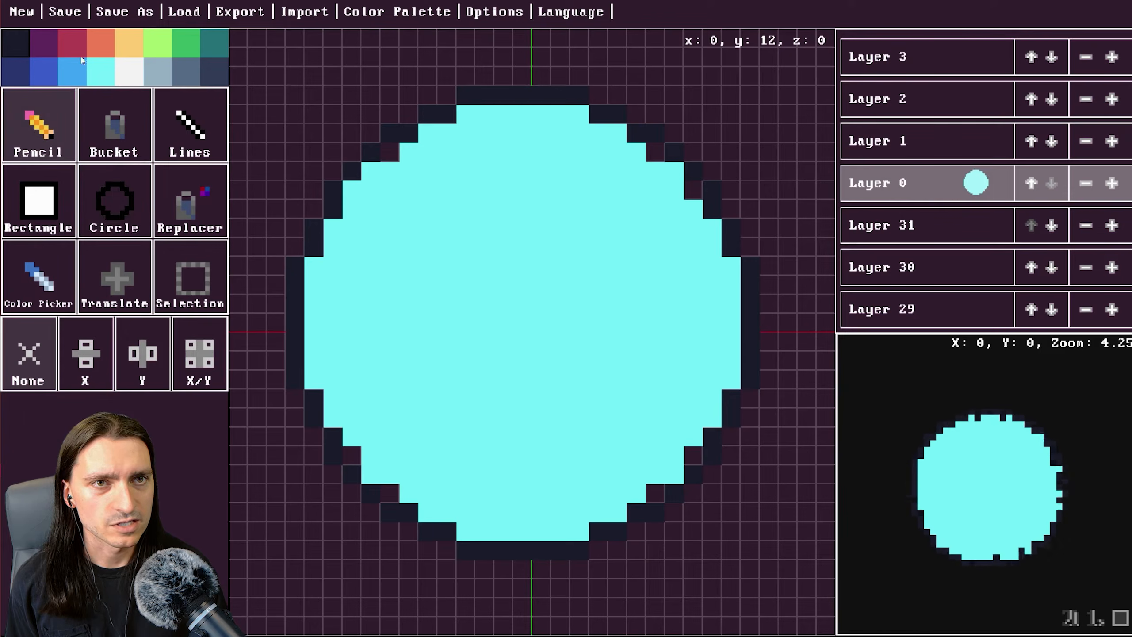
{"action": "left_click", "coordinate": [100, 71]}
{"action": "left_click", "coordinate": [390, 494]}
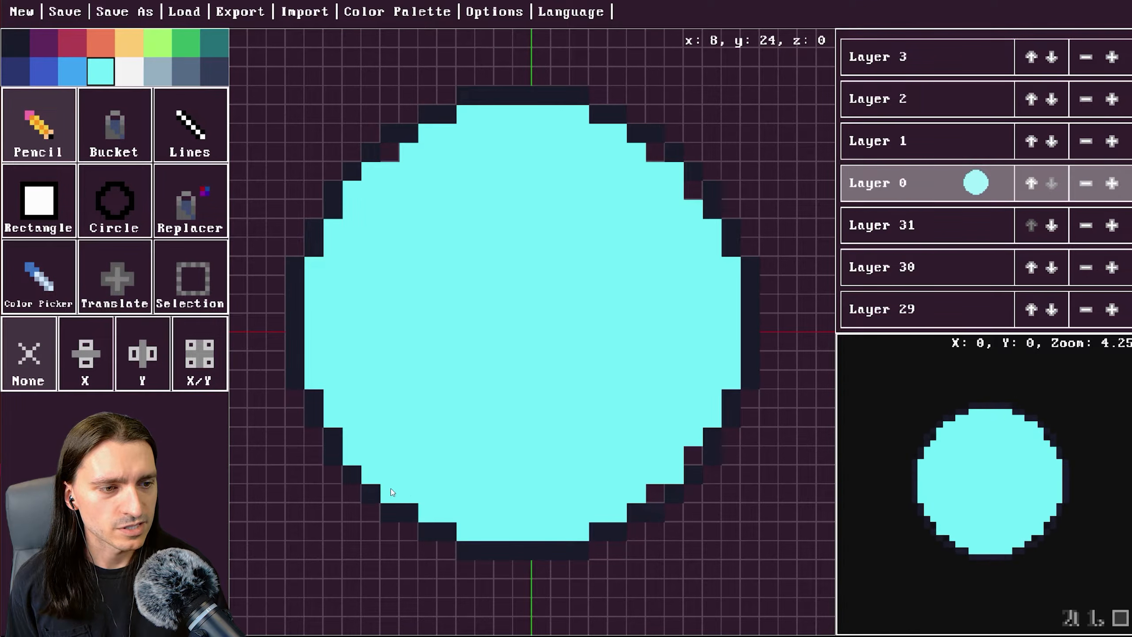
{"action": "left_click", "coordinate": [655, 494]}
{"action": "left_click", "coordinate": [692, 455]}
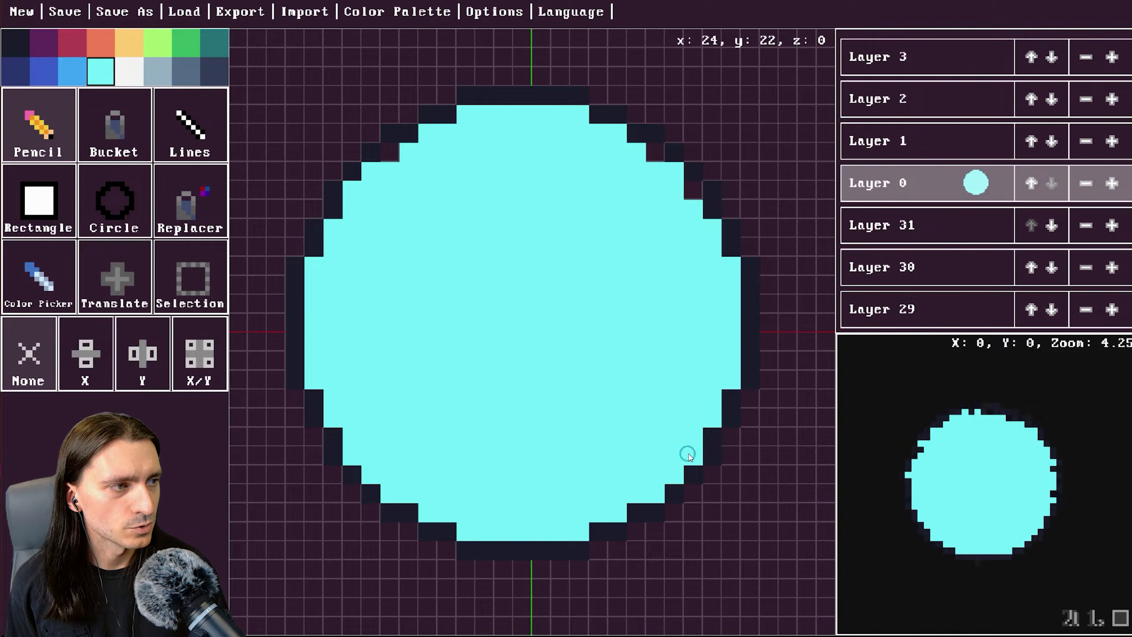
{"action": "left_click", "coordinate": [691, 189]}
{"action": "left_click", "coordinate": [656, 151]}
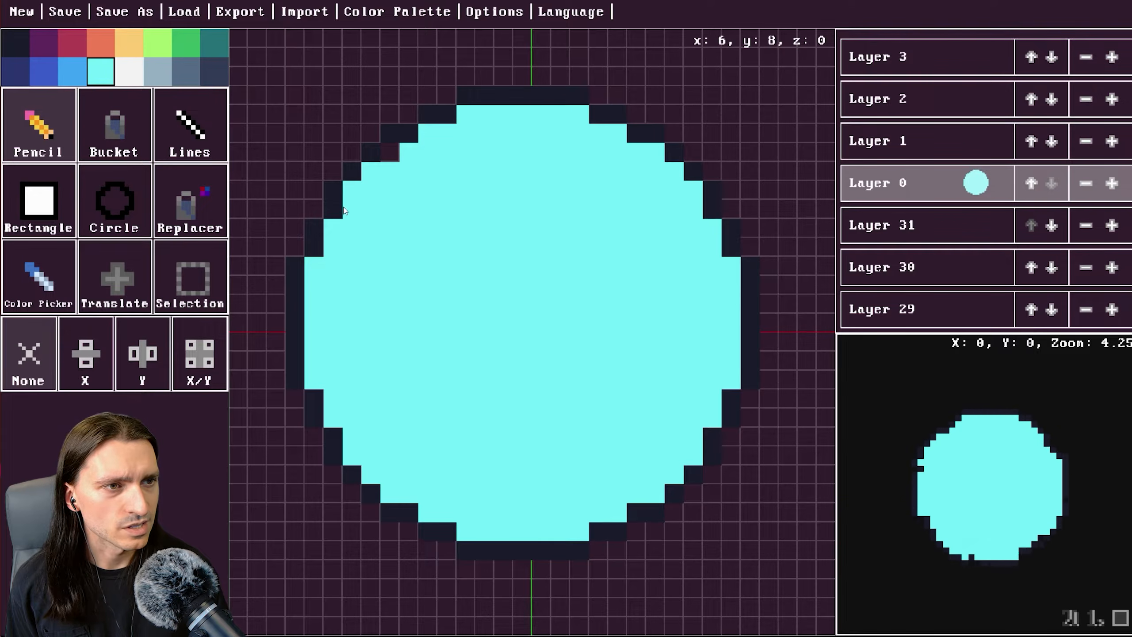
{"action": "left_click", "coordinate": [389, 152]}
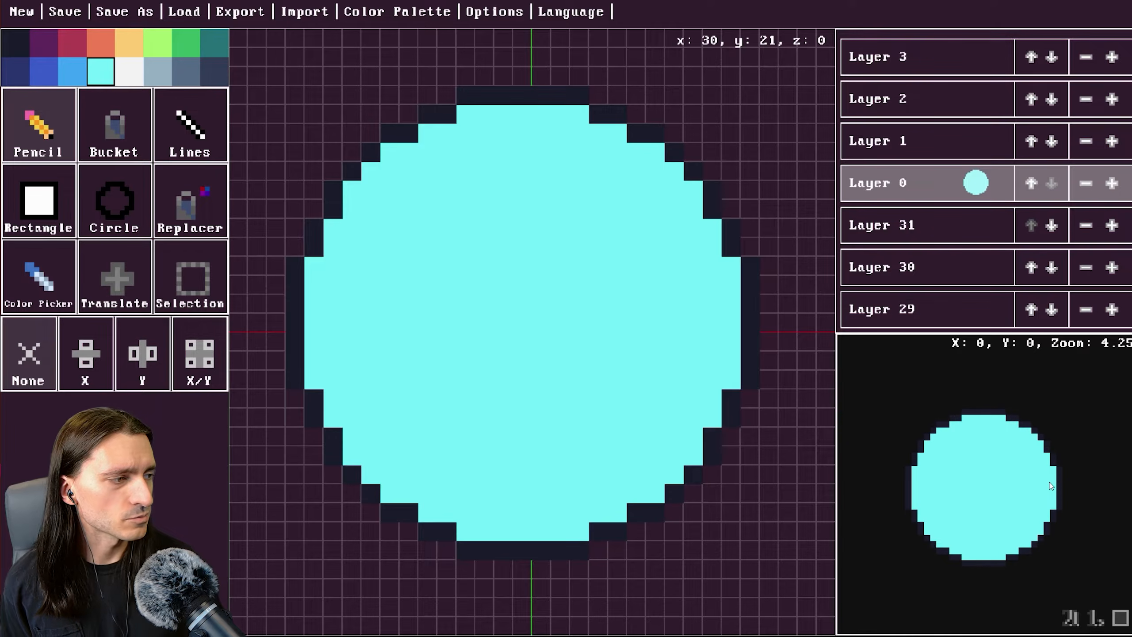
Rotate and zoom the 3D preview and toggle its display modes to inspect the model.
{"action": "left_click_drag", "start_coordinate": [1030, 500], "coordinate": [1035, 491]}
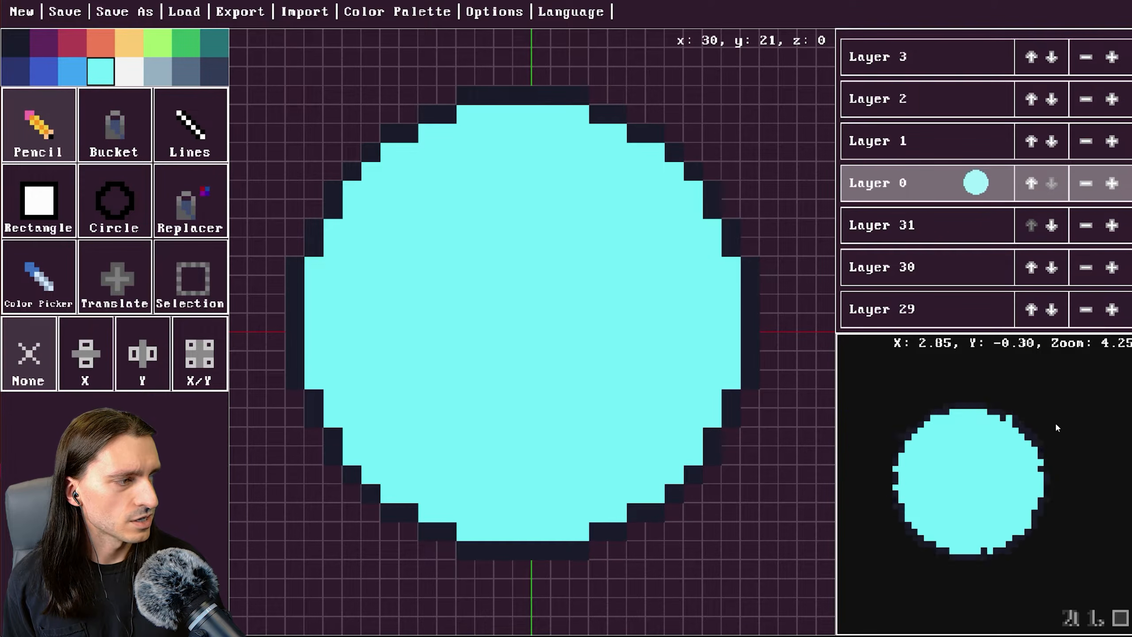
{"action": "scroll", "coordinate": [992, 505], "scroll_direction": "down", "scroll_amount": 4}
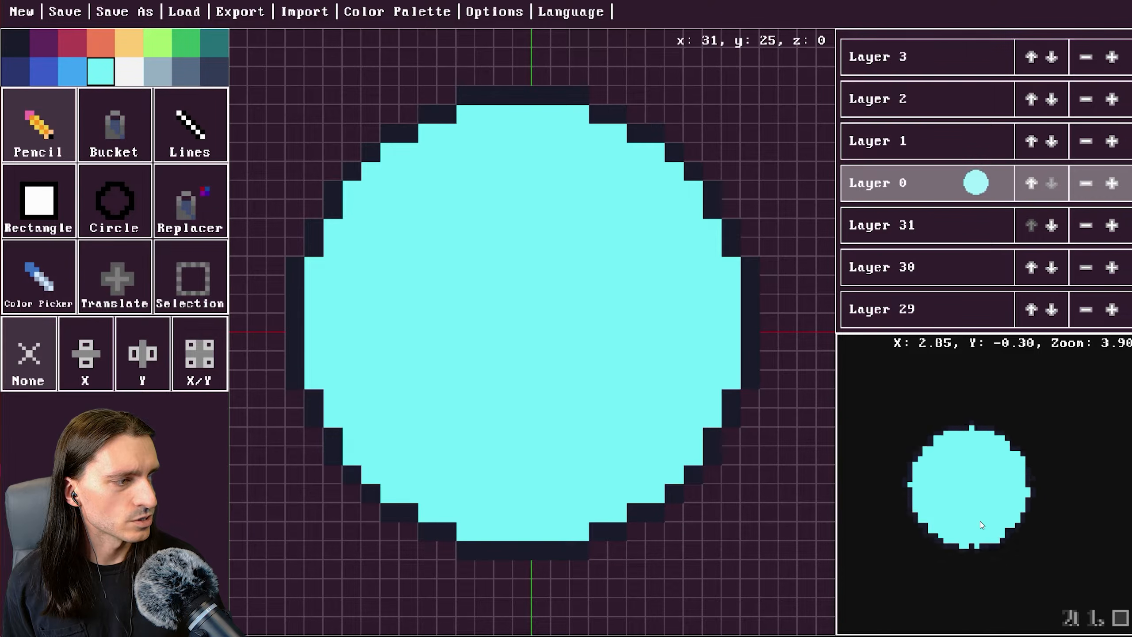
{"action": "scroll", "coordinate": [982, 539], "scroll_direction": "up", "scroll_amount": 8}
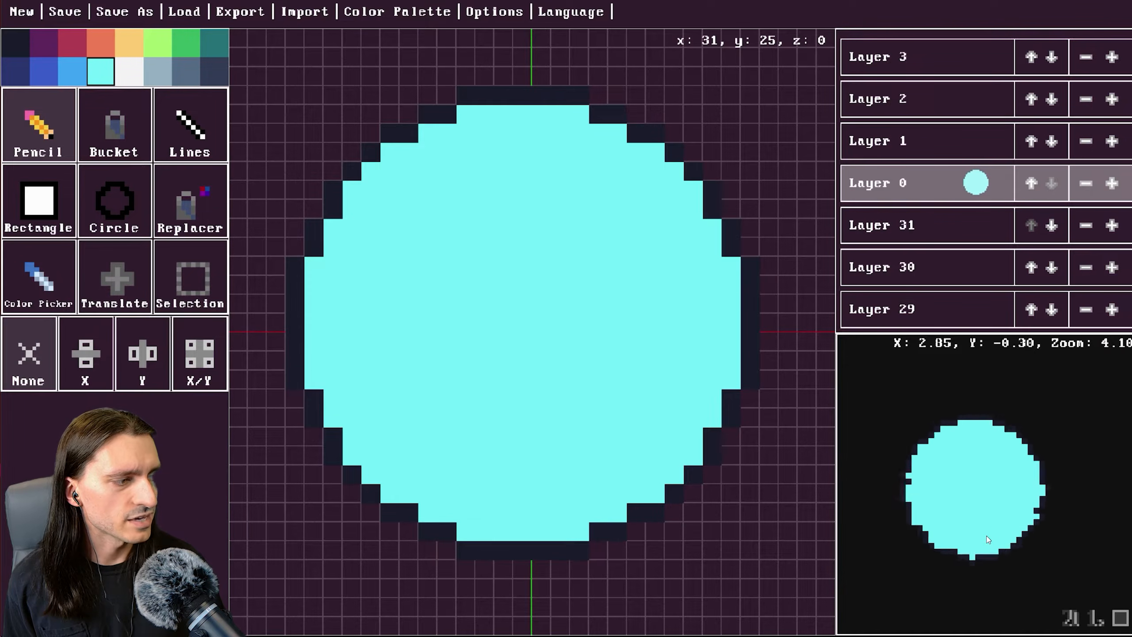
{"action": "left_click", "coordinate": [1074, 619]}
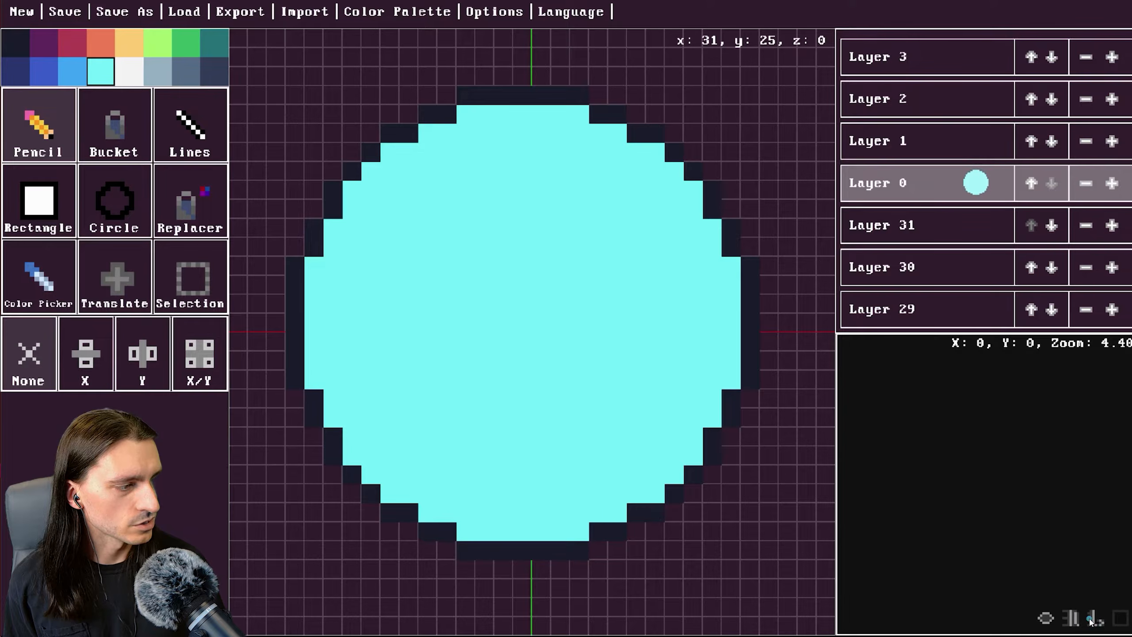
{"action": "left_click", "coordinate": [1072, 620]}
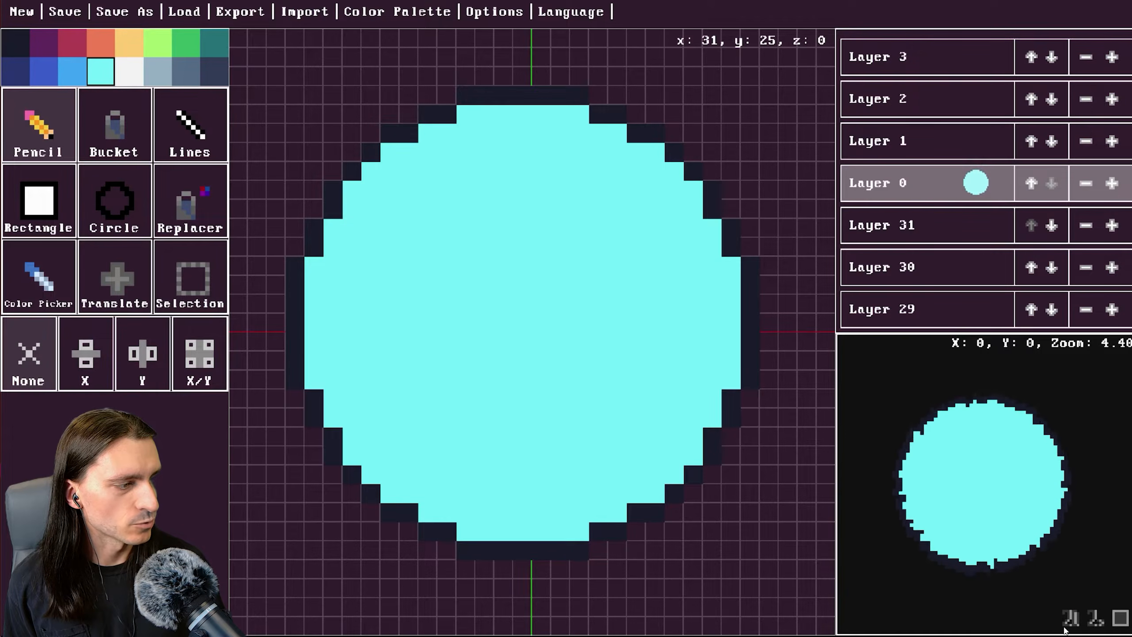
{"action": "left_click", "coordinate": [1073, 620]}
{"action": "left_click", "coordinate": [1073, 620]}
{"action": "scroll", "coordinate": [1005, 552], "scroll_direction": "up", "scroll_amount": 1}
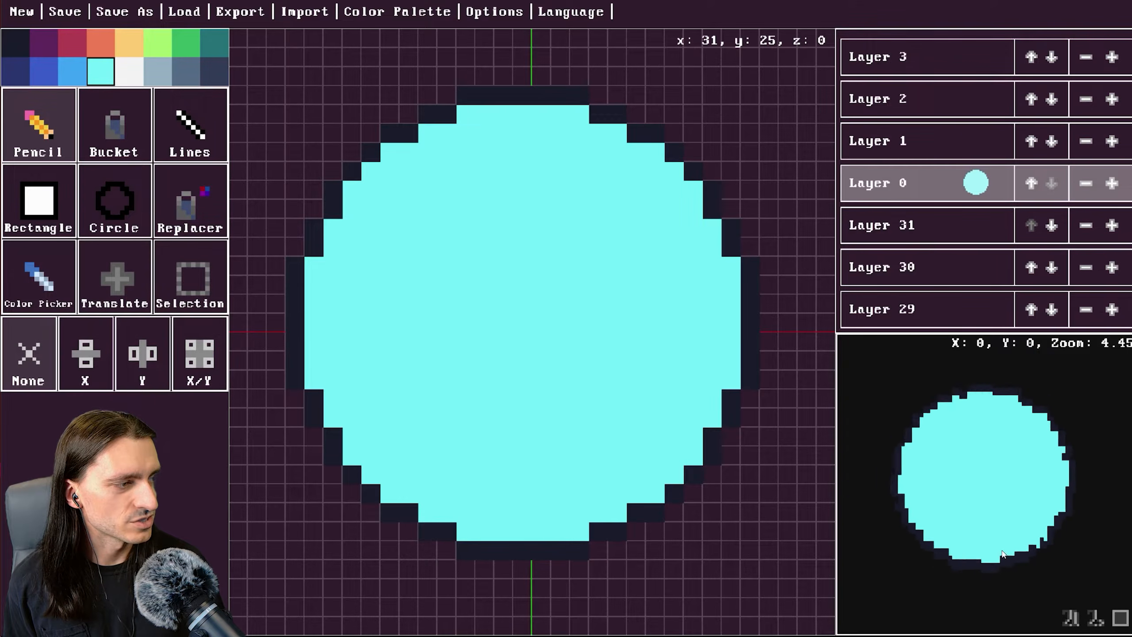
Zoom the 3D preview in and switch its display mode.
{"action": "scroll", "coordinate": [1005, 552], "scroll_direction": "up", "scroll_amount": 5}
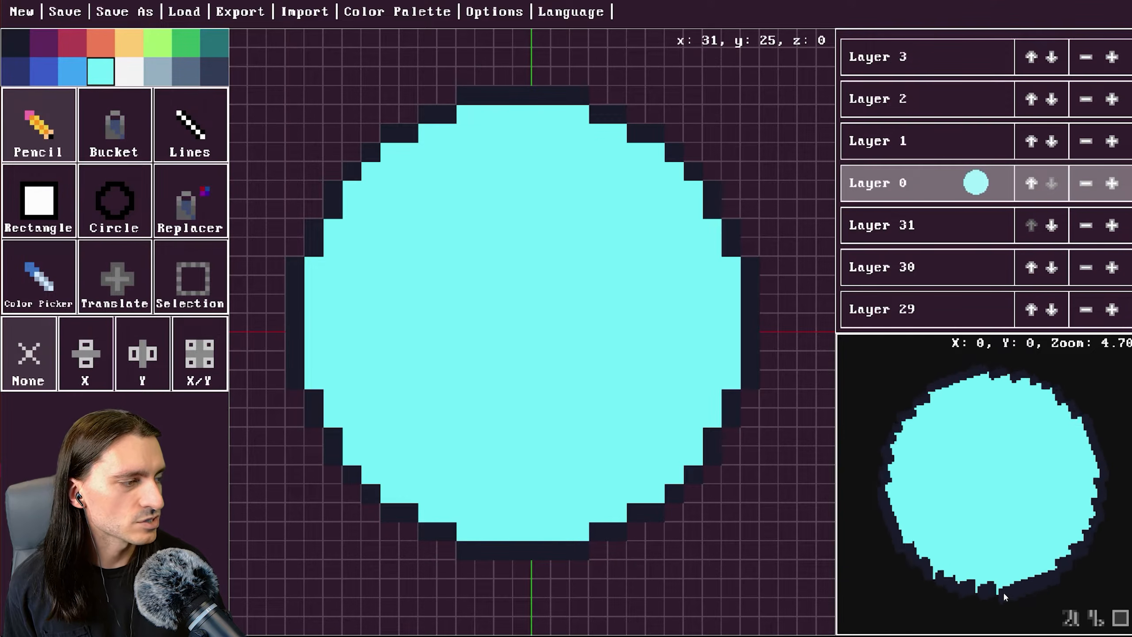
{"action": "left_click", "coordinate": [1124, 625]}
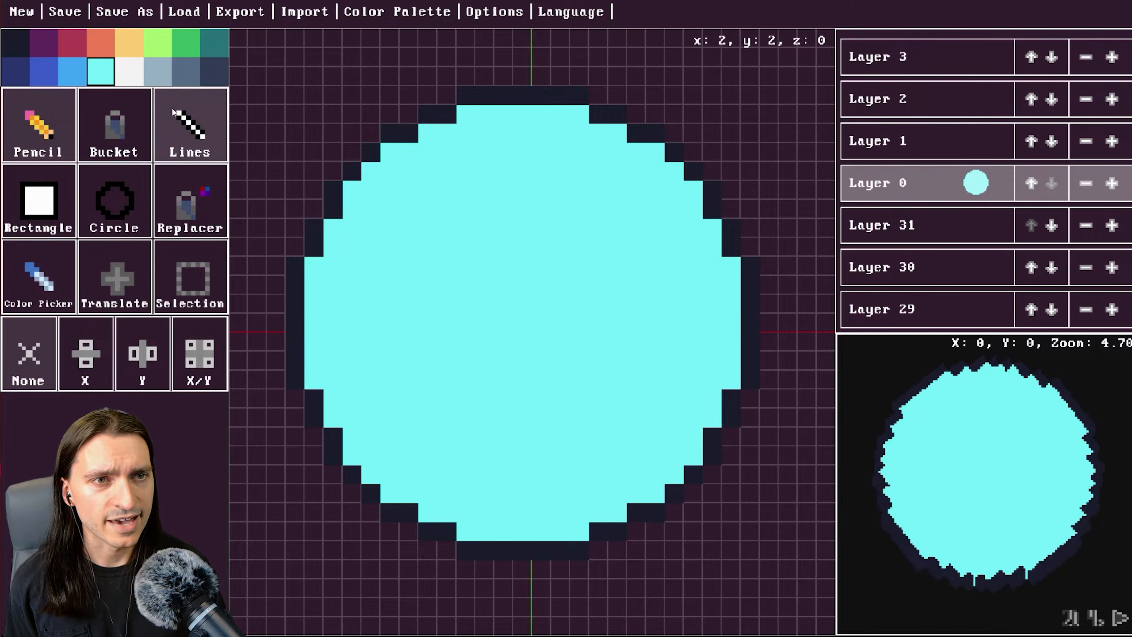
Add a new orange colour to the palette through the Options dialog.
{"action": "left_click", "coordinate": [169, 78]}
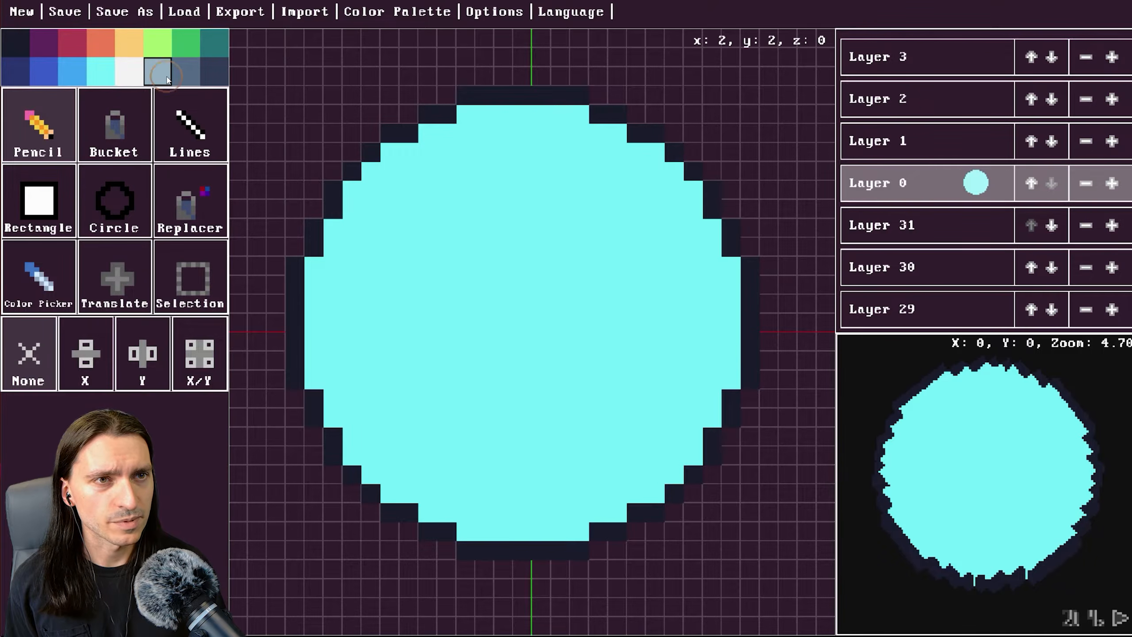
{"action": "left_click", "coordinate": [502, 12]}
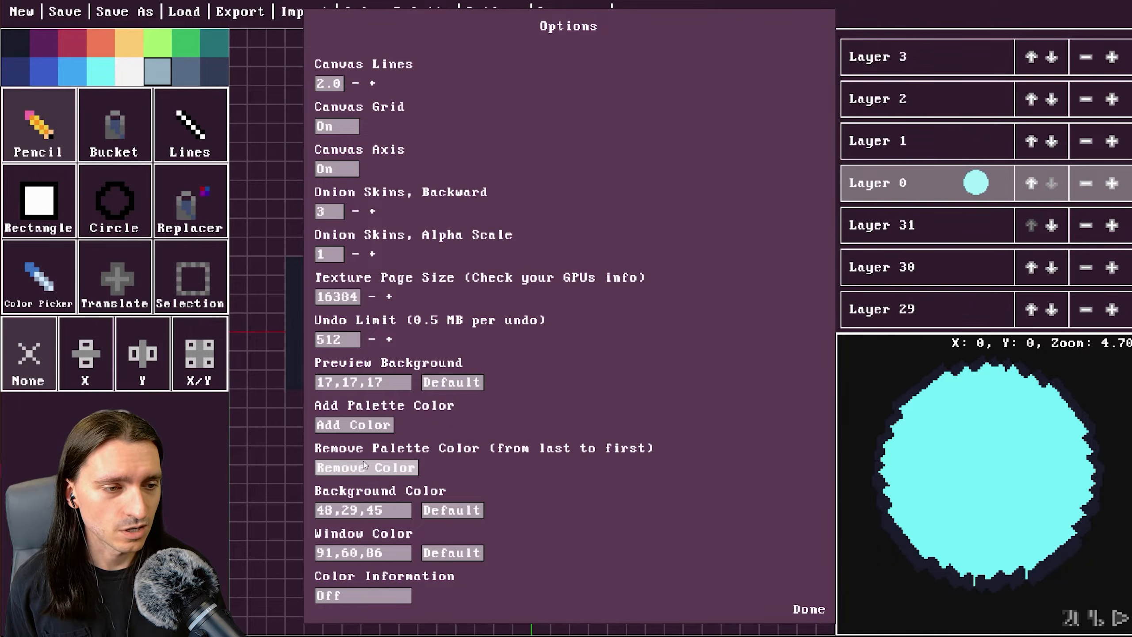
{"action": "left_click", "coordinate": [367, 428]}
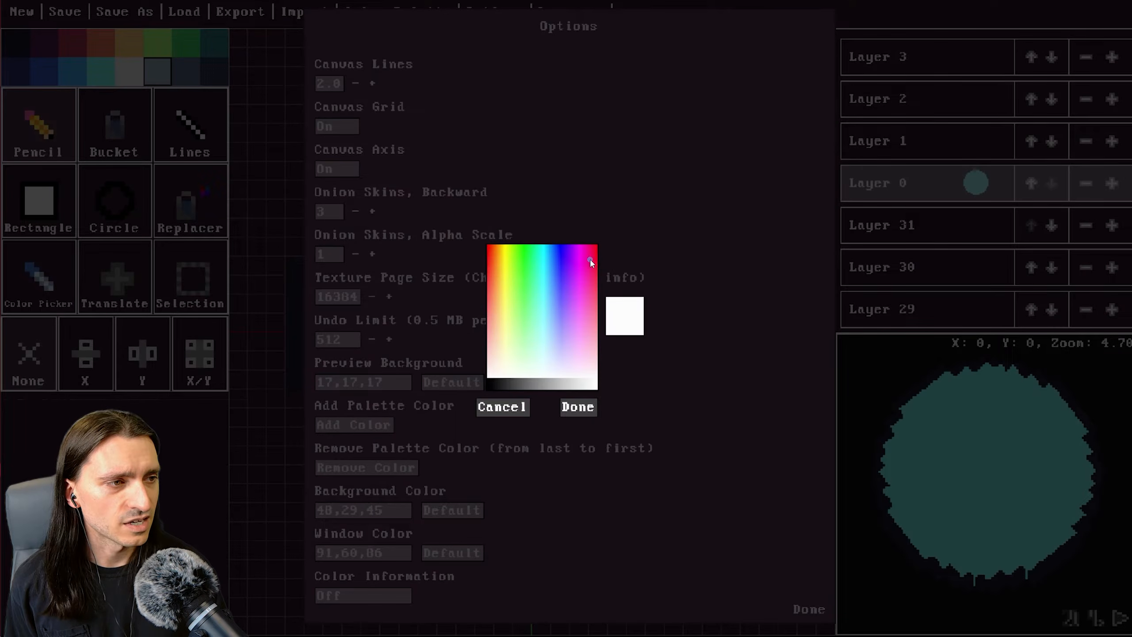
{"action": "mouse_move", "coordinate": [589, 259]}
{"action": "left_mouse_down"}
{"action": "mouse_move", "coordinate": [603, 294]}
{"action": "mouse_move", "coordinate": [495, 268]}
{"action": "mouse_move", "coordinate": [489, 312]}
{"action": "mouse_move", "coordinate": [485, 260]}
{"action": "mouse_move", "coordinate": [502, 259]}
{"action": "mouse_move", "coordinate": [496, 270]}
{"action": "mouse_move", "coordinate": [496, 244]}
{"action": "mouse_move", "coordinate": [589, 246]}
{"action": "mouse_move", "coordinate": [502, 256]}
{"action": "left_mouse_up"}
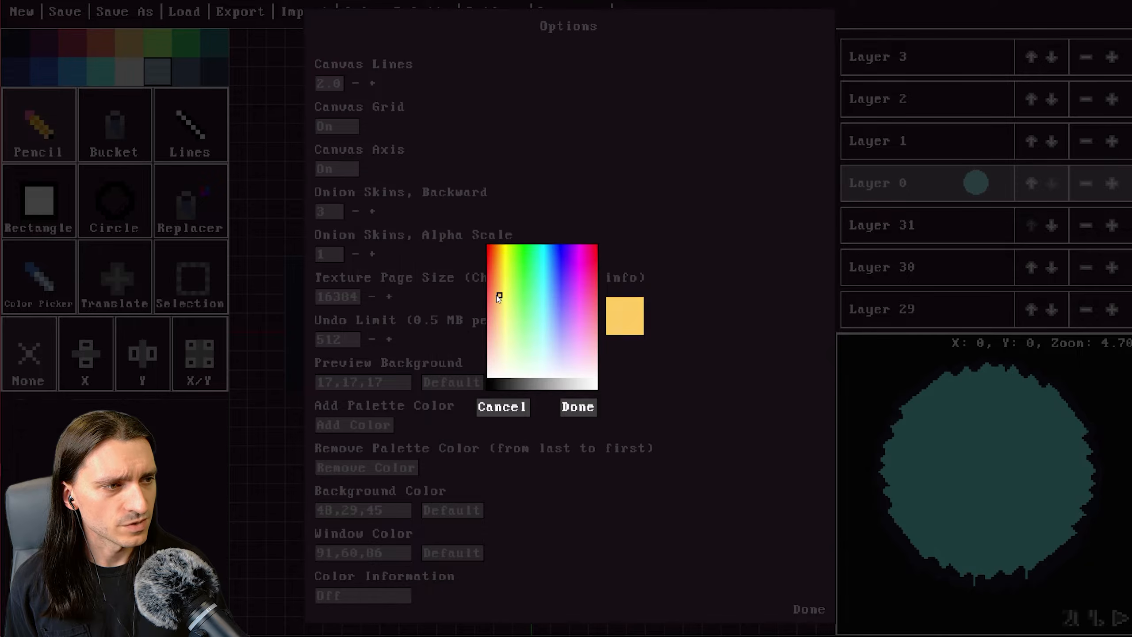
{"action": "mouse_move", "coordinate": [499, 298]}
{"action": "left_mouse_down"}
{"action": "mouse_move", "coordinate": [508, 320]}
{"action": "mouse_move", "coordinate": [493, 250]}
{"action": "mouse_move", "coordinate": [499, 372]}
{"action": "mouse_move", "coordinate": [490, 312]}
{"action": "mouse_move", "coordinate": [504, 303]}
{"action": "left_mouse_up"}
{"action": "mouse_move", "coordinate": [525, 341]}
{"action": "left_mouse_down"}
{"action": "mouse_move", "coordinate": [500, 255]}
{"action": "mouse_move", "coordinate": [505, 278]}
{"action": "left_mouse_up"}
{"action": "left_click", "coordinate": [574, 407]}
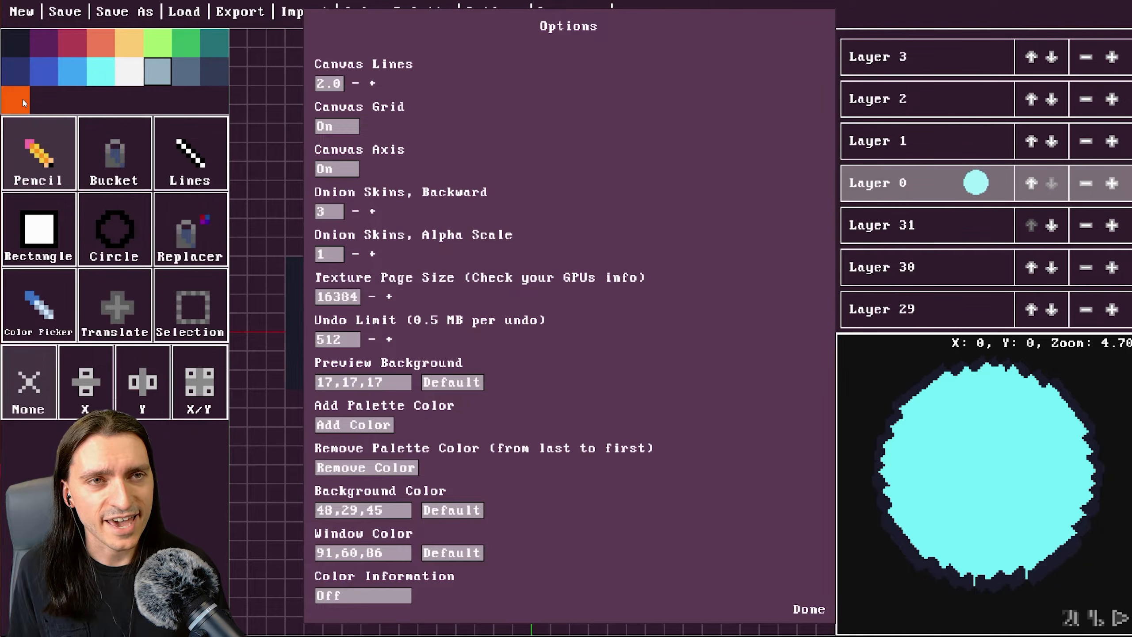
{"action": "left_click", "coordinate": [809, 609]}
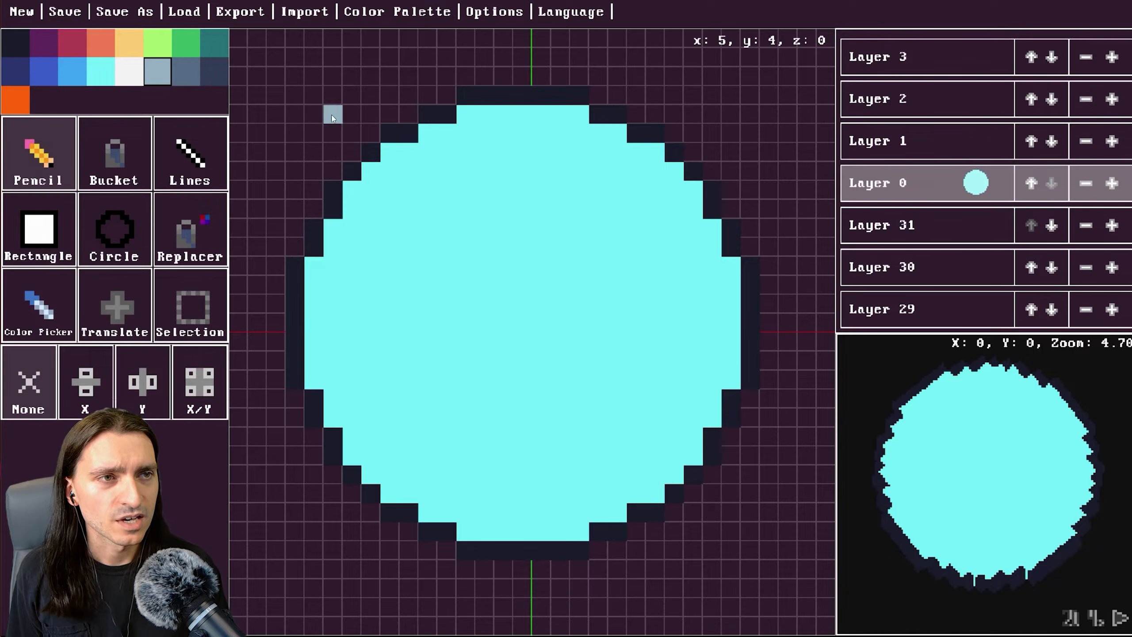
Paint an orange block about 3×3 cells near the canvas's top-left corner on layer 0.
{"action": "mouse_move", "coordinate": [332, 114]}
{"action": "left_mouse_down"}
{"action": "mouse_move", "coordinate": [350, 93]}
{"action": "mouse_move", "coordinate": [339, 119]}
{"action": "mouse_move", "coordinate": [317, 90]}
{"action": "mouse_move", "coordinate": [352, 114]}
{"action": "left_mouse_up"}
{"action": "left_click", "coordinate": [16, 100]}
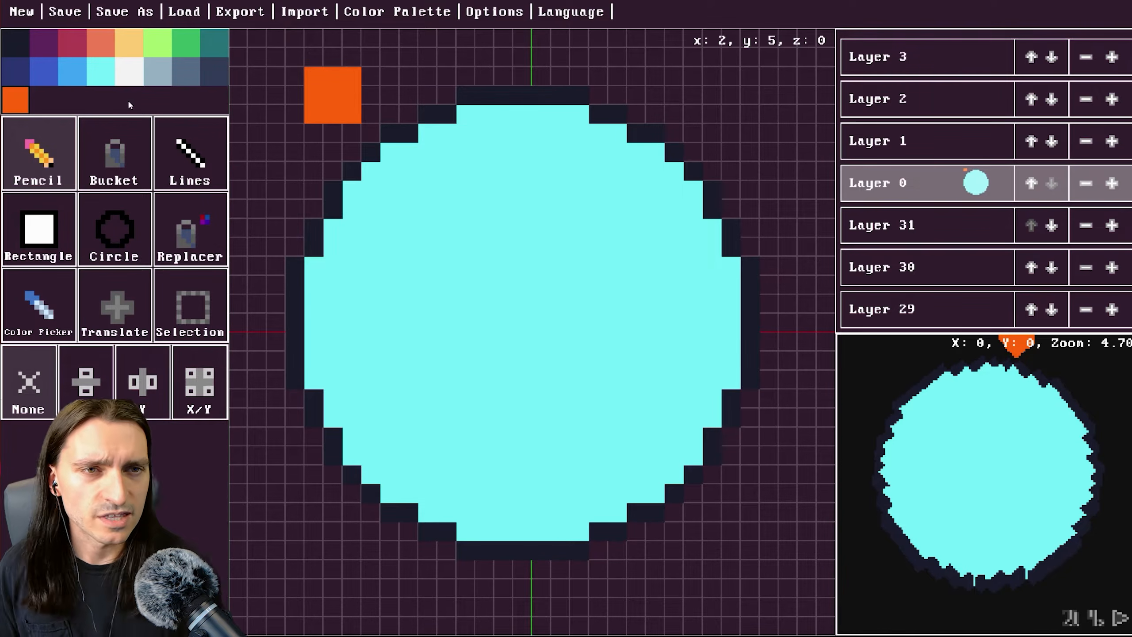
Fill the background around the circle with light green using the Bucket tool.
{"action": "left_click", "coordinate": [114, 154]}
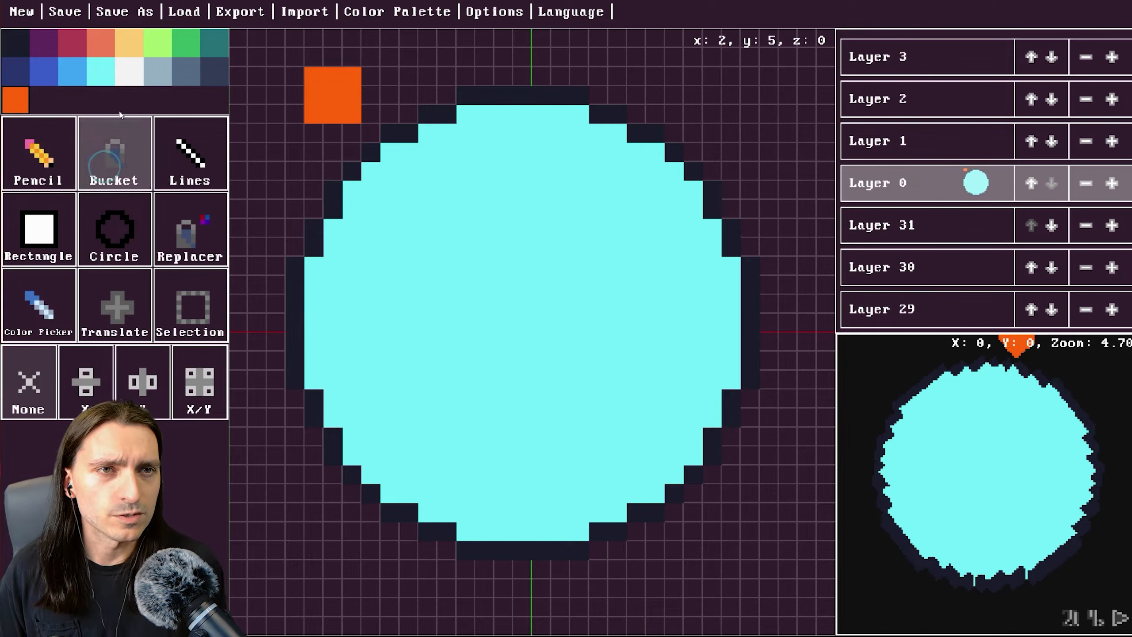
{"action": "left_click", "coordinate": [191, 48]}
{"action": "left_click", "coordinate": [154, 39]}
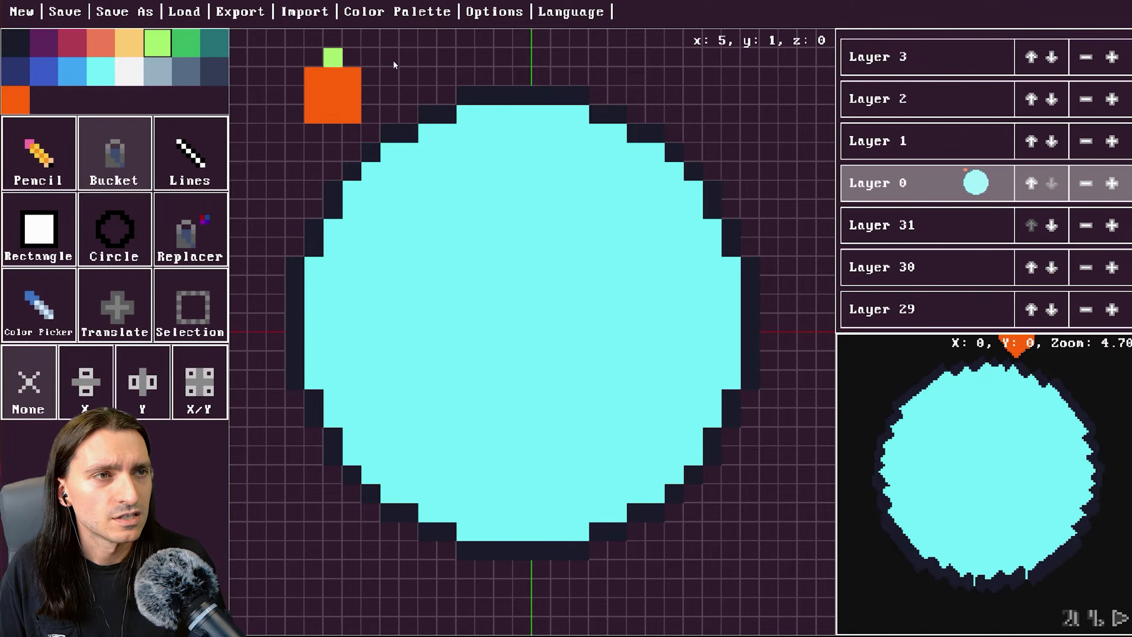
{"action": "left_click", "coordinate": [397, 62]}
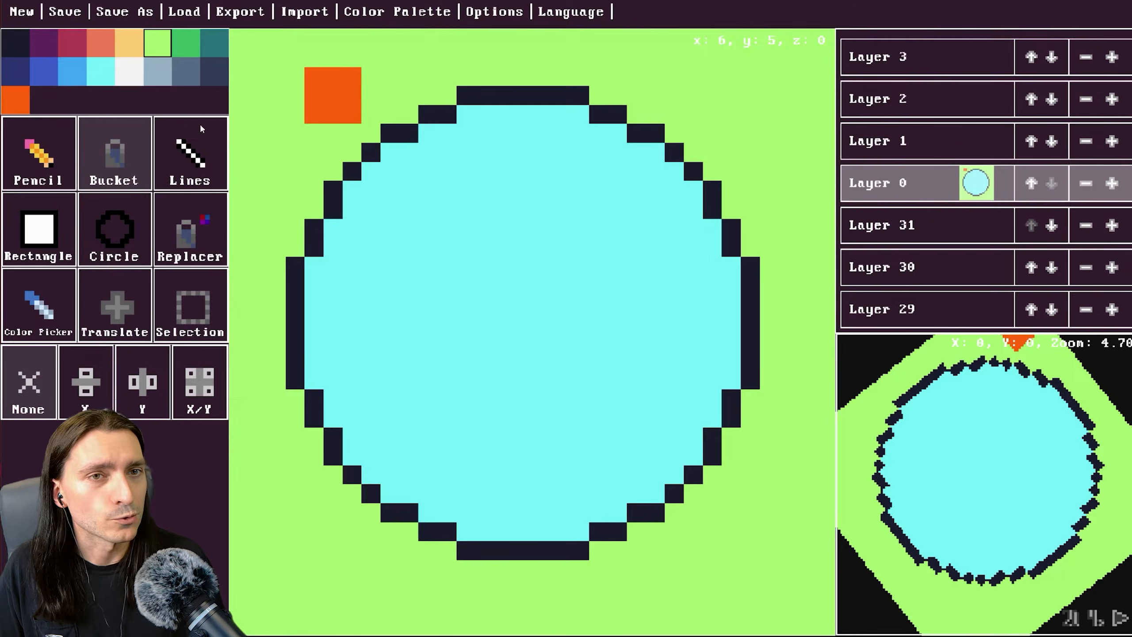
Scatter single dark green cells around the circle with the Pencil tool as grass tufts.
{"action": "left_click", "coordinate": [185, 43]}
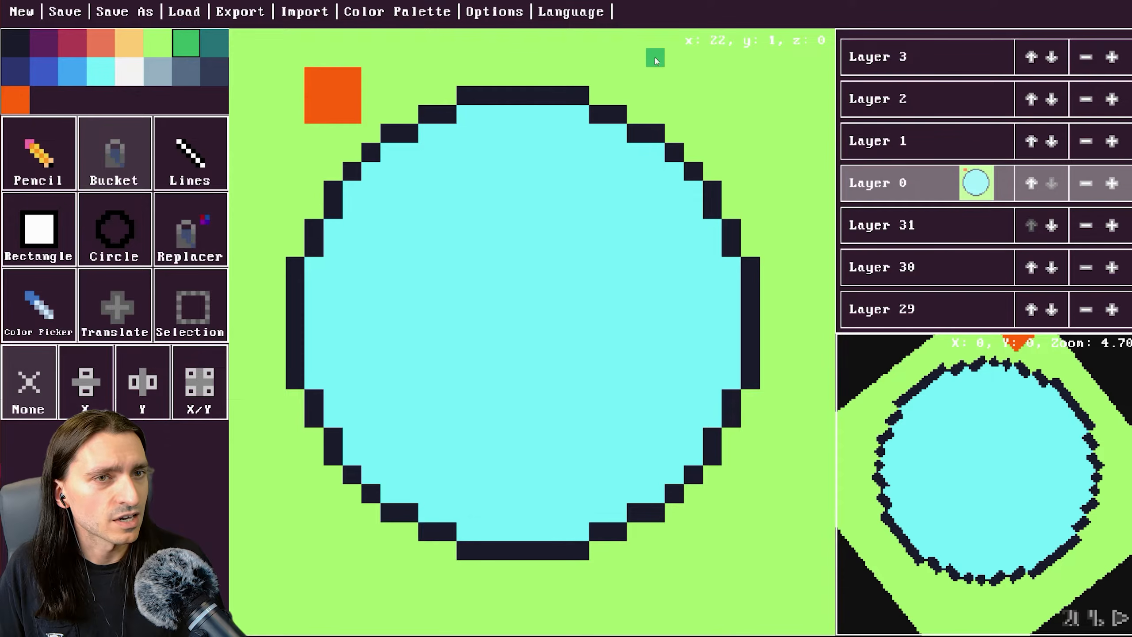
{"action": "key", "text": "p"}
{"action": "left_click", "coordinate": [769, 133]}
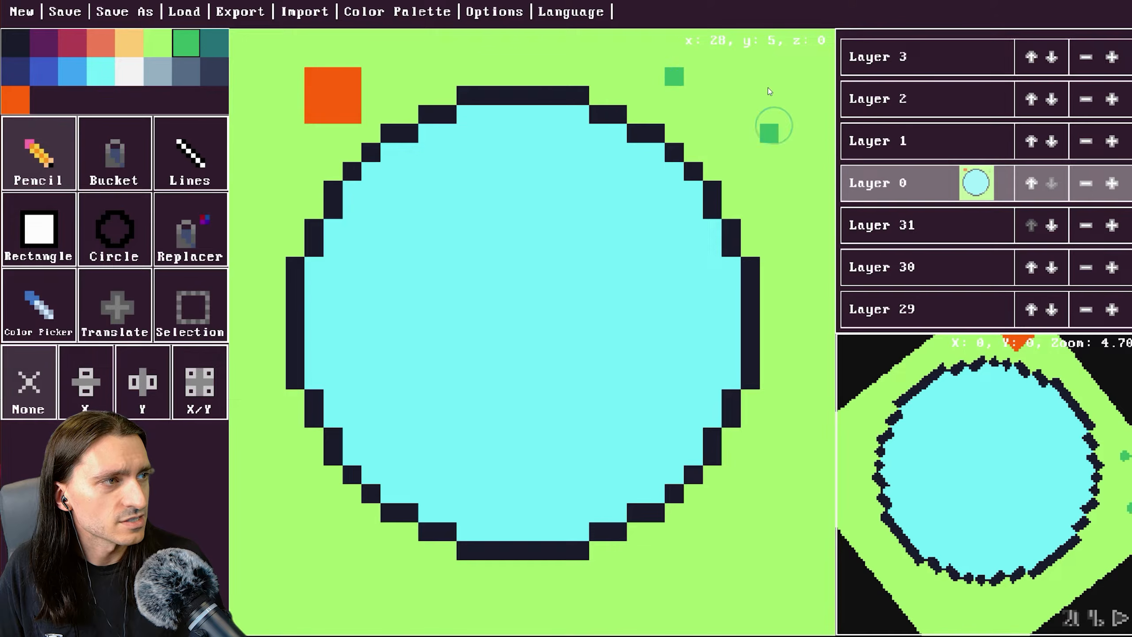
{"action": "left_click", "coordinate": [769, 95]}
{"action": "left_click", "coordinate": [807, 399]}
{"action": "left_click", "coordinate": [788, 437]}
{"action": "left_click", "coordinate": [655, 588]}
{"action": "left_click", "coordinate": [618, 607]}
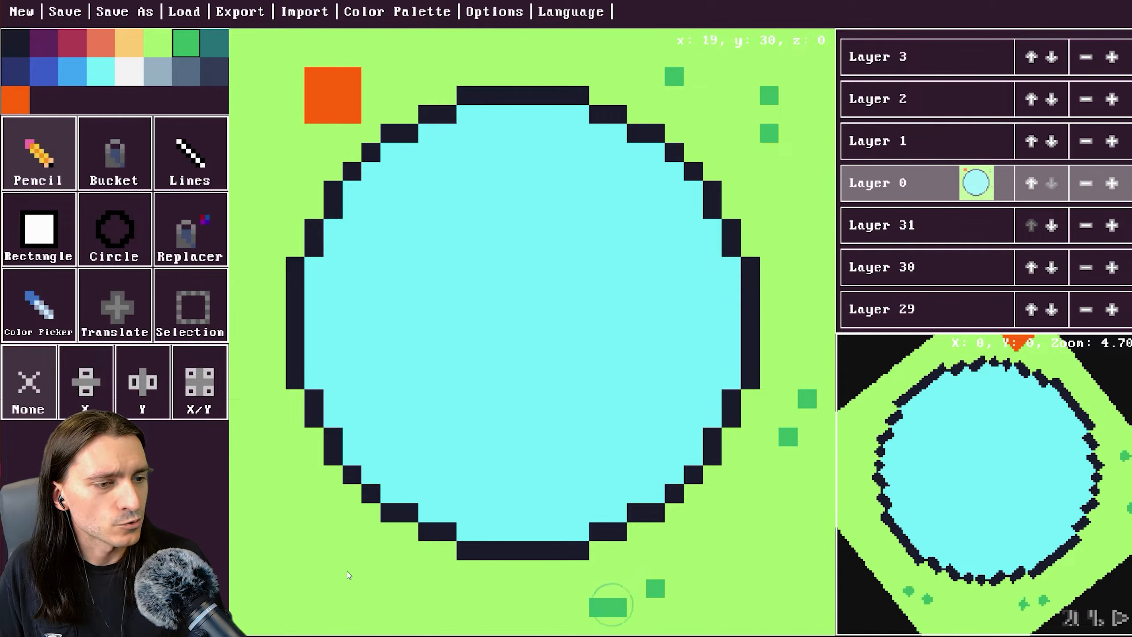
{"action": "left_click", "coordinate": [314, 569]}
{"action": "left_click", "coordinate": [257, 512]}
{"action": "left_click", "coordinate": [276, 474]}
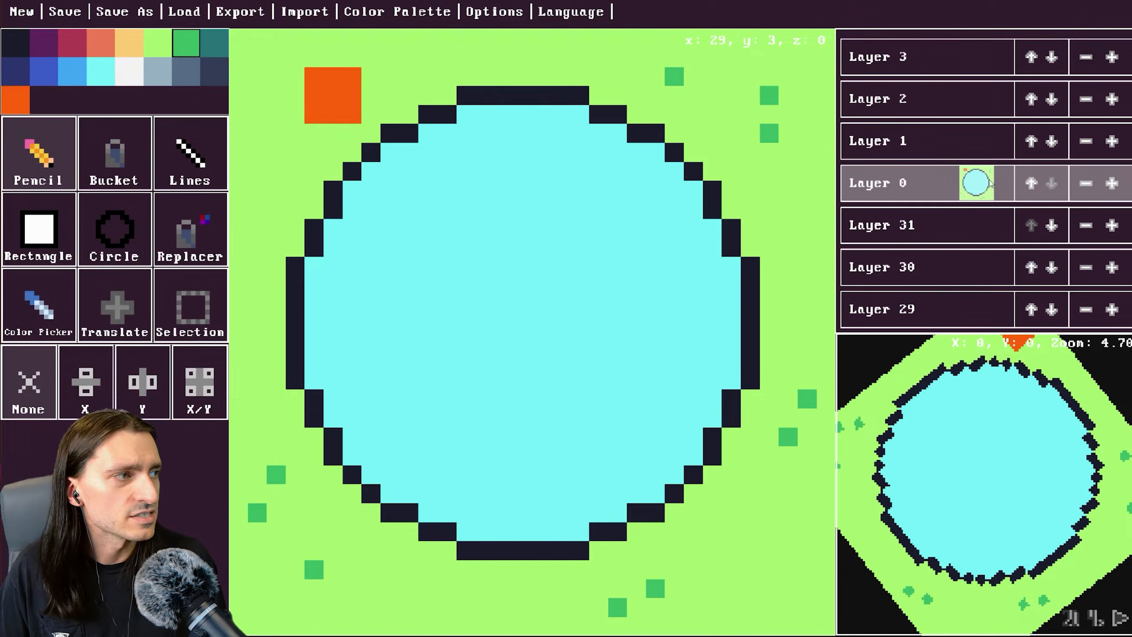
Switch to layer 1 and draw an outline circle over the existing circle outline.
{"action": "left_click", "coordinate": [937, 145]}
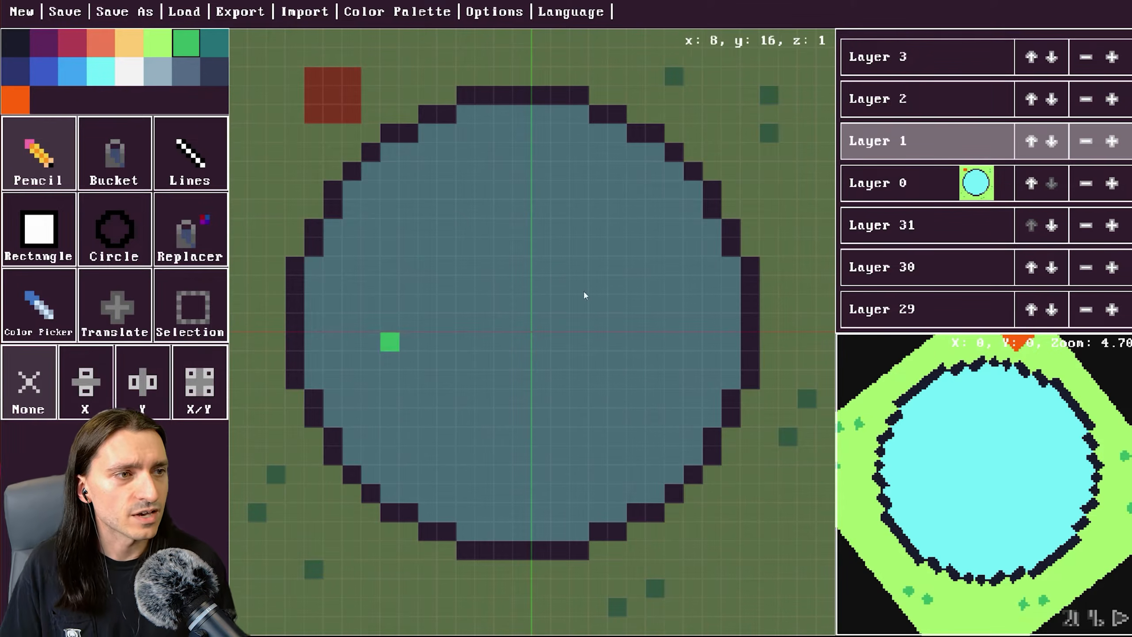
{"action": "left_click", "coordinate": [117, 255]}
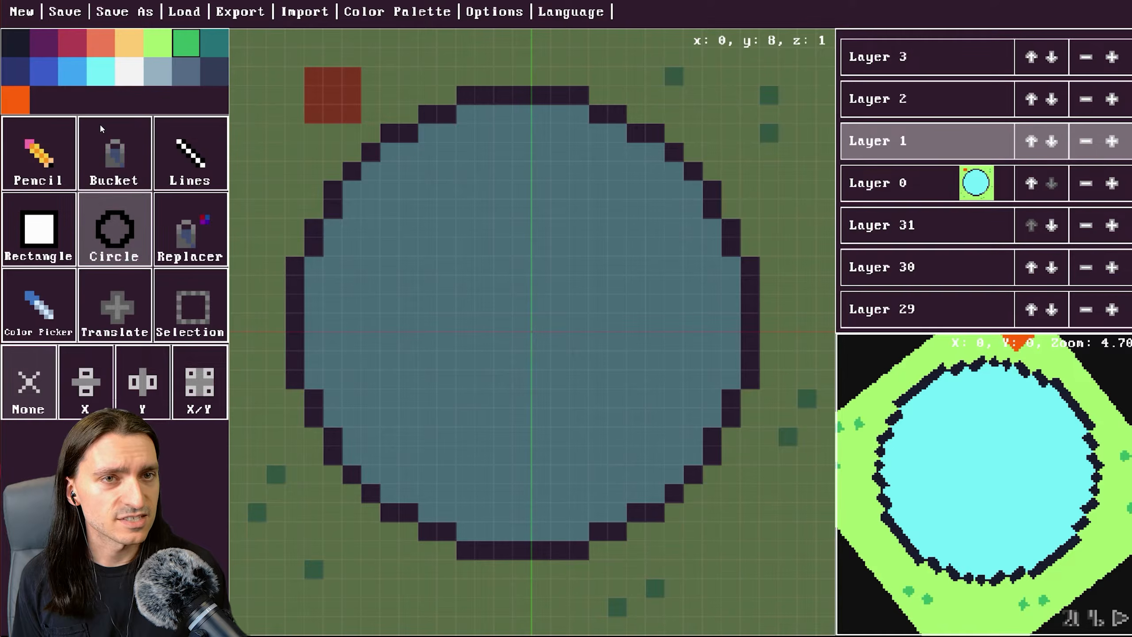
{"action": "left_click_drag", "start_coordinate": [524, 333], "coordinate": [661, 502]}
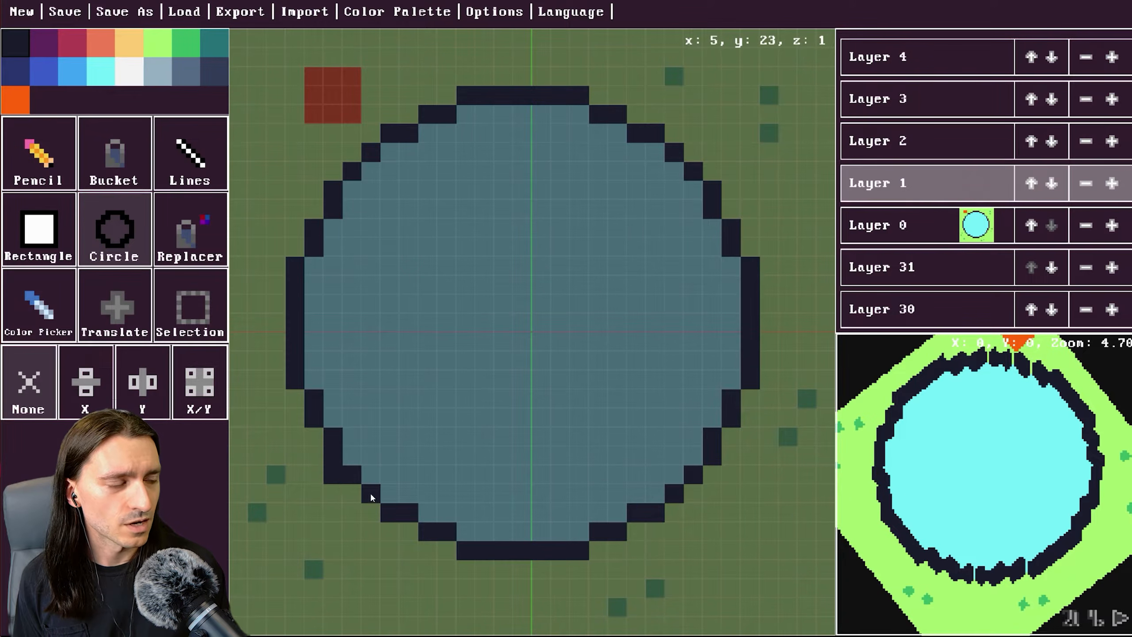
Stack dark green cells on layer 1 above several of the grass tufts.
{"action": "left_click", "coordinate": [29, 216]}
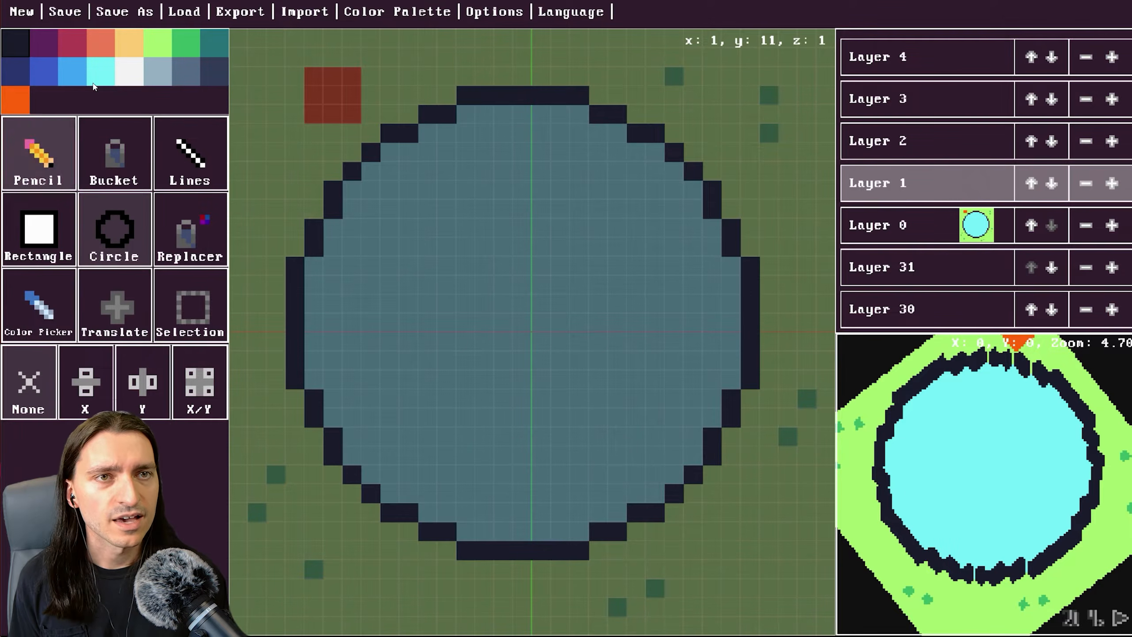
{"action": "left_click", "coordinate": [184, 47]}
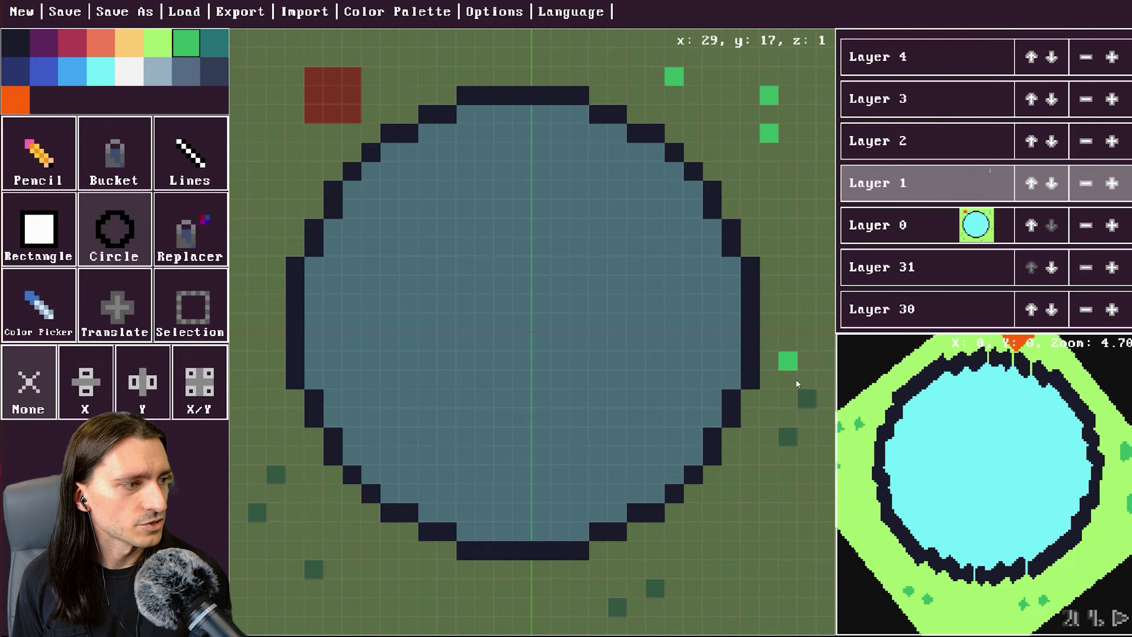
{"action": "left_click", "coordinate": [806, 403]}
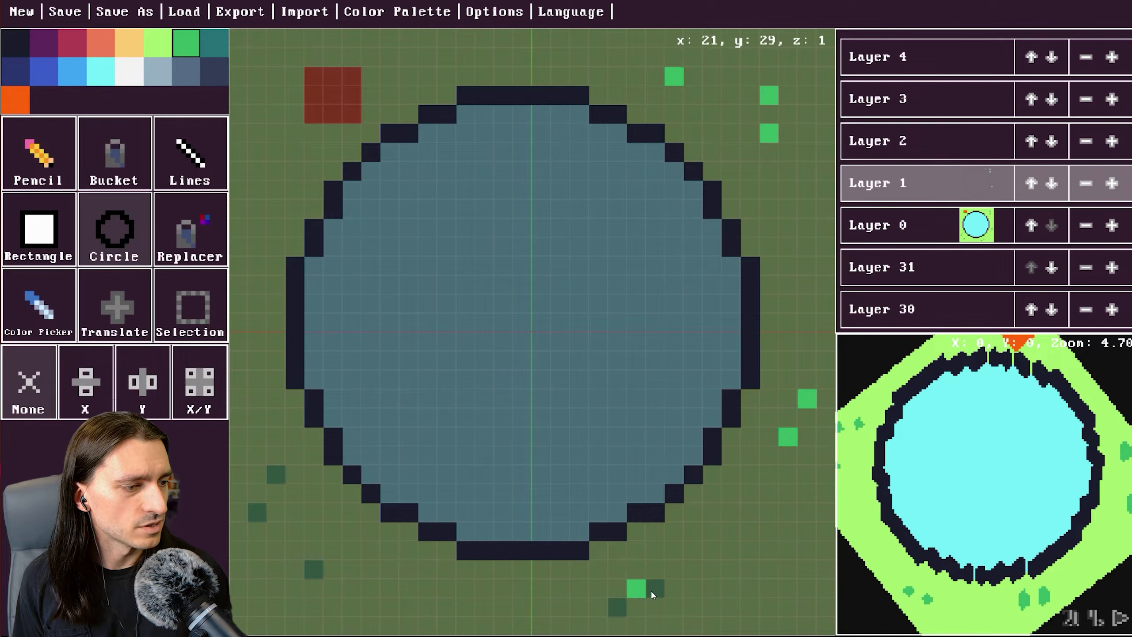
{"action": "left_click", "coordinate": [623, 607]}
{"action": "left_click", "coordinate": [313, 587]}
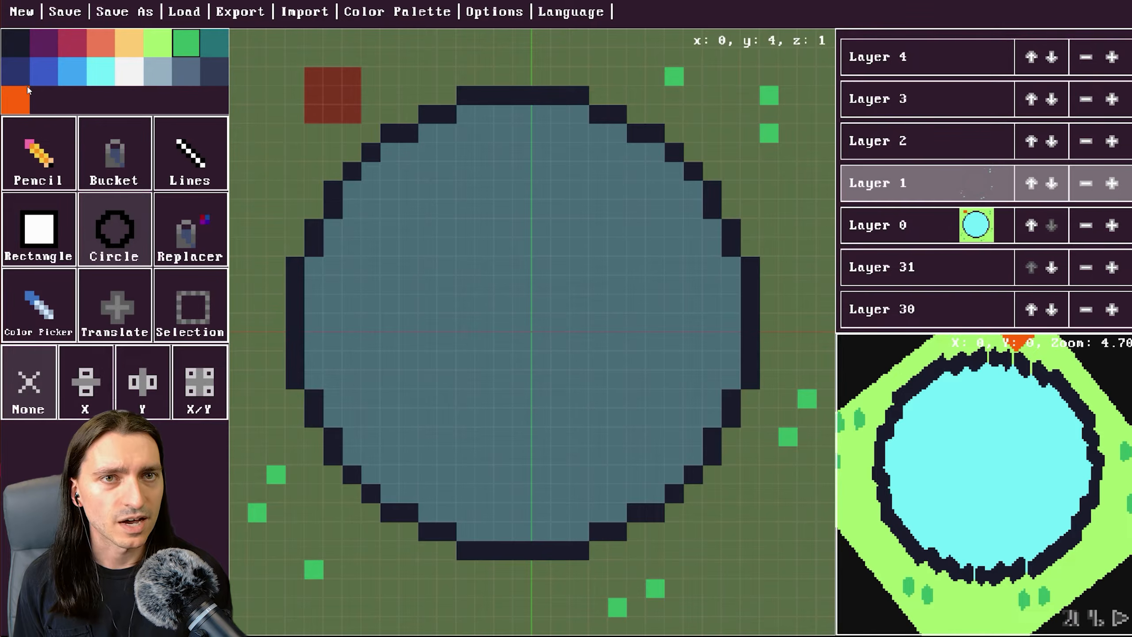
Paint the orange block again on layer 1 directly above the first one.
{"action": "left_click", "coordinate": [302, 84]}
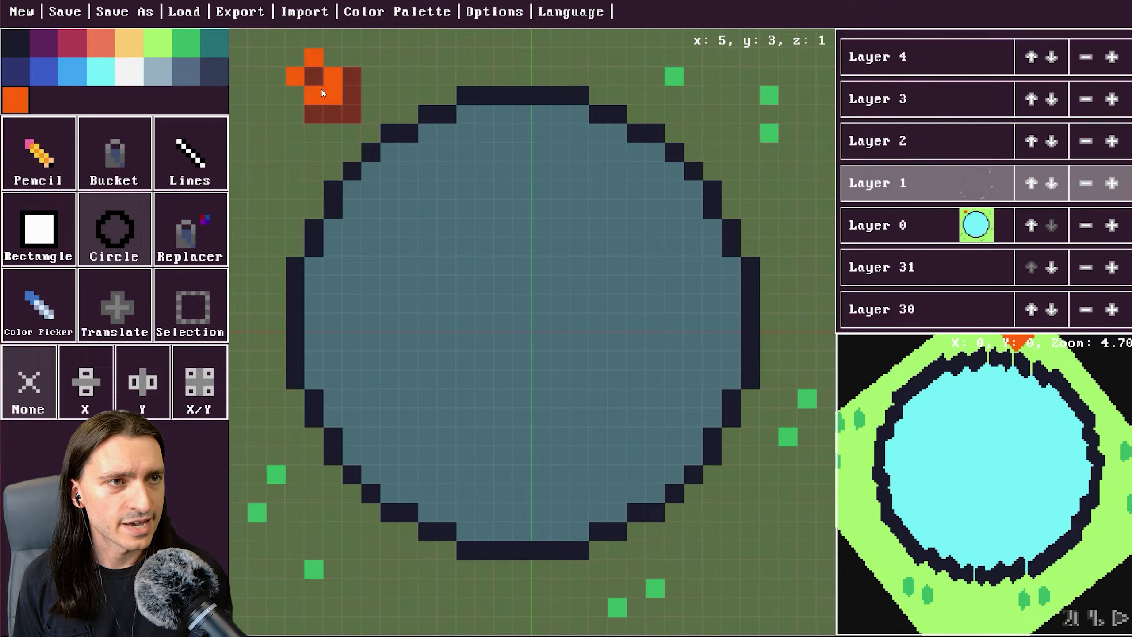
{"action": "left_click", "coordinate": [63, 159]}
{"action": "left_click", "coordinate": [323, 91]}
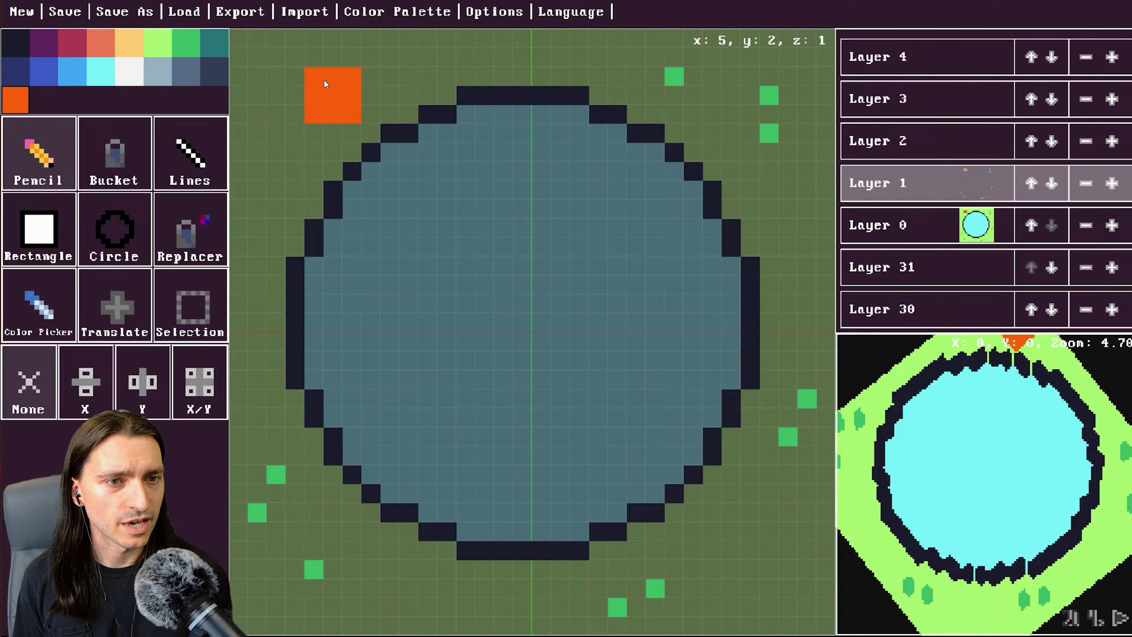
{"action": "left_click", "coordinate": [325, 83]}
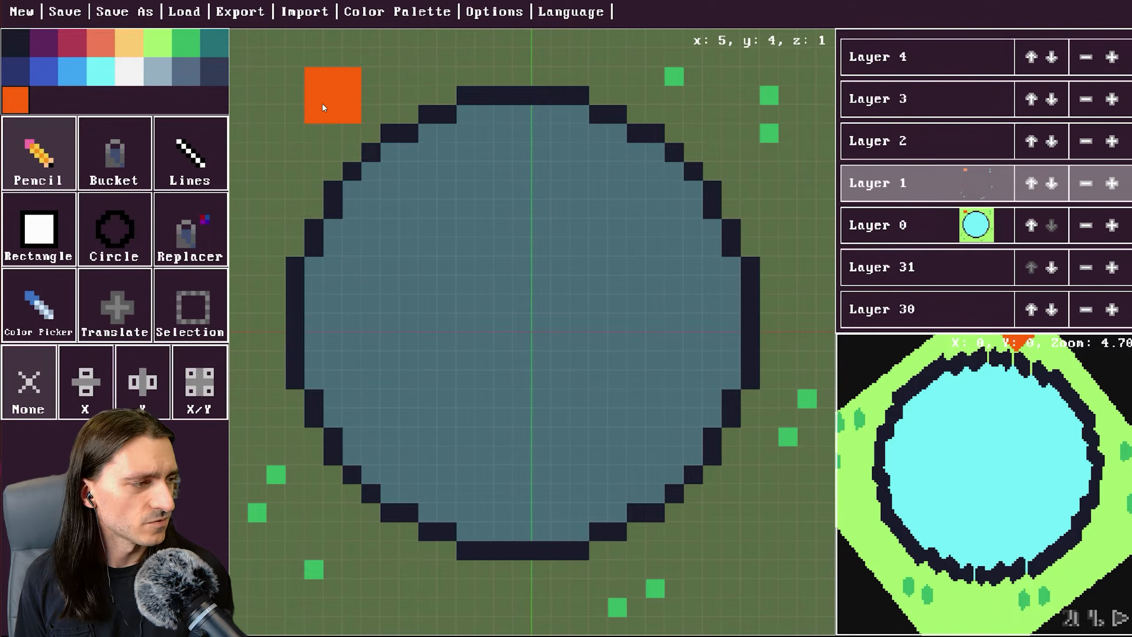
Try the X, Y and X/Y mirror modes, then set mirroring back to None.
{"action": "left_click", "coordinate": [95, 397]}
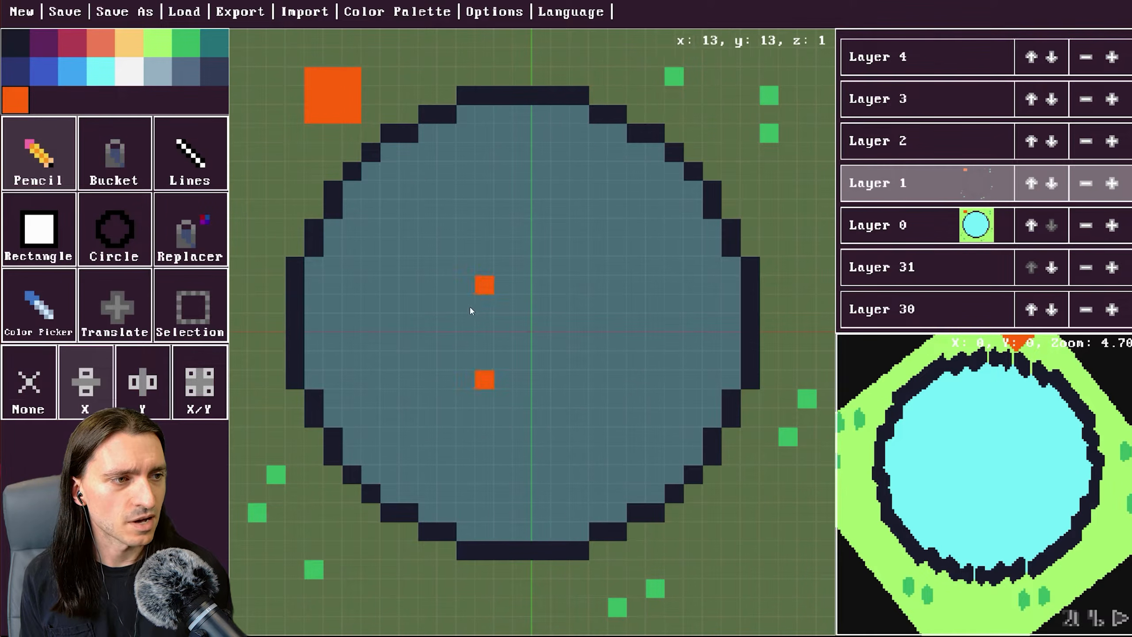
{"action": "left_click", "coordinate": [143, 407]}
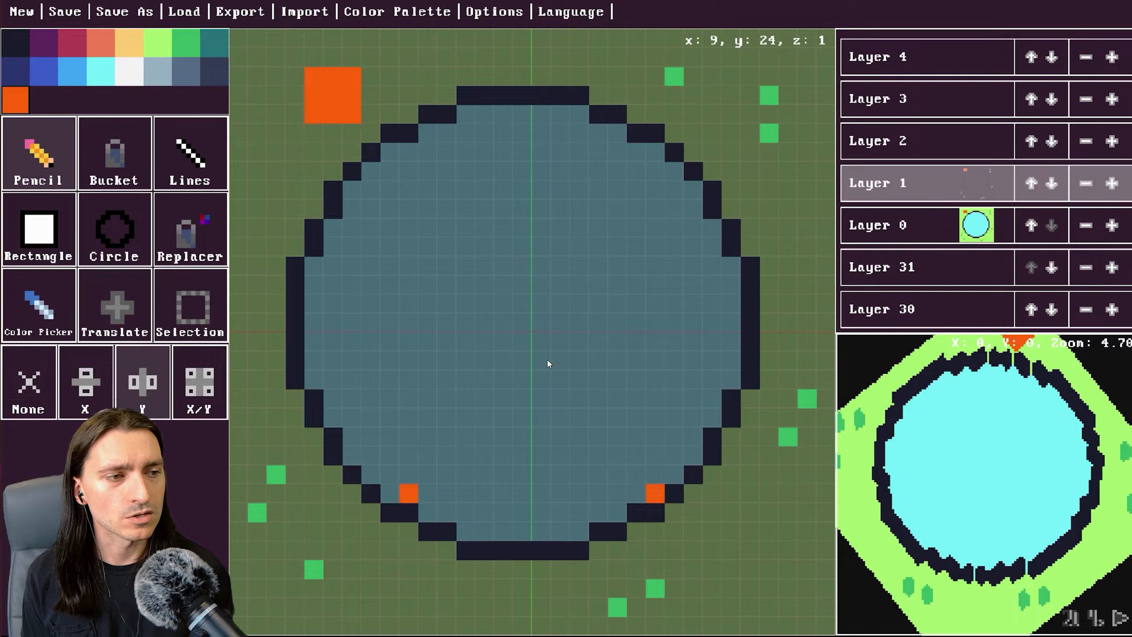
{"action": "left_click", "coordinate": [199, 382]}
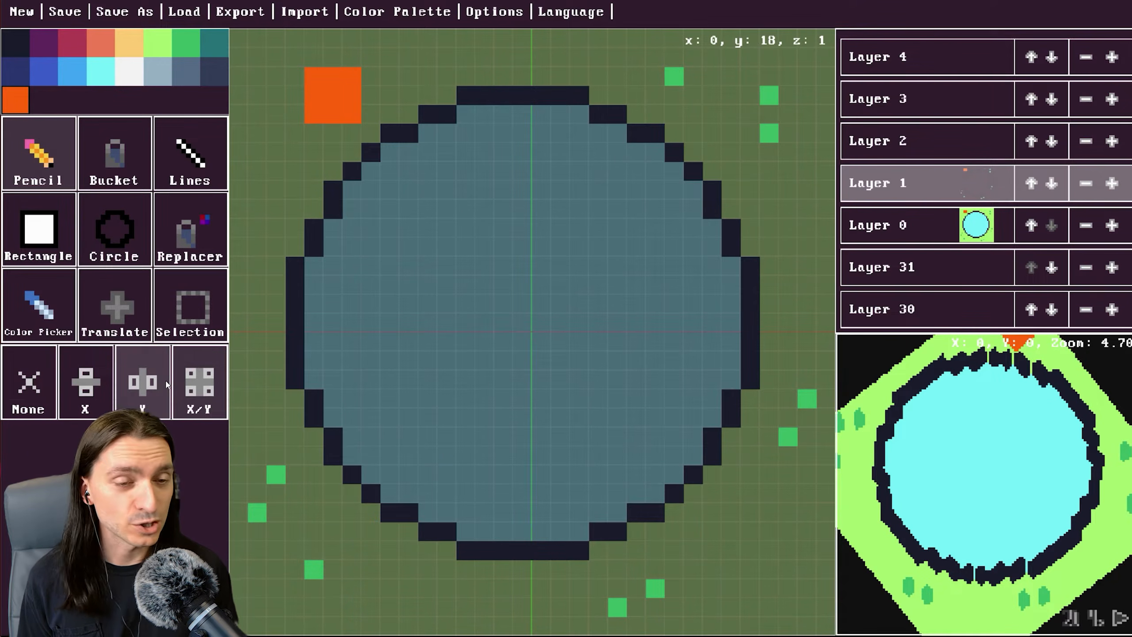
{"action": "left_click", "coordinate": [45, 362]}
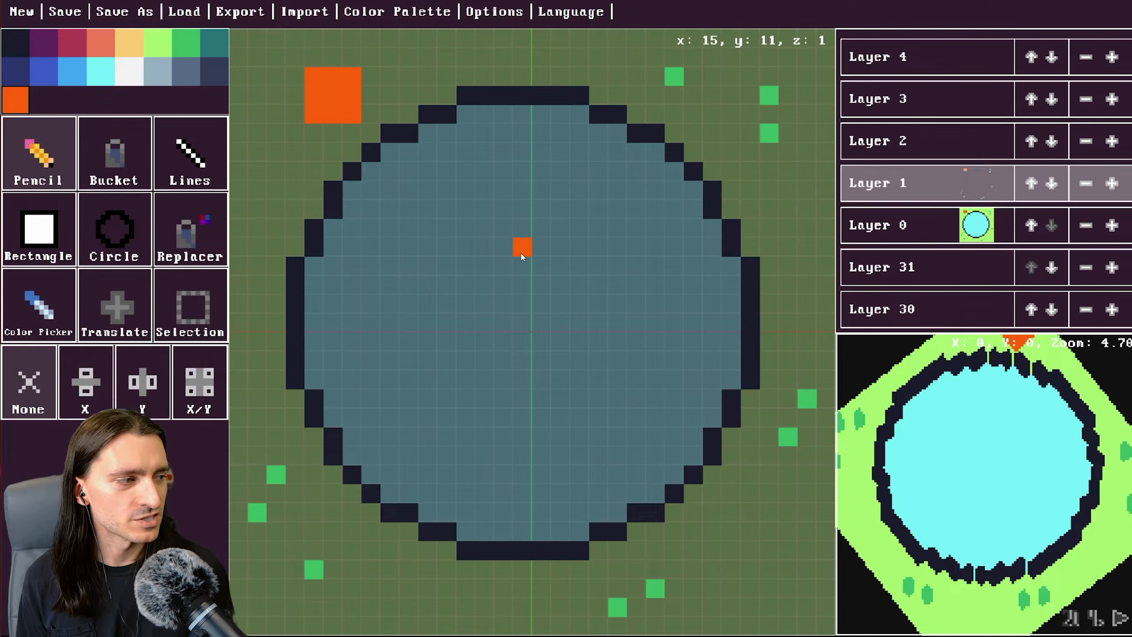
Switch to layer 2 and paint the orange block over the same cells.
{"action": "left_click", "coordinate": [902, 142]}
{"action": "left_click", "coordinate": [315, 114]}
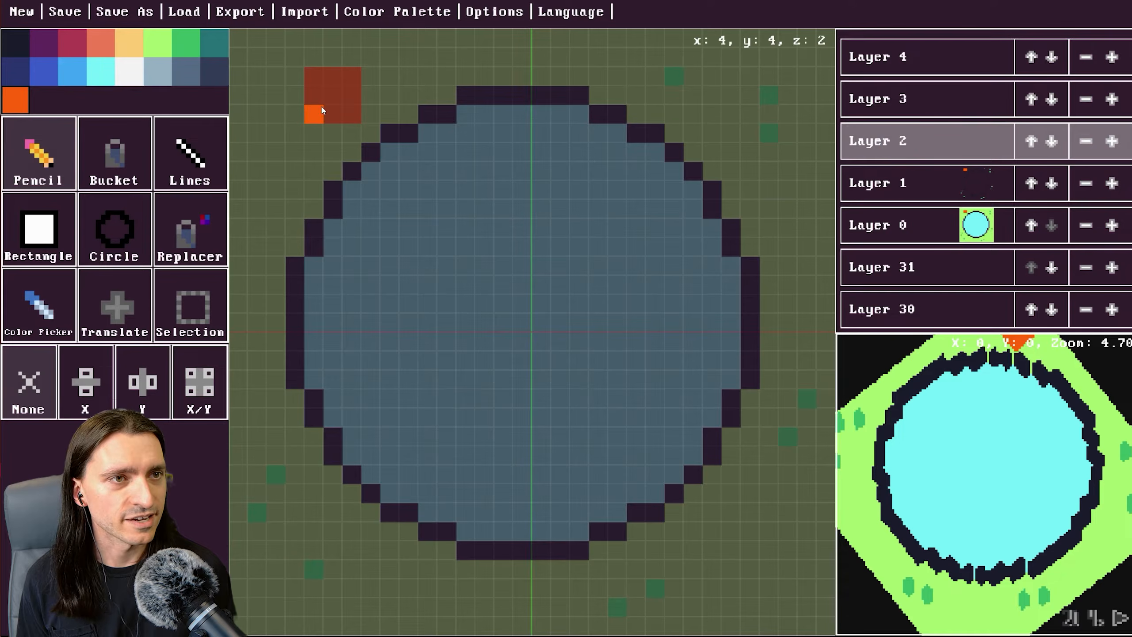
{"action": "left_click_drag", "start_coordinate": [344, 97], "coordinate": [332, 114]}
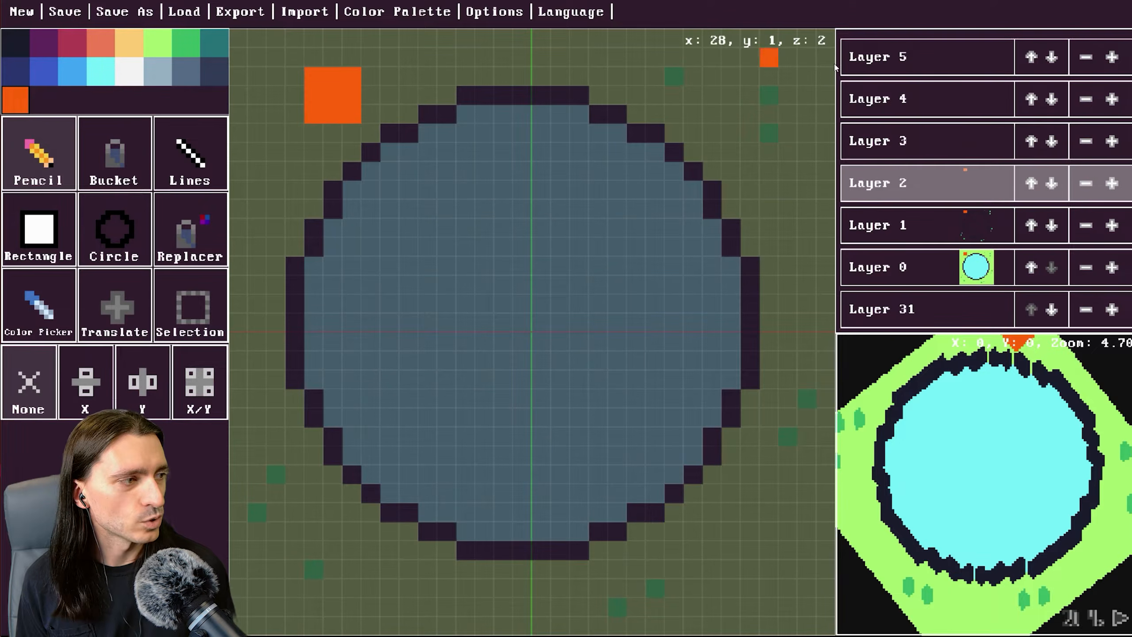
Switch to layer 3 and paint the orange block over the same cells.
{"action": "left_click", "coordinate": [910, 145]}
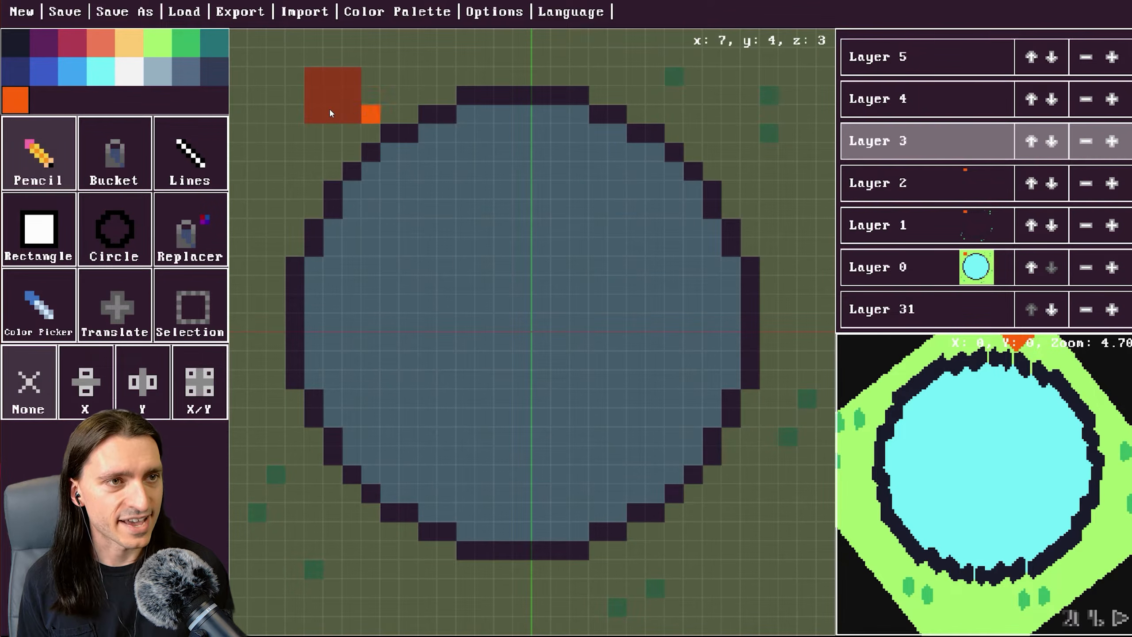
{"action": "mouse_move", "coordinate": [329, 113]}
{"action": "left_mouse_down"}
{"action": "mouse_move", "coordinate": [331, 76]}
{"action": "mouse_move", "coordinate": [319, 88]}
{"action": "mouse_move", "coordinate": [339, 105]}
{"action": "mouse_move", "coordinate": [359, 86]}
{"action": "mouse_move", "coordinate": [351, 114]}
{"action": "left_mouse_up"}
{"action": "scroll", "coordinate": [885, 303], "scroll_direction": "up", "scroll_amount": 1}
{"action": "mouse_move", "coordinate": [896, 415]}
{"action": "left_mouse_down"}
{"action": "mouse_move", "coordinate": [956, 424]}
{"action": "mouse_move", "coordinate": [943, 422]}
{"action": "left_mouse_up"}
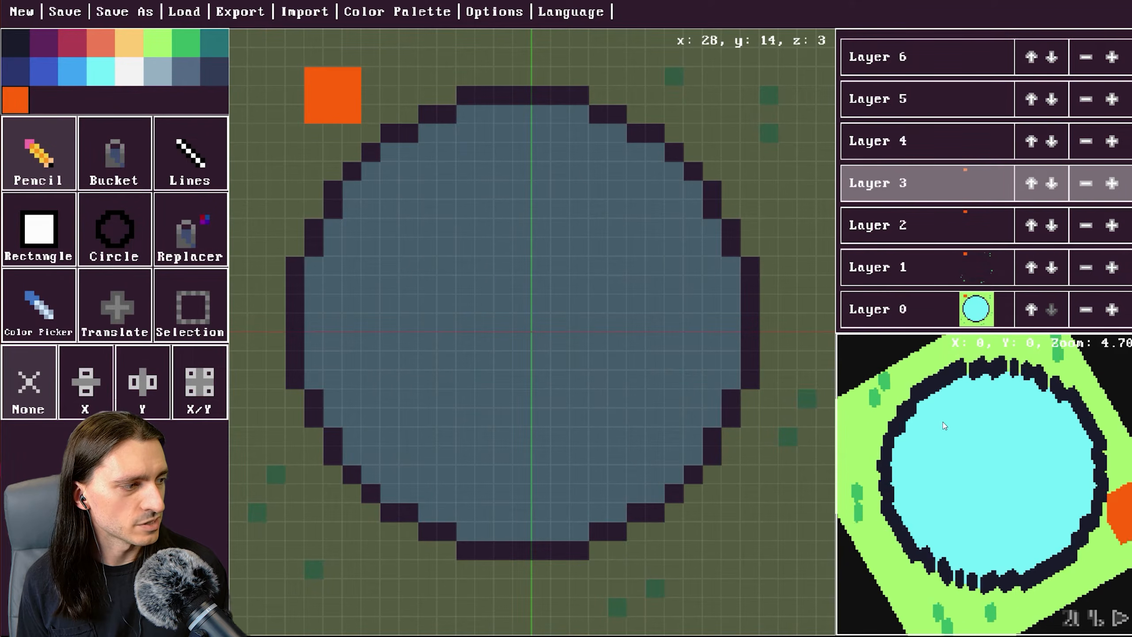
Switch to layer 4 and paint the orange block over the same cells.
{"action": "left_click", "coordinate": [930, 147]}
{"action": "left_click", "coordinate": [310, 116]}
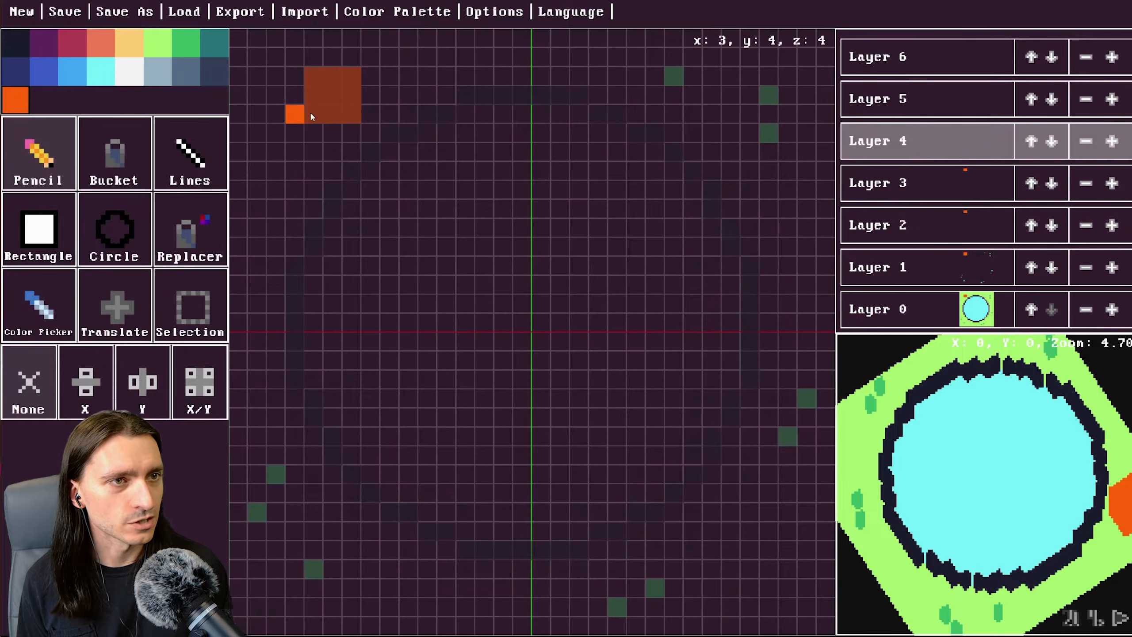
{"action": "left_click_drag", "start_coordinate": [320, 114], "coordinate": [355, 112]}
Switch to layer 5 and paint the orange block over the same cells.
{"action": "scroll", "coordinate": [935, 154], "scroll_direction": "up", "scroll_amount": 1}
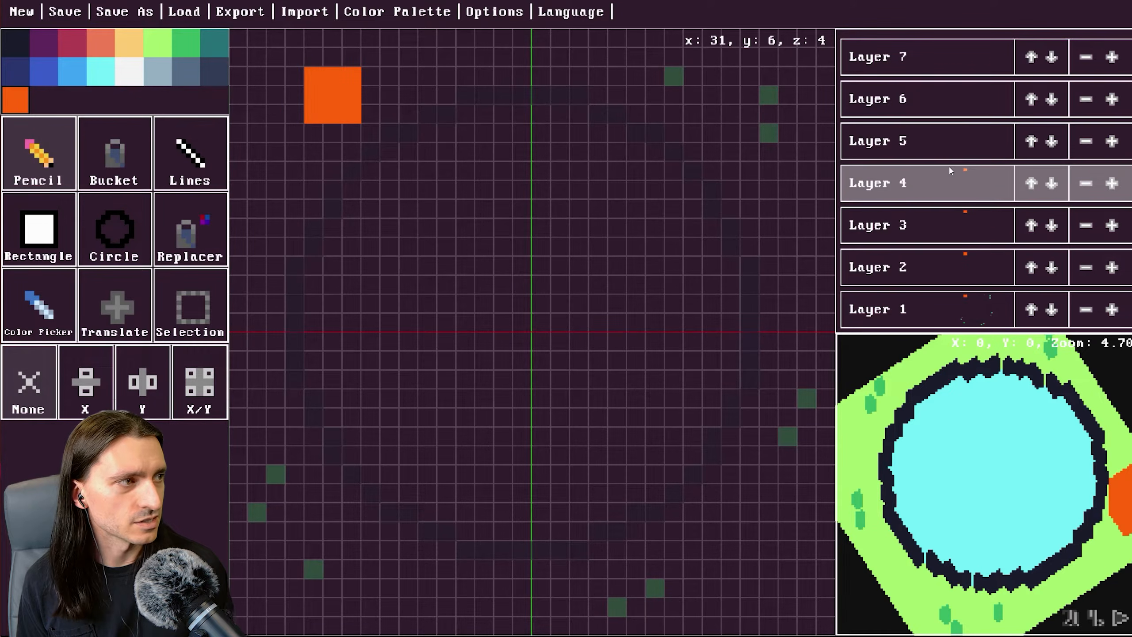
{"action": "left_click", "coordinate": [936, 154]}
{"action": "mouse_move", "coordinate": [344, 113]}
{"action": "left_mouse_down"}
{"action": "mouse_move", "coordinate": [337, 79]}
{"action": "mouse_move", "coordinate": [320, 105]}
{"action": "left_mouse_up"}
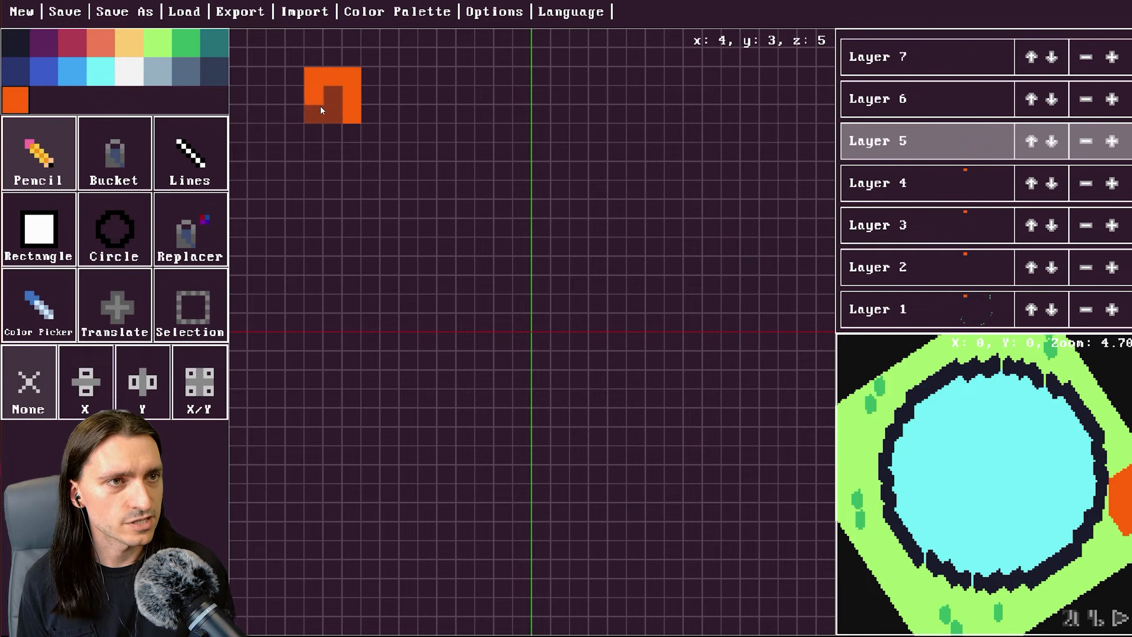
Switch to layer 6 and paint the orange block over the same cells.
{"action": "scroll", "coordinate": [911, 134], "scroll_direction": "up", "scroll_amount": 1}
{"action": "left_click", "coordinate": [911, 134]}
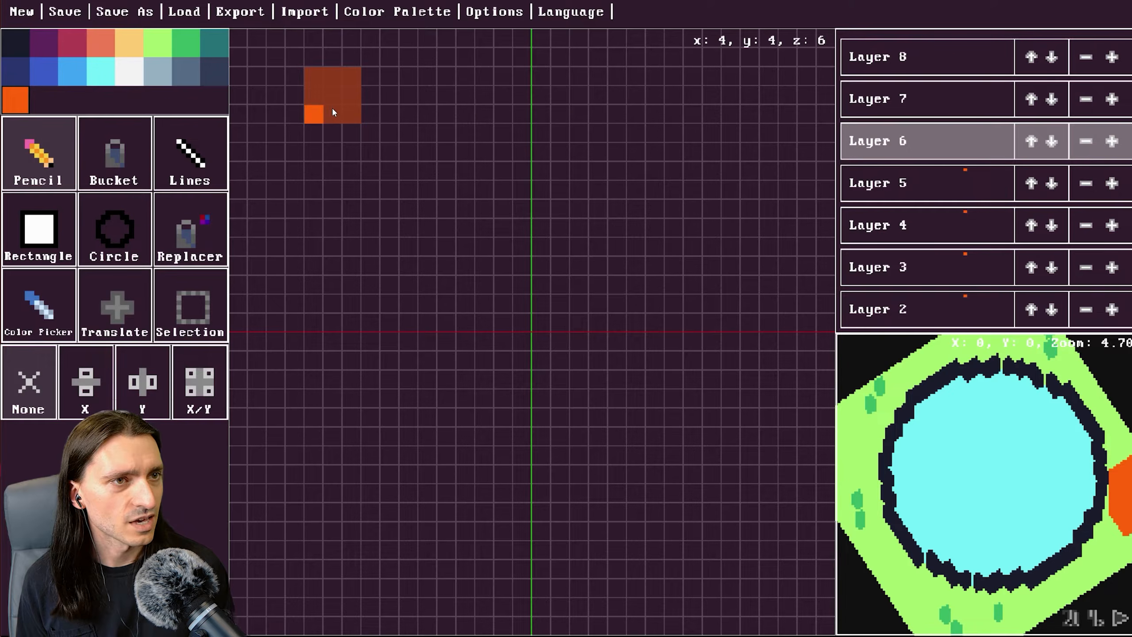
{"action": "left_click_drag", "start_coordinate": [319, 111], "coordinate": [318, 110]}
Switch to layer 7 and paint the orange block over the same cells.
{"action": "scroll", "coordinate": [889, 215], "scroll_direction": "up", "scroll_amount": 1}
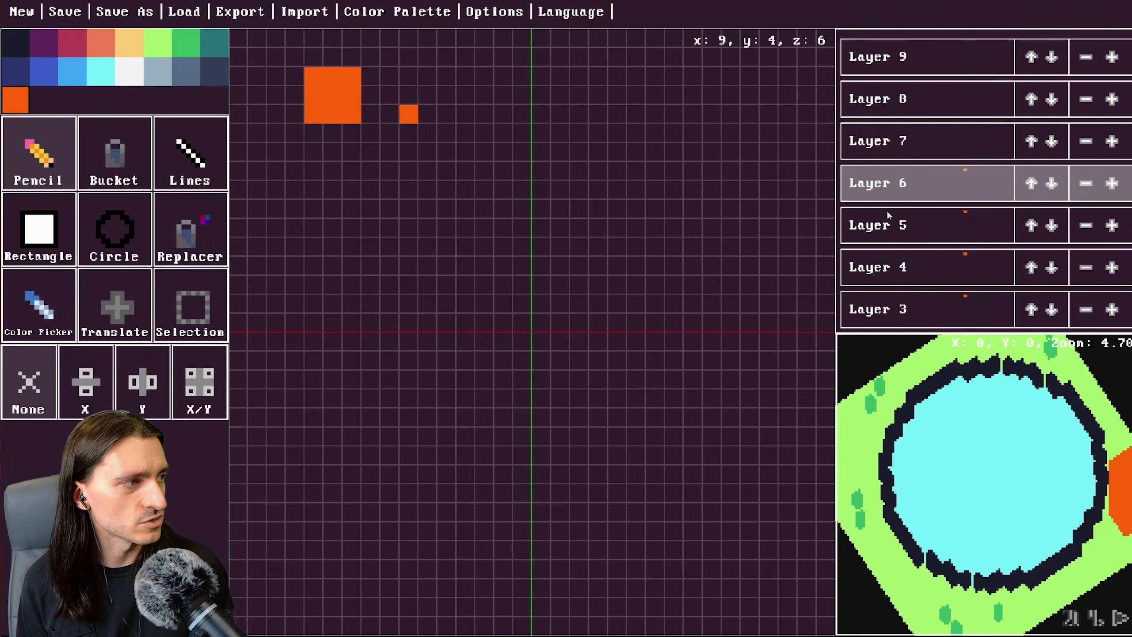
{"action": "scroll", "coordinate": [992, 230], "scroll_direction": "down", "scroll_amount": 5}
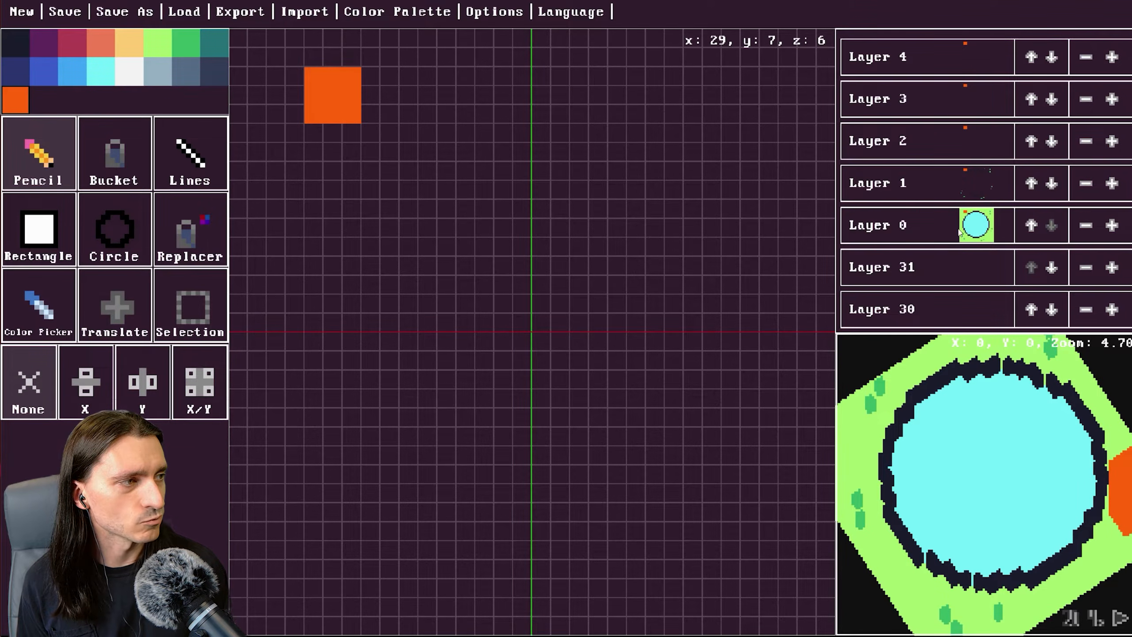
{"action": "scroll", "coordinate": [978, 232], "scroll_direction": "up", "scroll_amount": 3}
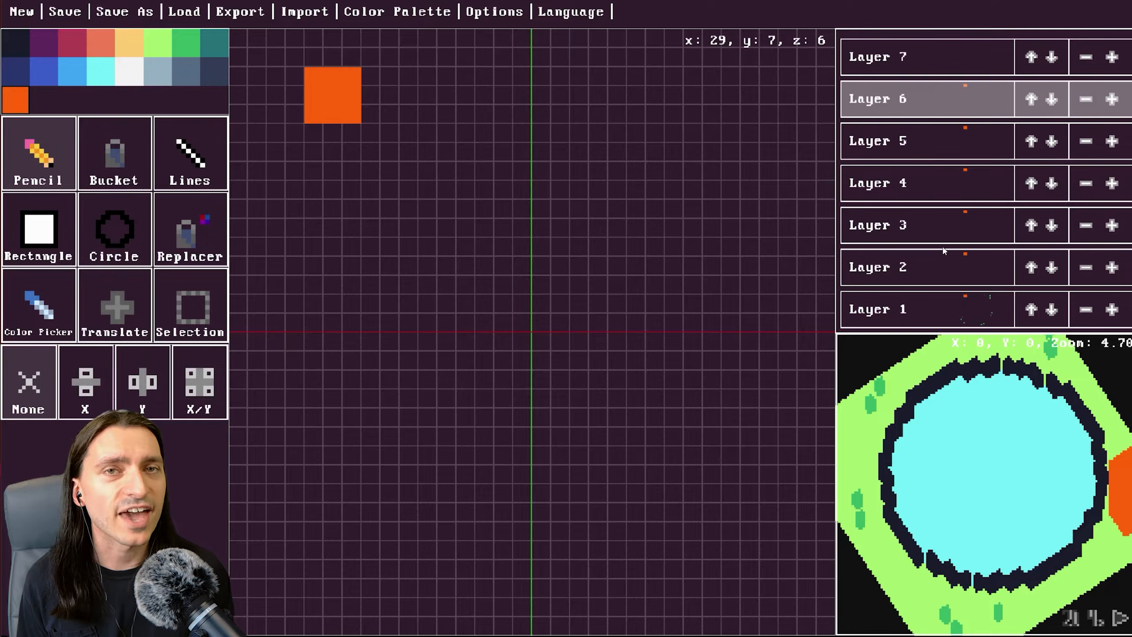
{"action": "scroll", "coordinate": [961, 227], "scroll_direction": "up", "scroll_amount": 2}
{"action": "left_click", "coordinate": [972, 141]}
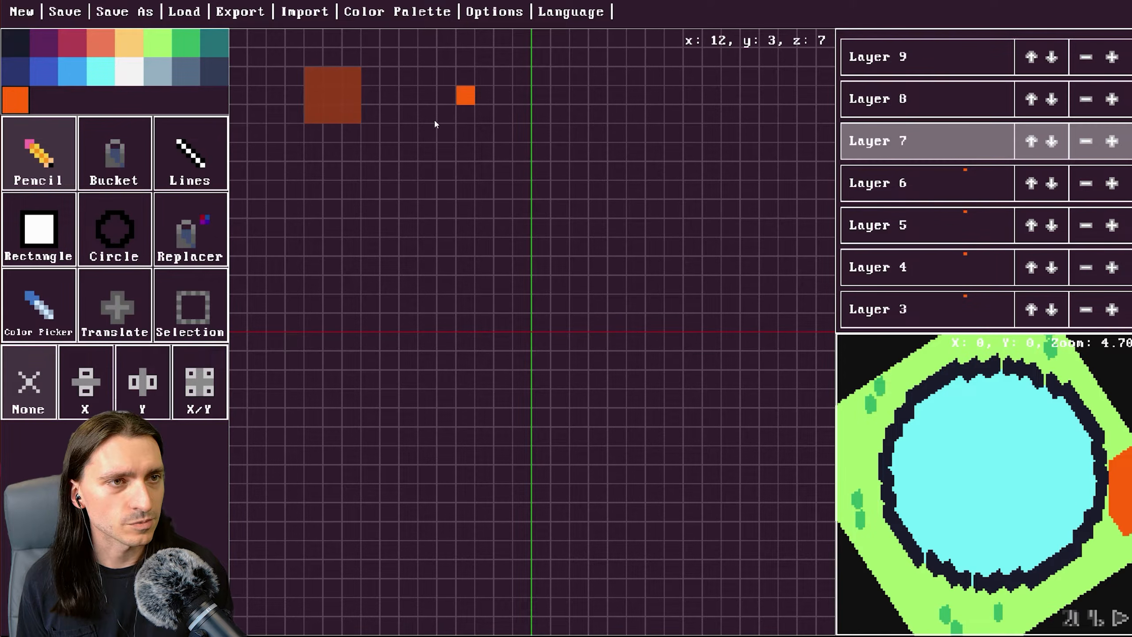
{"action": "left_click_drag", "start_coordinate": [355, 89], "coordinate": [333, 96]}
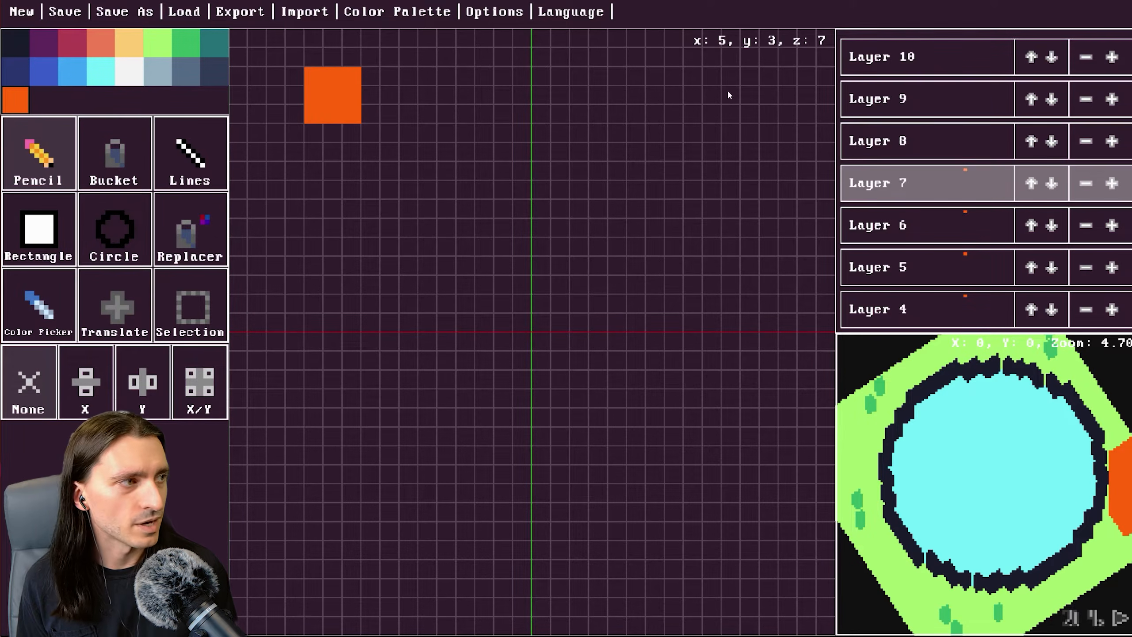
On layer 6, paint two orange cells stepping diagonally down-right from the block.
{"action": "left_click", "coordinate": [954, 154]}
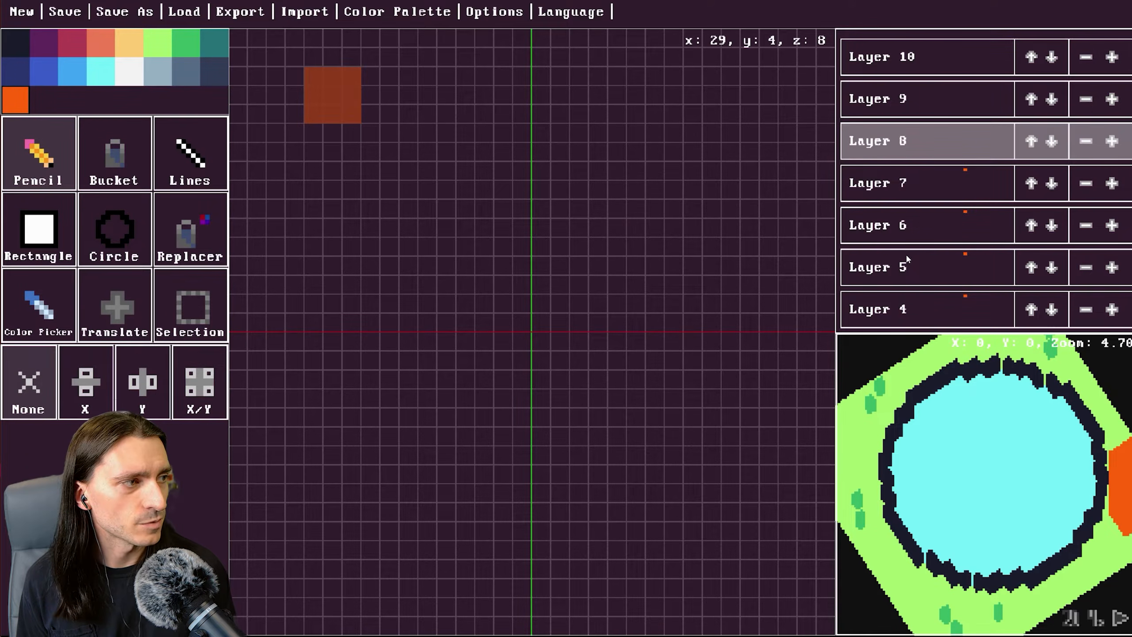
{"action": "left_click", "coordinate": [915, 230]}
{"action": "left_click", "coordinate": [349, 139]}
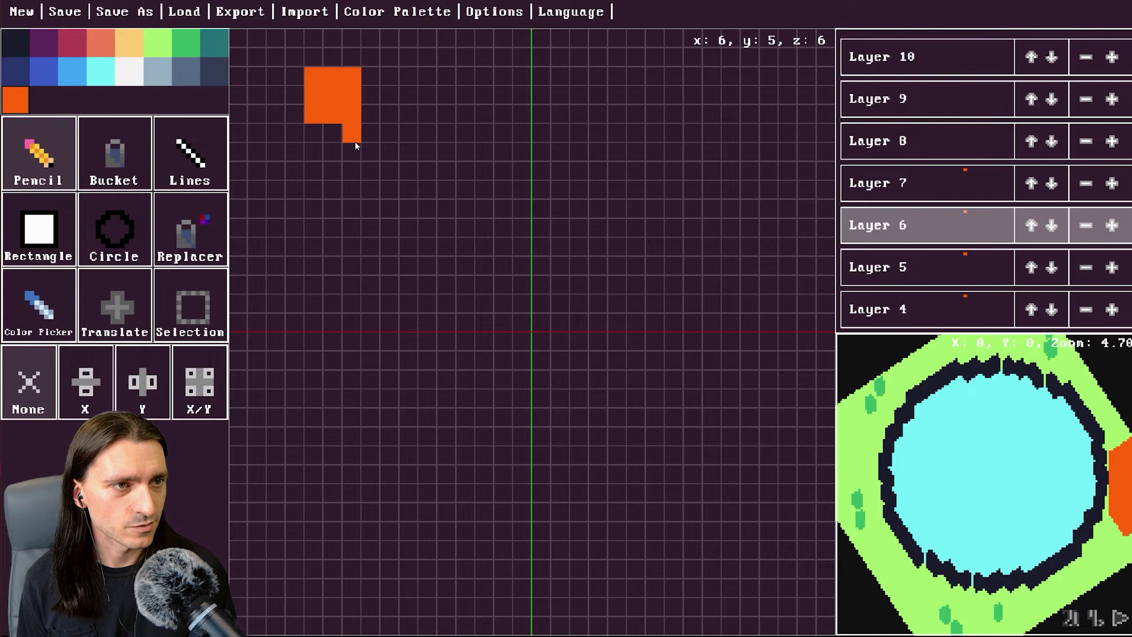
{"action": "left_click", "coordinate": [359, 152]}
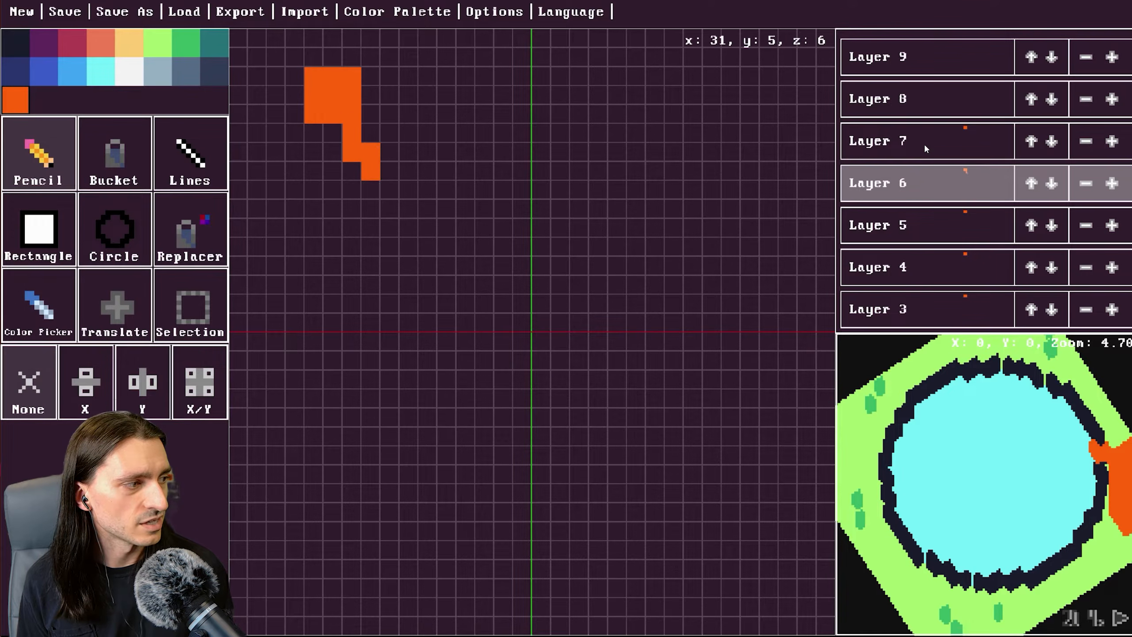
On layer 8, paint orange cells stepping diagonally up-left from the block.
{"action": "left_click", "coordinate": [925, 95]}
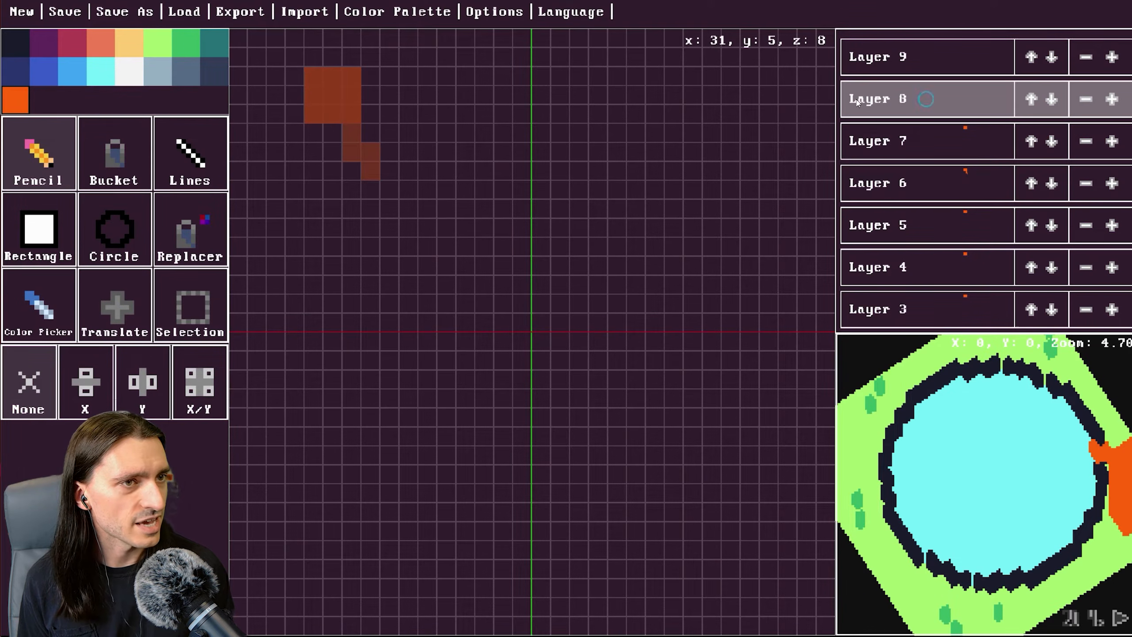
{"action": "left_click", "coordinate": [277, 76]}
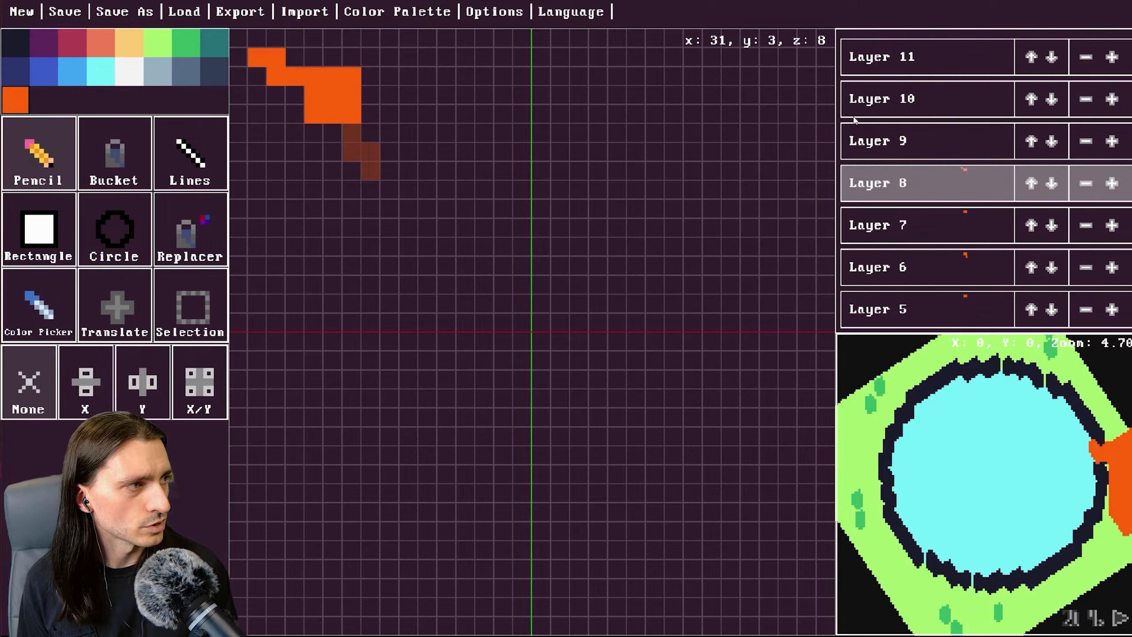
Pick light green and paint a few green cells below the orange branch on layer 6.
{"action": "left_click", "coordinate": [909, 147]}
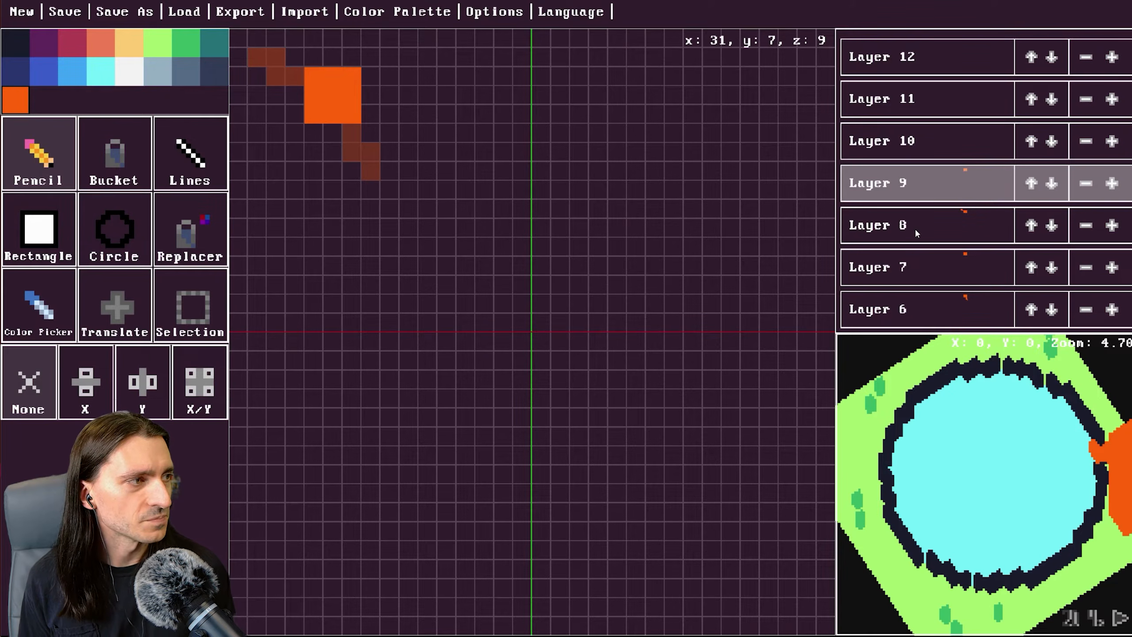
{"action": "left_click", "coordinate": [935, 274]}
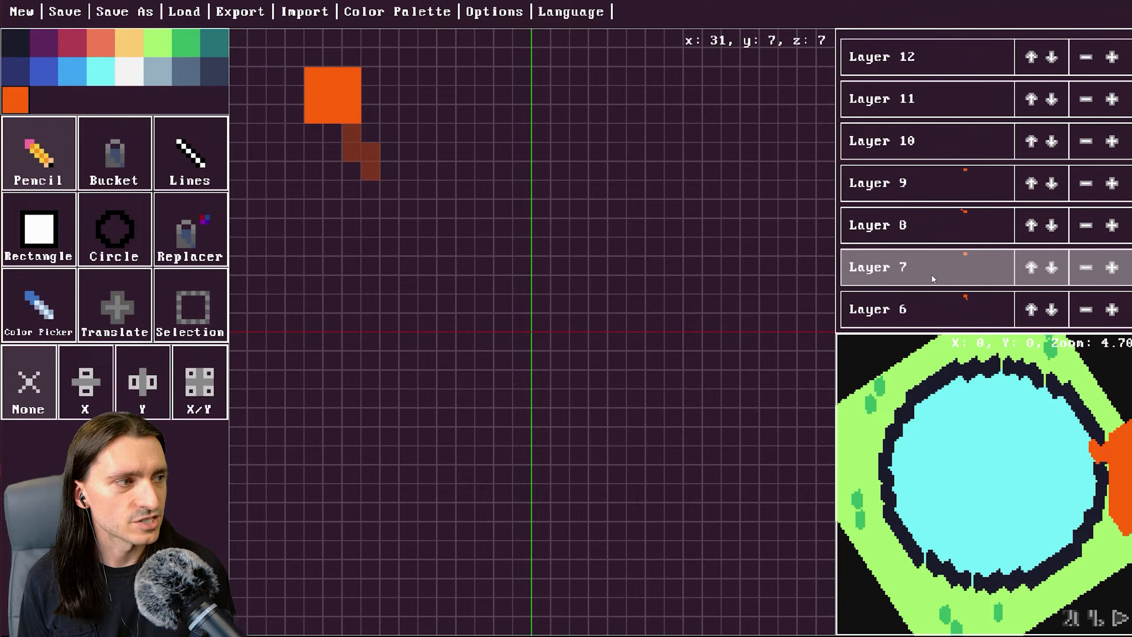
{"action": "left_click", "coordinate": [930, 308]}
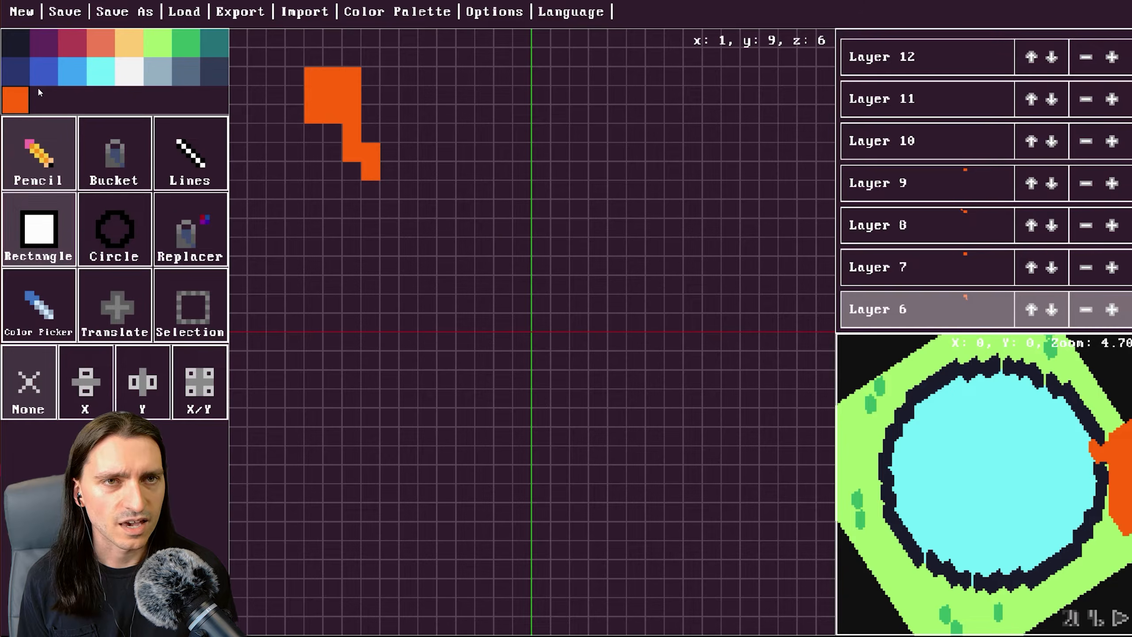
{"action": "left_click", "coordinate": [157, 44]}
{"action": "left_click", "coordinate": [390, 171]}
{"action": "left_click", "coordinate": [375, 193]}
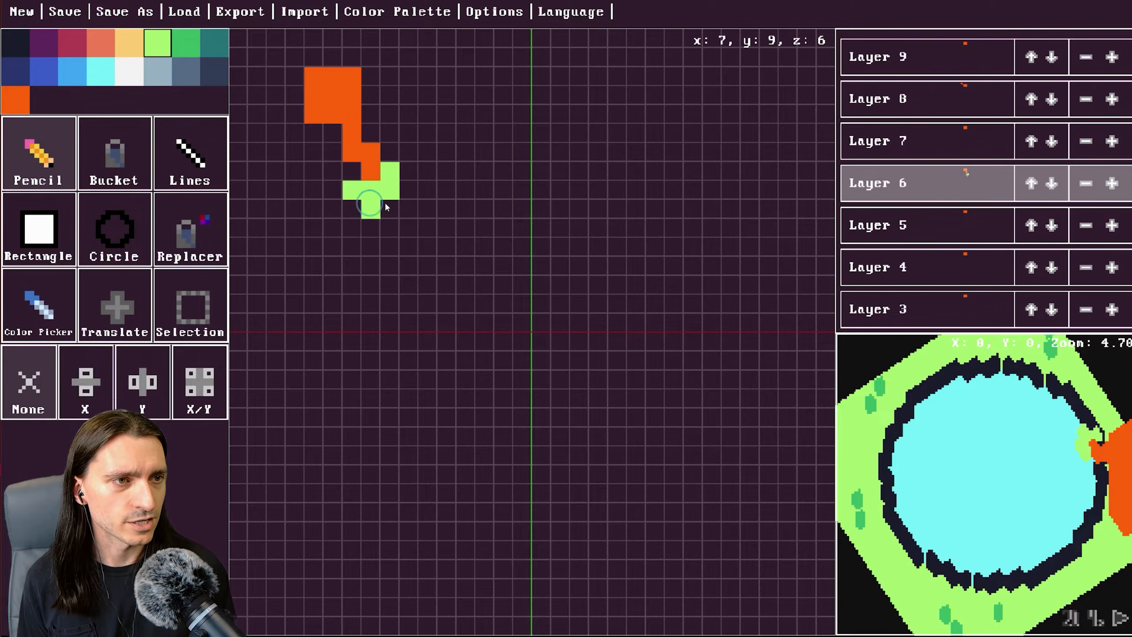
{"action": "left_click", "coordinate": [386, 207]}
Paint green cells at the tip of the upper branch on layer 8 and beside the lower branch on layer 7.
{"action": "left_click", "coordinate": [933, 97]}
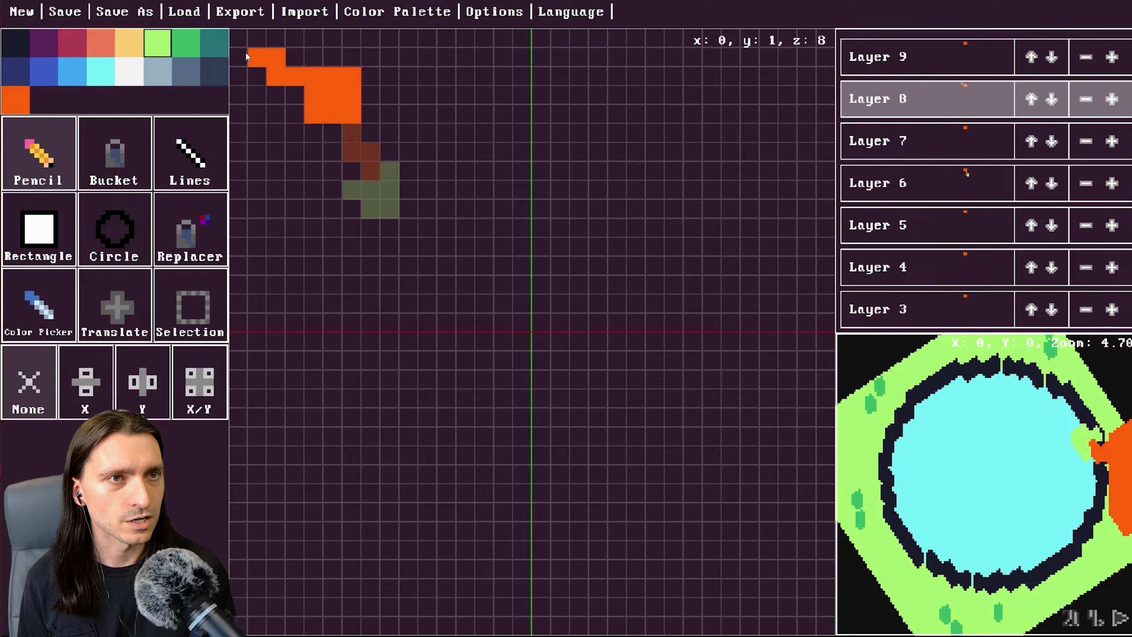
{"action": "mouse_move", "coordinate": [246, 55]}
{"action": "left_mouse_down"}
{"action": "mouse_move", "coordinate": [257, 39]}
{"action": "mouse_move", "coordinate": [244, 60]}
{"action": "left_mouse_up"}
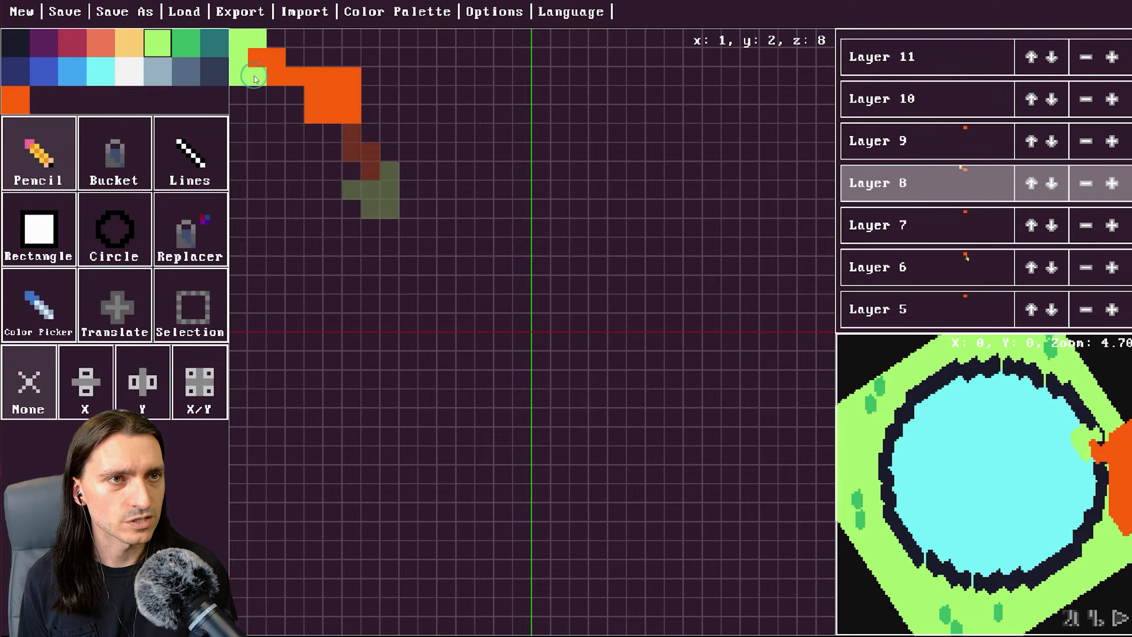
{"action": "left_click", "coordinate": [925, 143]}
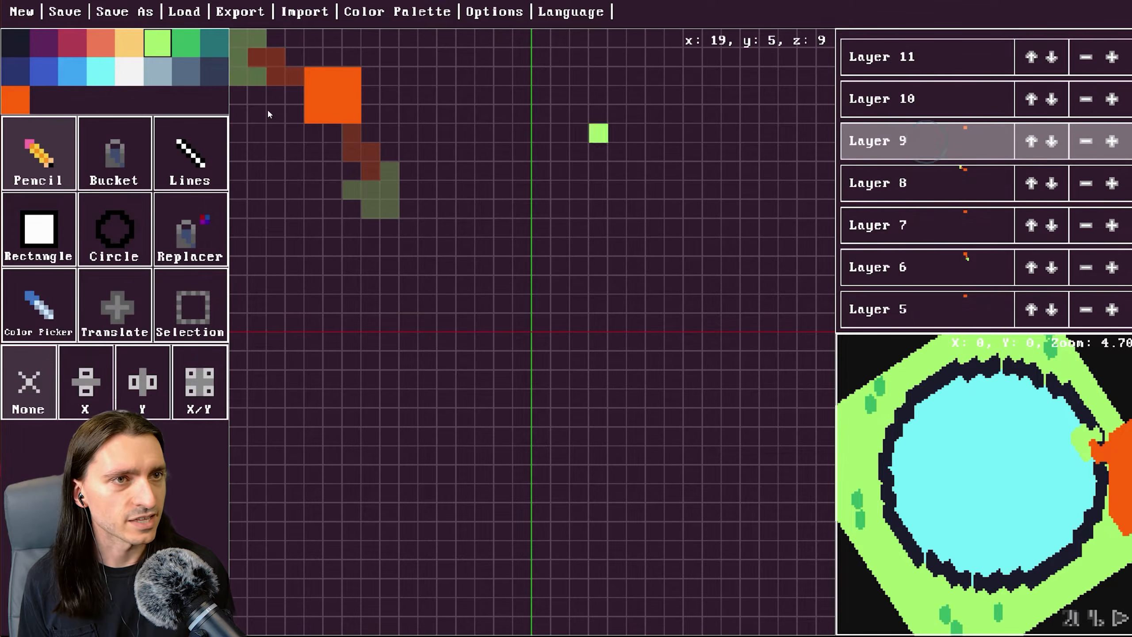
{"action": "left_click", "coordinate": [944, 270]}
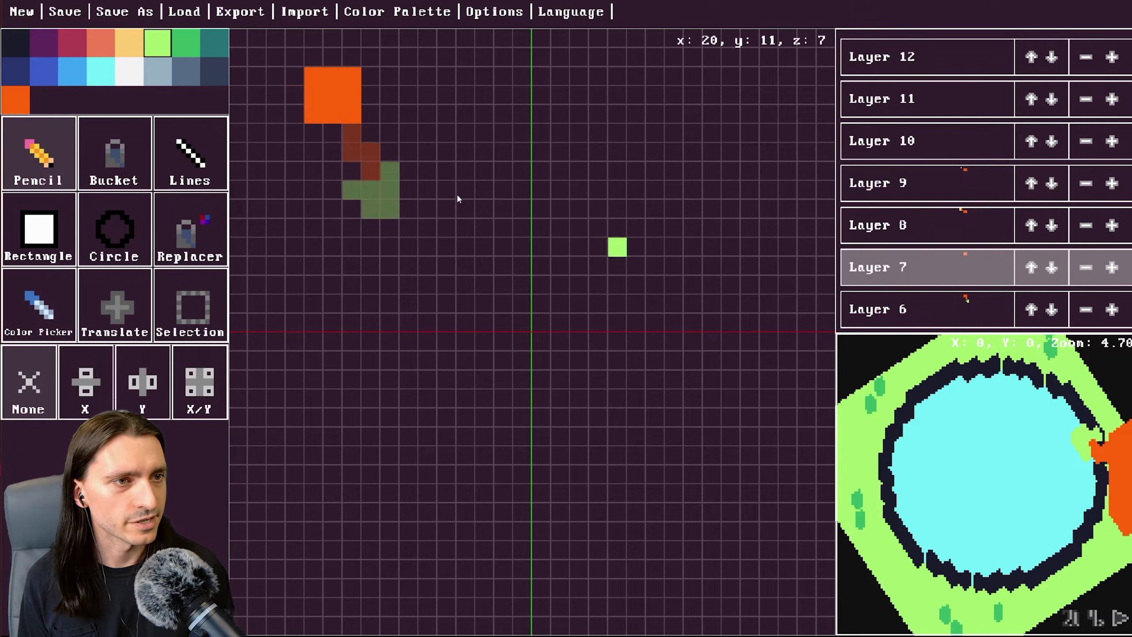
{"action": "left_click_drag", "start_coordinate": [371, 190], "coordinate": [374, 177]}
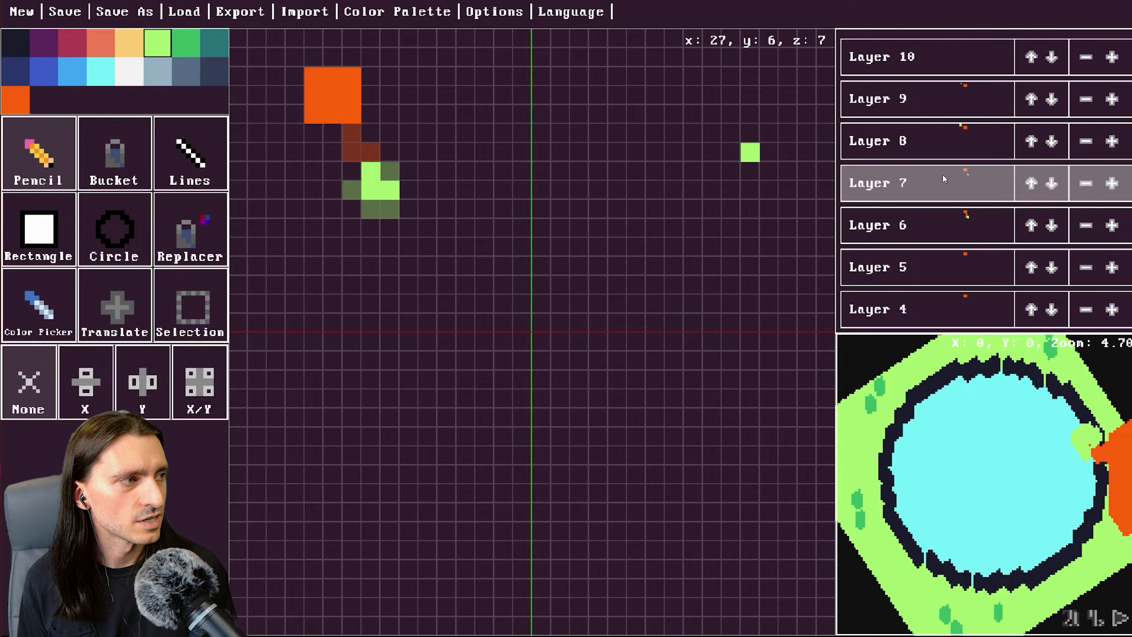
Switch to layer 10 and paint a large light green leaf patch over the top of the trunk.
{"action": "scroll", "coordinate": [949, 197], "scroll_direction": "up", "scroll_amount": 2}
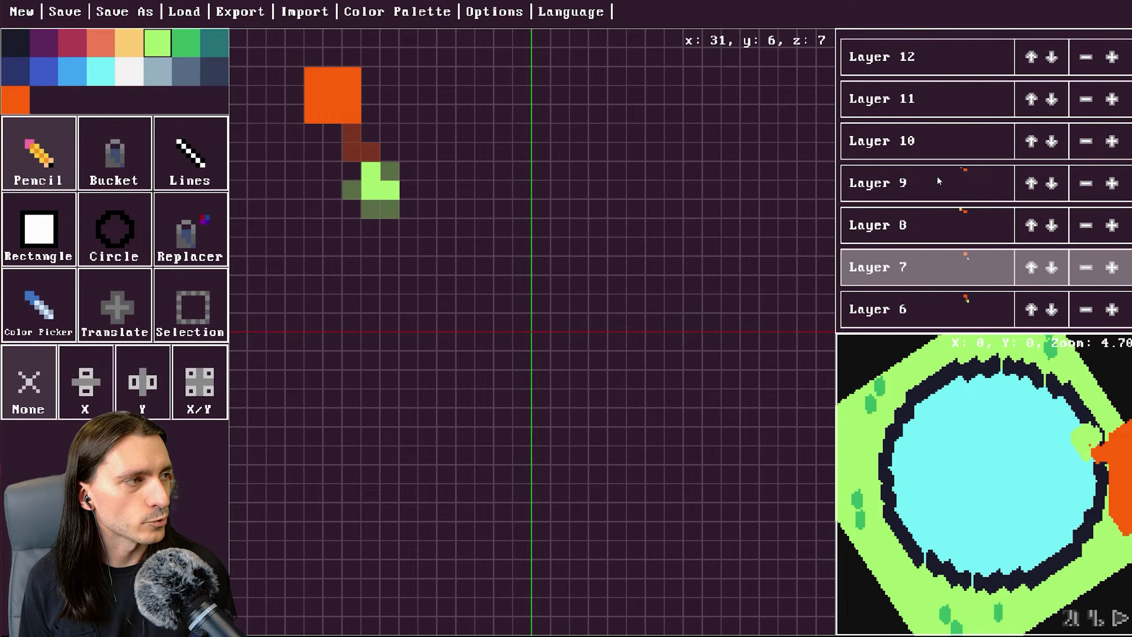
{"action": "left_click", "coordinate": [931, 138]}
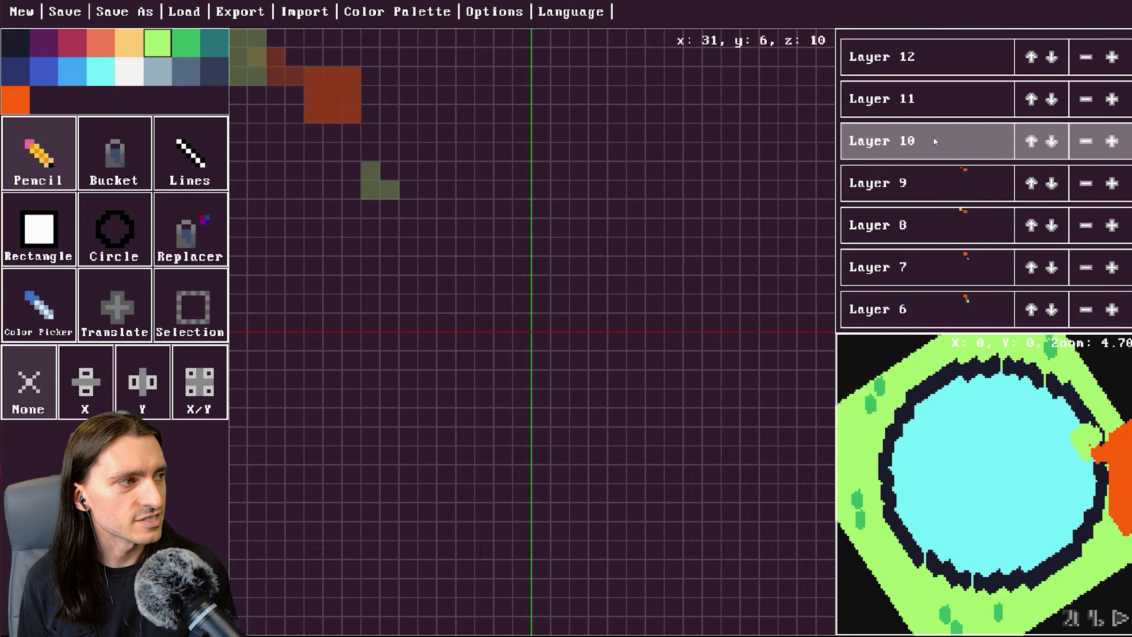
{"action": "left_click", "coordinate": [934, 176]}
{"action": "left_click", "coordinate": [934, 141]}
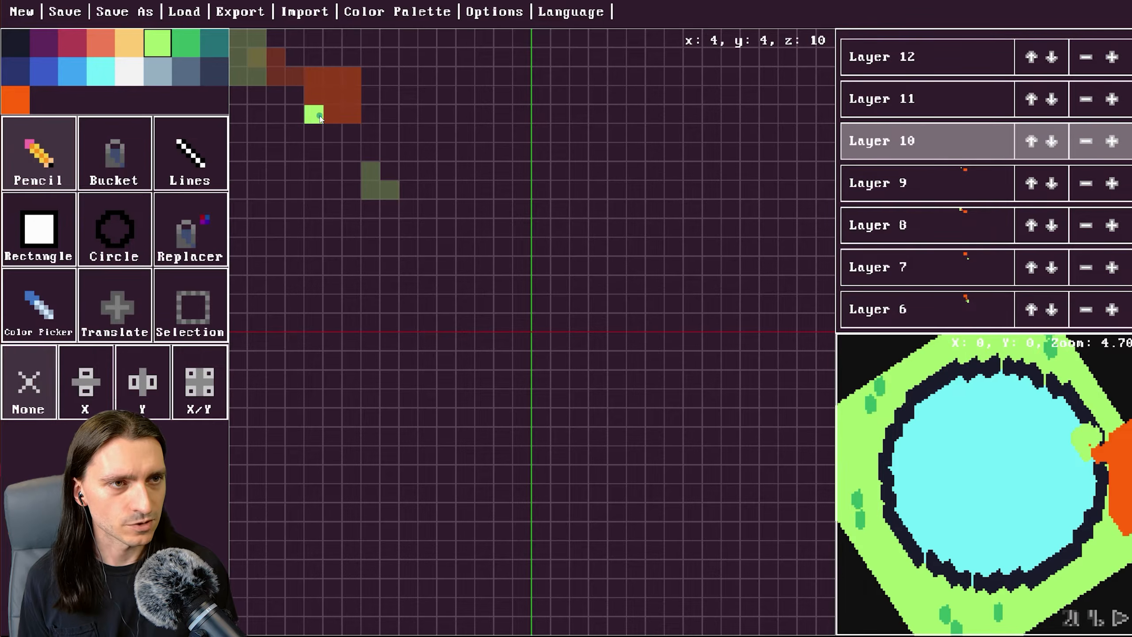
{"action": "mouse_move", "coordinate": [347, 89]}
{"action": "left_mouse_down"}
{"action": "mouse_move", "coordinate": [319, 80]}
{"action": "mouse_move", "coordinate": [340, 109]}
{"action": "left_mouse_up"}
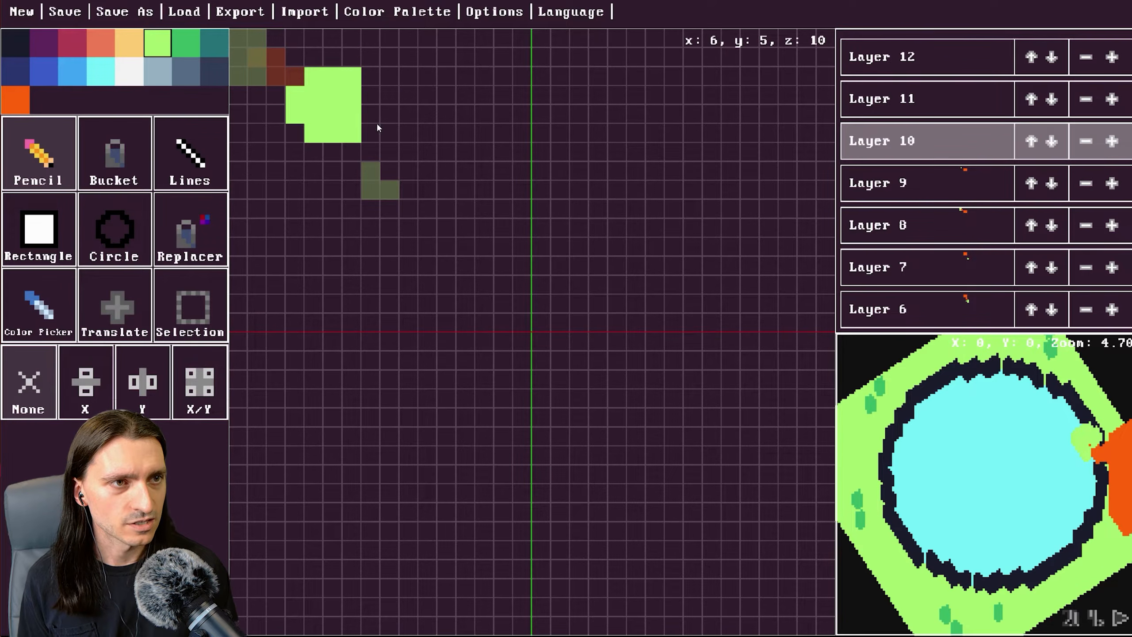
{"action": "mouse_move", "coordinate": [356, 150]}
{"action": "left_mouse_down"}
{"action": "mouse_move", "coordinate": [270, 146]}
{"action": "mouse_move", "coordinate": [285, 92]}
{"action": "left_mouse_up"}
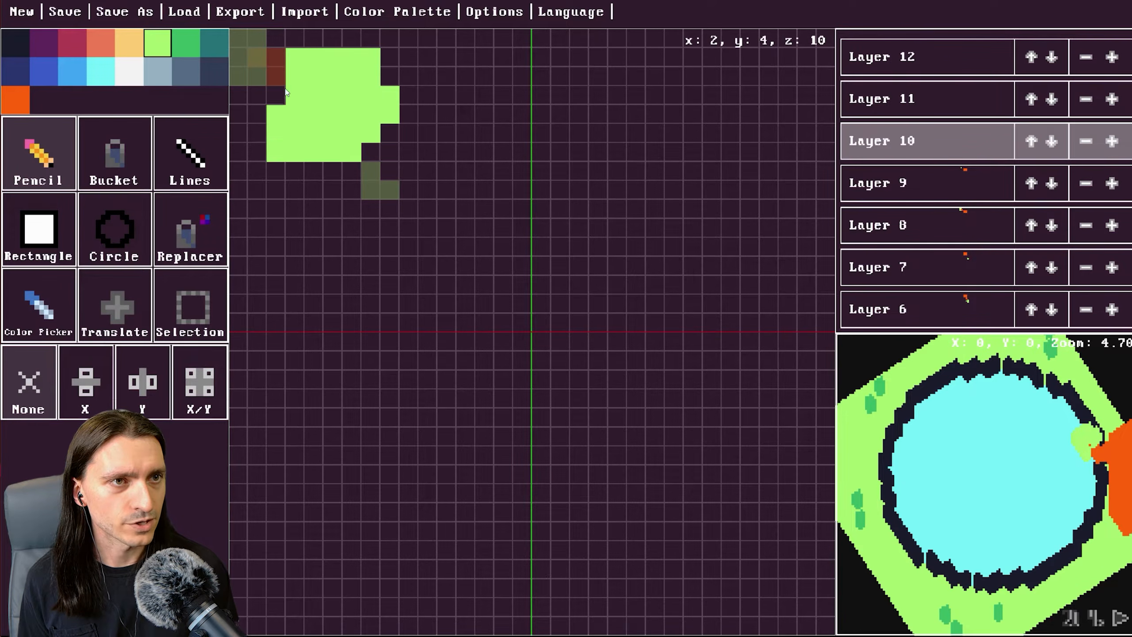
{"action": "left_click_drag", "start_coordinate": [397, 103], "coordinate": [397, 112]}
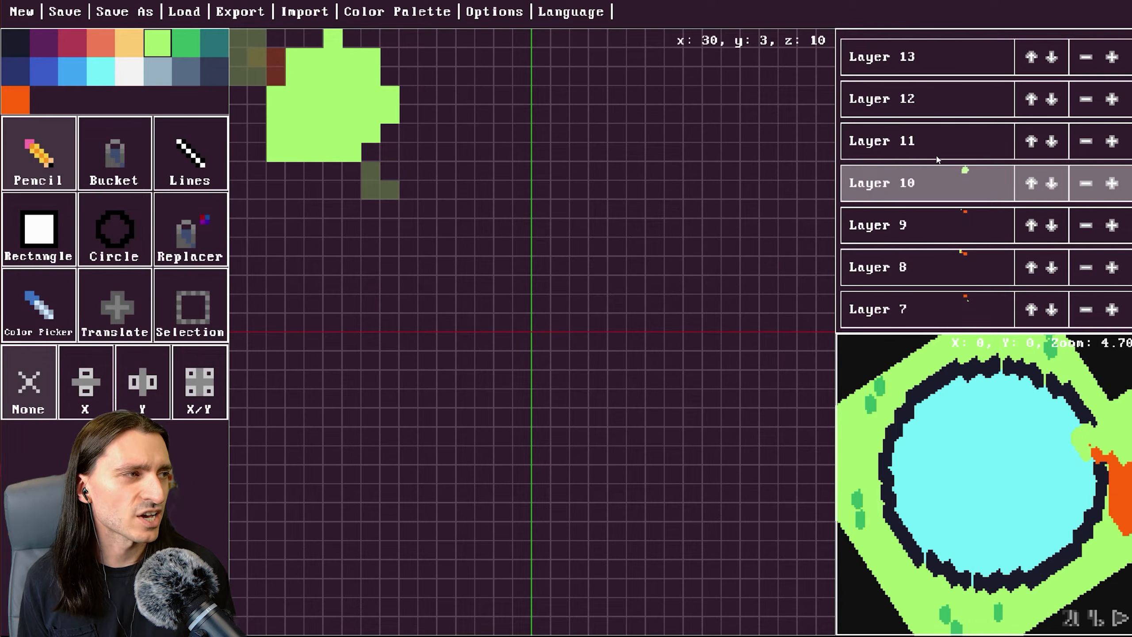
Switch to layer 11 and paint a smaller green leaf layer on top of the canopy.
{"action": "left_click_drag", "start_coordinate": [1039, 418], "coordinate": [809, 409]}
{"action": "left_click_drag", "start_coordinate": [968, 468], "coordinate": [883, 339]}
{"action": "left_click", "coordinate": [918, 142]}
{"action": "mouse_move", "coordinate": [315, 134]}
{"action": "left_mouse_down"}
{"action": "mouse_move", "coordinate": [333, 115]}
{"action": "mouse_move", "coordinate": [390, 173]}
{"action": "mouse_move", "coordinate": [294, 76]}
{"action": "mouse_move", "coordinate": [295, 134]}
{"action": "mouse_move", "coordinate": [332, 107]}
{"action": "mouse_move", "coordinate": [257, 153]}
{"action": "left_mouse_up"}
Rotate the 3D preview to inspect the tree and canopy from different angles.
{"action": "left_click_drag", "start_coordinate": [956, 428], "coordinate": [1004, 444]}
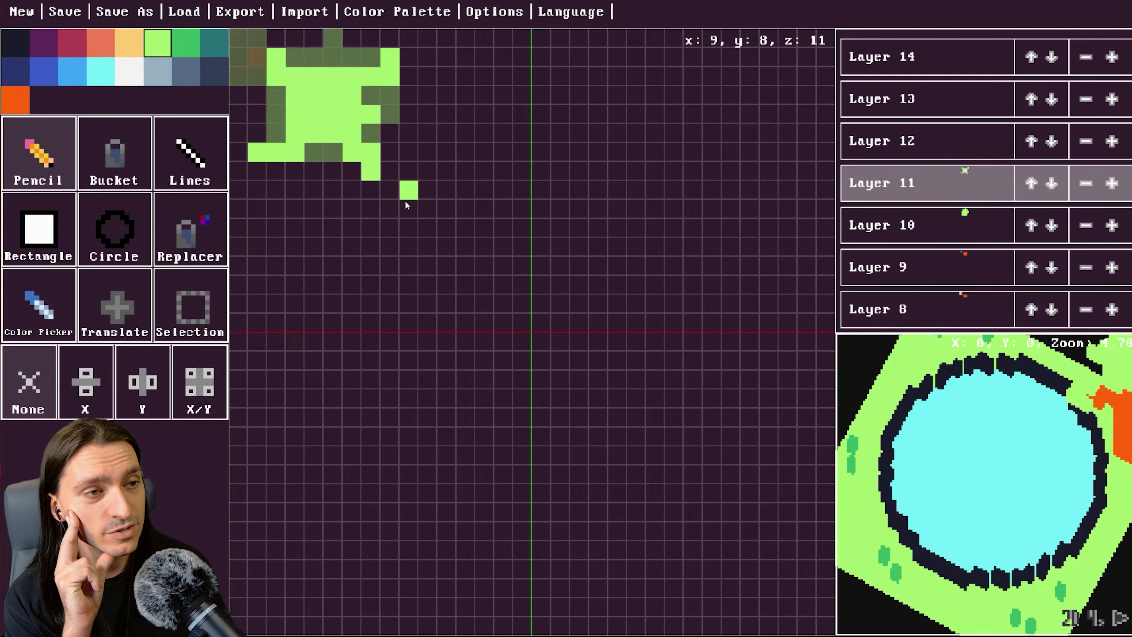
{"action": "mouse_move", "coordinate": [505, 269]}
{"action": "left_mouse_down"}
{"action": "mouse_move", "coordinate": [554, 346]}
{"action": "mouse_move", "coordinate": [528, 338]}
{"action": "mouse_move", "coordinate": [404, 222]}
{"action": "mouse_move", "coordinate": [419, 213]}
{"action": "mouse_move", "coordinate": [428, 223]}
{"action": "left_mouse_up"}
{"action": "left_click", "coordinate": [320, 242]}
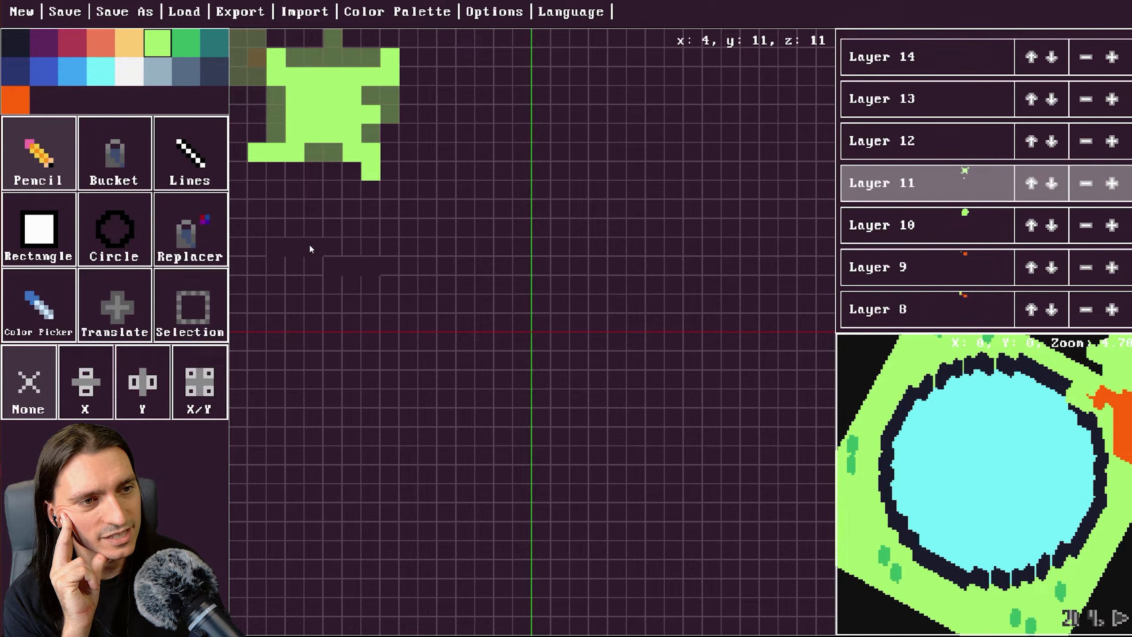
{"action": "mouse_move", "coordinate": [1009, 449]}
{"action": "left_mouse_down"}
{"action": "mouse_move", "coordinate": [933, 460]}
{"action": "mouse_move", "coordinate": [1024, 457]}
{"action": "mouse_move", "coordinate": [1009, 444]}
{"action": "mouse_move", "coordinate": [1021, 430]}
{"action": "mouse_move", "coordinate": [943, 432]}
{"action": "mouse_move", "coordinate": [985, 455]}
{"action": "left_mouse_up"}
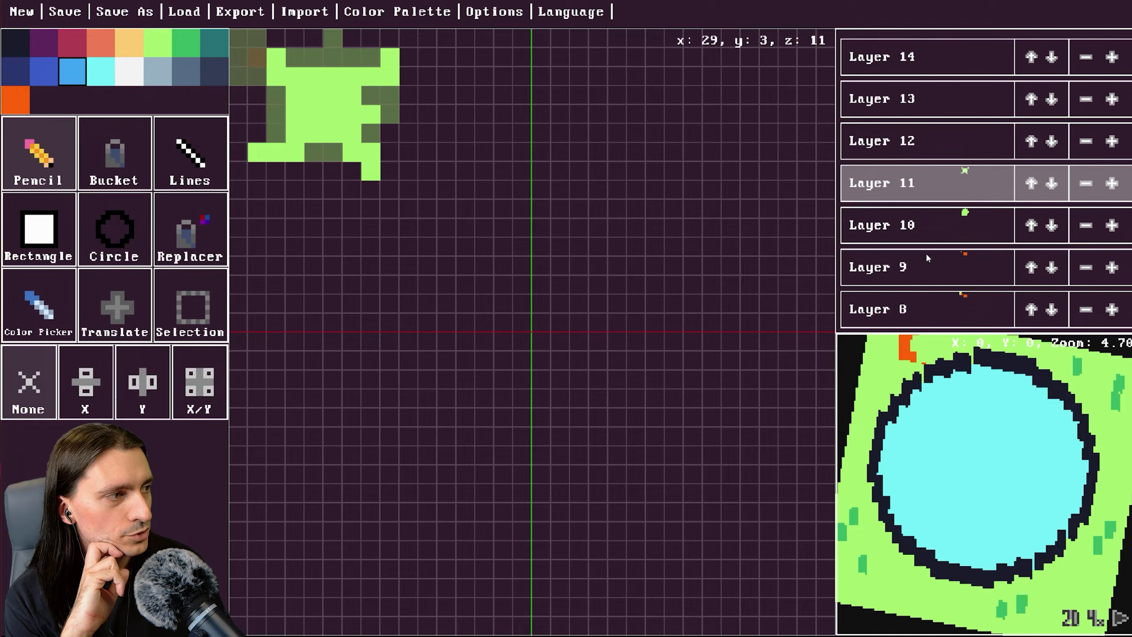
Switch to layer 0 and paint scattered darker blue spots across the cyan water.
{"action": "scroll", "coordinate": [925, 258], "scroll_direction": "down", "scroll_amount": 8}
{"action": "left_click", "coordinate": [931, 312]}
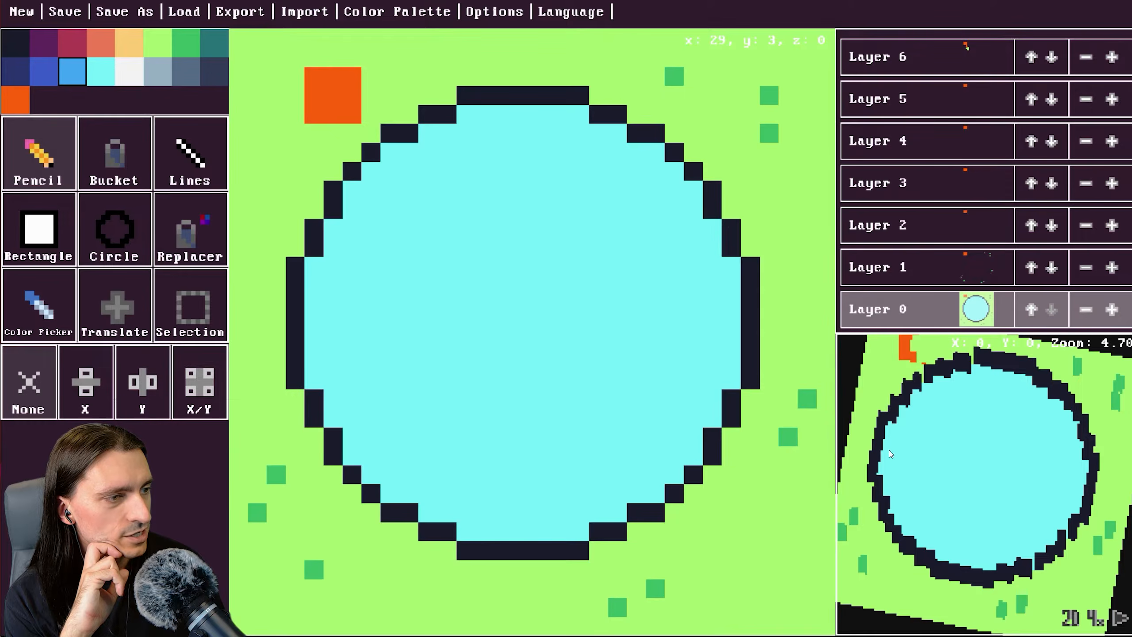
{"action": "left_click", "coordinate": [655, 399]}
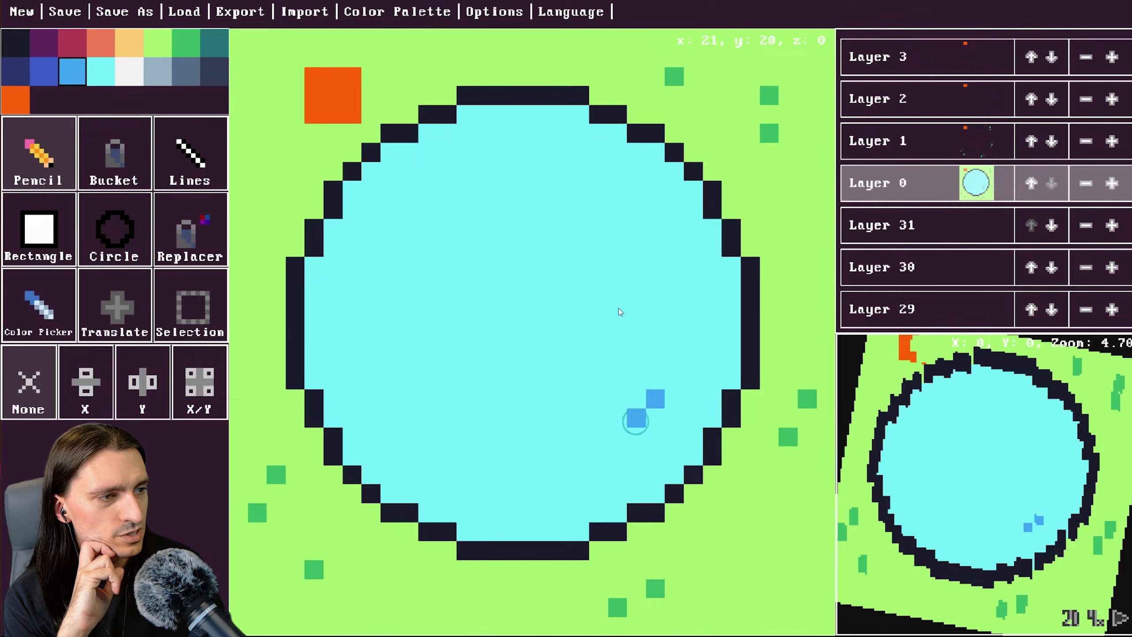
{"action": "left_click_drag", "start_coordinate": [428, 399], "coordinate": [408, 419]}
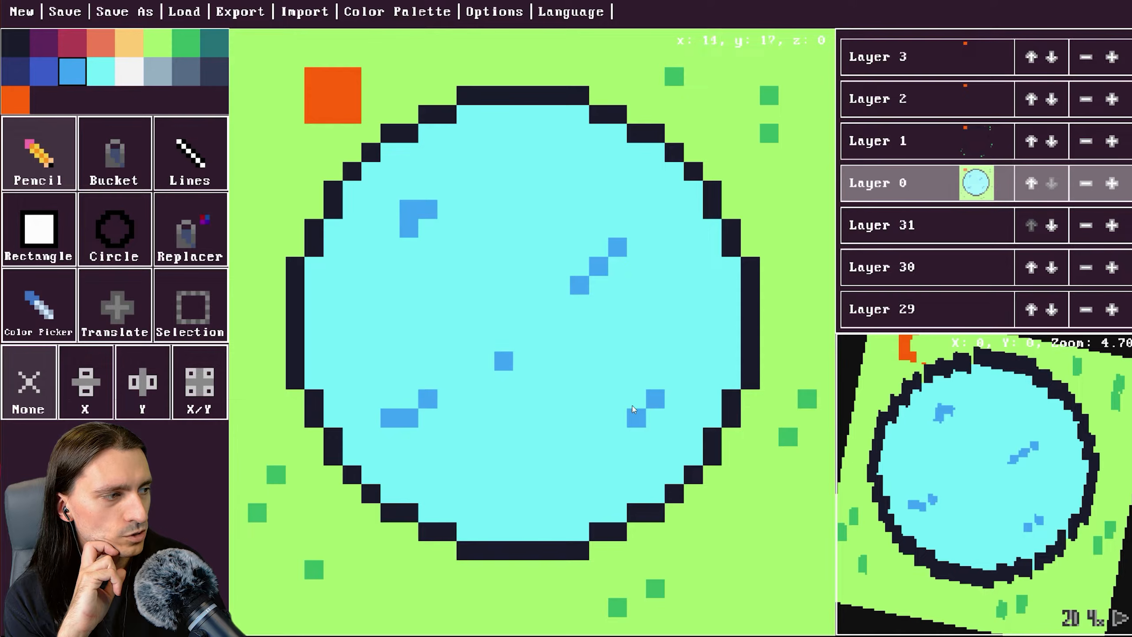
Paint a few more darker blue spots across the pond water on layer 0.
{"action": "left_click", "coordinate": [506, 345]}
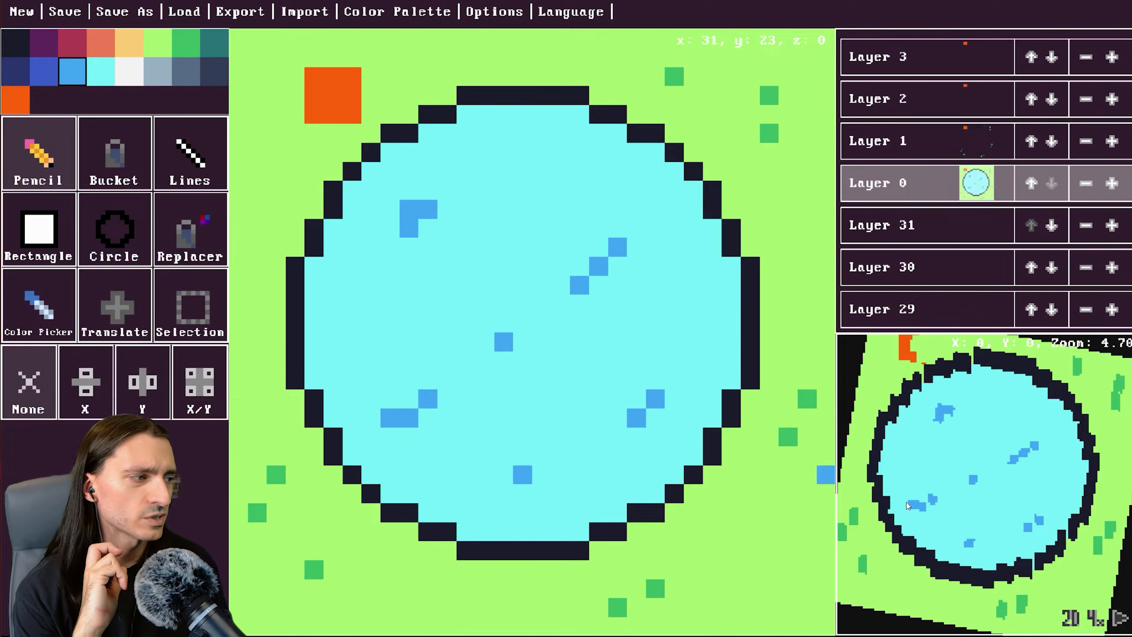
{"action": "left_click_drag", "start_coordinate": [981, 510], "coordinate": [433, 252]}
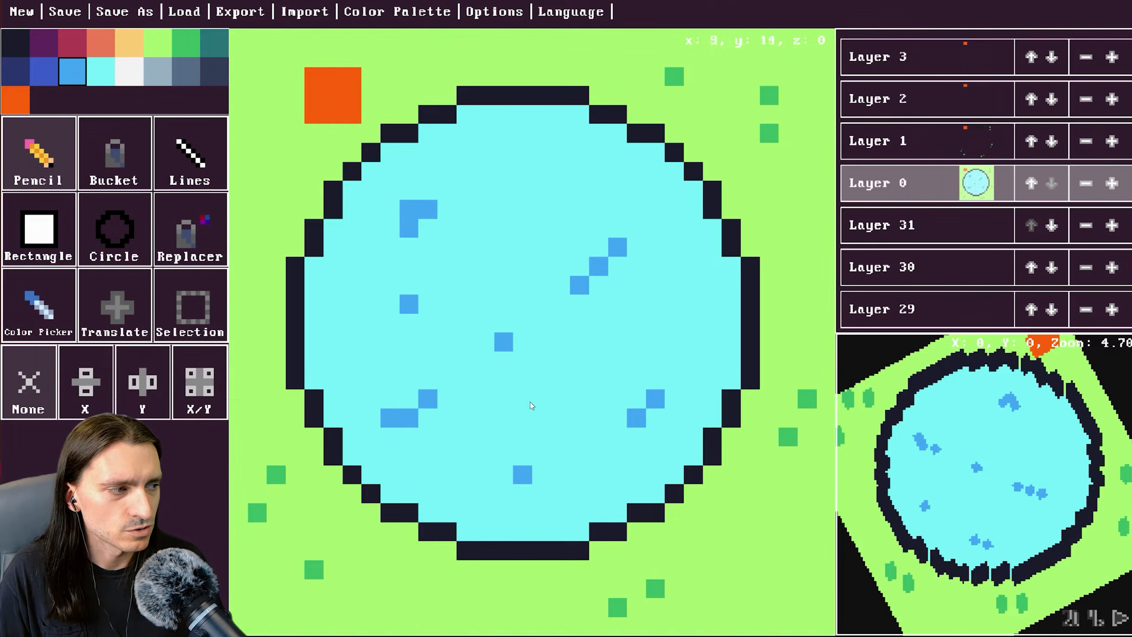
Select white and paint small white highlight pixels scattered across the water.
{"action": "left_click", "coordinate": [129, 71]}
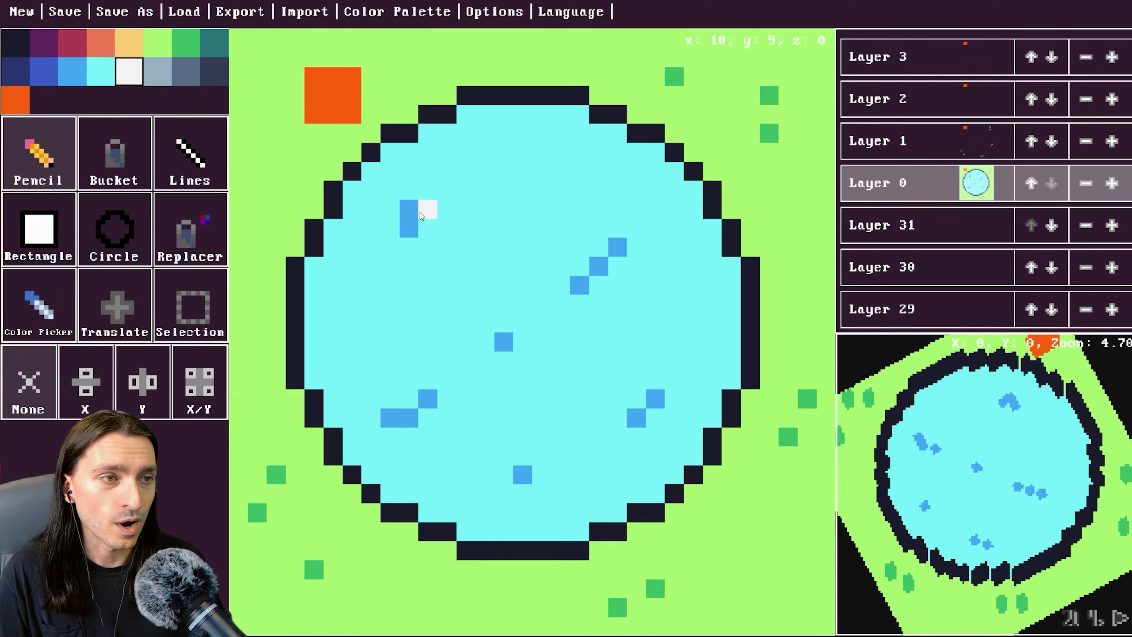
{"action": "left_click", "coordinate": [74, 351]}
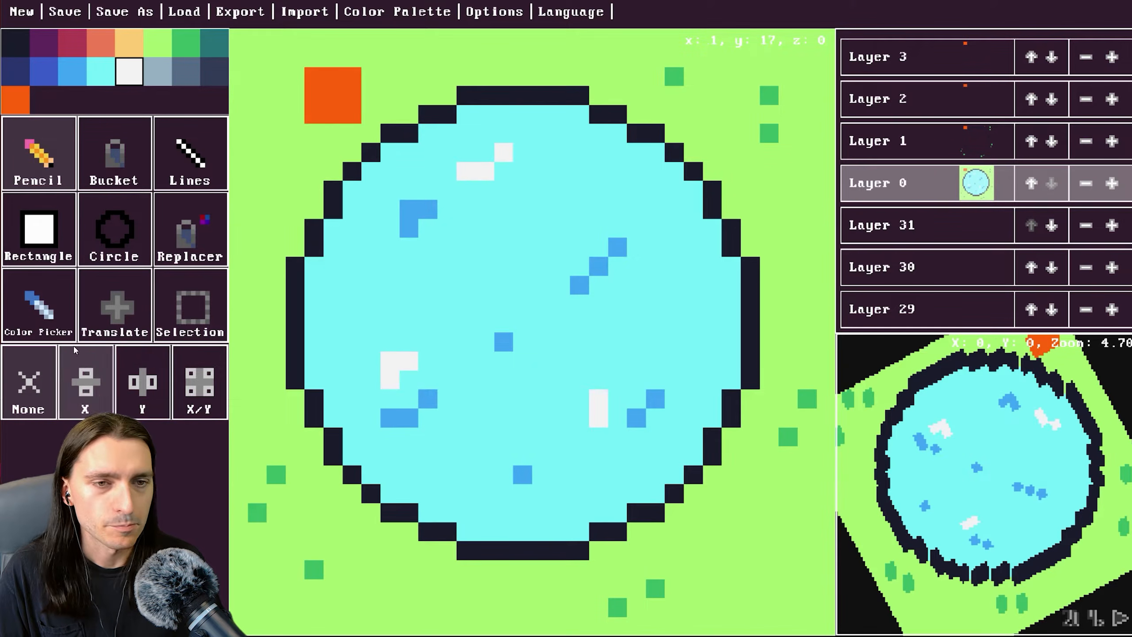
{"action": "mouse_move", "coordinate": [485, 378]}
{"action": "left_mouse_down"}
{"action": "mouse_move", "coordinate": [573, 363]}
{"action": "mouse_move", "coordinate": [491, 386]}
{"action": "mouse_move", "coordinate": [529, 381]}
{"action": "mouse_move", "coordinate": [491, 383]}
{"action": "mouse_move", "coordinate": [579, 364]}
{"action": "left_mouse_up"}
{"action": "left_click", "coordinate": [101, 71]}
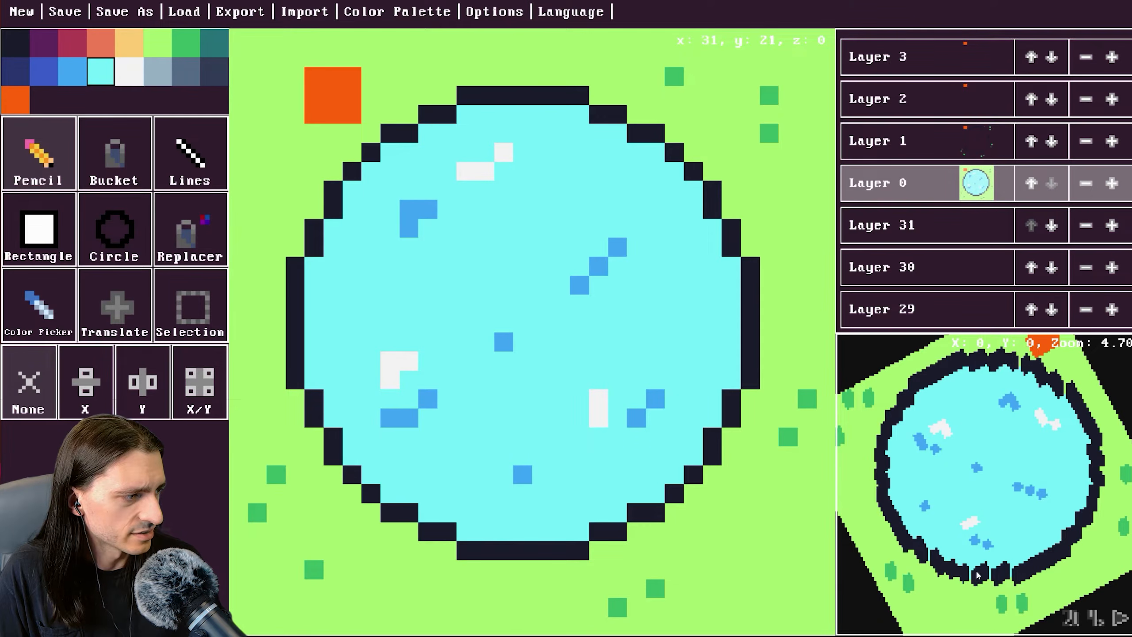
{"action": "mouse_move", "coordinate": [1004, 563]}
{"action": "left_mouse_down"}
{"action": "mouse_move", "coordinate": [1090, 553]}
{"action": "mouse_move", "coordinate": [1071, 552]}
{"action": "left_mouse_up"}
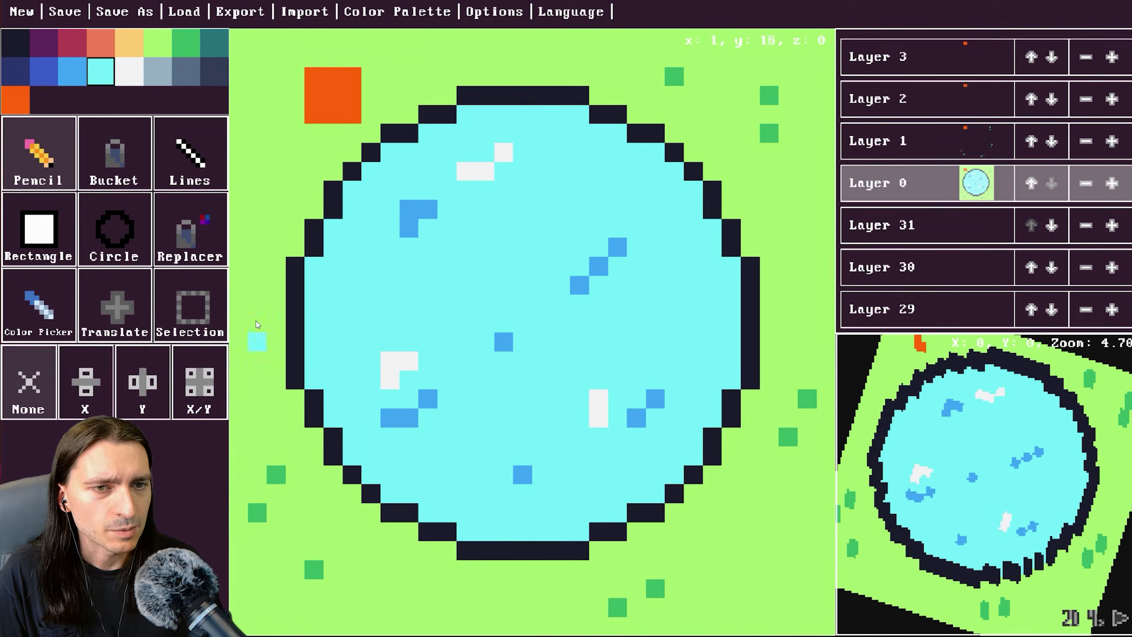
Select light gray and paint rock patches on the grass, including a larger rock near the lower-right corner.
{"action": "left_click", "coordinate": [157, 71]}
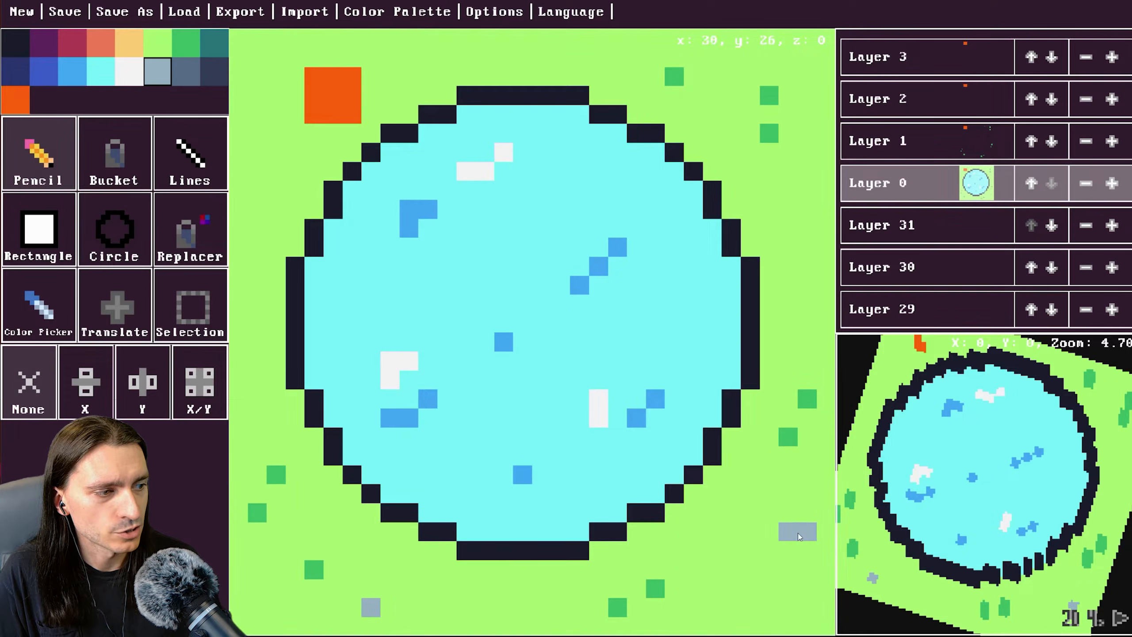
{"action": "left_click", "coordinate": [788, 190]}
{"action": "mouse_move", "coordinate": [769, 575]}
{"action": "left_mouse_down"}
{"action": "mouse_move", "coordinate": [779, 540]}
{"action": "mouse_move", "coordinate": [770, 580]}
{"action": "mouse_move", "coordinate": [730, 564]}
{"action": "left_mouse_up"}
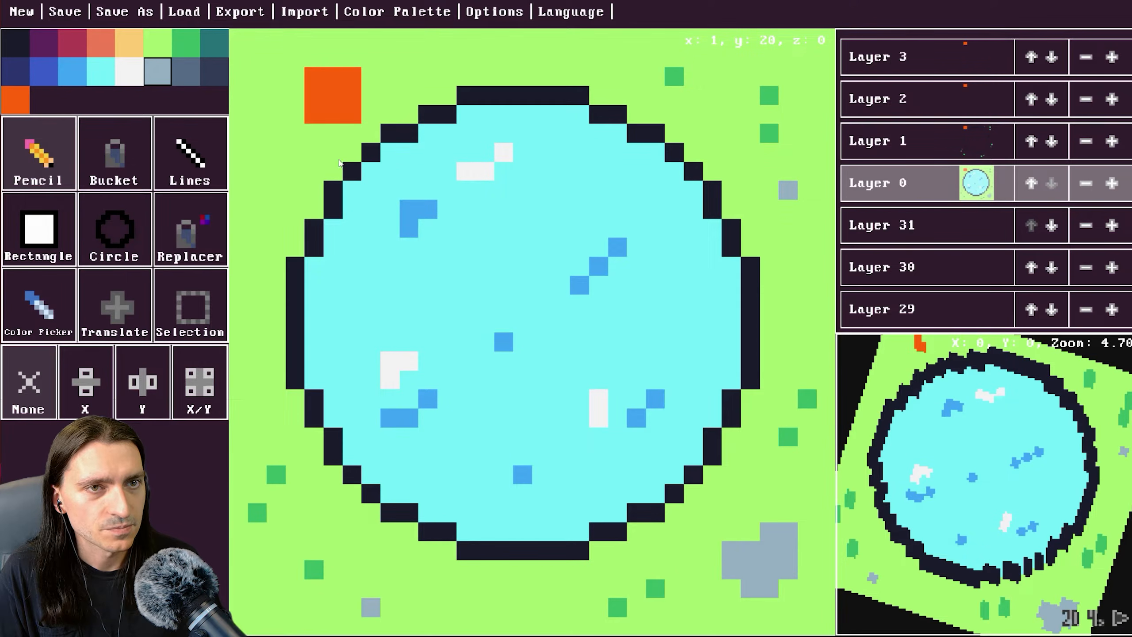
Switch to layer 1 and paint a second gray layer over the lower-right rock.
{"action": "left_click", "coordinate": [954, 146]}
{"action": "mouse_move", "coordinate": [752, 564]}
{"action": "left_mouse_down"}
{"action": "mouse_move", "coordinate": [786, 539]}
{"action": "mouse_move", "coordinate": [785, 559]}
{"action": "mouse_move", "coordinate": [754, 569]}
{"action": "left_mouse_up"}
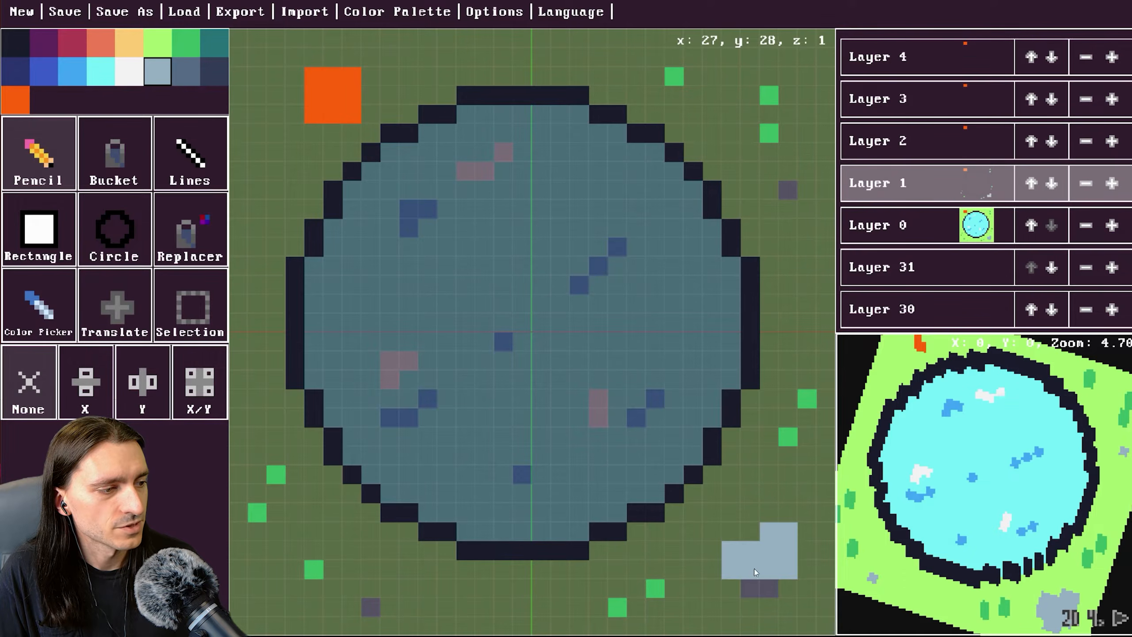
Switch back to layer 0 and paint a small gray rock on the grass below the pond's lower left.
{"action": "left_click", "coordinate": [972, 143]}
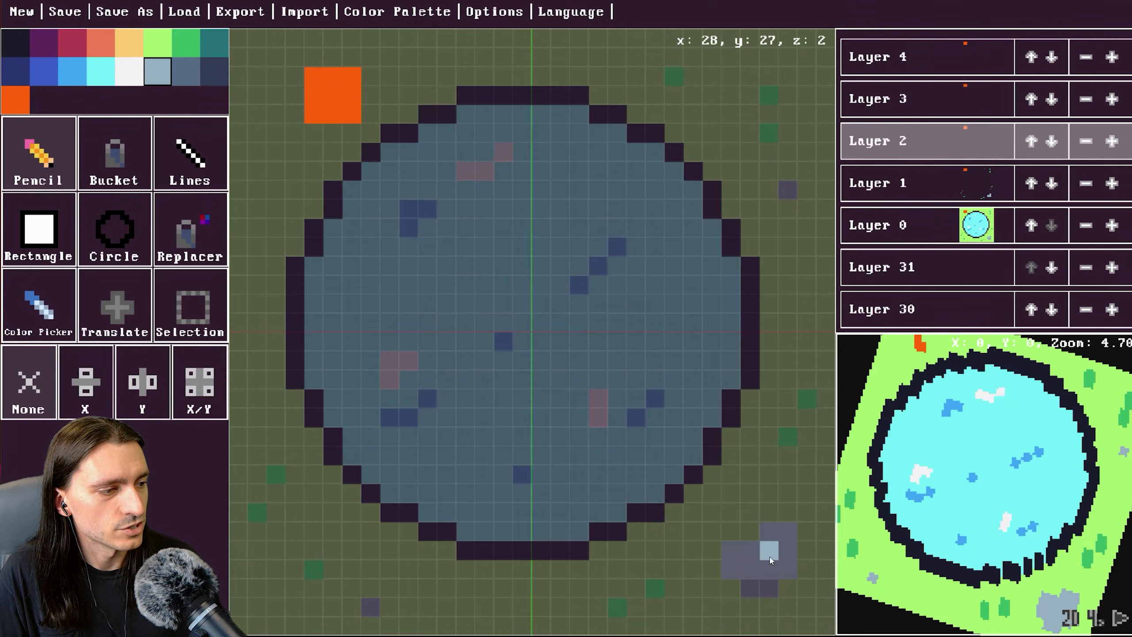
{"action": "left_click", "coordinate": [911, 184]}
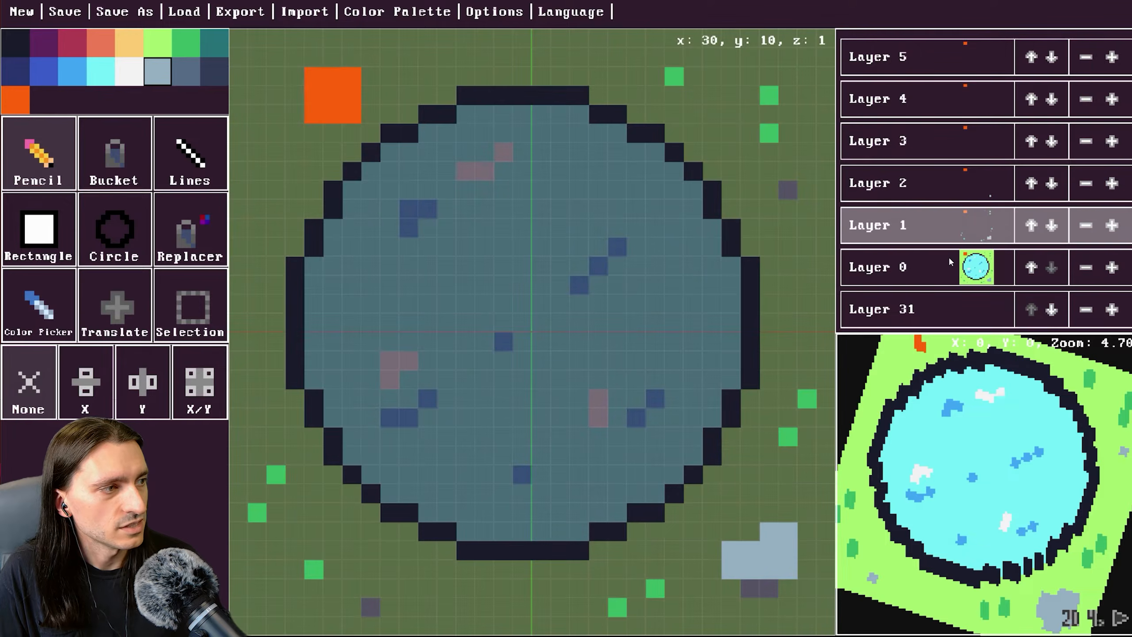
{"action": "left_click", "coordinate": [910, 271]}
{"action": "left_click_drag", "start_coordinate": [337, 609], "coordinate": [370, 588]}
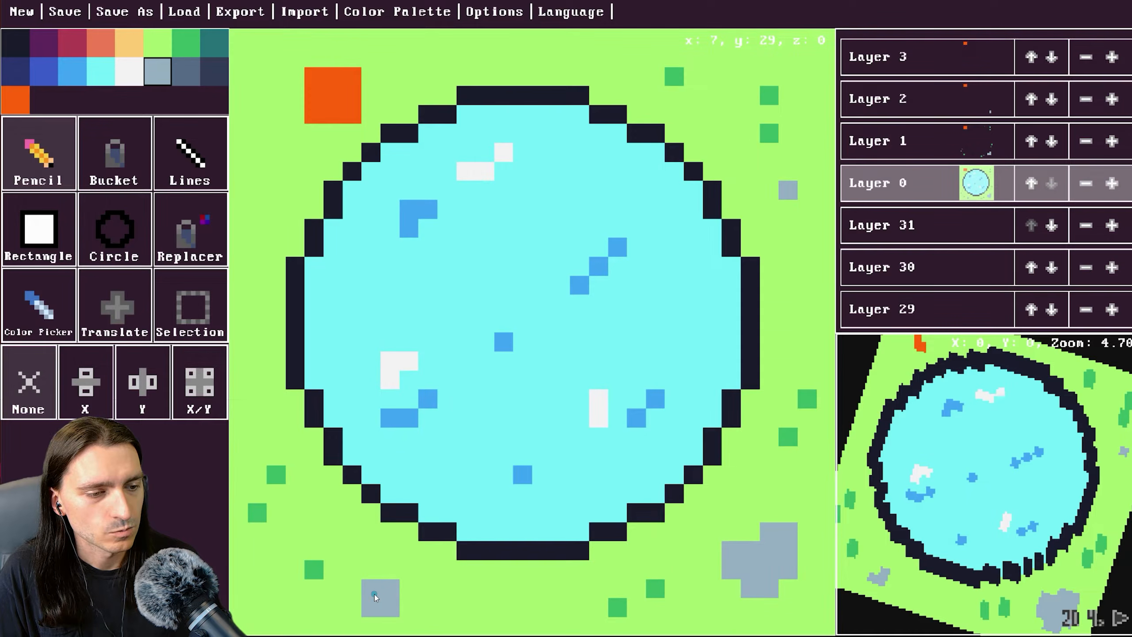
On layer 1, stack gray pixels on the lower-left rock and the small rock to the upper right.
{"action": "left_click", "coordinate": [928, 141]}
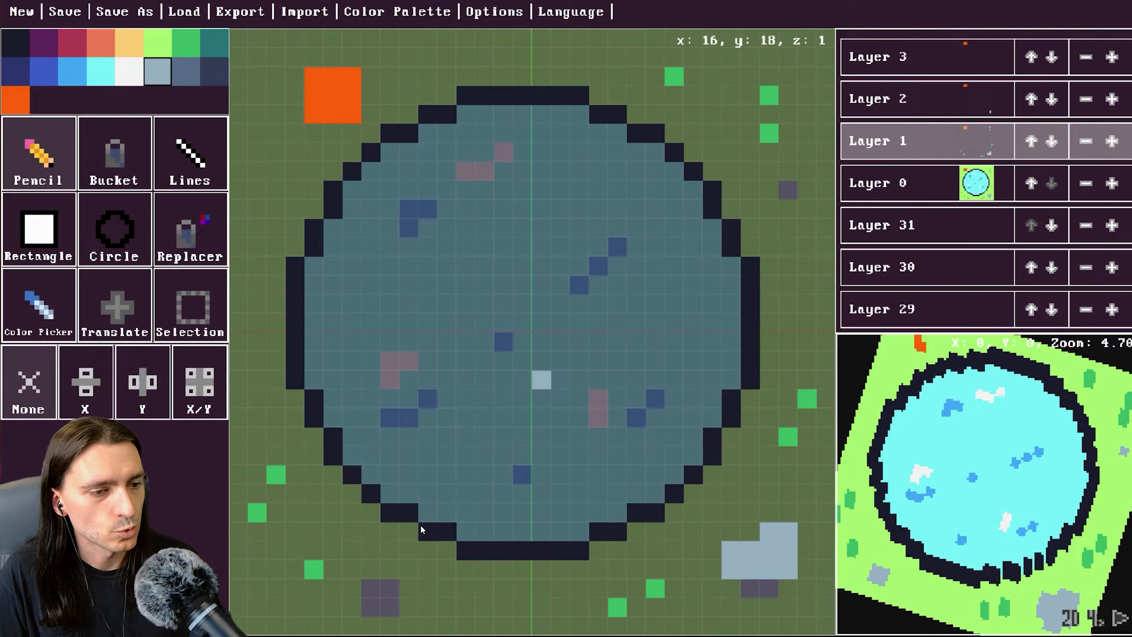
{"action": "mouse_move", "coordinate": [371, 588]}
{"action": "left_mouse_down"}
{"action": "mouse_move", "coordinate": [394, 590]}
{"action": "mouse_move", "coordinate": [393, 606]}
{"action": "mouse_move", "coordinate": [371, 607]}
{"action": "left_mouse_up"}
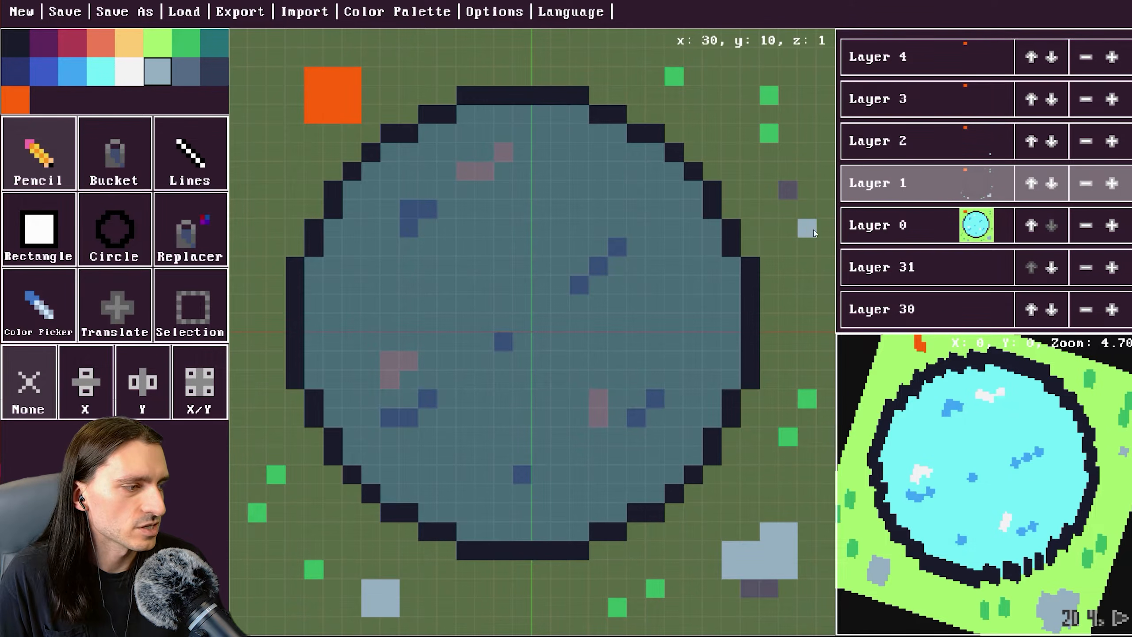
{"action": "left_click", "coordinate": [790, 196]}
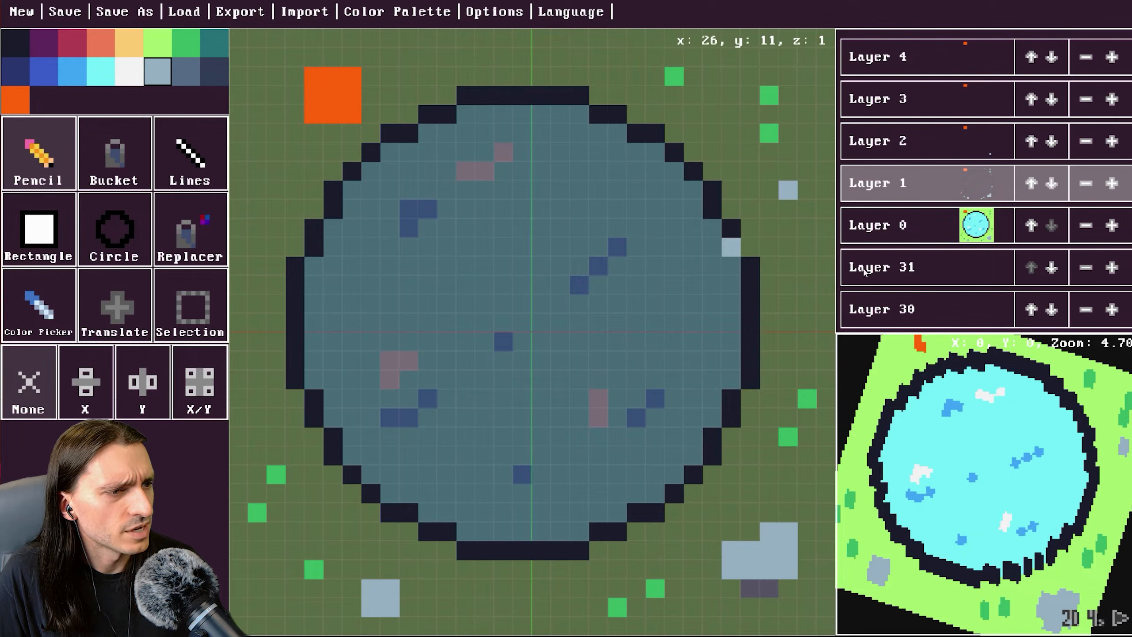
Switch to layer 2 and add lighter top pixels to the rocks.
{"action": "left_click", "coordinate": [891, 143]}
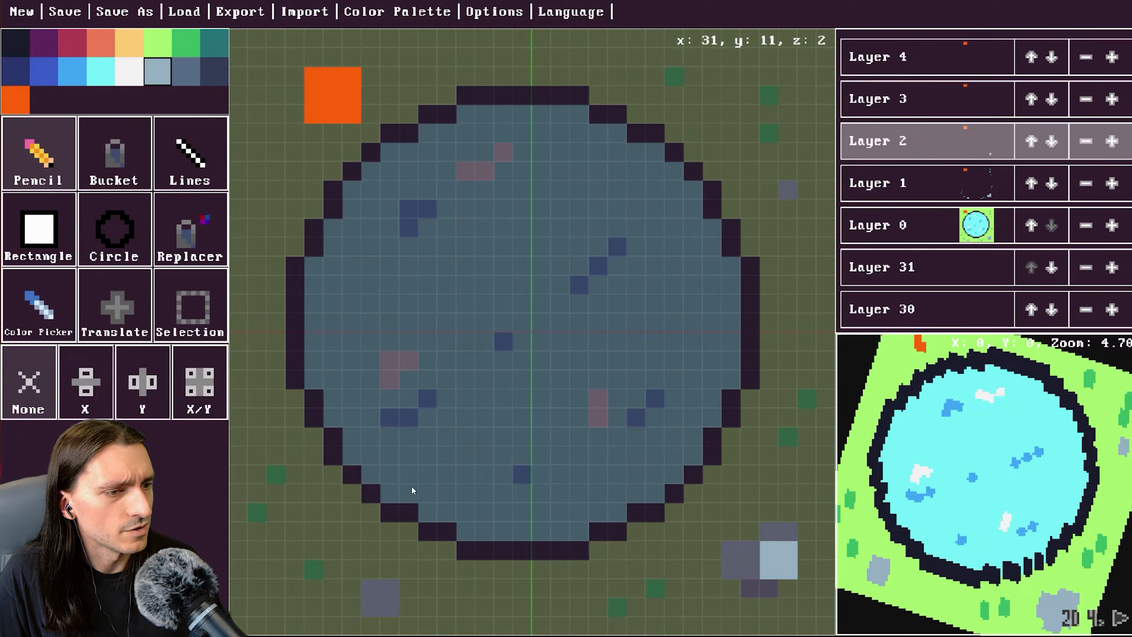
{"action": "left_click", "coordinate": [351, 589]}
{"action": "left_click", "coordinate": [380, 595]}
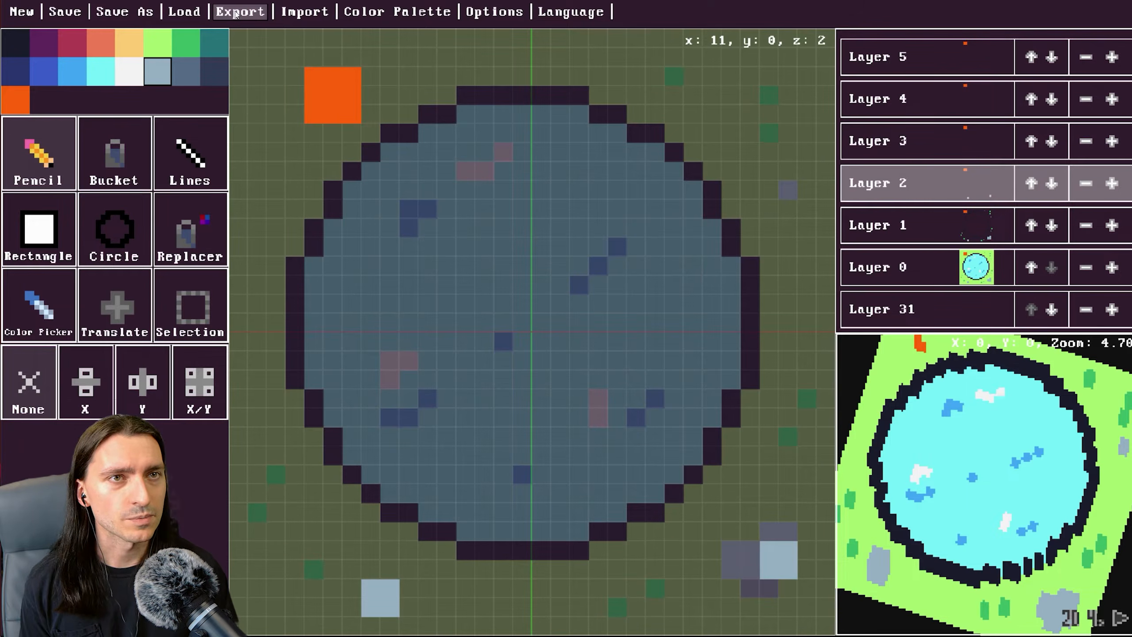
Save the scene as a Sprite Stack file named SceneSP on the Desktop and close the Notepad window that opens.
{"action": "left_click", "coordinate": [65, 12]}
{"action": "left_click", "coordinate": [269, 273]}
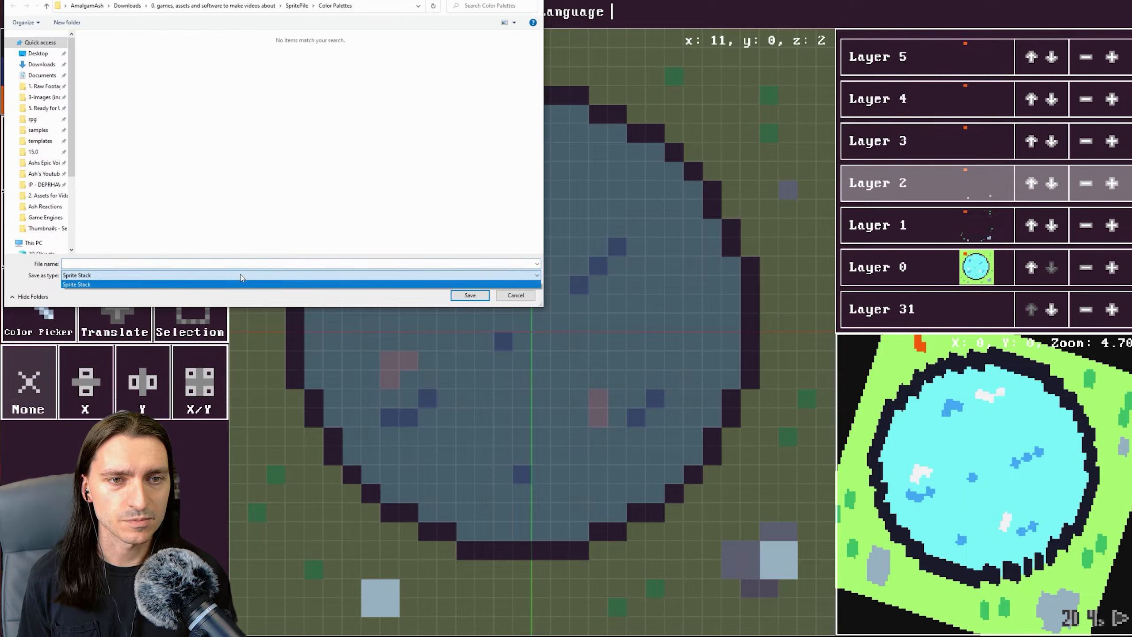
{"action": "left_click", "coordinate": [269, 283]}
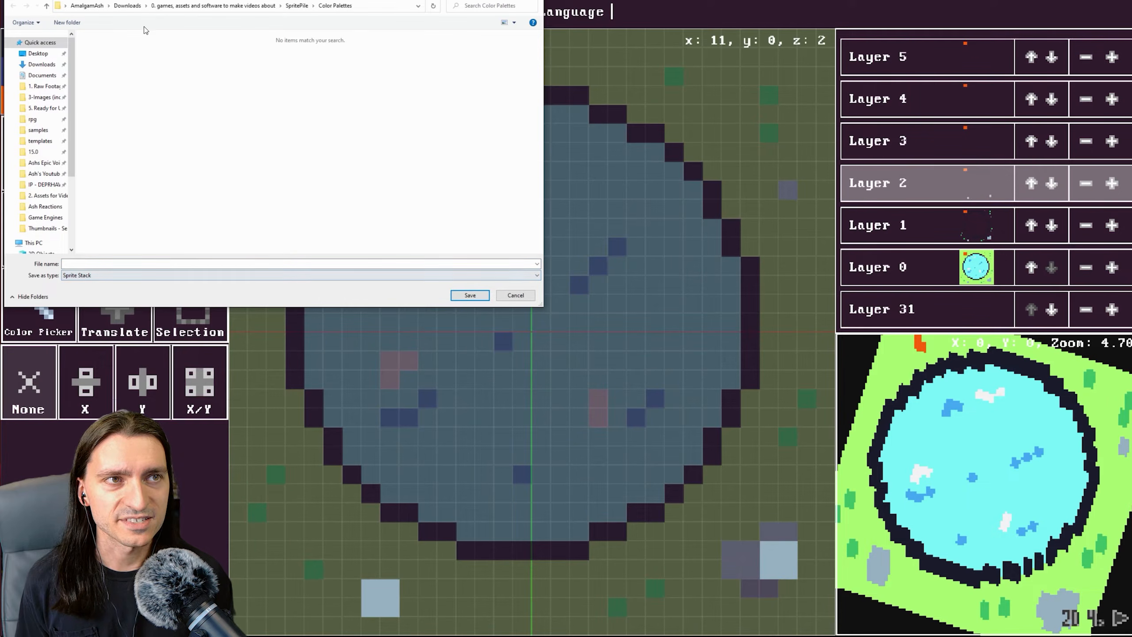
{"action": "left_click", "coordinate": [38, 53]}
{"action": "left_click", "coordinate": [299, 263]}
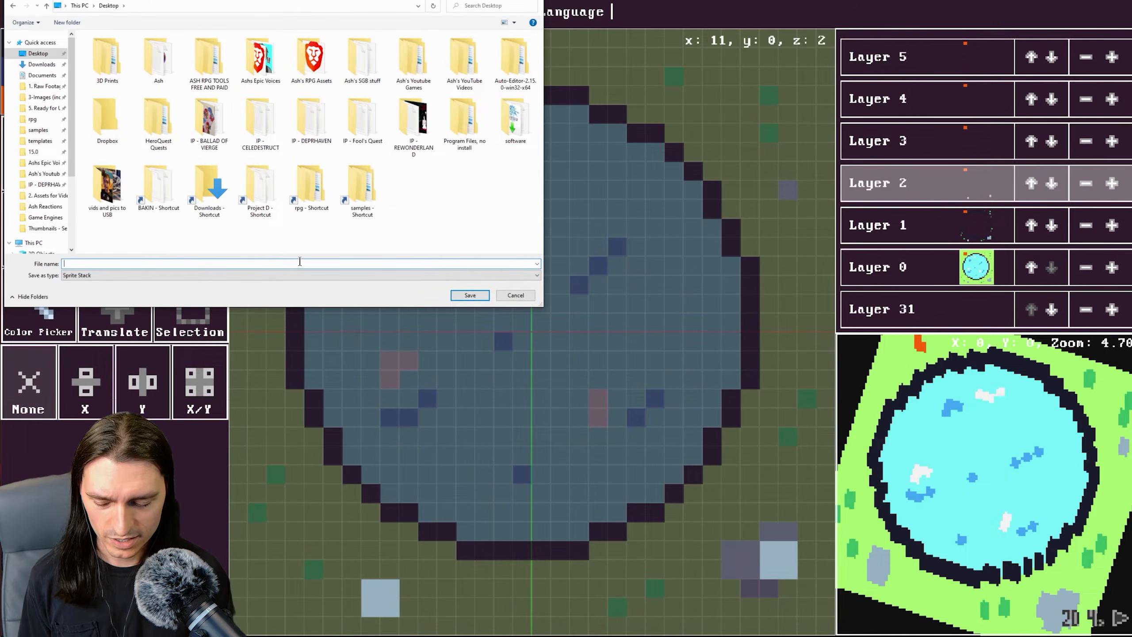
{"action": "type", "text": "SceneSP"}
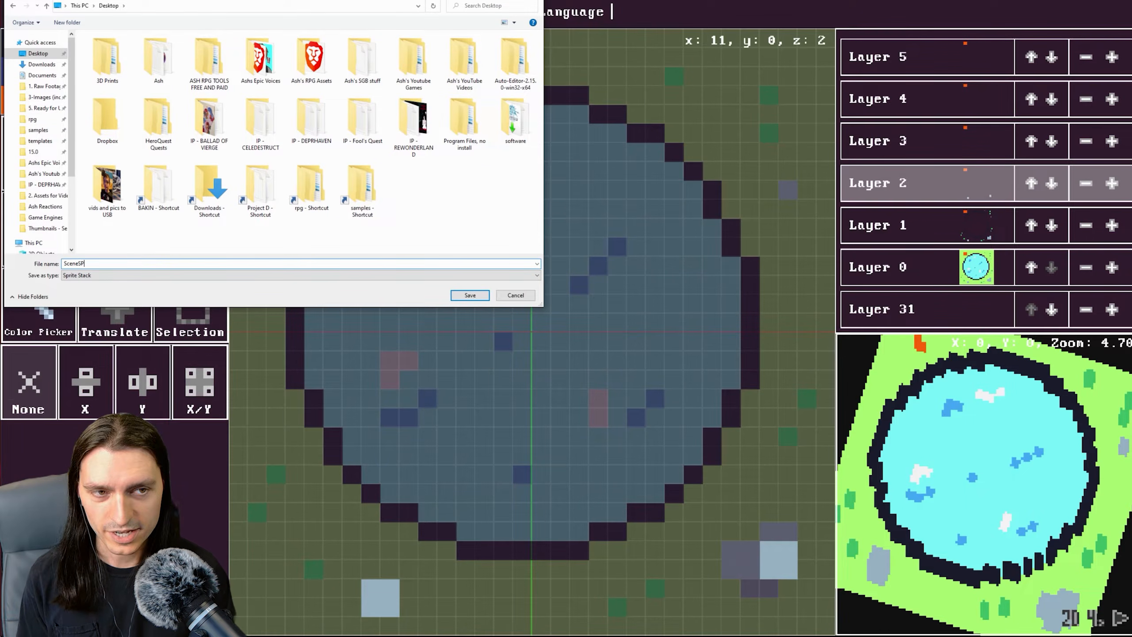
{"action": "left_click", "coordinate": [458, 294]}
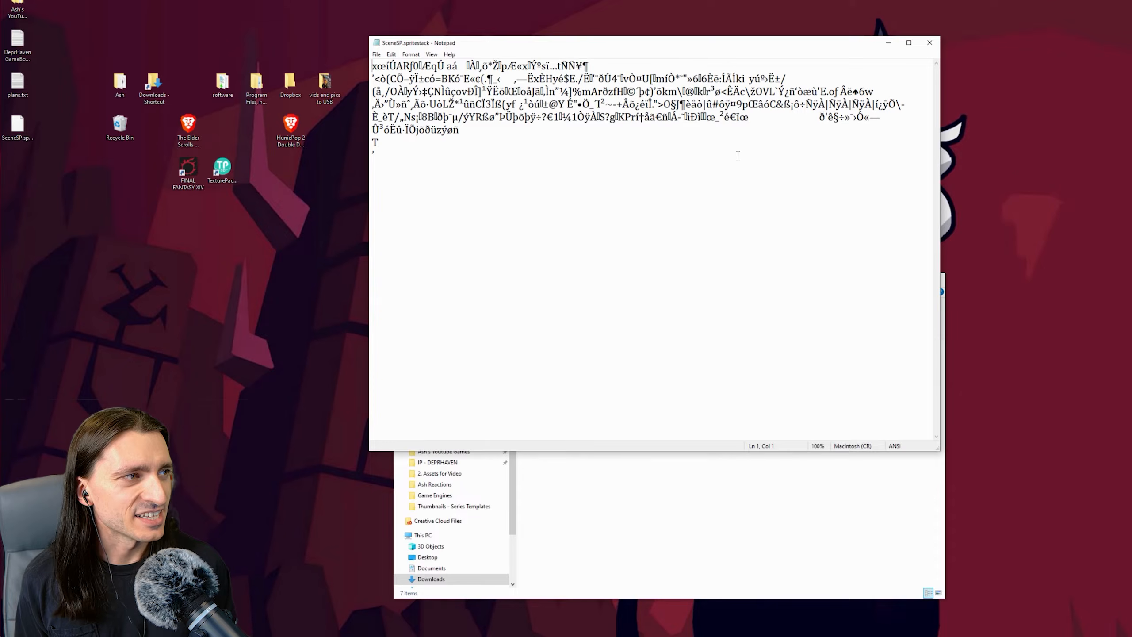
{"action": "left_click", "coordinate": [930, 44]}
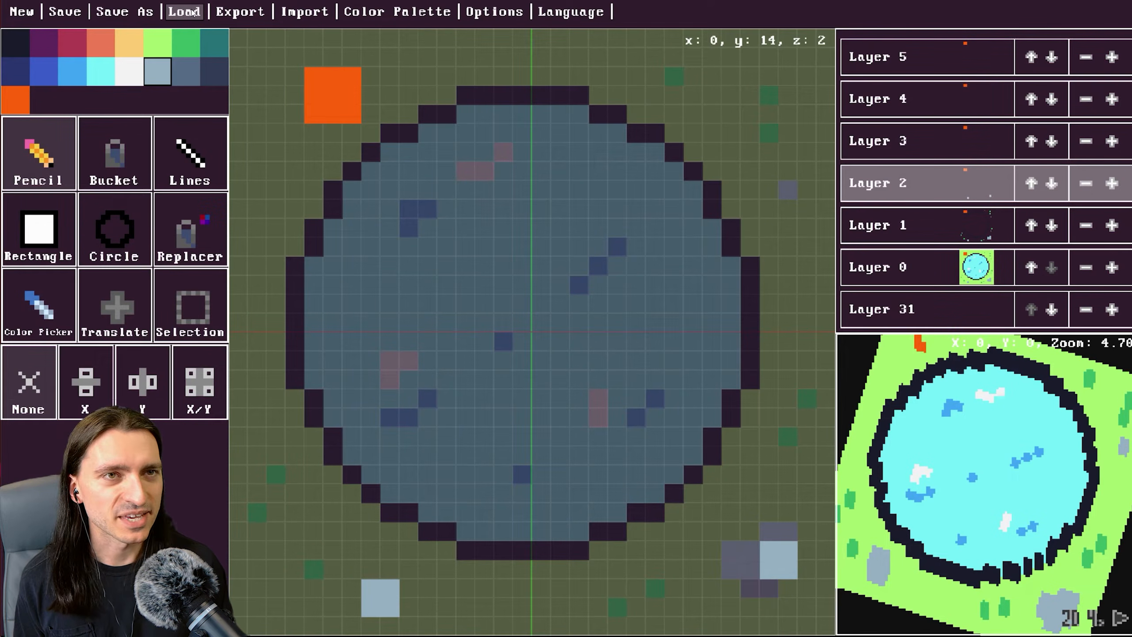
Open the export dialog and examine the Sheet, Slices, Gif, OBJ and VBO (GM) format options.
{"action": "left_click", "coordinate": [252, 15]}
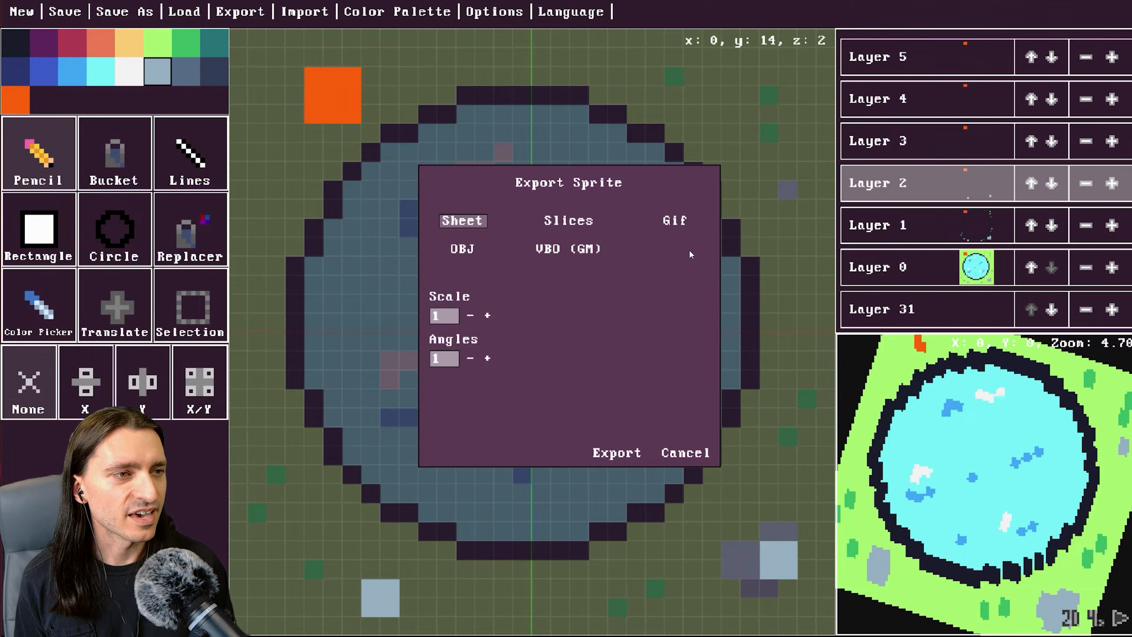
{"action": "left_click", "coordinate": [475, 252]}
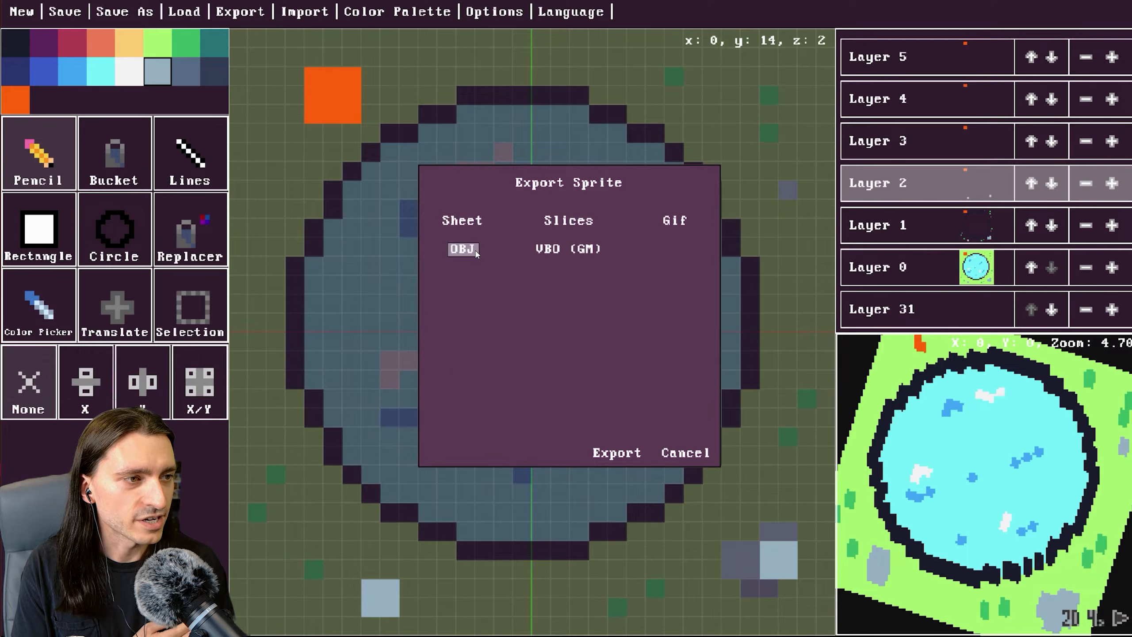
{"action": "left_click", "coordinate": [552, 249]}
{"action": "left_click", "coordinate": [468, 248]}
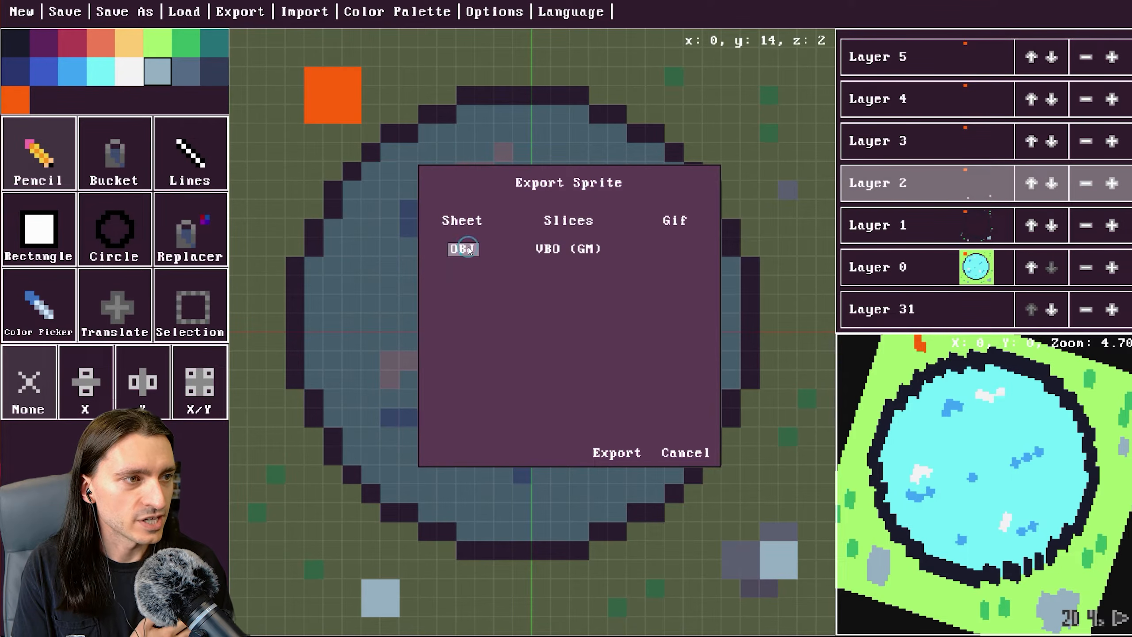
{"action": "left_click", "coordinate": [480, 225]}
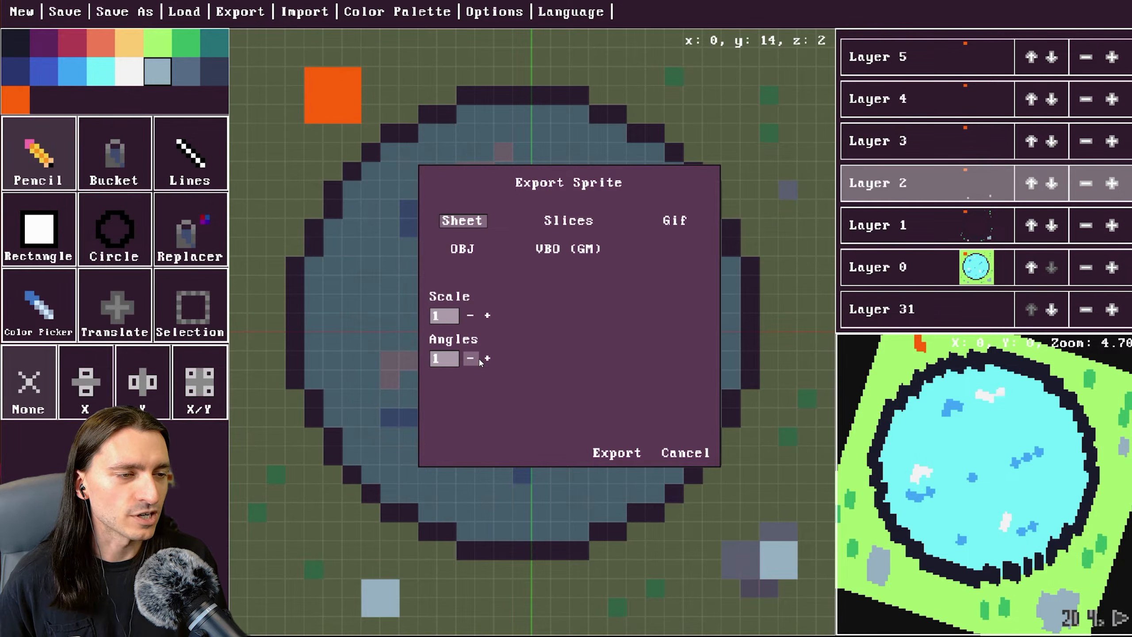
{"action": "left_click", "coordinate": [552, 222]}
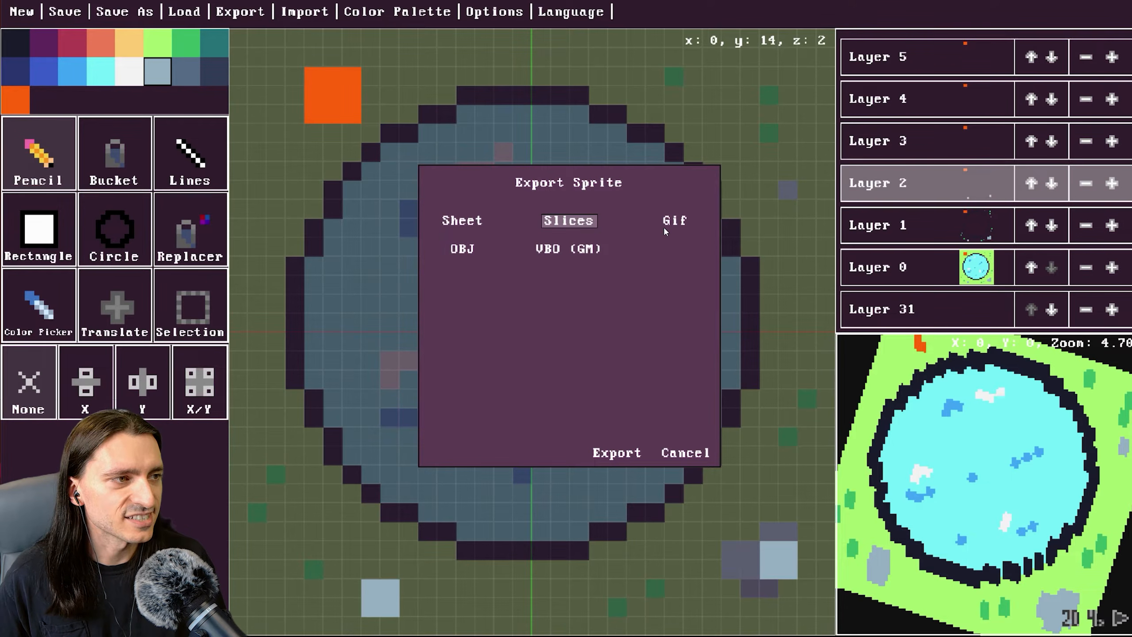
{"action": "left_click", "coordinate": [676, 224]}
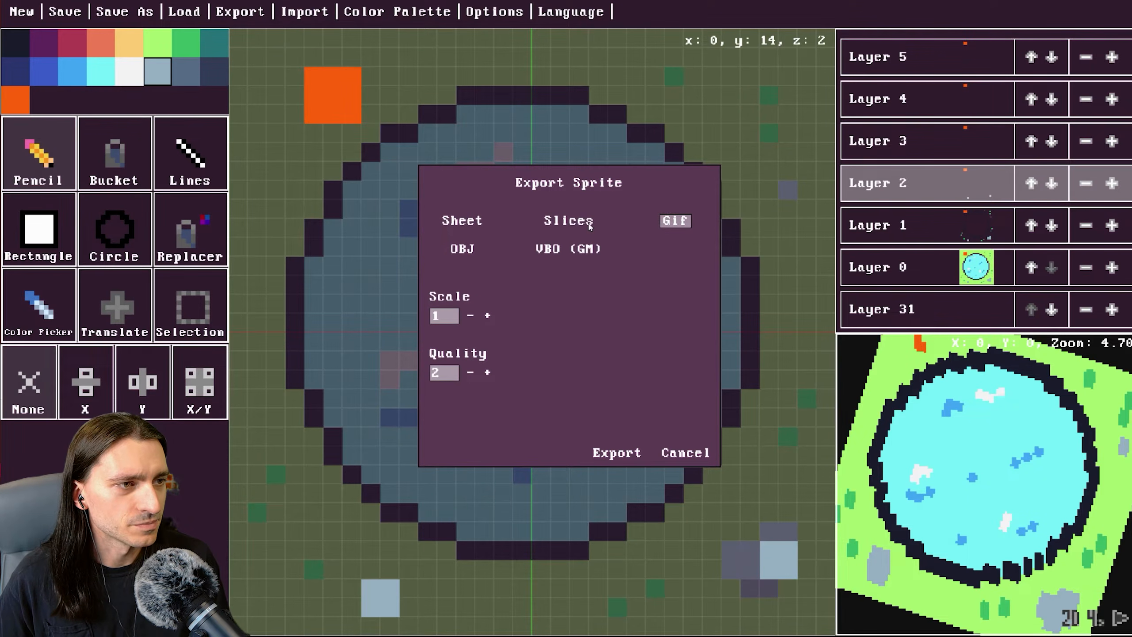
{"action": "left_click", "coordinate": [563, 251]}
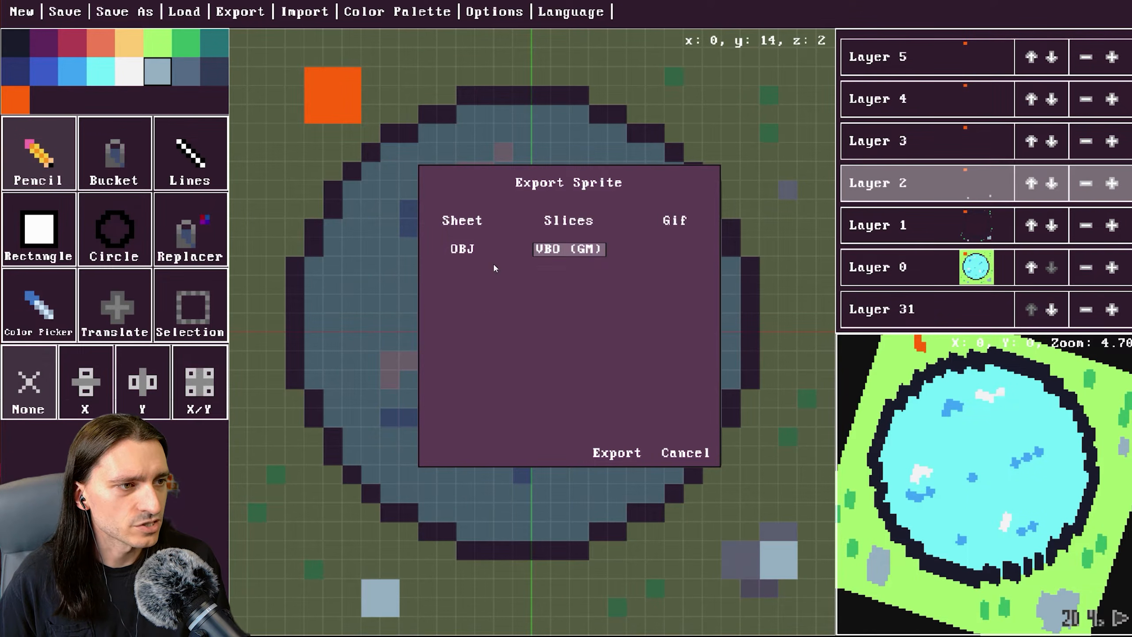
Choose the OBJ format and export the scene as SceneSP.obj to the Desktop.
{"action": "left_click", "coordinate": [473, 252]}
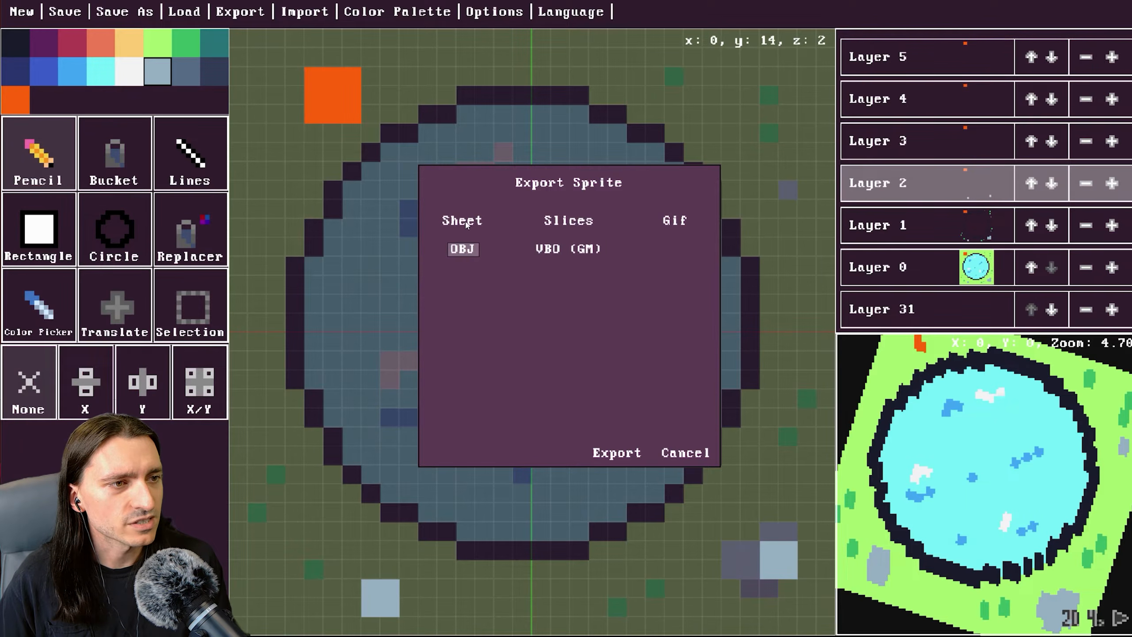
{"action": "left_click", "coordinate": [616, 452]}
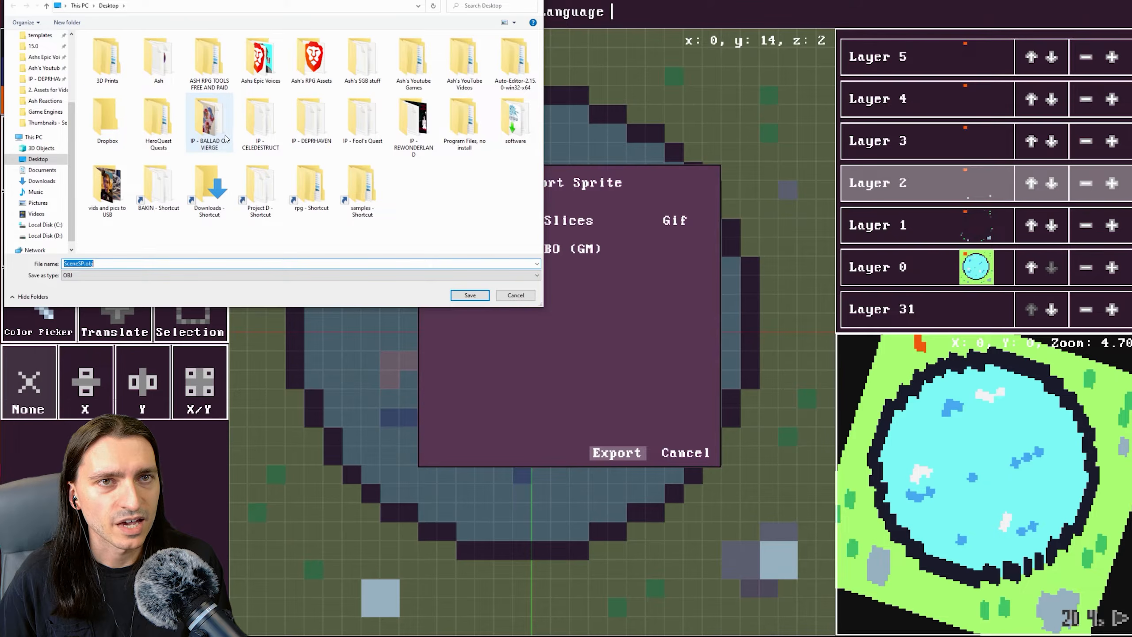
{"action": "left_click", "coordinate": [469, 298]}
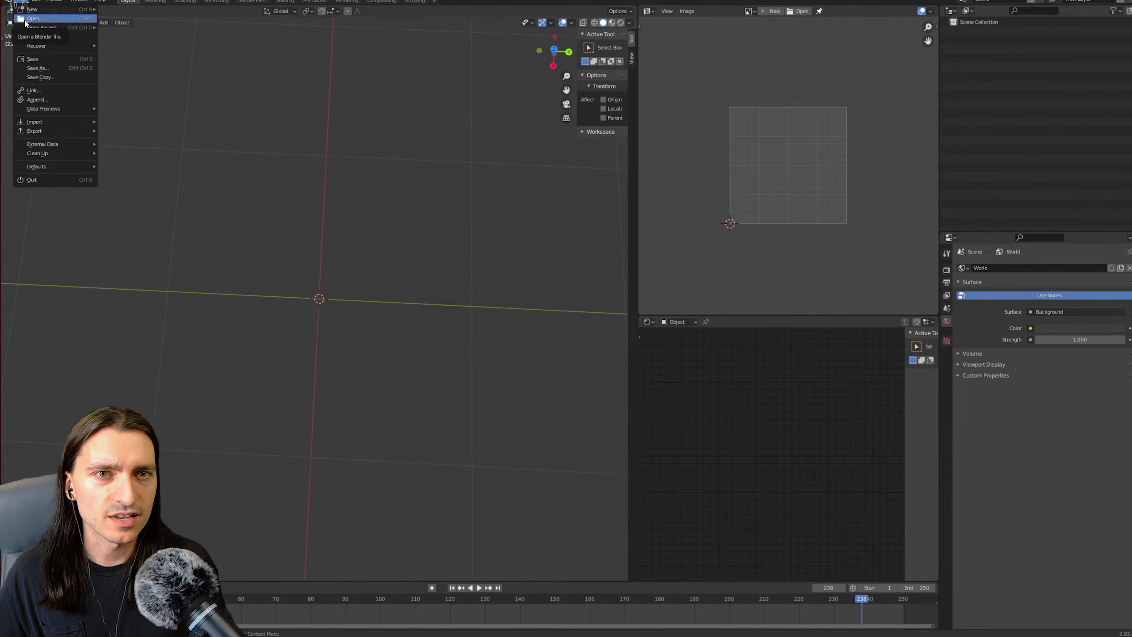
Import the Wavefront file SceneSP.obj from the Desktop into the scene.
{"action": "left_click", "coordinate": [49, 125]}
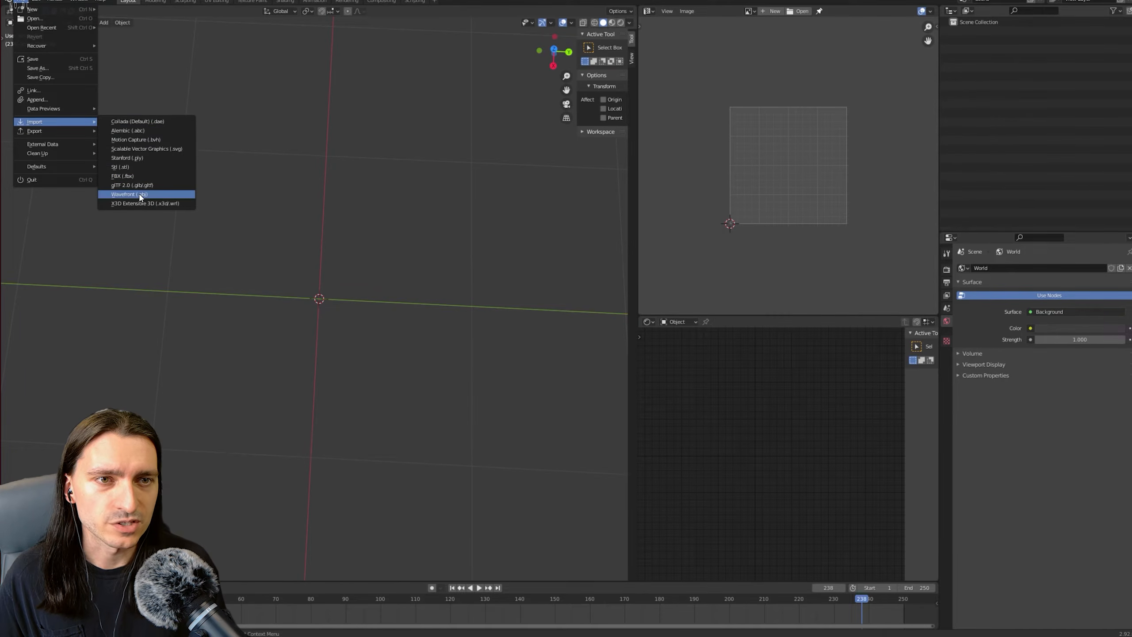
{"action": "left_click", "coordinate": [123, 196]}
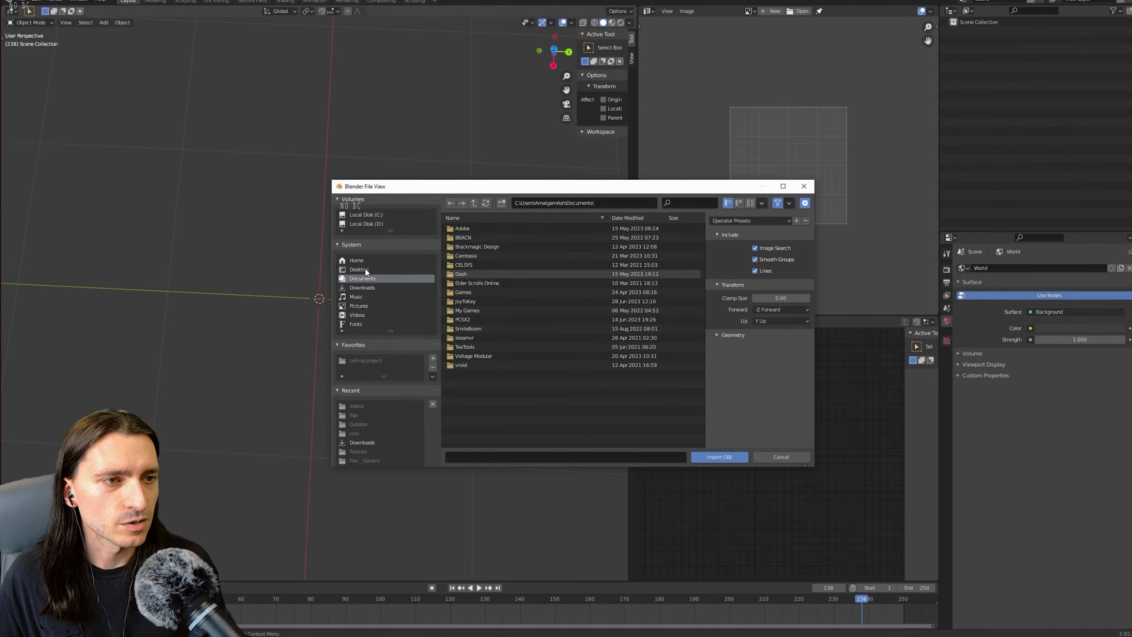
{"action": "left_click", "coordinate": [359, 269]}
{"action": "scroll", "coordinate": [517, 391], "scroll_direction": "down", "scroll_amount": 3}
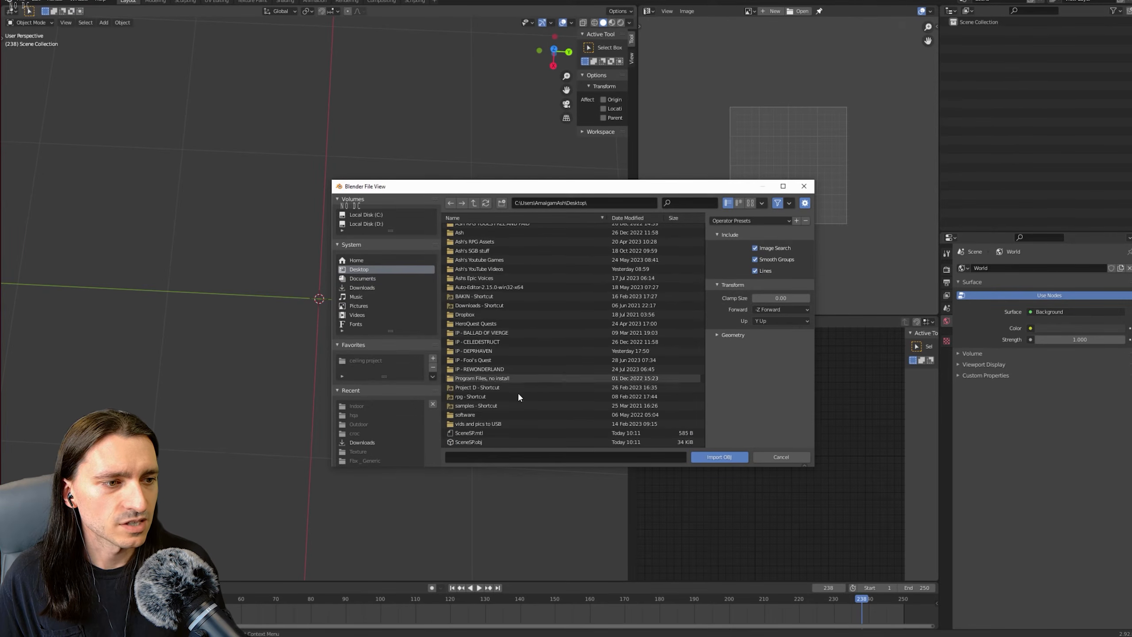
{"action": "left_click", "coordinate": [475, 441]}
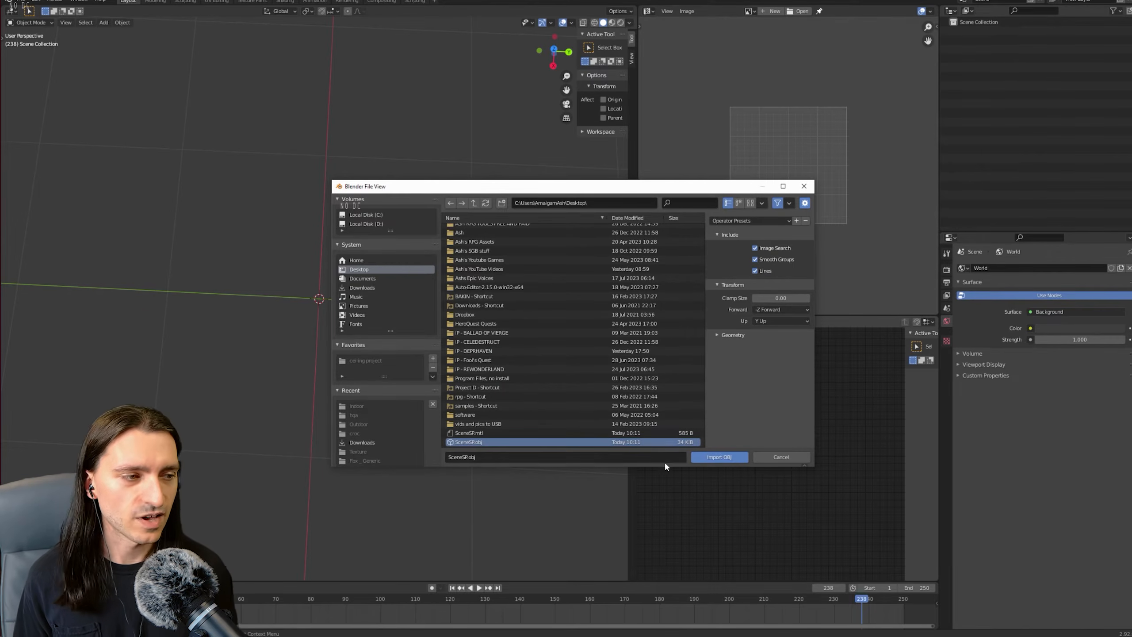
{"action": "left_click", "coordinate": [721, 458]}
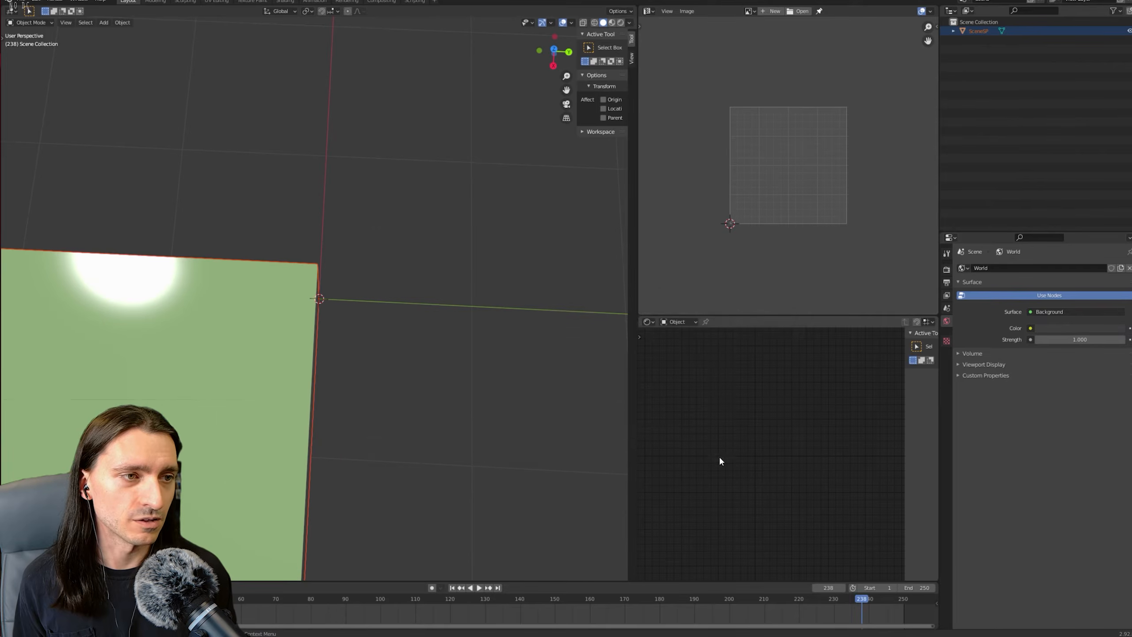
Inspect the imported voxel scene from several perspective angles and the front and right orthographic views.
{"action": "scroll", "coordinate": [350, 392], "scroll_direction": "down", "scroll_amount": 8}
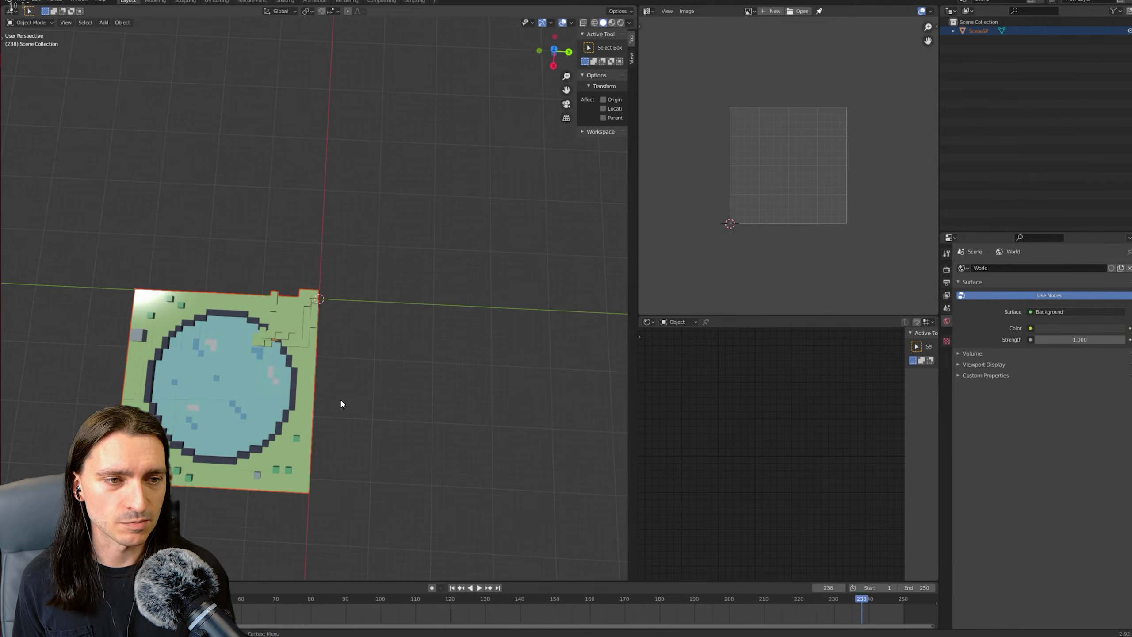
{"action": "left_click_drag", "start_coordinate": [341, 400], "coordinate": [412, 346]}
{"action": "scroll", "coordinate": [423, 352], "scroll_direction": "up", "scroll_amount": 6}
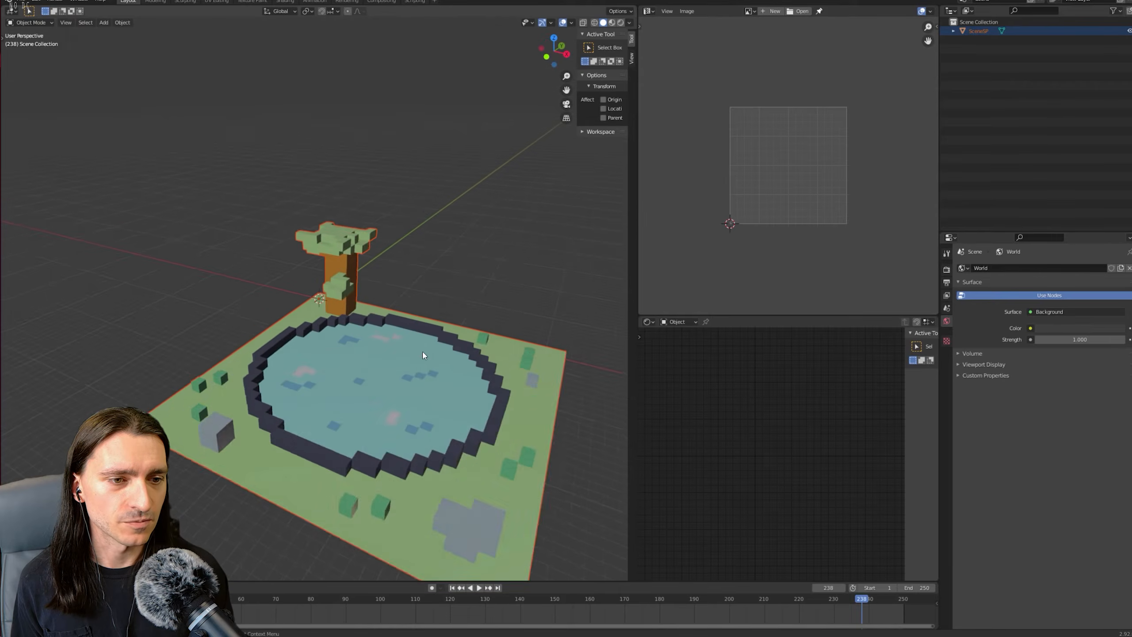
{"action": "left_click_drag", "start_coordinate": [431, 388], "coordinate": [431, 421]}
{"action": "scroll", "coordinate": [425, 412], "scroll_direction": "down", "scroll_amount": 4}
{"action": "scroll", "coordinate": [431, 421], "scroll_direction": "up", "scroll_amount": 1}
{"action": "scroll", "coordinate": [430, 423], "scroll_direction": "up", "scroll_amount": 3}
{"action": "right_click", "coordinate": [428, 421]}
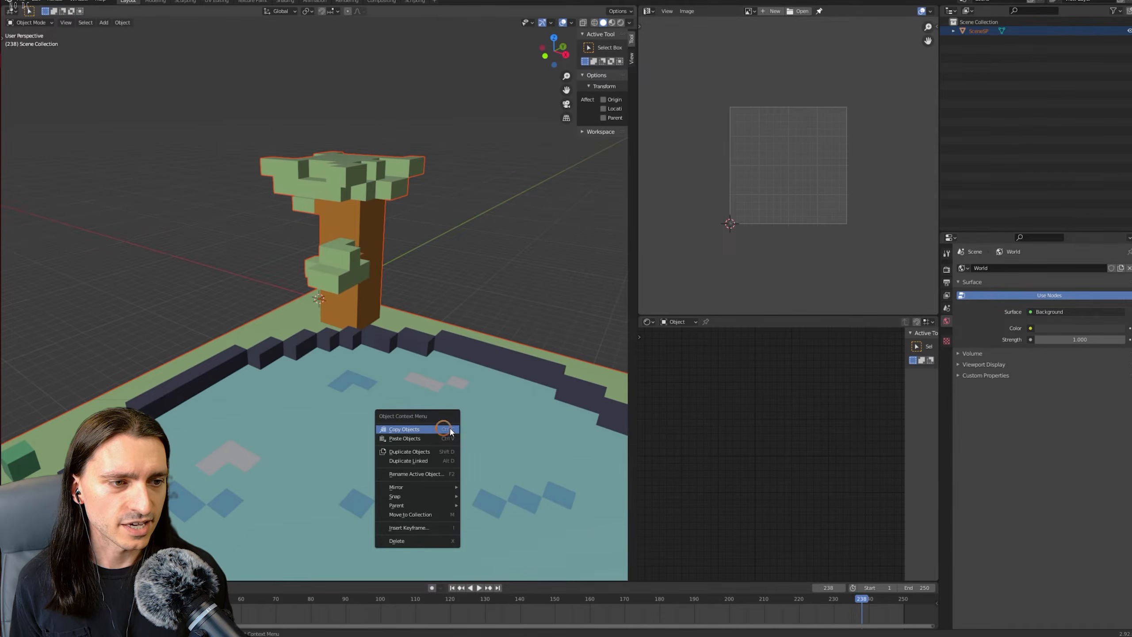
{"action": "right_click", "coordinate": [505, 446]}
{"action": "scroll", "coordinate": [577, 430], "scroll_direction": "up", "scroll_amount": 3}
{"action": "left_click_drag", "start_coordinate": [577, 430], "coordinate": [519, 372]}
{"action": "scroll", "coordinate": [519, 372], "scroll_direction": "down", "scroll_amount": 5}
{"action": "left_click_drag", "start_coordinate": [294, 431], "coordinate": [285, 430]}
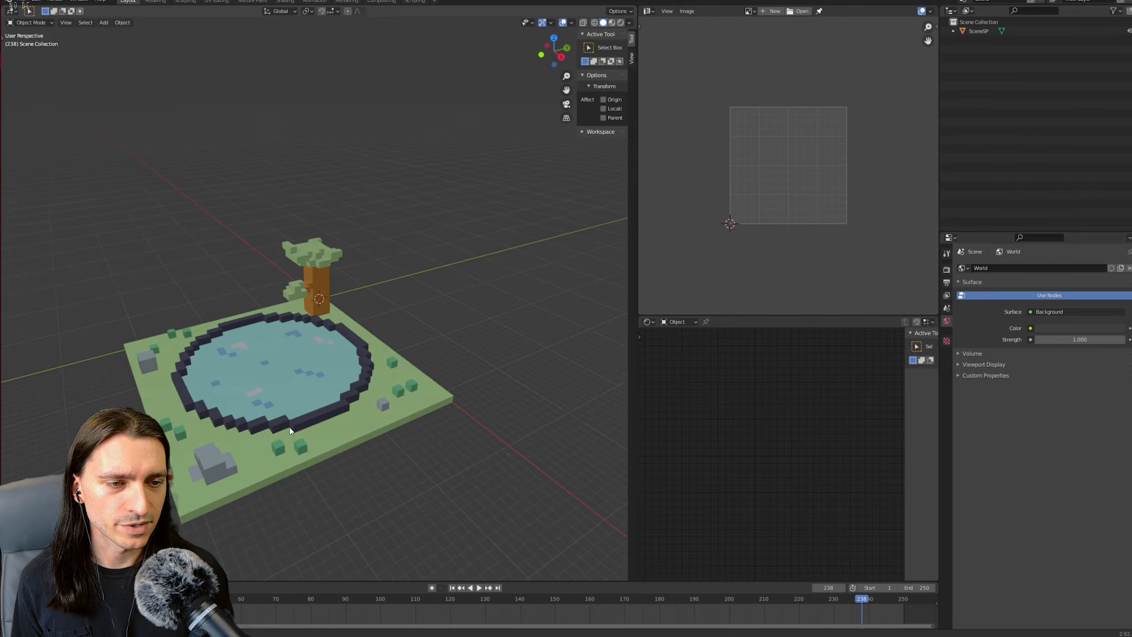
{"action": "key", "text": "KP_1"}
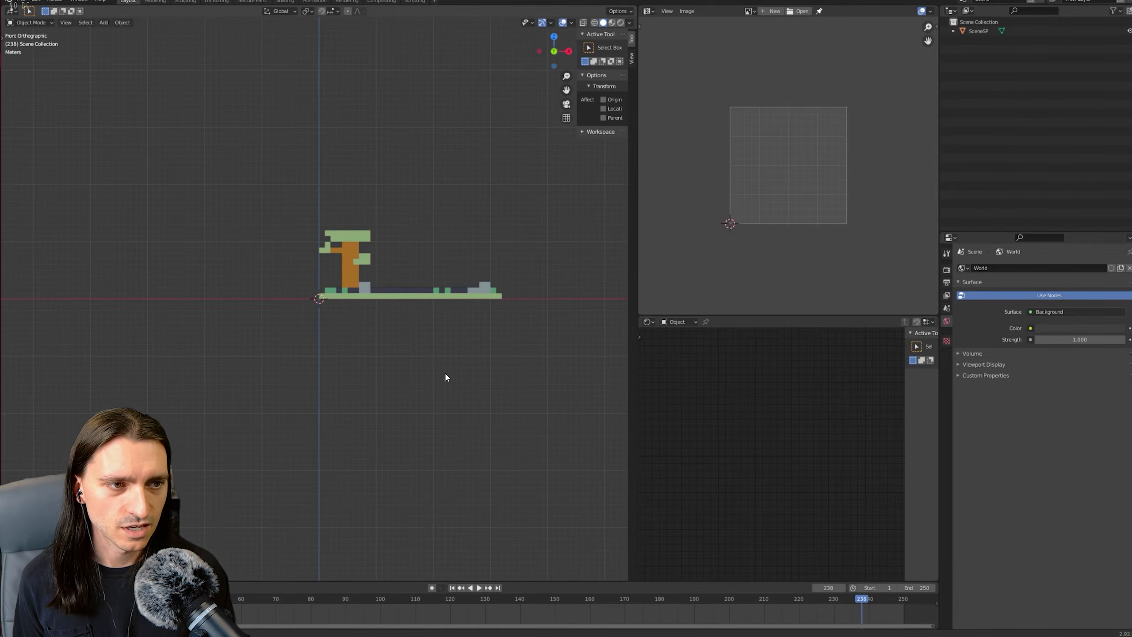
{"action": "left_click_drag", "start_coordinate": [464, 341], "coordinate": [361, 363]}
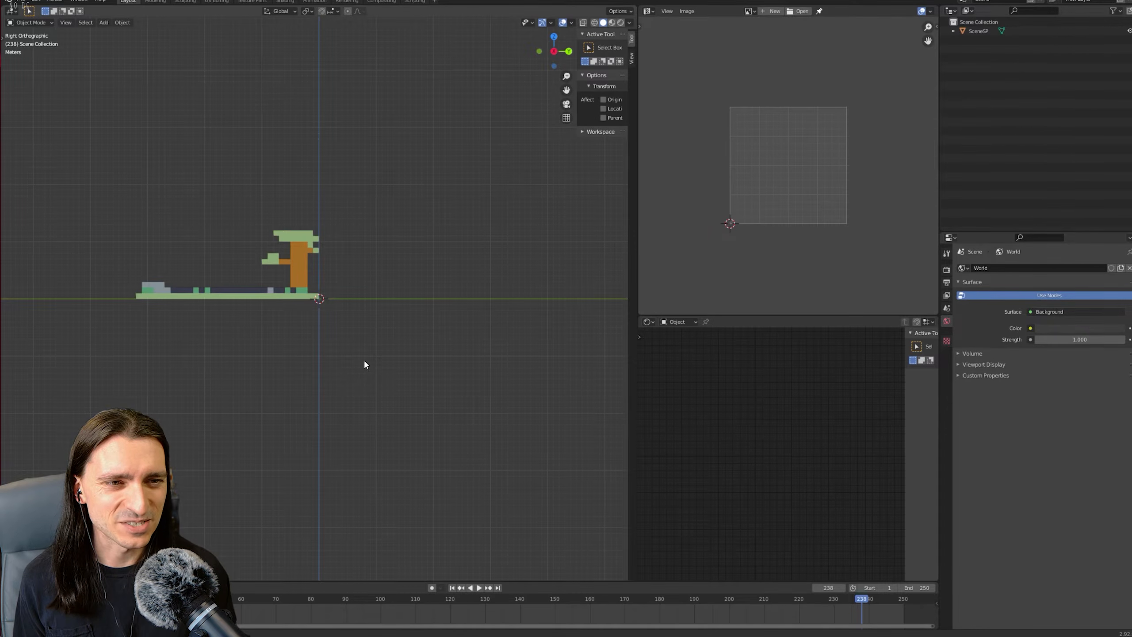
{"action": "scroll", "coordinate": [263, 281], "scroll_direction": "up", "scroll_amount": 5}
{"action": "left_click_drag", "start_coordinate": [264, 281], "coordinate": [331, 315]}
{"action": "scroll", "coordinate": [281, 285], "scroll_direction": "down", "scroll_amount": 5}
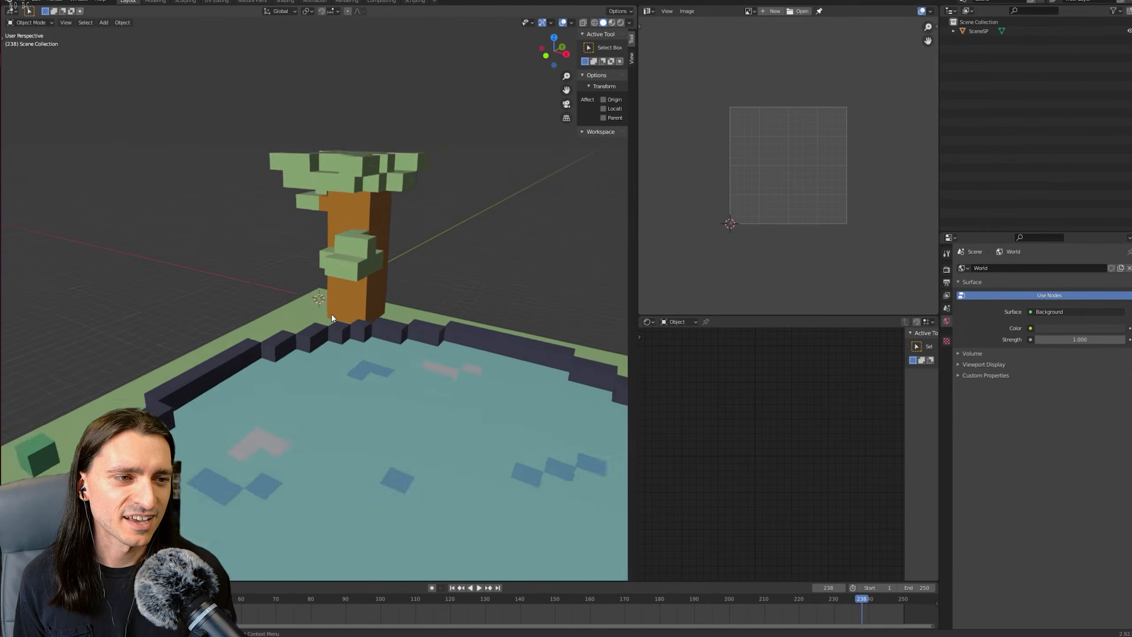
{"action": "scroll", "coordinate": [332, 315], "scroll_direction": "down", "scroll_amount": 3}
{"action": "mouse_move", "coordinate": [417, 383]}
{"action": "left_mouse_down"}
{"action": "mouse_move", "coordinate": [399, 385]}
{"action": "mouse_move", "coordinate": [419, 387]}
{"action": "left_mouse_up"}
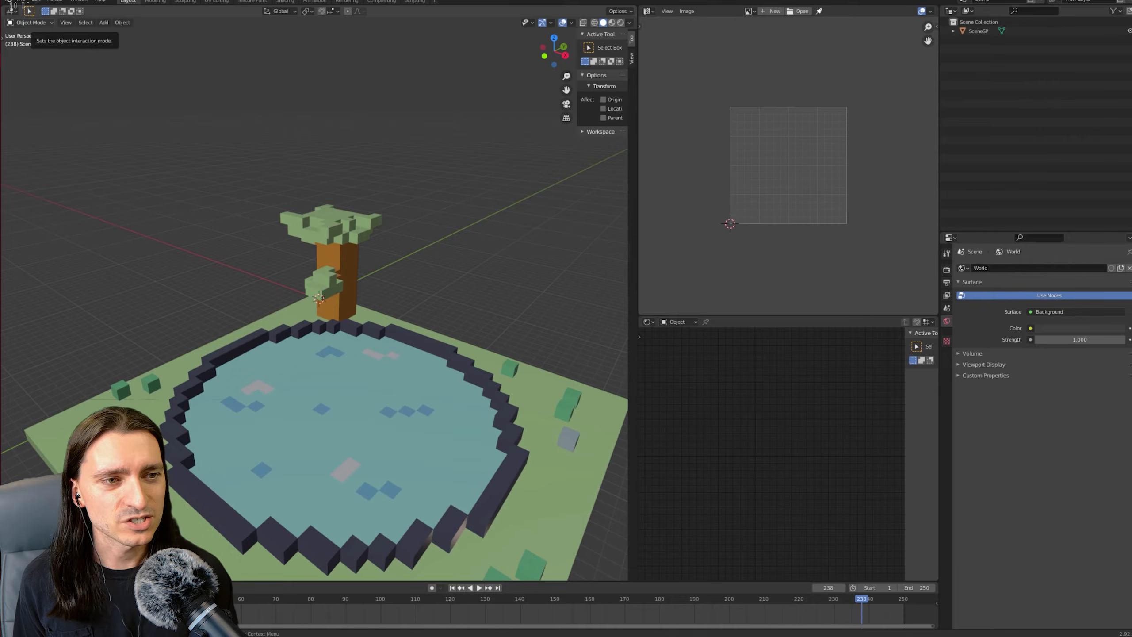
Switch the viewport to rendered shading to preview the scene with lighting.
{"action": "left_click", "coordinate": [20, 1]}
{"action": "mouse_move", "coordinate": [72, 131]}
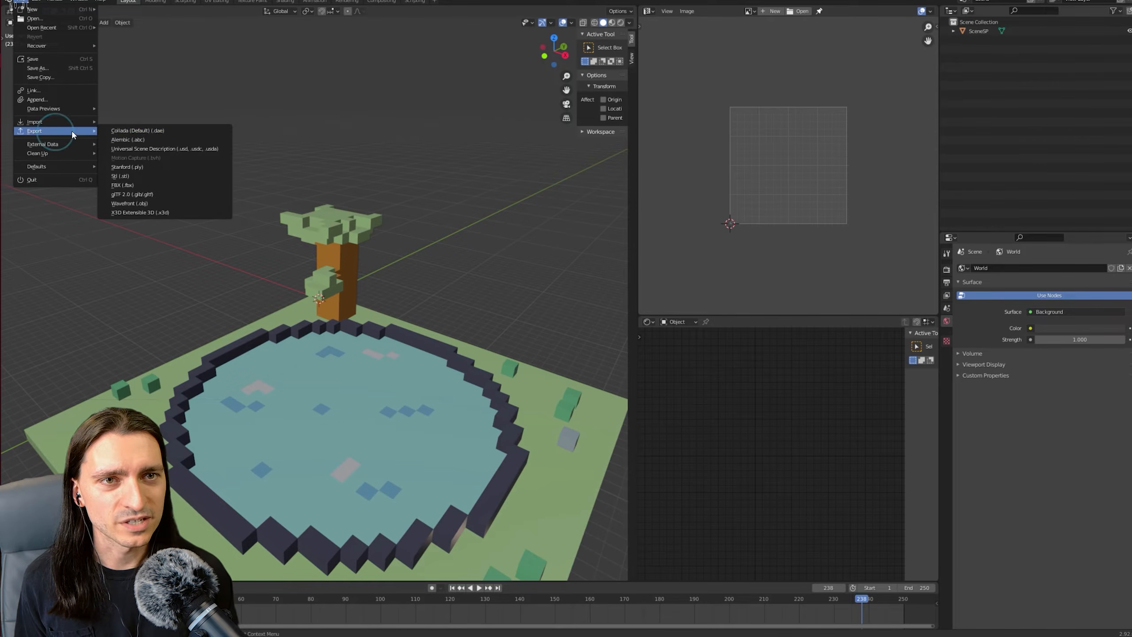
{"action": "left_click", "coordinate": [621, 23]}
{"action": "scroll", "coordinate": [470, 222], "scroll_direction": "down", "scroll_amount": 5}
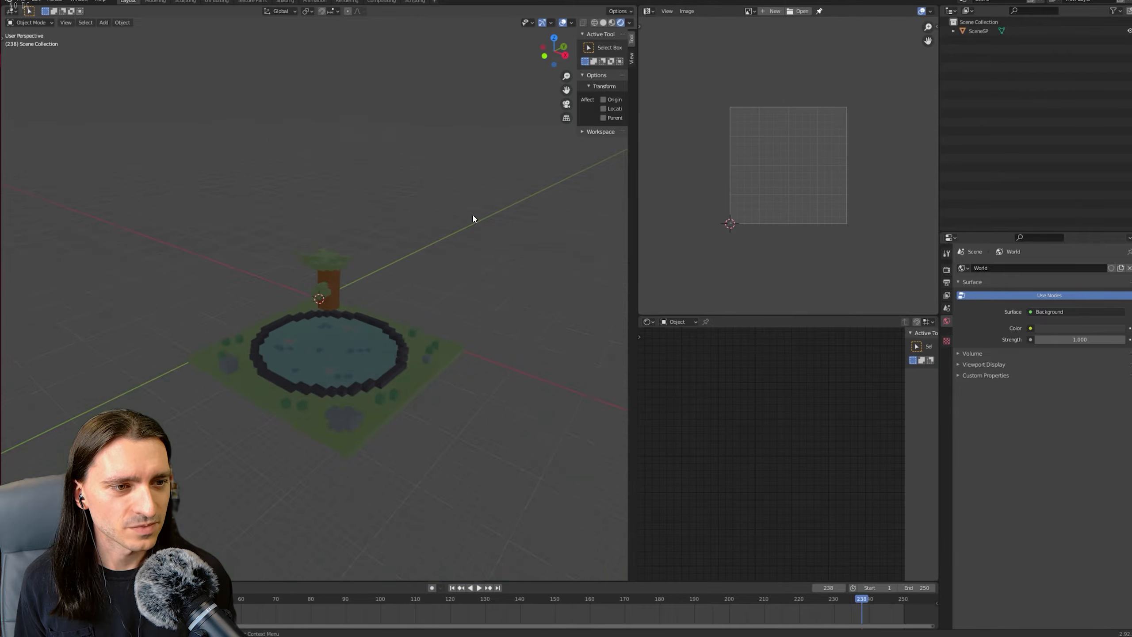
{"action": "mouse_move", "coordinate": [473, 215]}
{"action": "left_mouse_down"}
{"action": "mouse_move", "coordinate": [492, 203]}
{"action": "mouse_move", "coordinate": [468, 225]}
{"action": "left_mouse_up"}
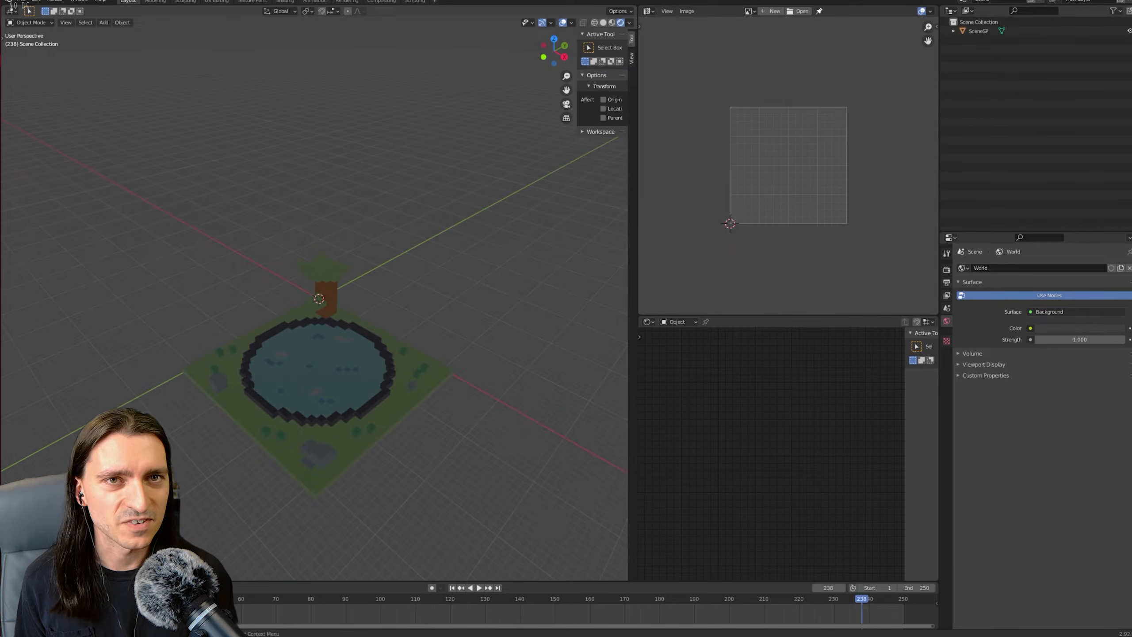
Start an FBX export and deselect the Camera, Lamp and Other object types.
{"action": "left_click", "coordinate": [21, 1]}
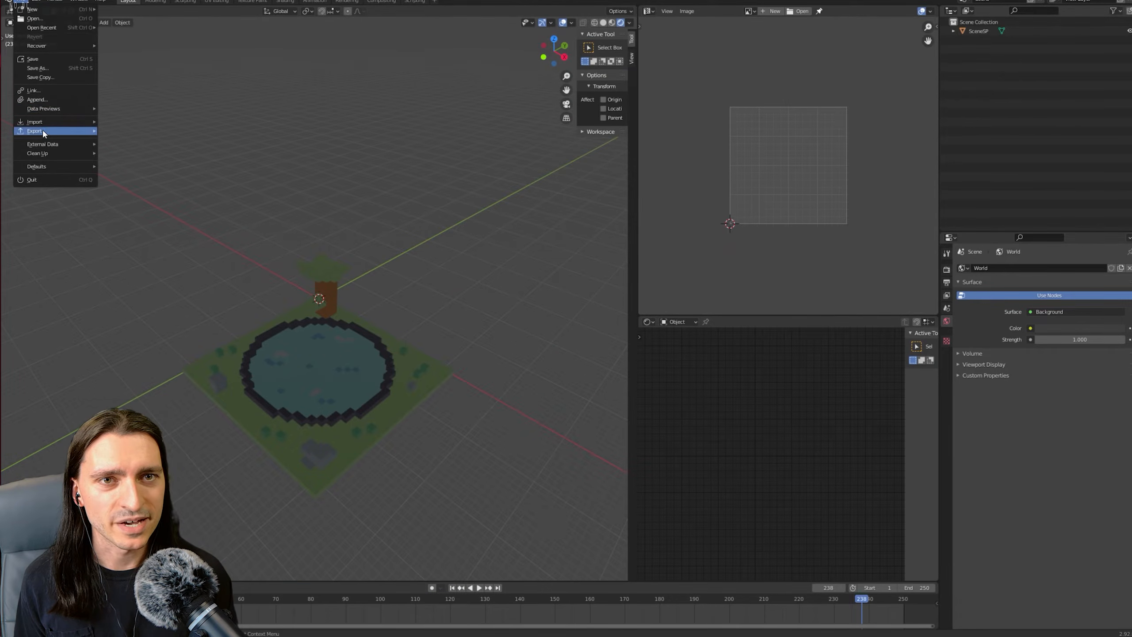
{"action": "mouse_move", "coordinate": [42, 130]}
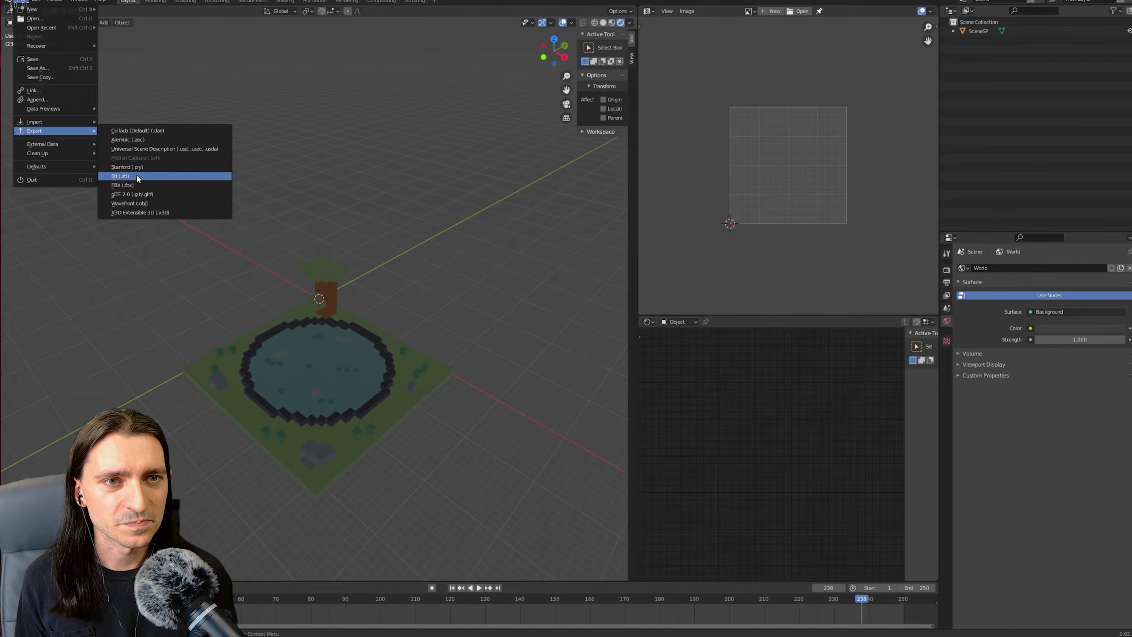
{"action": "left_click", "coordinate": [134, 186]}
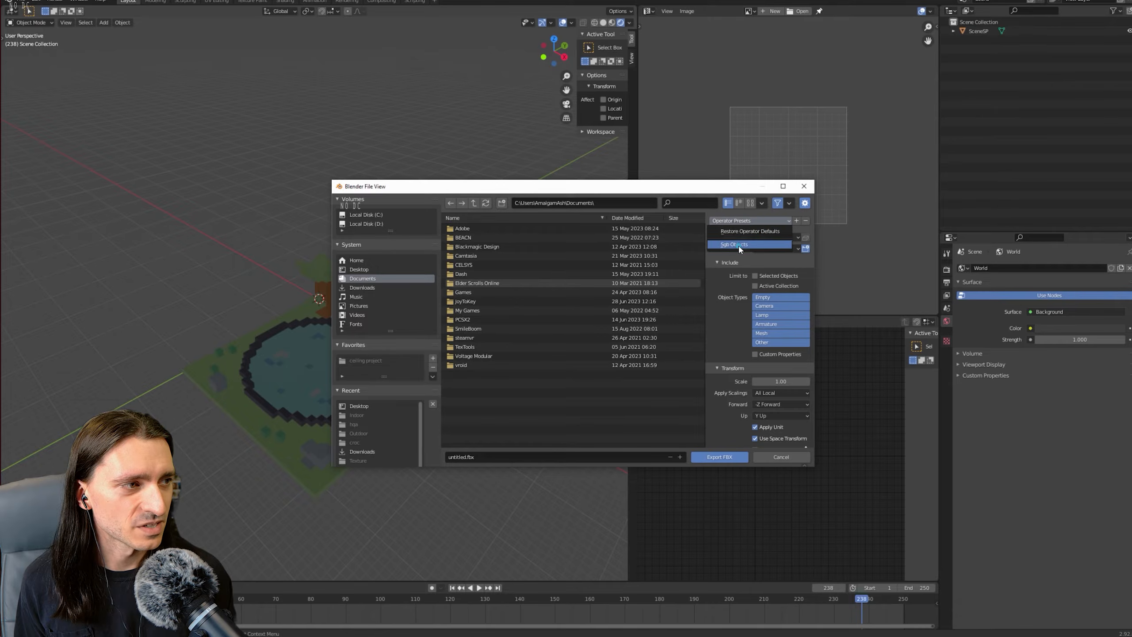
{"action": "left_click", "coordinate": [780, 305]}
{"action": "left_click", "coordinate": [780, 315]}
{"action": "left_click", "coordinate": [779, 341]}
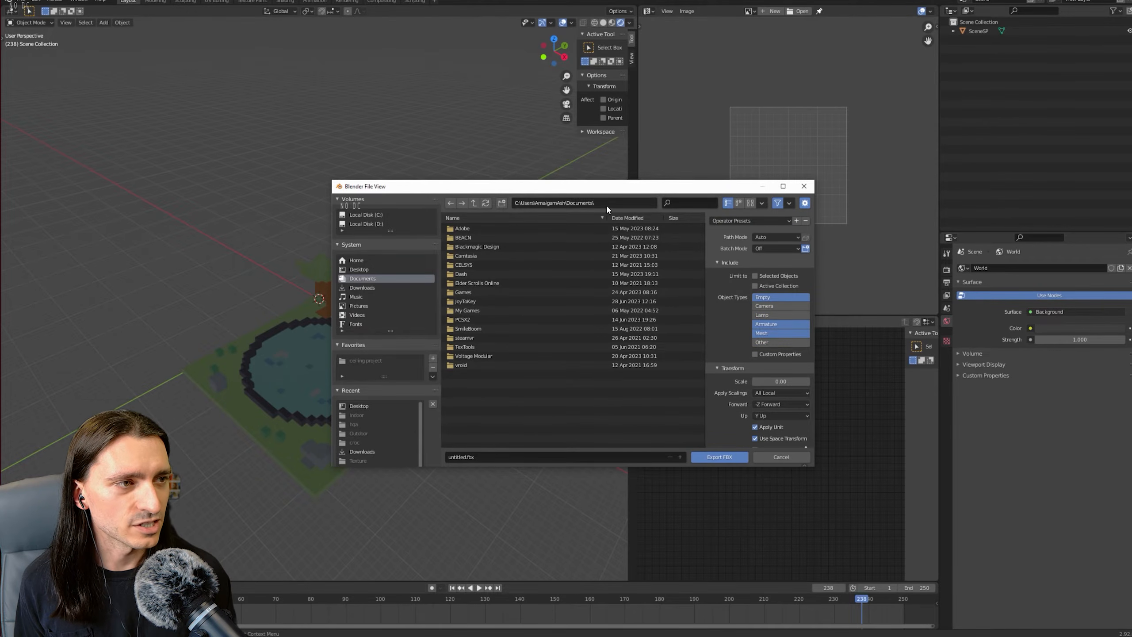
Export the scene to the Documents folder as SpritePileScene.fbx.
{"action": "left_click", "coordinate": [491, 454]}
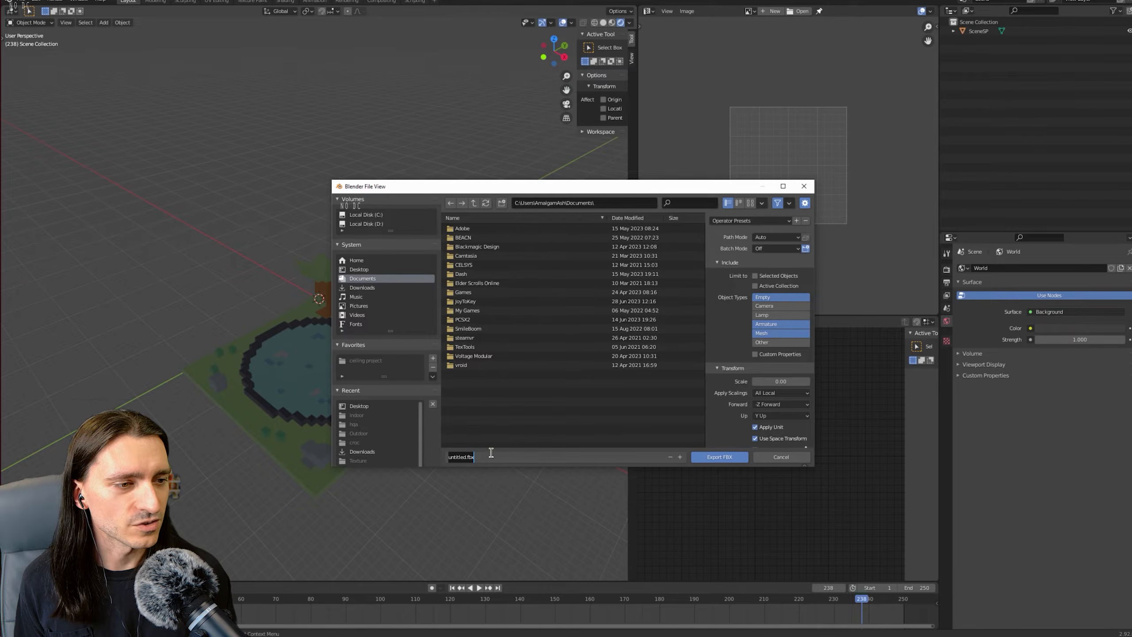
{"action": "type", "text": "S"}
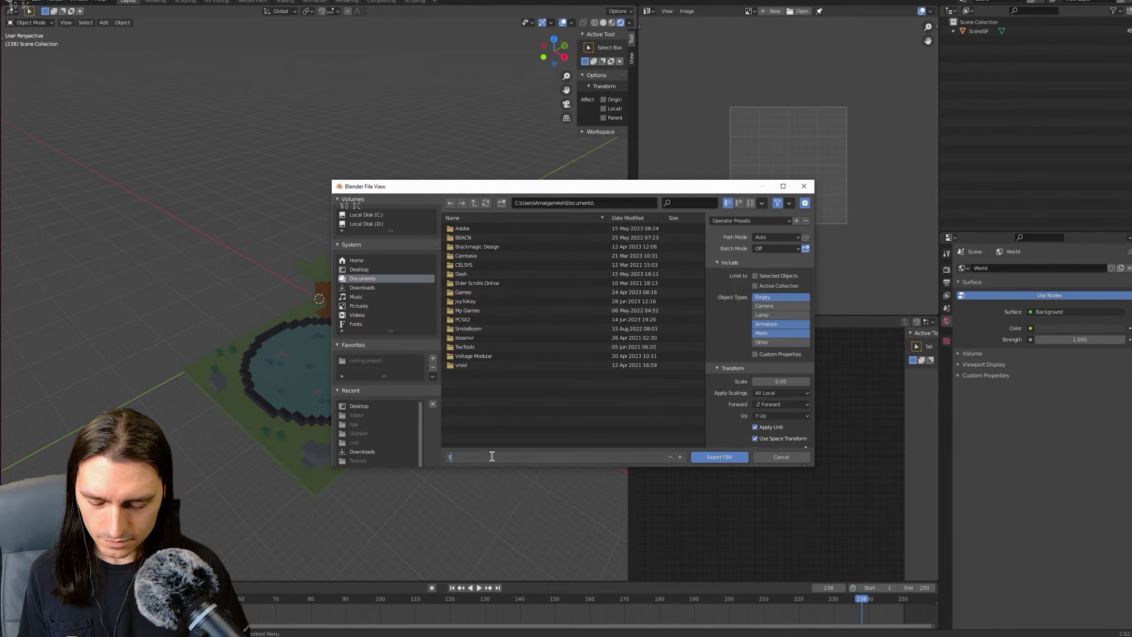
{"action": "type", "text": "pritePile"}
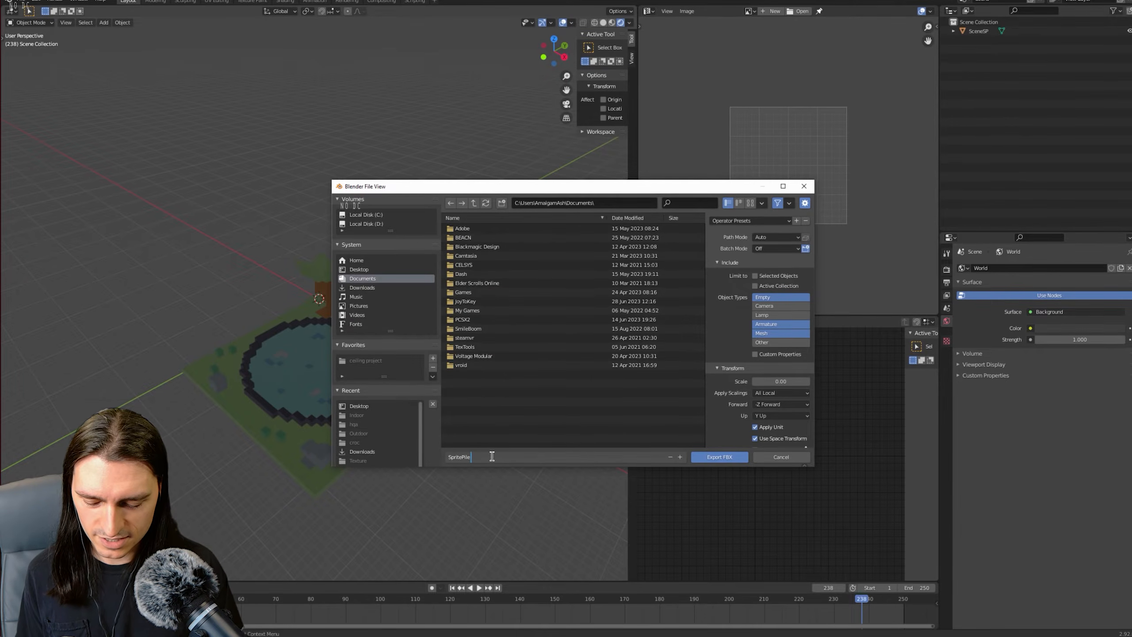
{"action": "type", "text": "Scene"}
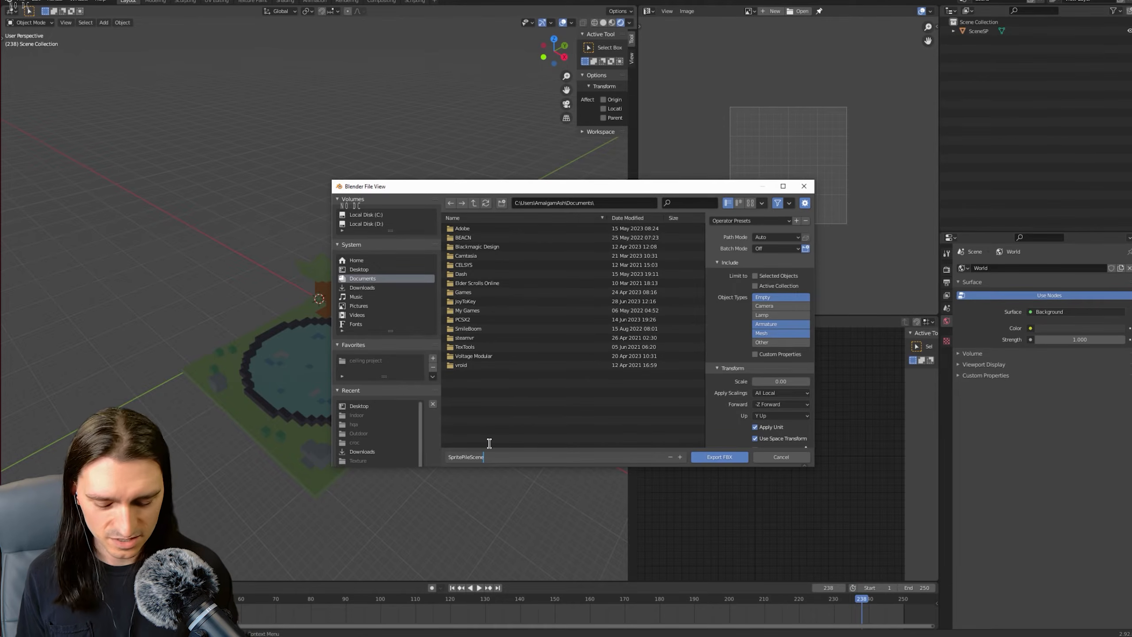
{"action": "type", "text": ".fbx"}
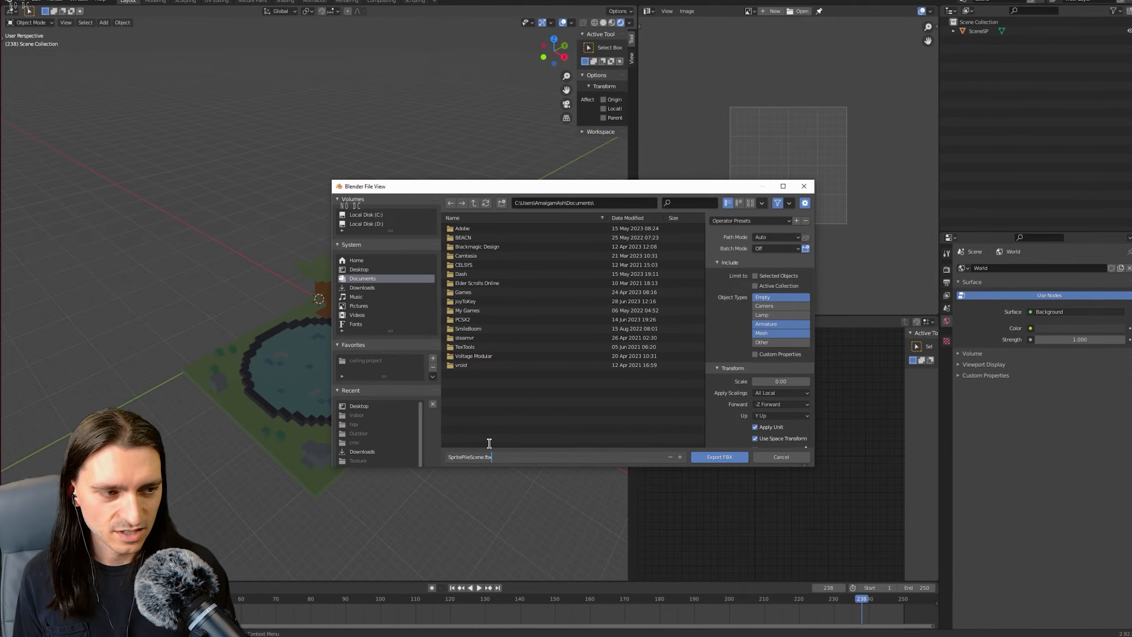
{"action": "left_click", "coordinate": [722, 461]}
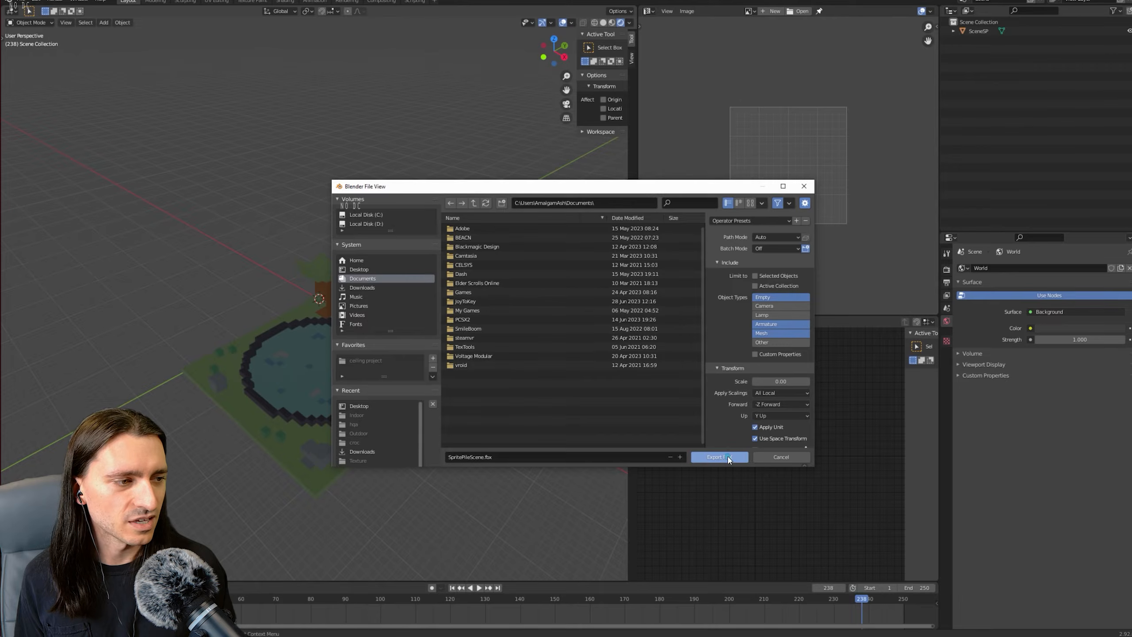
{"action": "left_click", "coordinate": [721, 458]}
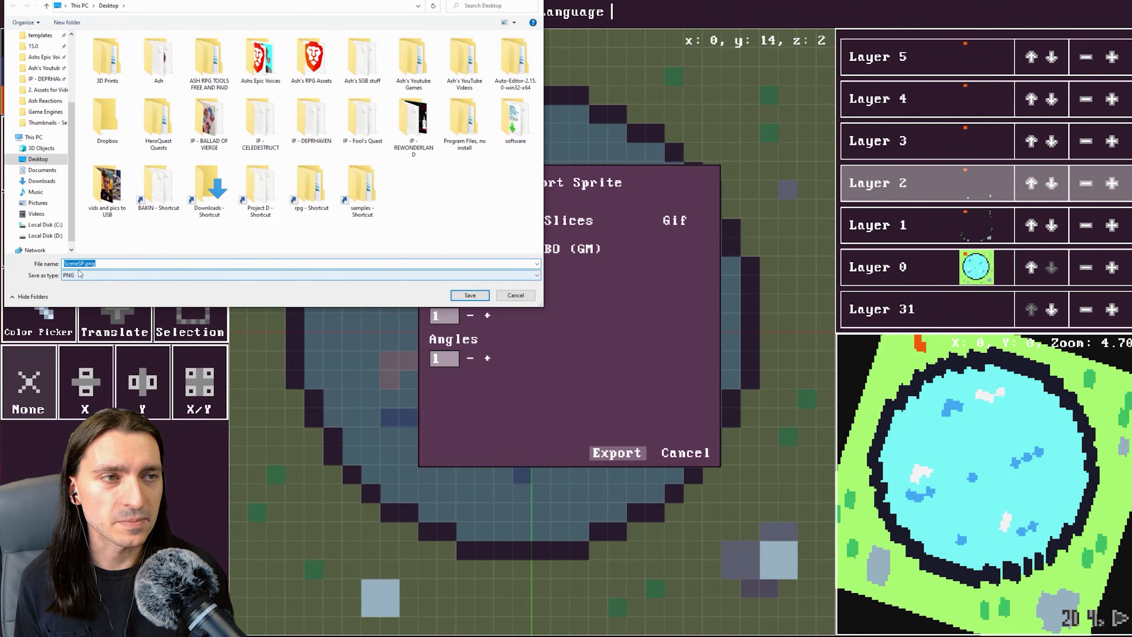
In the sprite editor, save the sprite sheet as SceneSP.png on the Desktop and open that image from the Desktop folder.
{"action": "left_click", "coordinate": [470, 295]}
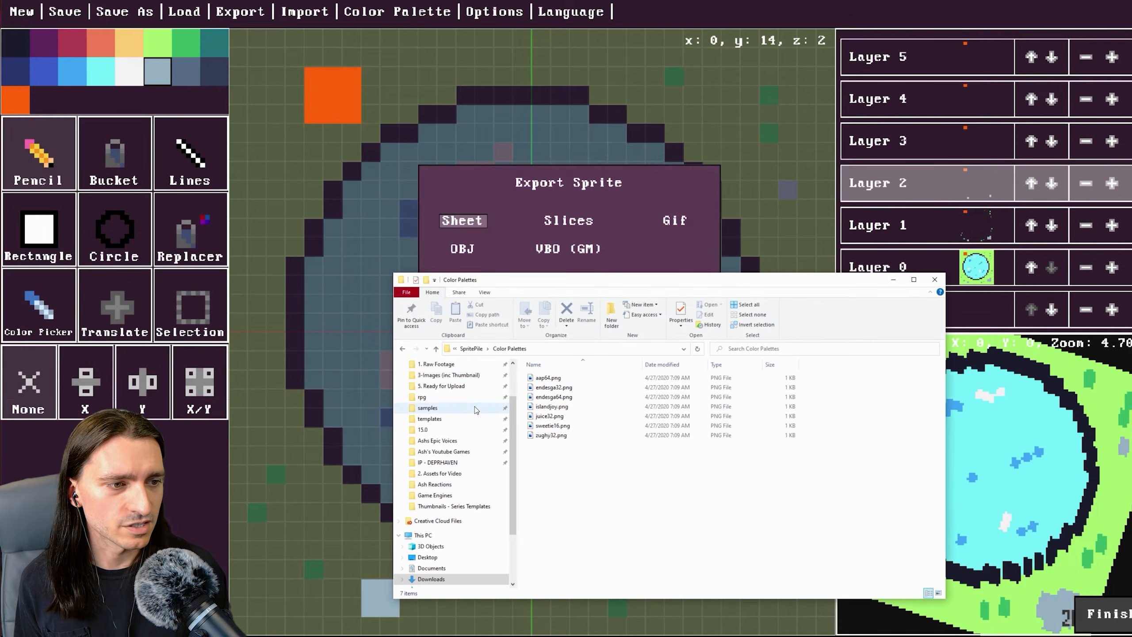
{"action": "scroll", "coordinate": [444, 392], "scroll_direction": "up", "scroll_amount": 2}
{"action": "left_click", "coordinate": [442, 383]}
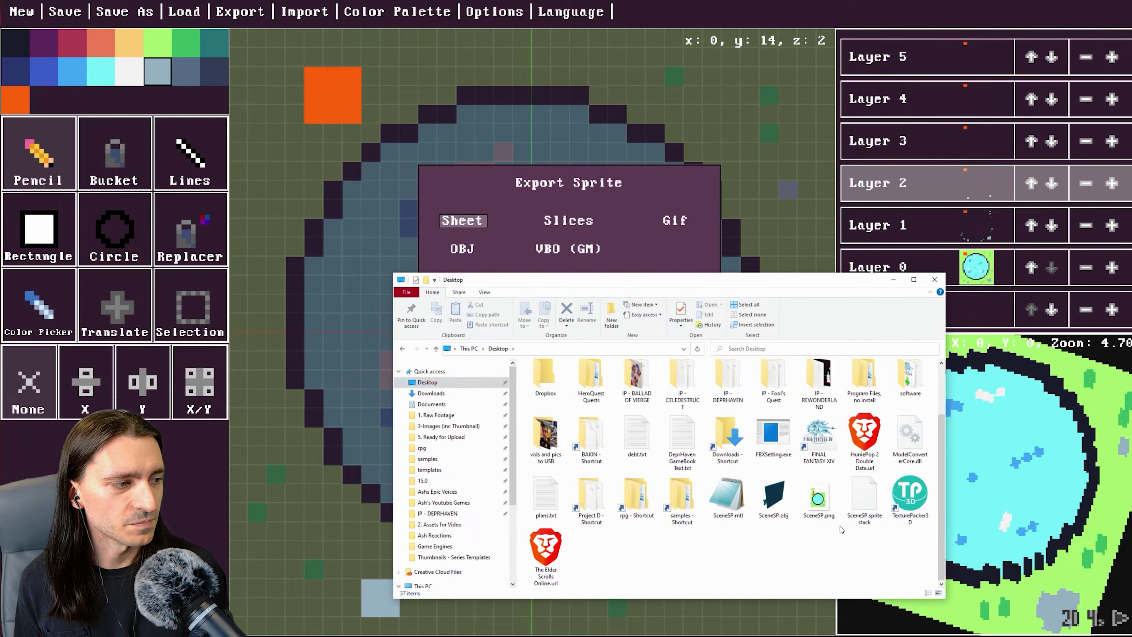
{"action": "double_click", "coordinate": [819, 499]}
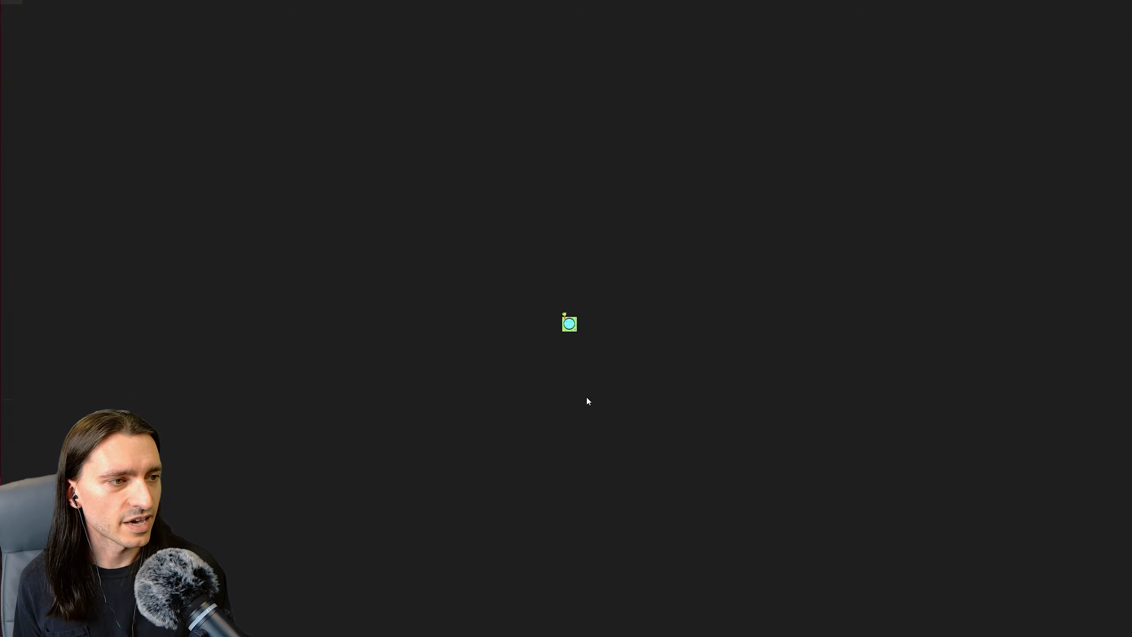
Zoom in and out on the exported sprite sheet image in the viewer.
{"action": "scroll", "coordinate": [581, 372], "scroll_direction": "up", "scroll_amount": 10}
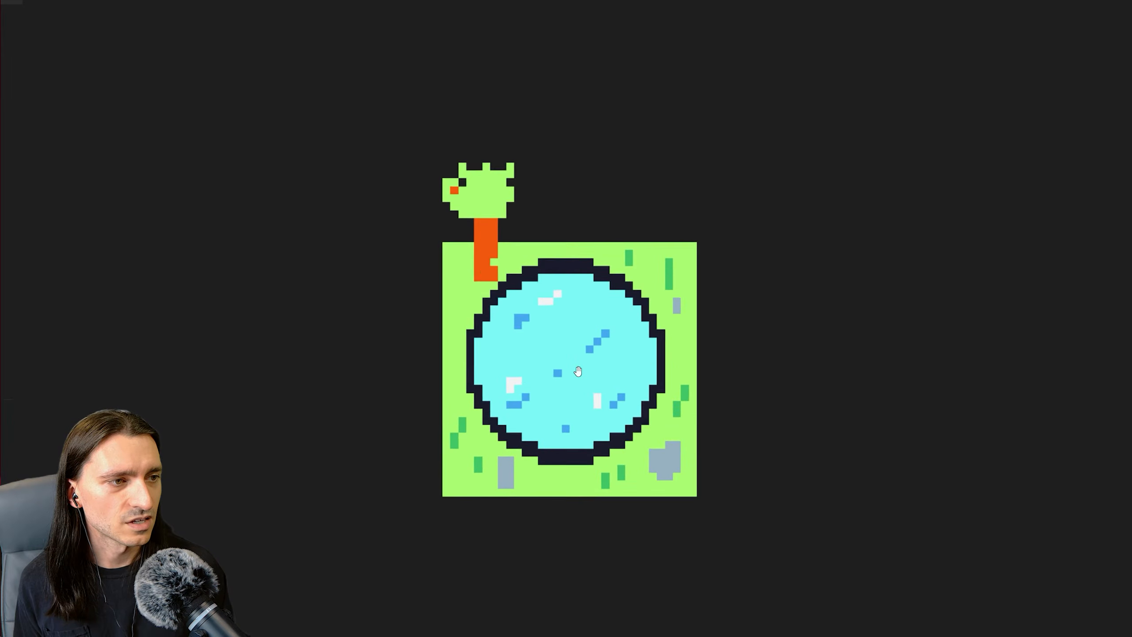
{"action": "scroll", "coordinate": [577, 372], "scroll_direction": "up", "scroll_amount": 2}
{"action": "scroll", "coordinate": [576, 369], "scroll_direction": "down", "scroll_amount": 3}
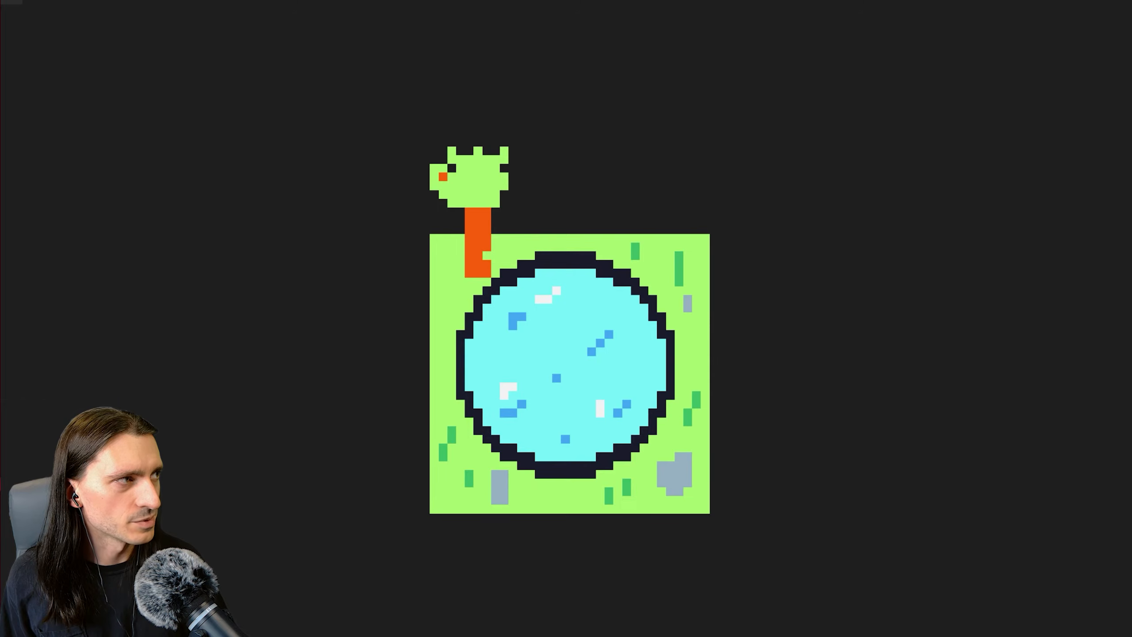
{"action": "scroll", "coordinate": [718, 296], "scroll_direction": "up", "scroll_amount": 1}
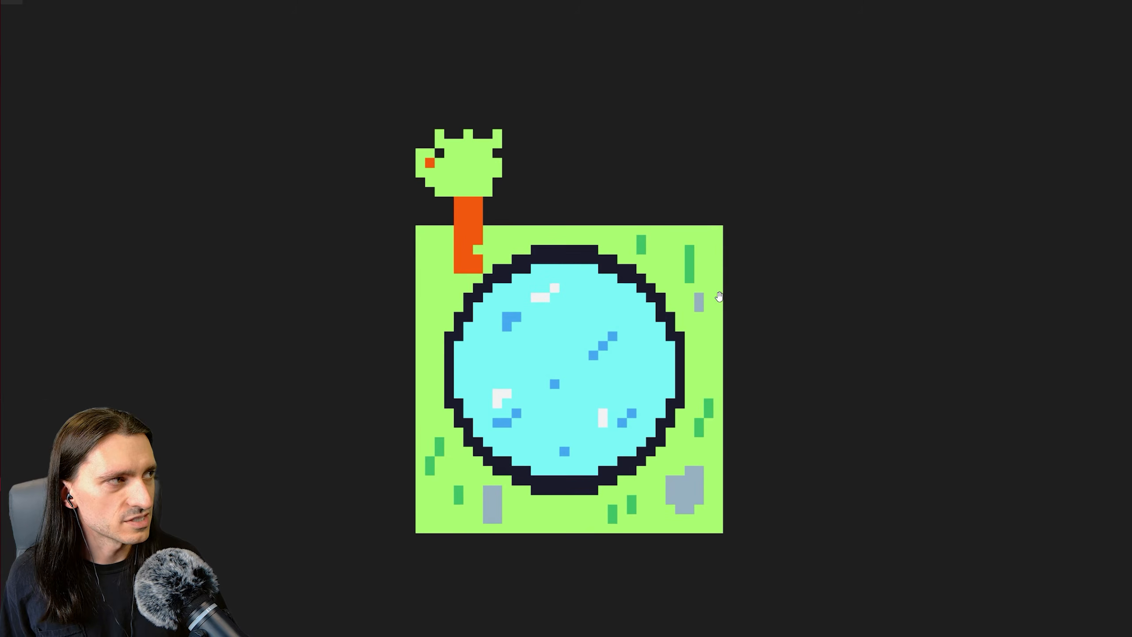
{"action": "scroll", "coordinate": [758, 308], "scroll_direction": "down", "scroll_amount": 5}
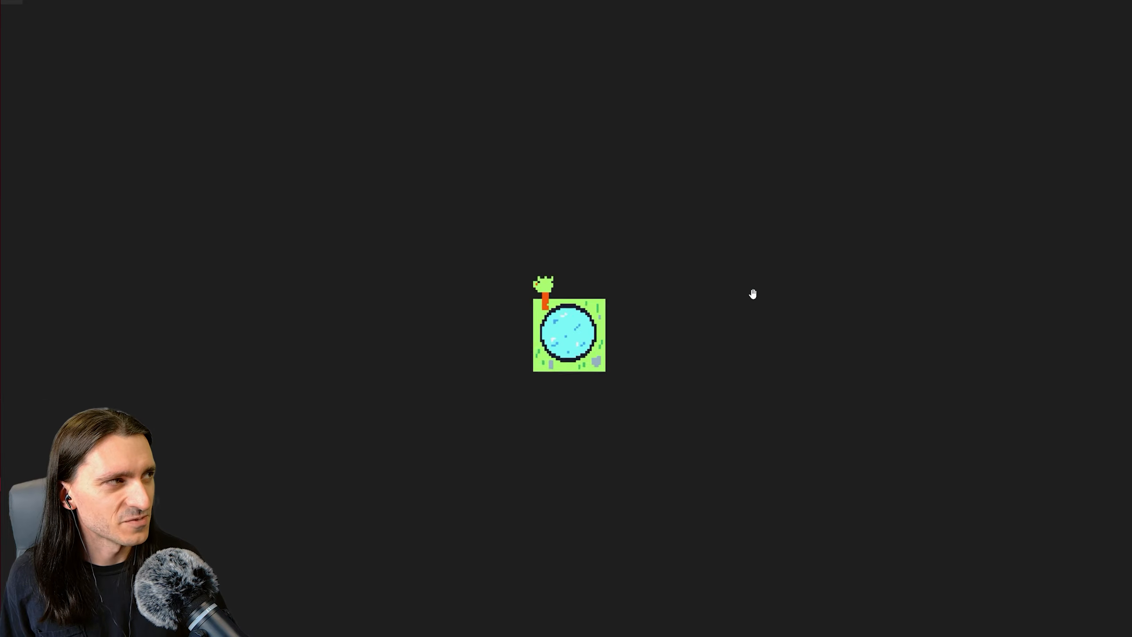
{"action": "scroll", "coordinate": [751, 295], "scroll_direction": "down", "scroll_amount": 1}
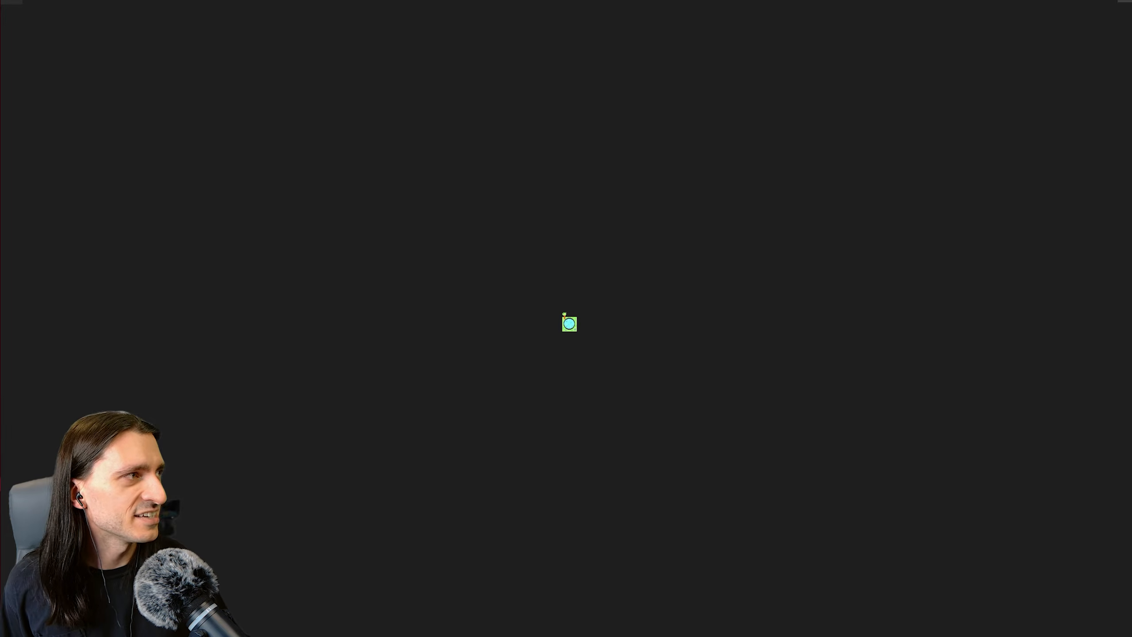
Close the image viewer and set the sprite sheet export's scale to 4 and angles to 4.
{"action": "left_click", "coordinate": [1126, 2]}
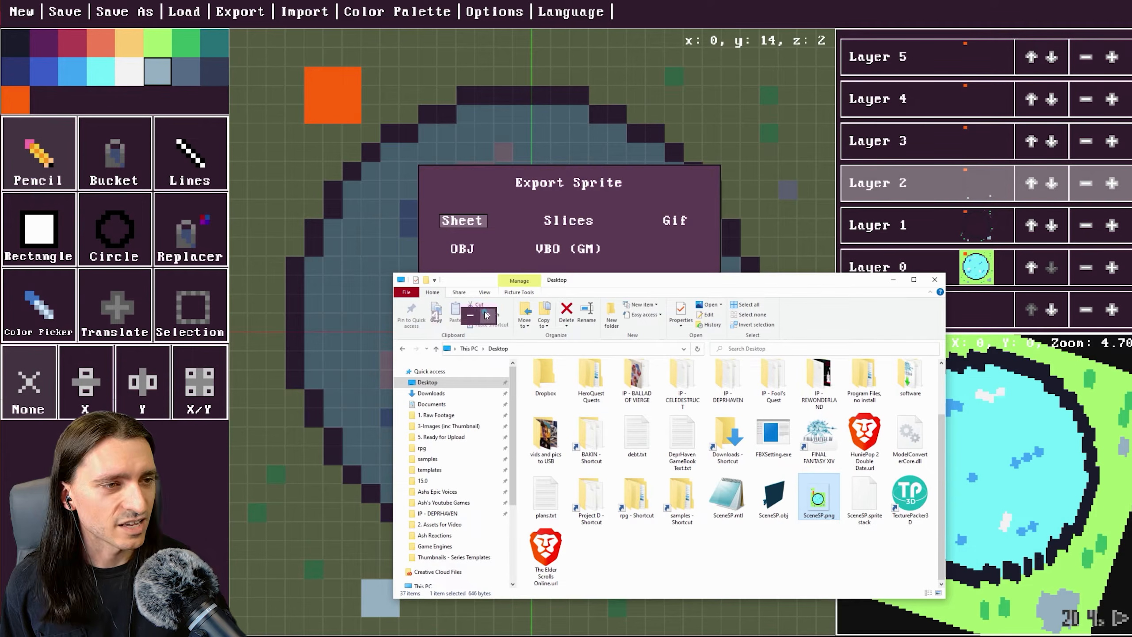
{"action": "left_click", "coordinate": [486, 315]}
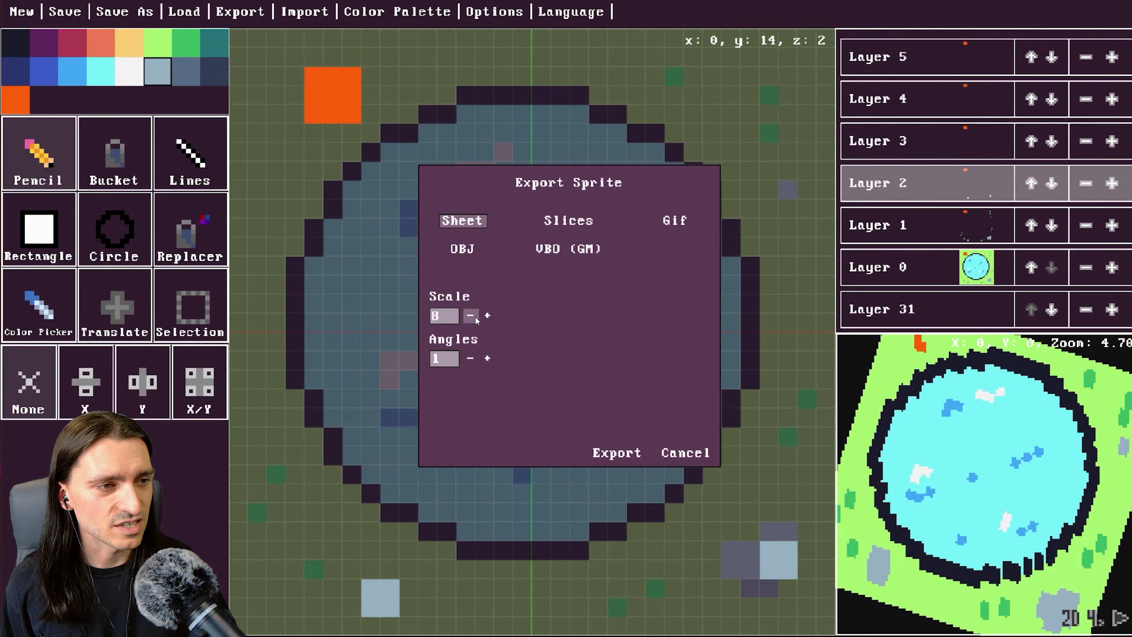
{"action": "left_click", "coordinate": [470, 316]}
{"action": "left_click", "coordinate": [470, 316]}
{"action": "left_click", "coordinate": [488, 359]}
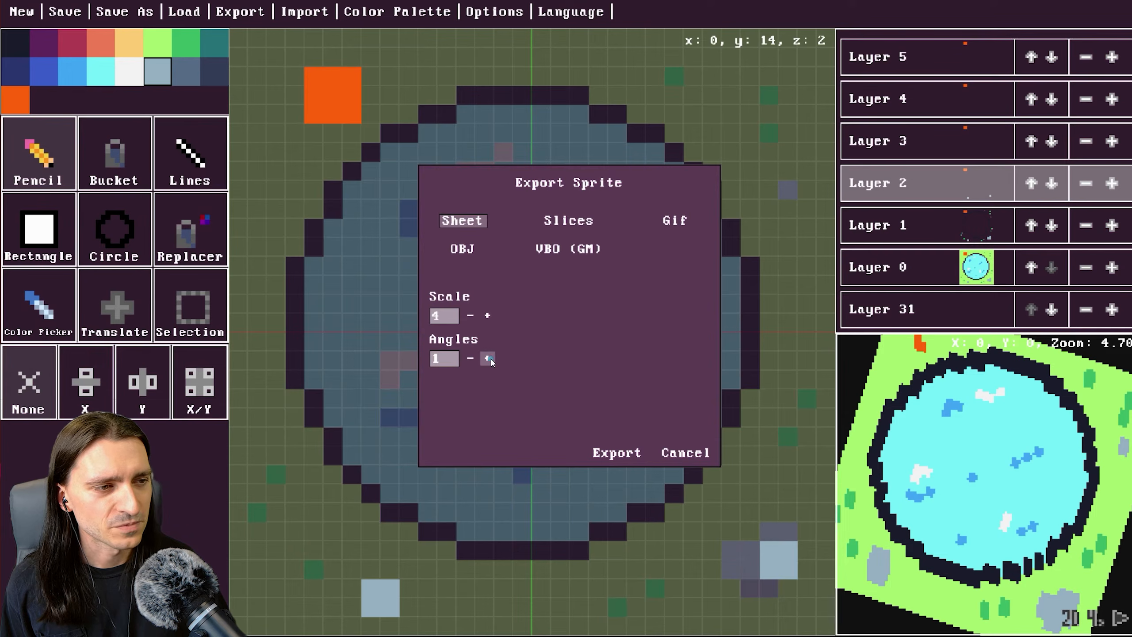
{"action": "left_click", "coordinate": [488, 359]}
{"action": "left_click", "coordinate": [489, 359]}
{"action": "left_click", "coordinate": [492, 358]}
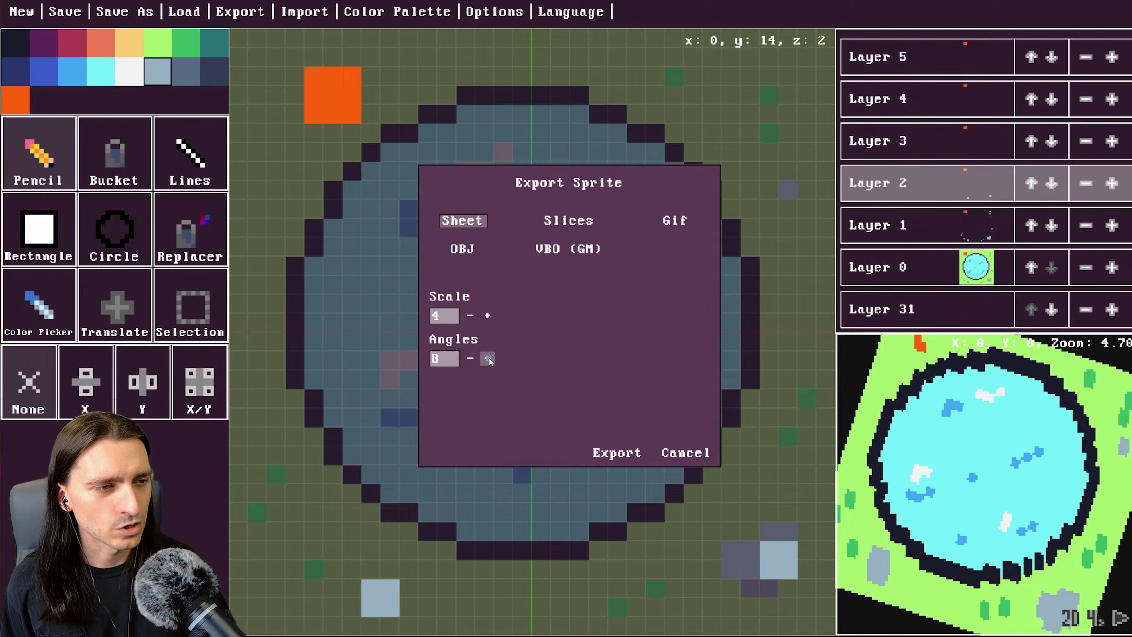
{"action": "left_click", "coordinate": [490, 358]}
{"action": "left_click", "coordinate": [489, 359]}
{"action": "left_click", "coordinate": [471, 359]}
{"action": "left_click", "coordinate": [471, 359]}
{"action": "left_click", "coordinate": [470, 359]}
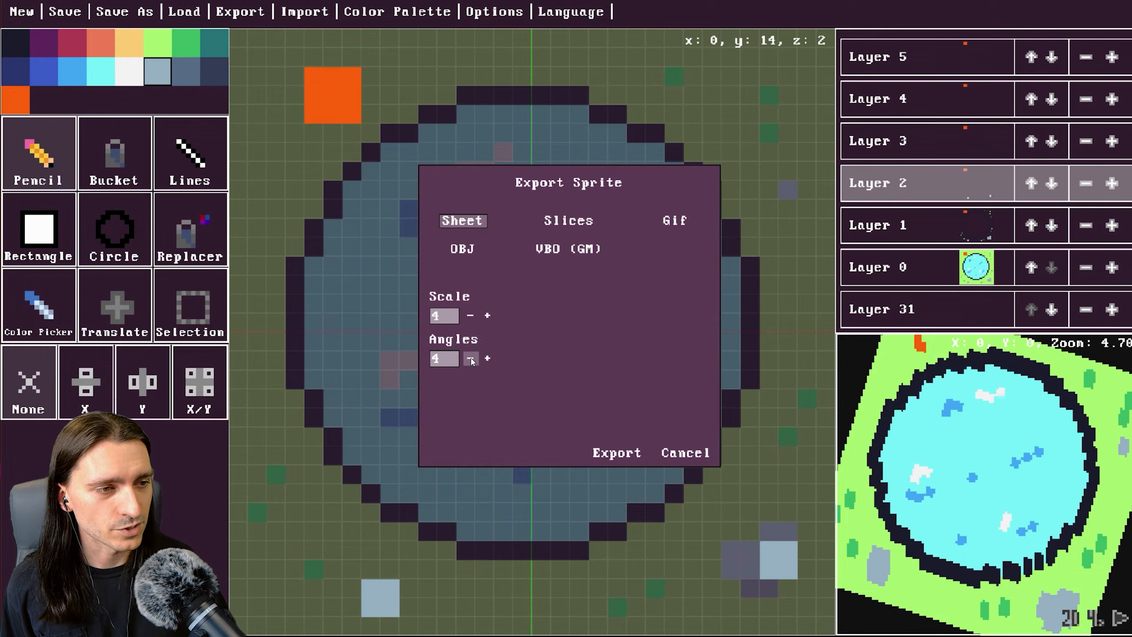
Export the sprite sheet to the Desktop as SceneSP2.png.
{"action": "left_click", "coordinate": [629, 454]}
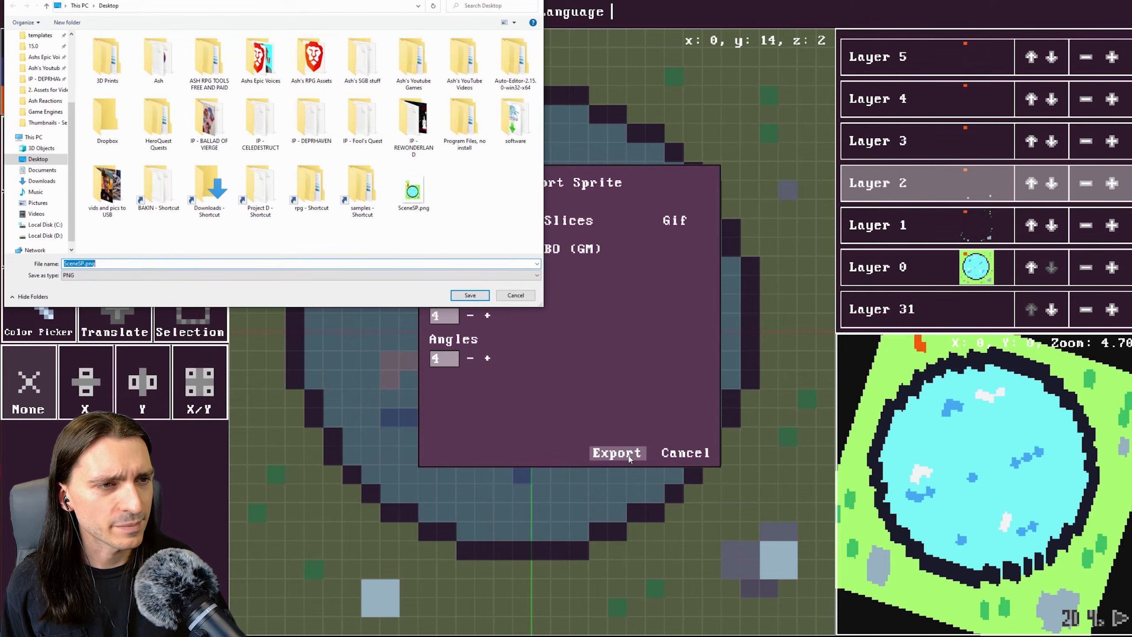
{"action": "left_click", "coordinate": [84, 264]}
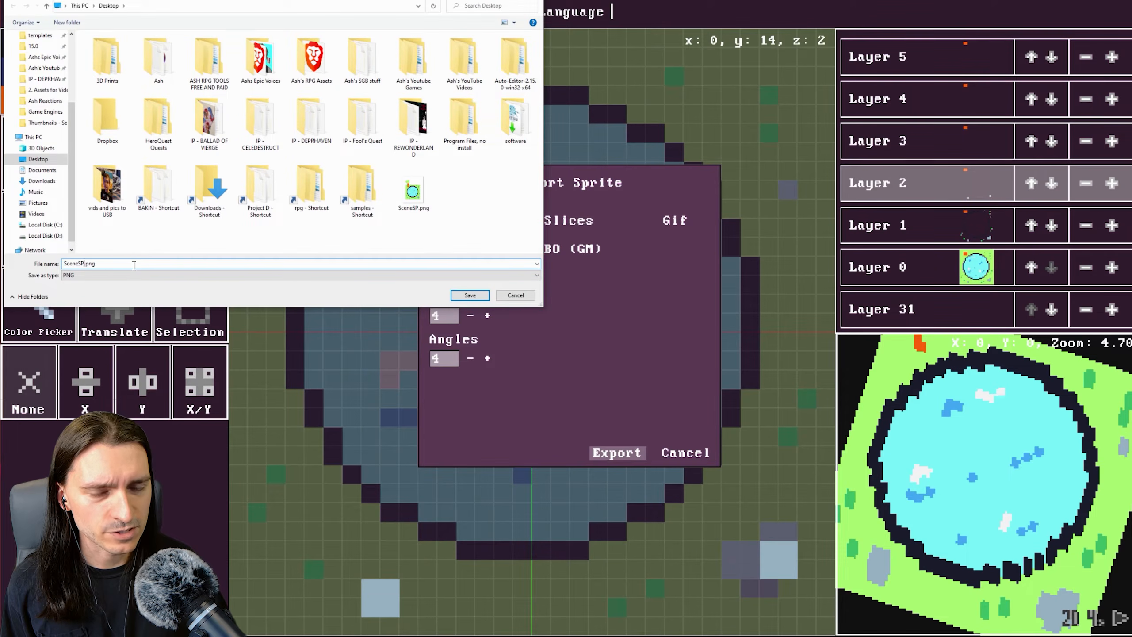
{"action": "left_click", "coordinate": [473, 297]}
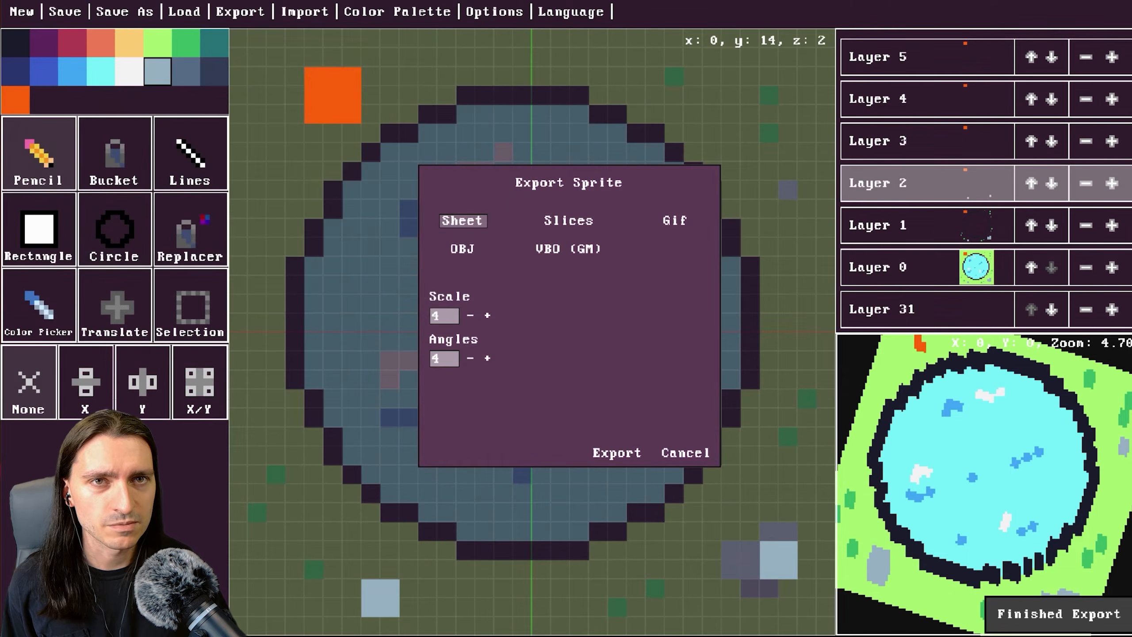
Open SceneSP2.png from the Desktop folder and zoom in on the sprite sheet.
{"action": "left_click", "coordinate": [767, 551]}
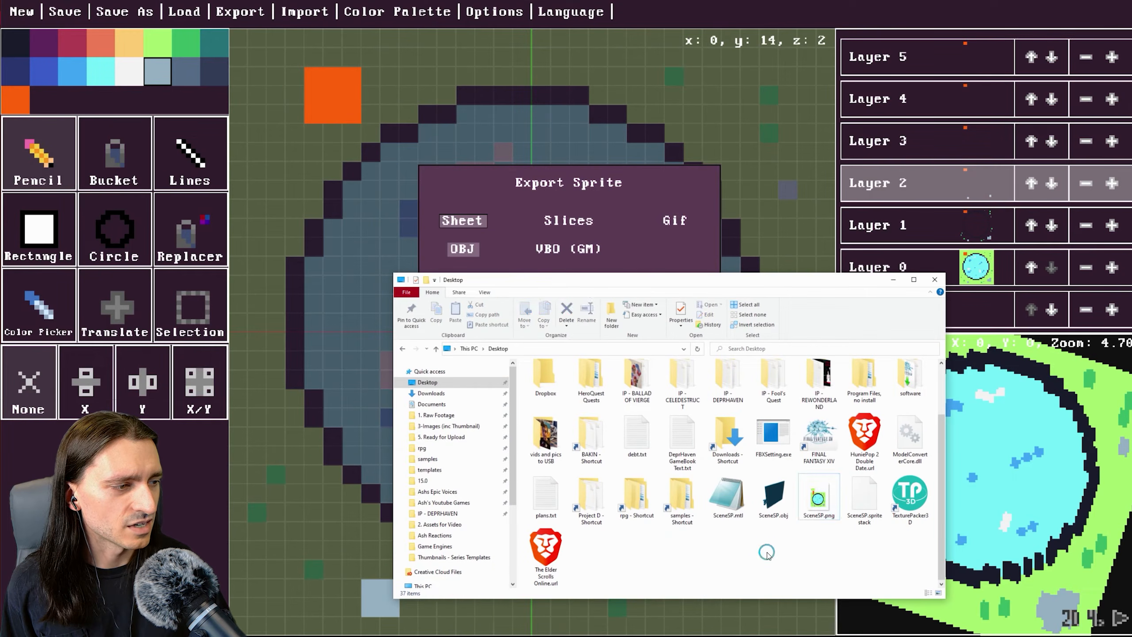
{"action": "double_click", "coordinate": [824, 509]}
{"action": "left_click", "coordinate": [1121, 7]}
{"action": "double_click", "coordinate": [598, 558]}
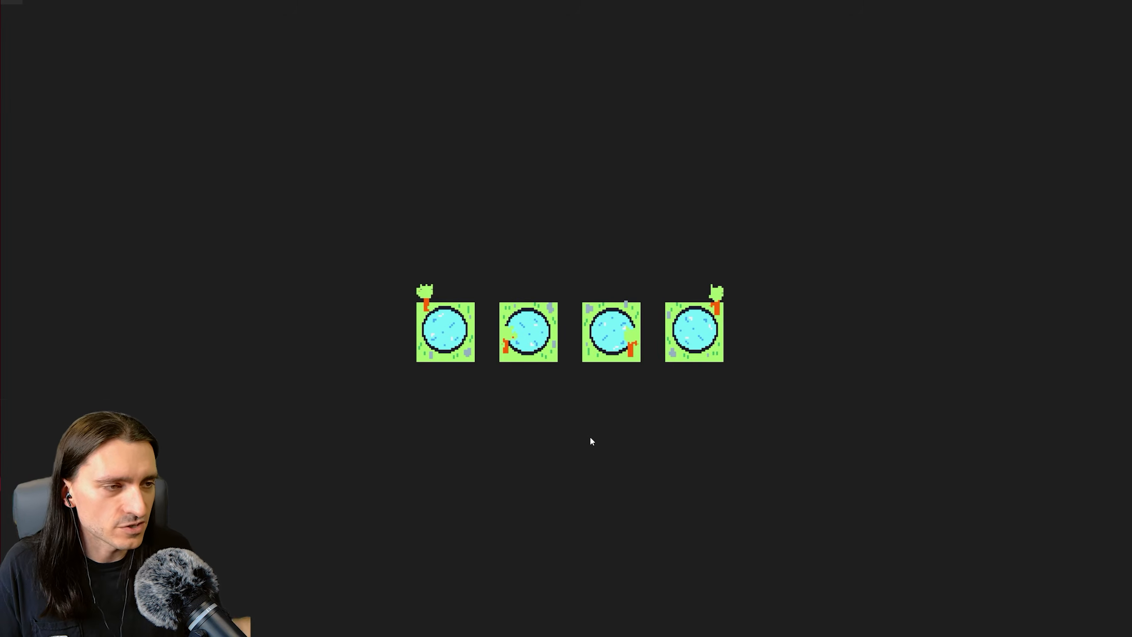
{"action": "scroll", "coordinate": [441, 393], "scroll_direction": "up", "scroll_amount": 5}
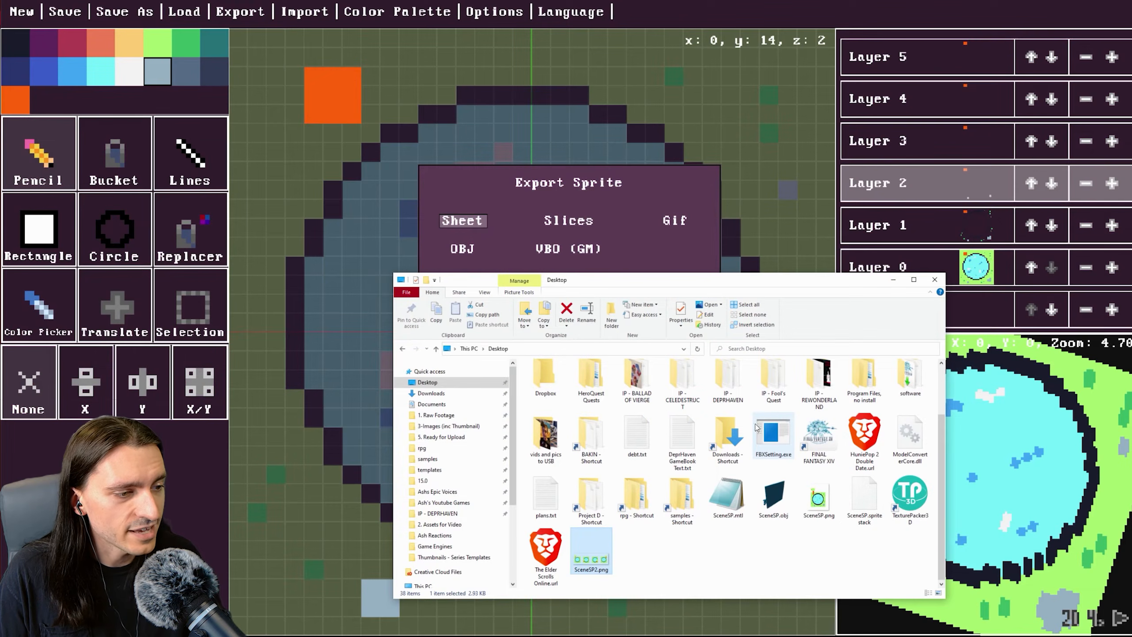
Set the sprite sheet export's scale to 8 and angles to 16.
{"action": "left_click", "coordinate": [894, 280]}
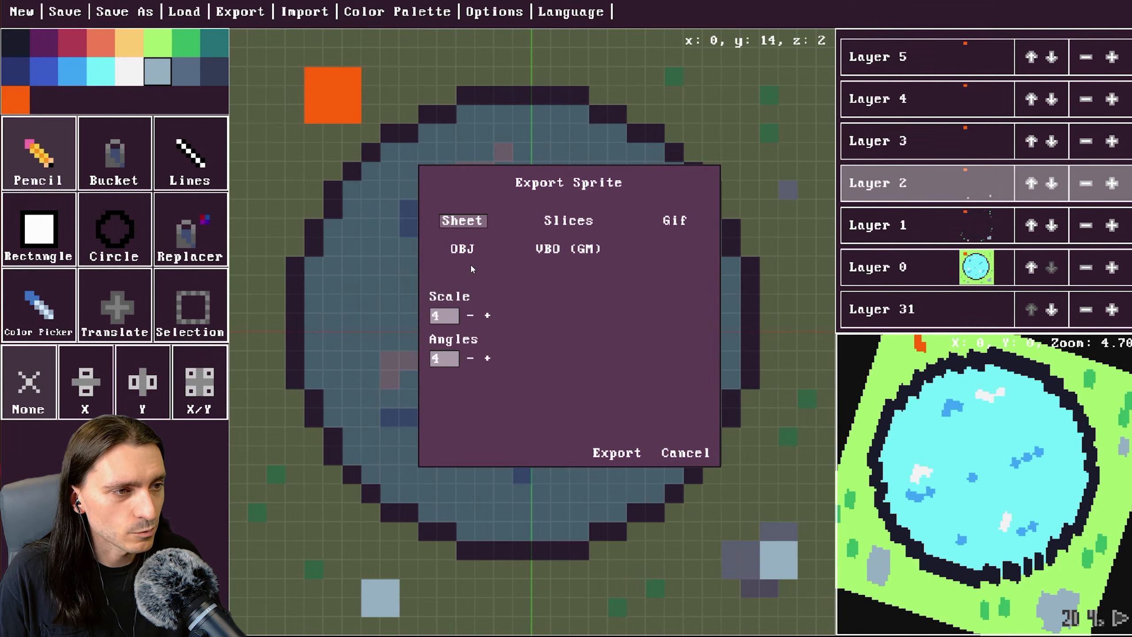
{"action": "left_click", "coordinate": [488, 317]}
{"action": "left_click", "coordinate": [488, 317]}
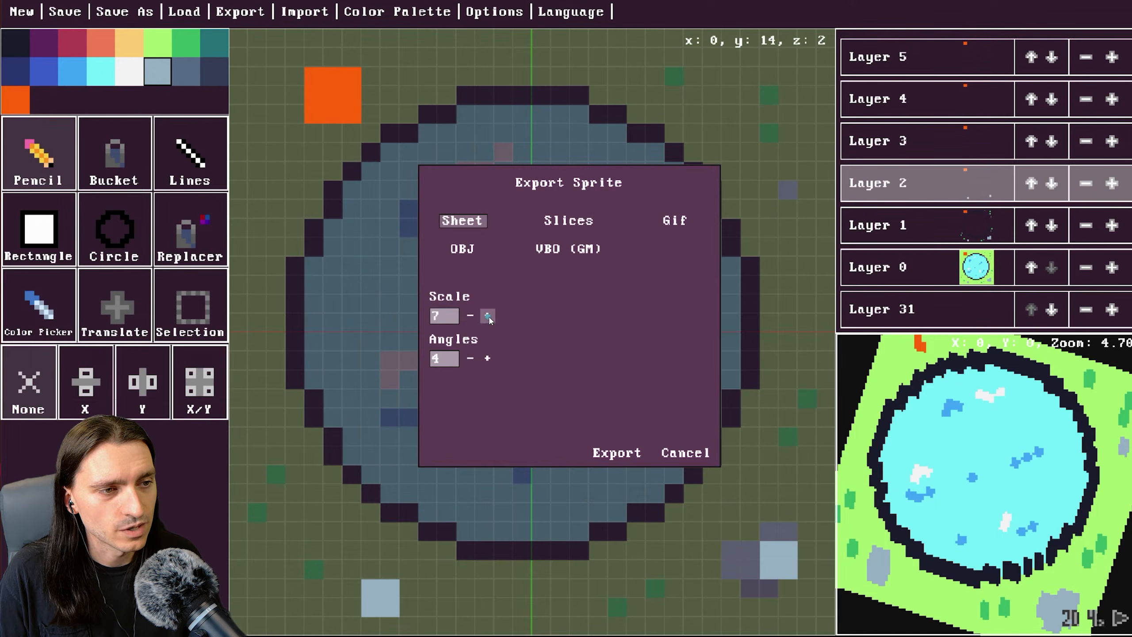
{"action": "left_click", "coordinate": [488, 358]}
{"action": "left_click", "coordinate": [488, 358]}
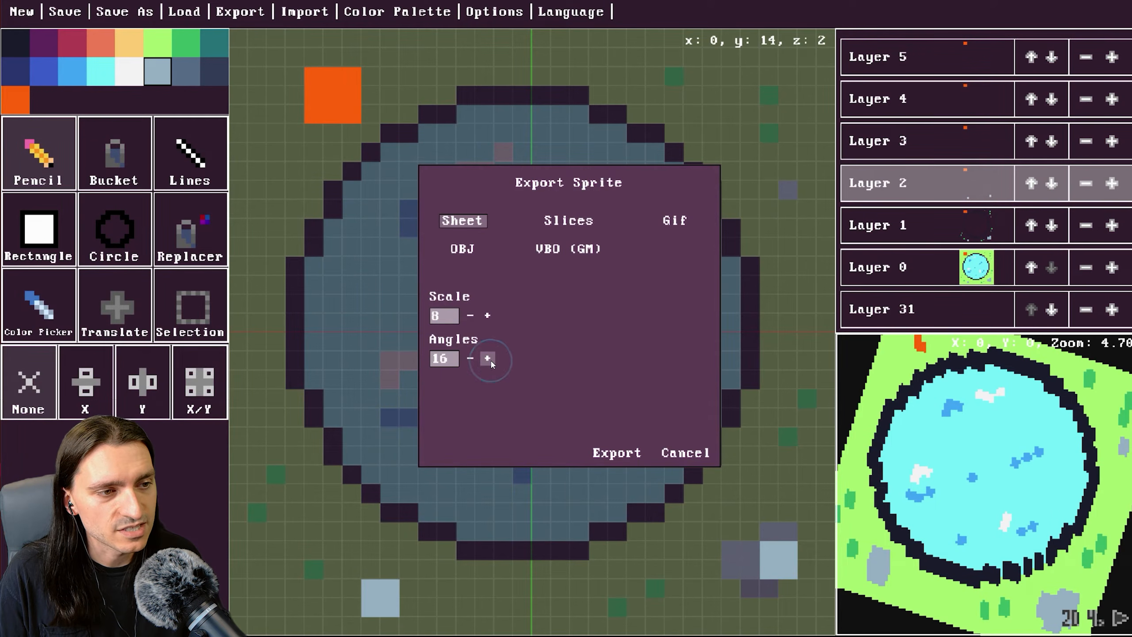
Export the sprite sheet to the Desktop as SceneSP3.png.
{"action": "left_click", "coordinate": [616, 454]}
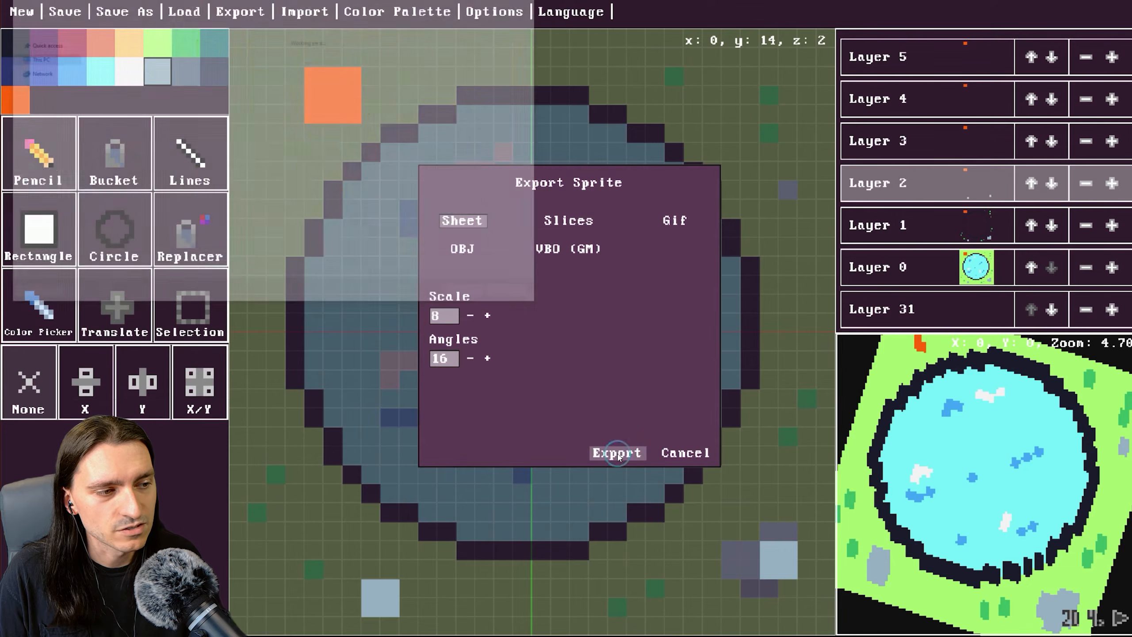
{"action": "left_click", "coordinate": [85, 263]}
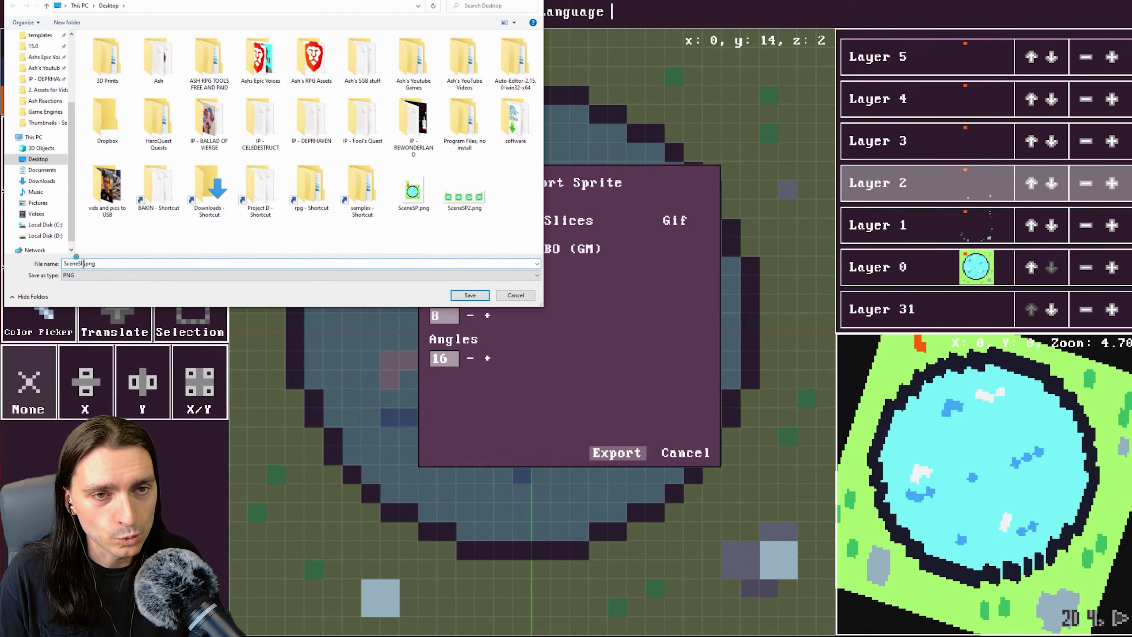
{"action": "type", "text": "3"}
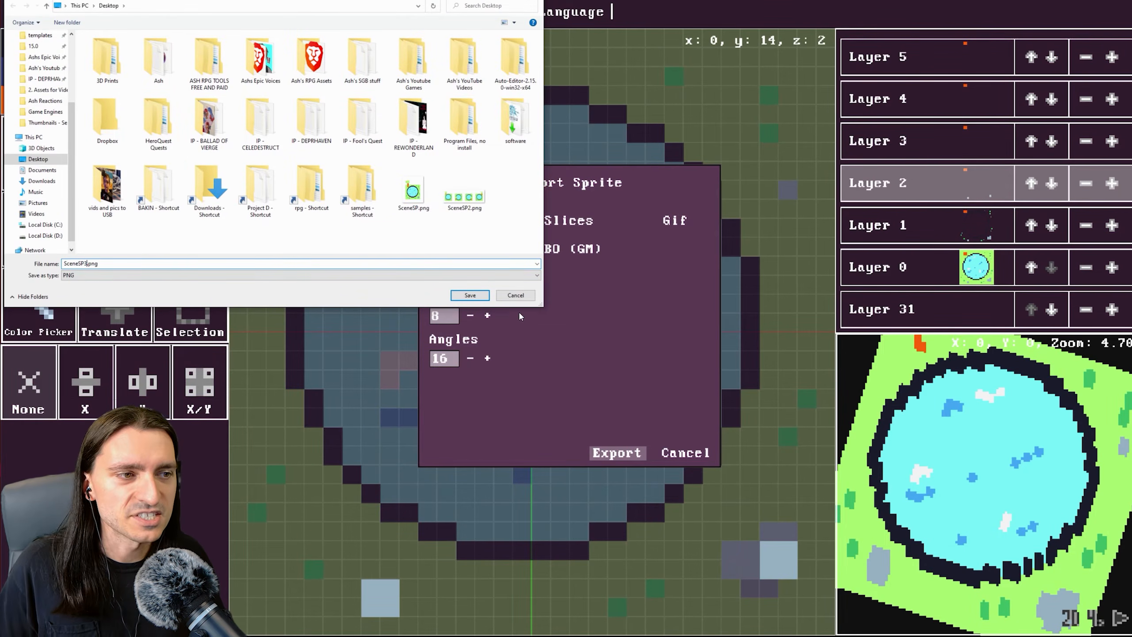
{"action": "left_click", "coordinate": [469, 295]}
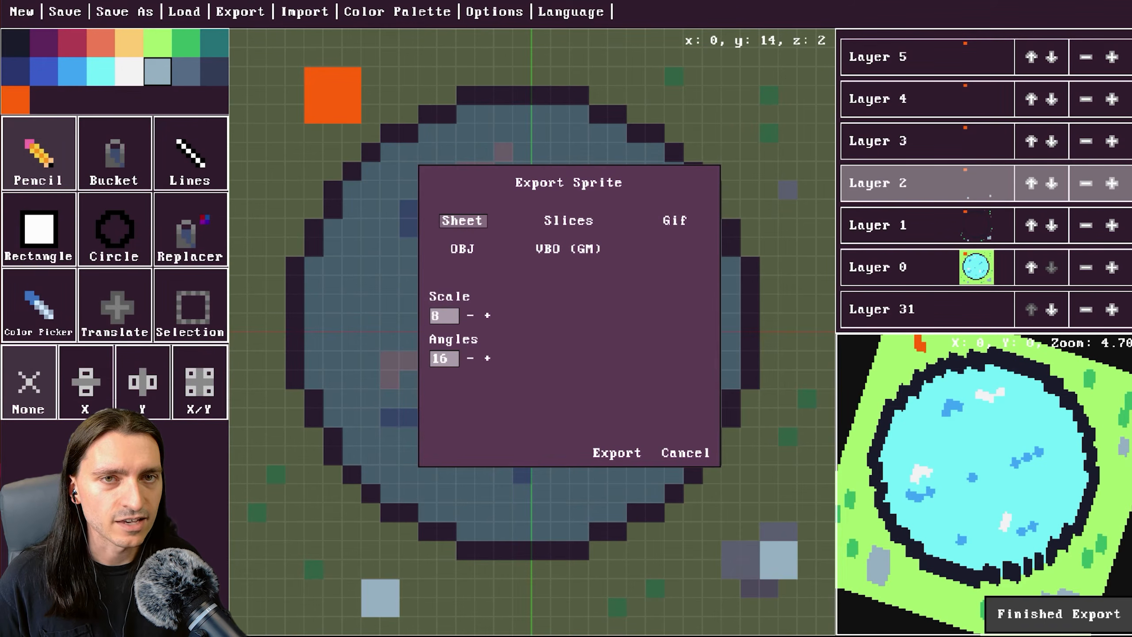
Open SceneSP3.png from the Desktop and inspect its rotated frames by zooming and panning across the sheet.
{"action": "key", "text": "alt+Tab"}
{"action": "double_click", "coordinate": [626, 551]}
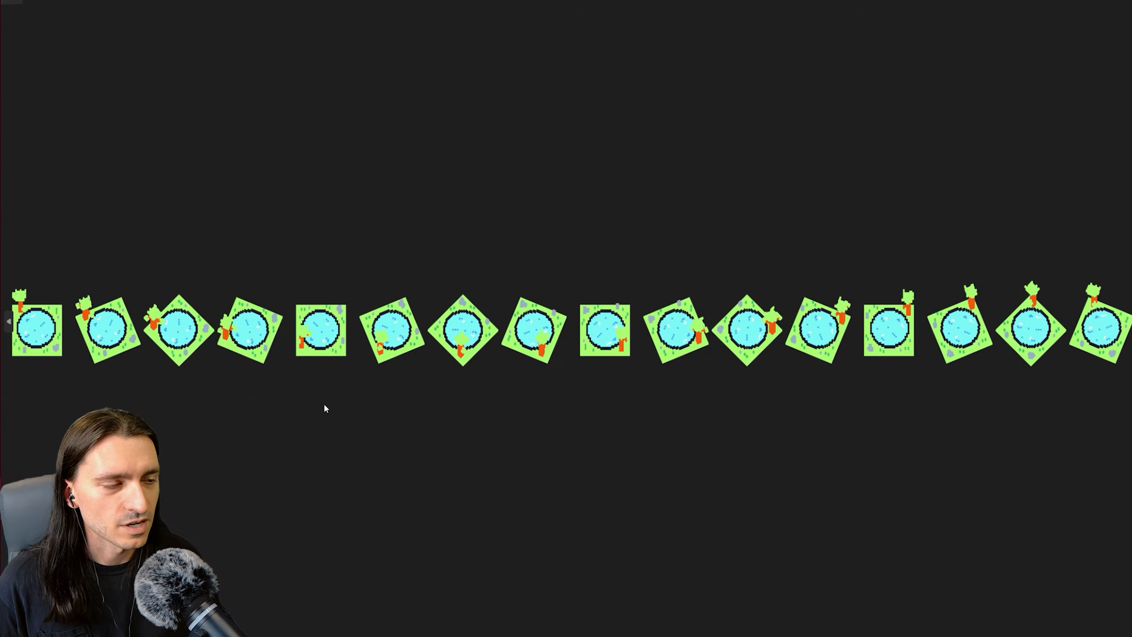
{"action": "scroll", "coordinate": [147, 370], "scroll_direction": "up", "scroll_amount": 5}
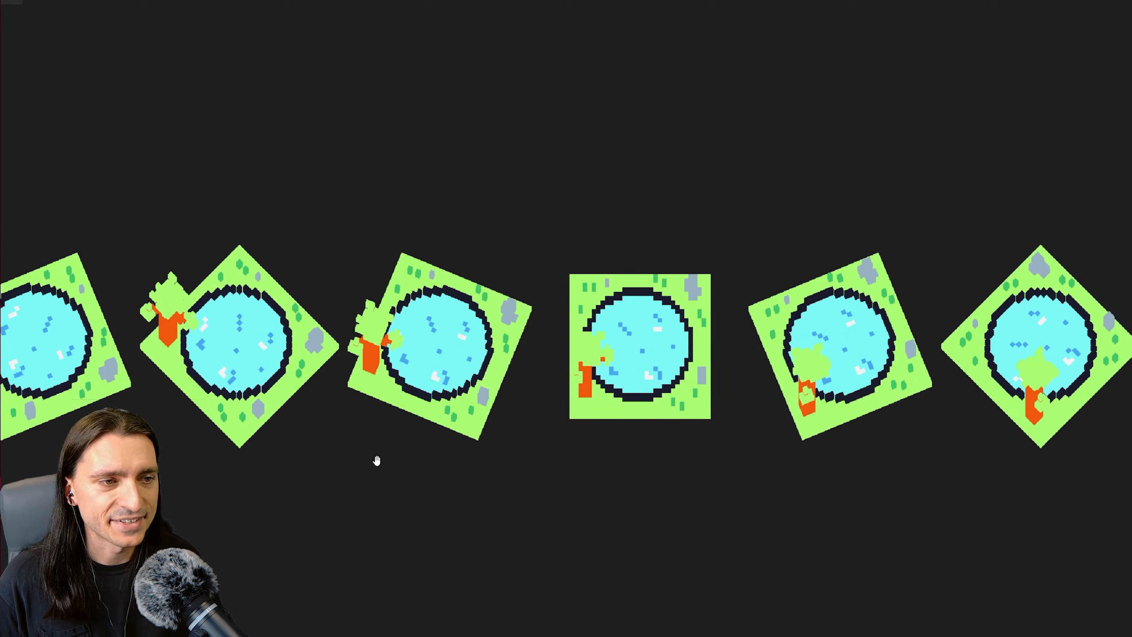
{"action": "left_click_drag", "start_coordinate": [763, 442], "coordinate": [450, 391]}
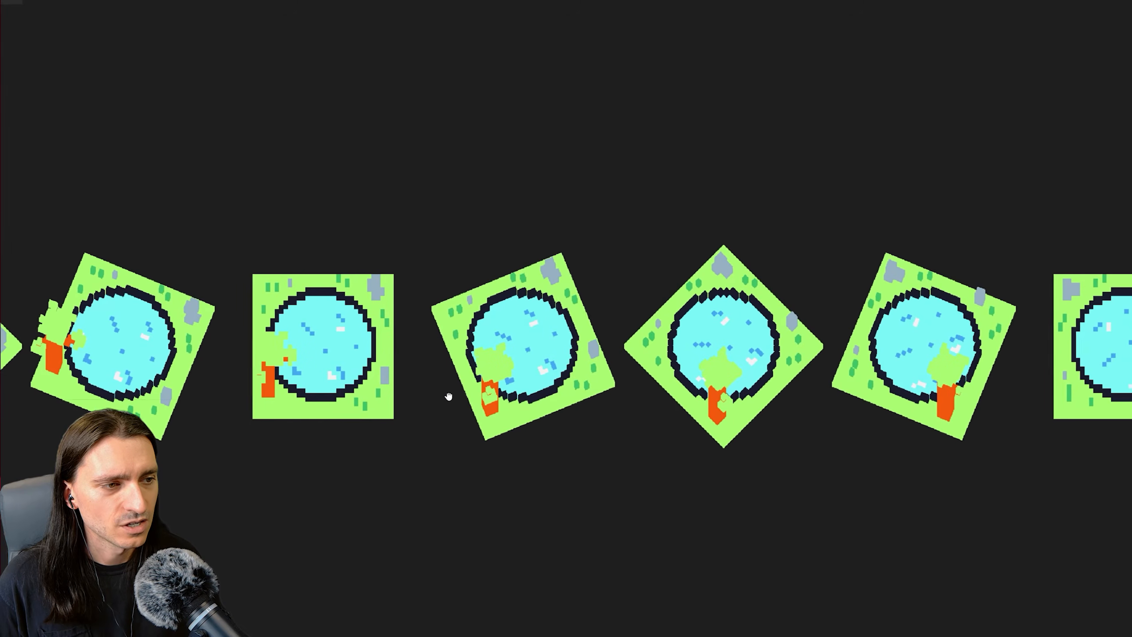
{"action": "left_click_drag", "start_coordinate": [874, 405], "coordinate": [626, 373]}
{"action": "left_click_drag", "start_coordinate": [682, 414], "coordinate": [383, 403]}
{"action": "left_click_drag", "start_coordinate": [599, 423], "coordinate": [293, 424]}
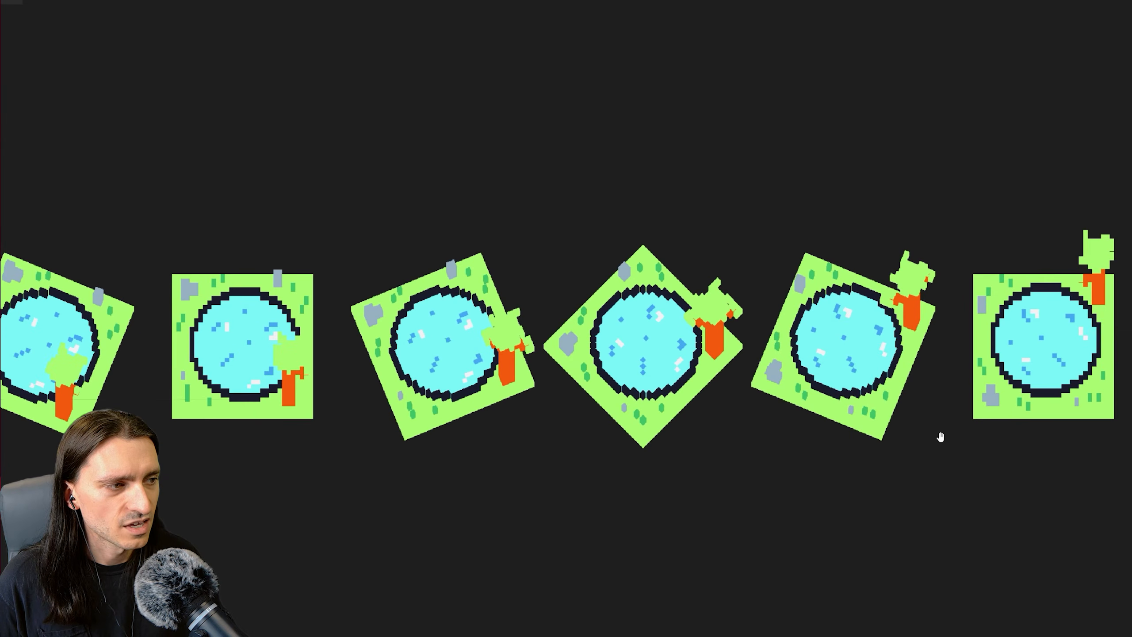
{"action": "left_click_drag", "start_coordinate": [882, 440], "coordinate": [598, 441]}
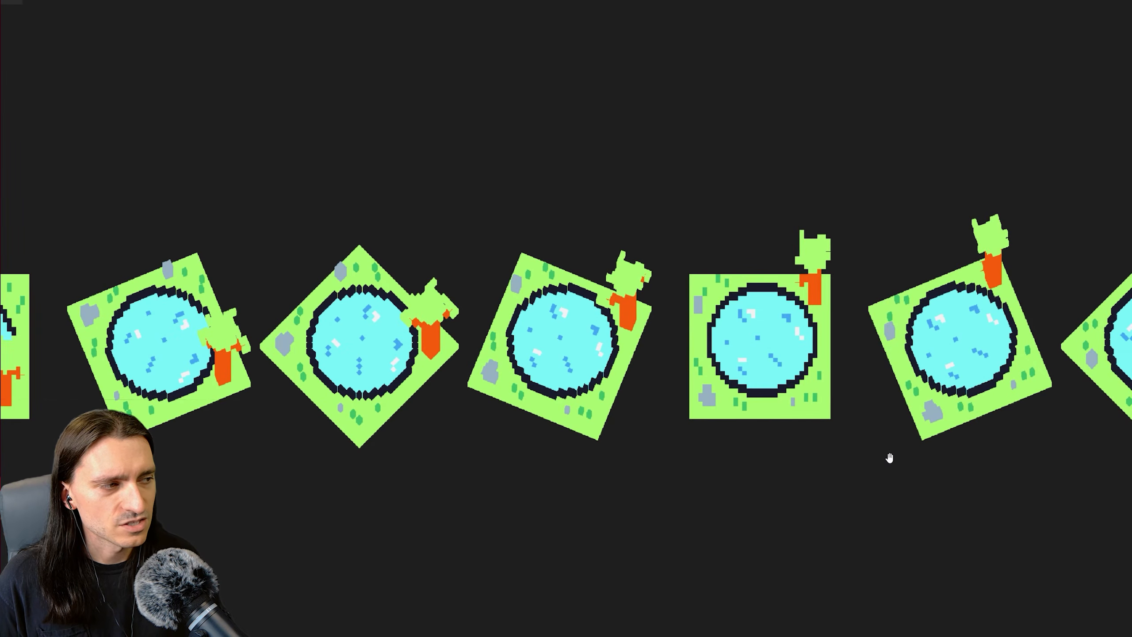
{"action": "left_click_drag", "start_coordinate": [793, 459], "coordinate": [417, 460]}
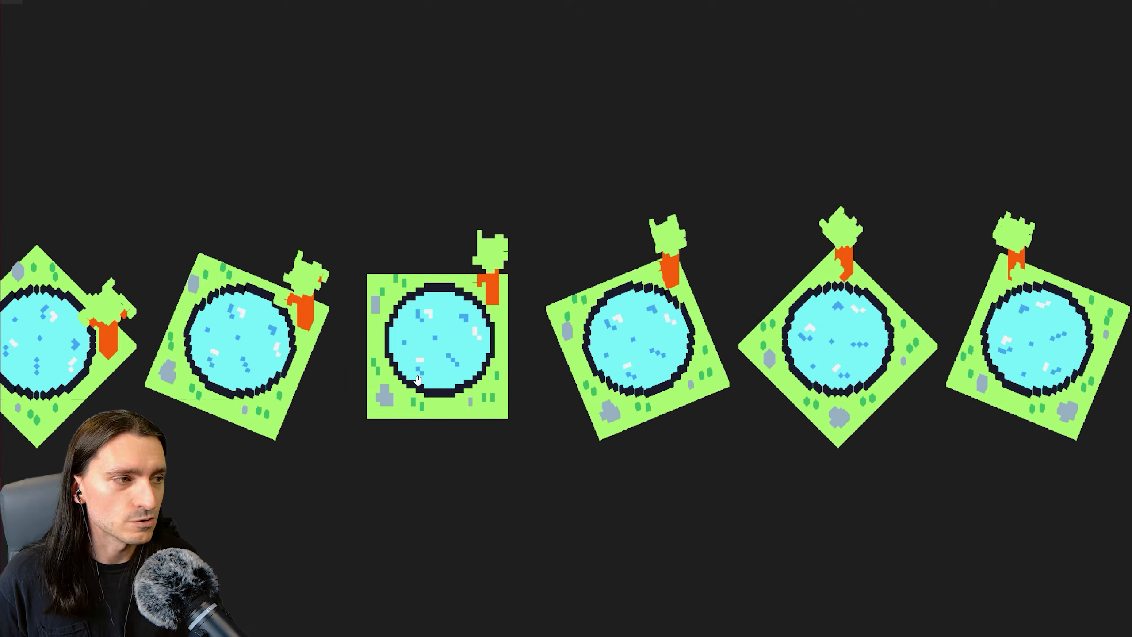
{"action": "left_click_drag", "start_coordinate": [310, 392], "coordinate": [531, 397]}
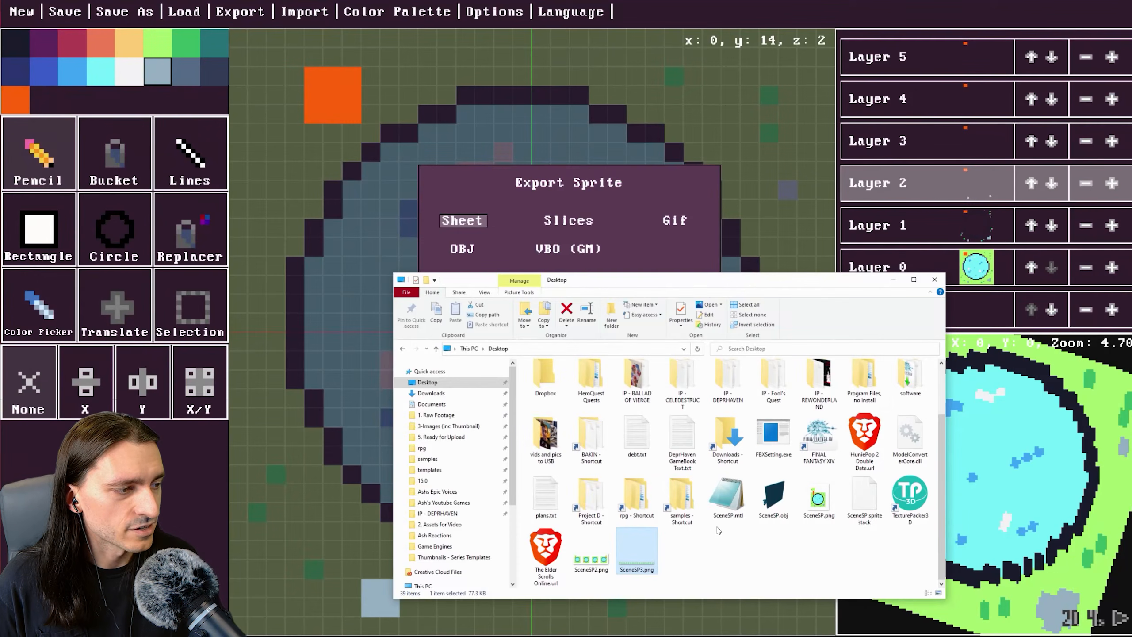
Delete SceneSP.png, SceneSP2.png and SceneSP3.png from the Desktop folder.
{"action": "left_click", "coordinate": [829, 499]}
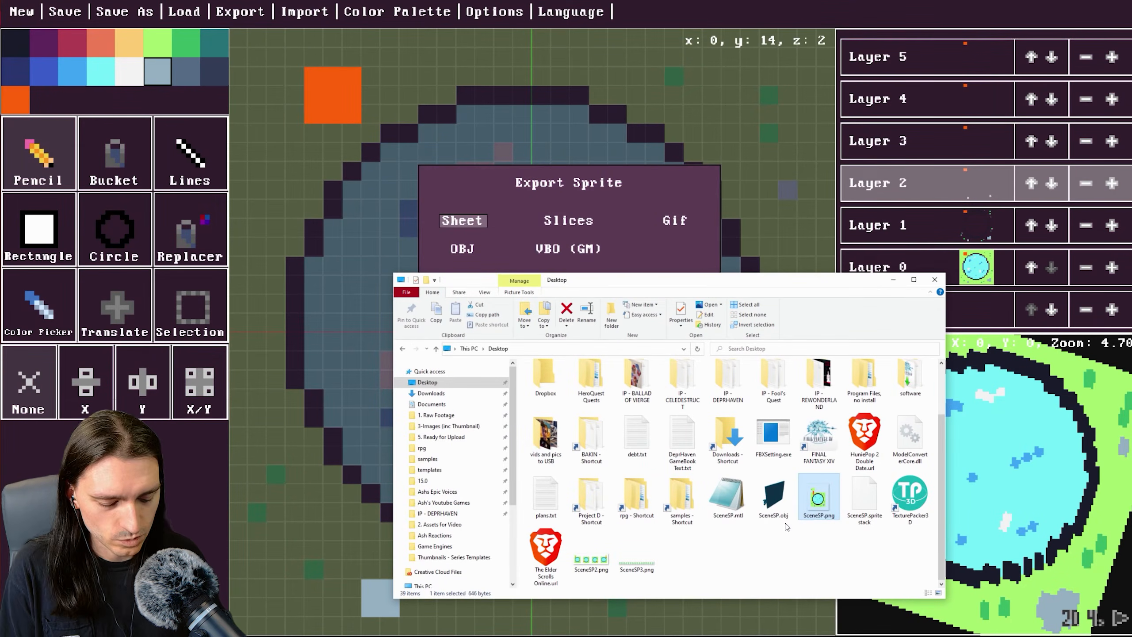
{"action": "key", "text": "Delete"}
{"action": "left_click_drag", "start_coordinate": [663, 575], "coordinate": [494, 575]}
{"action": "key", "text": "Delete"}
{"action": "key", "text": "Delete"}
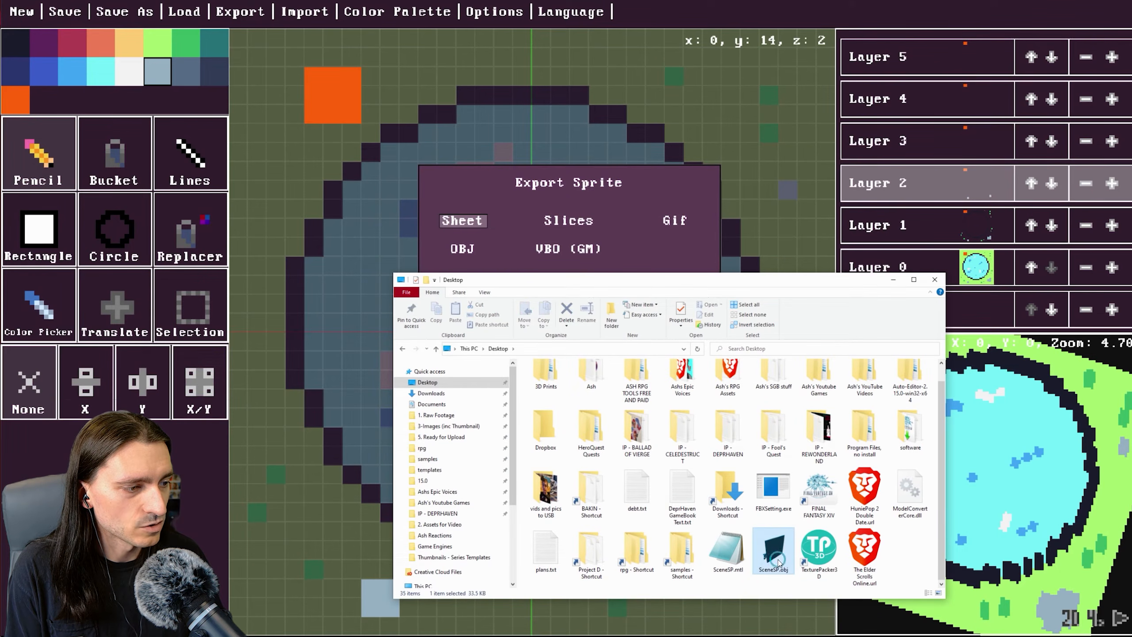
Export the model as Slices to the Desktop with the file name SceneSP.png.
{"action": "left_click", "coordinate": [893, 280]}
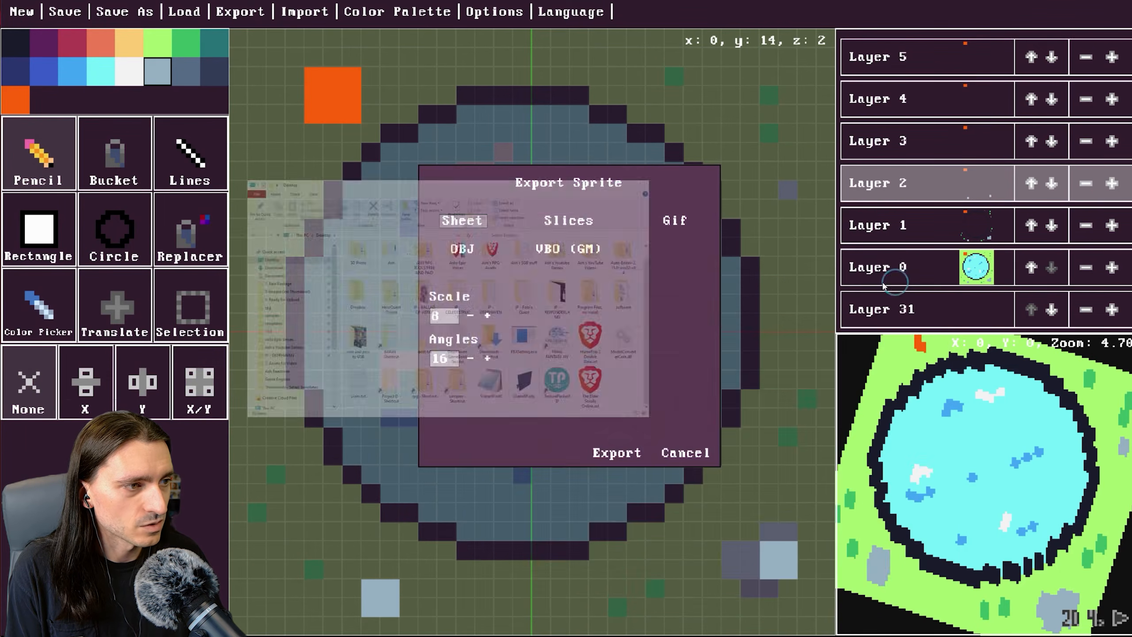
{"action": "left_click", "coordinate": [568, 221]}
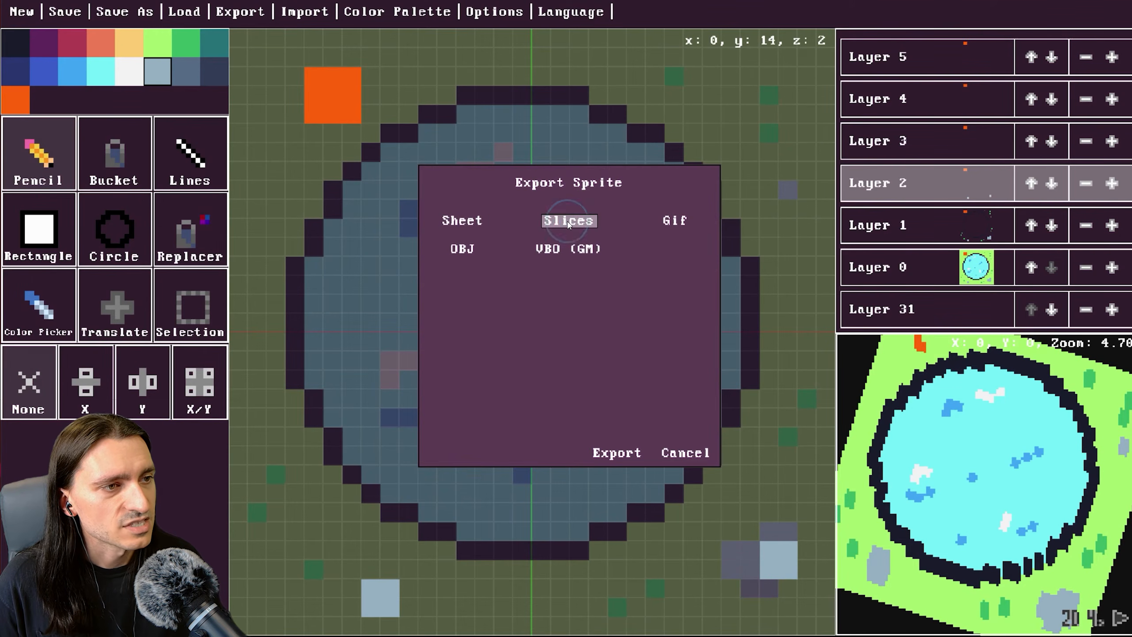
{"action": "left_click", "coordinate": [617, 453]}
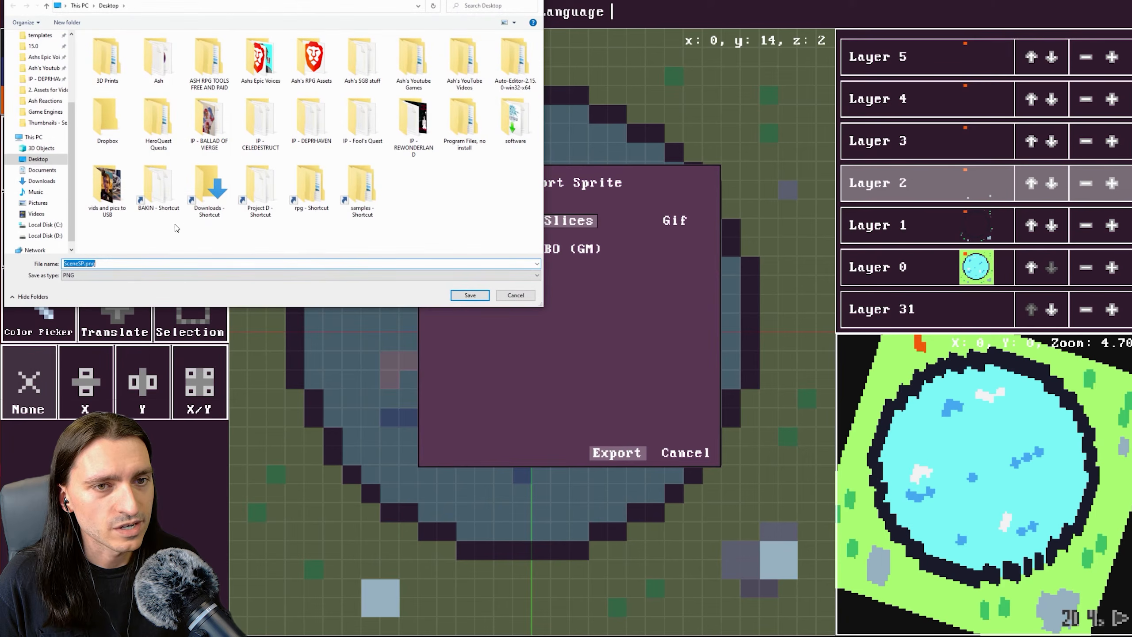
{"action": "left_click", "coordinate": [84, 263]}
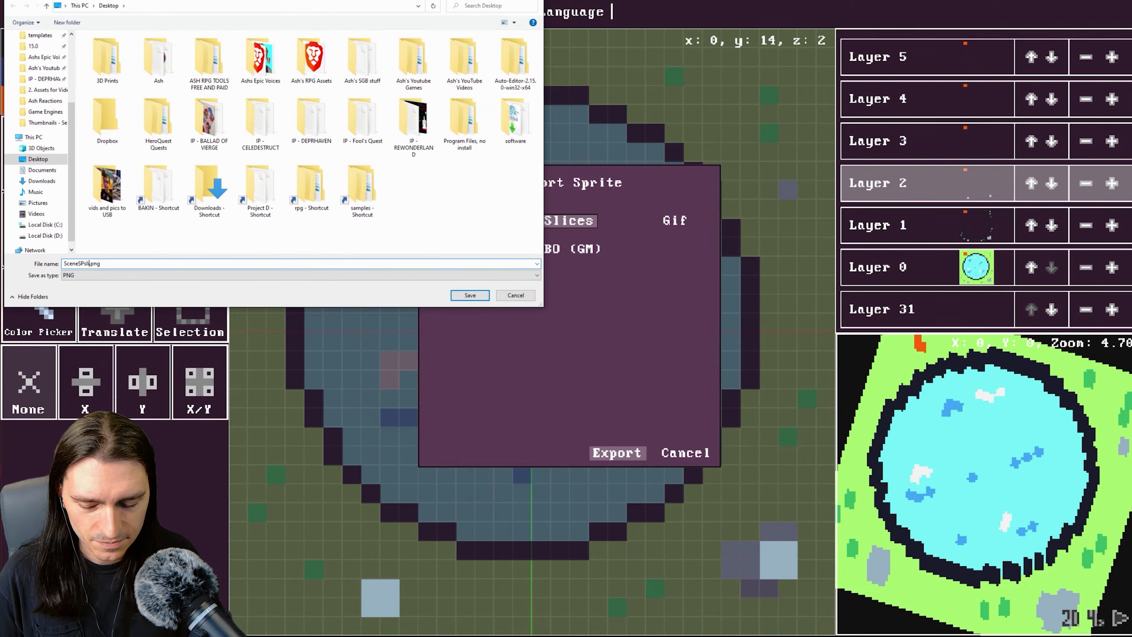
{"action": "left_click", "coordinate": [469, 295]}
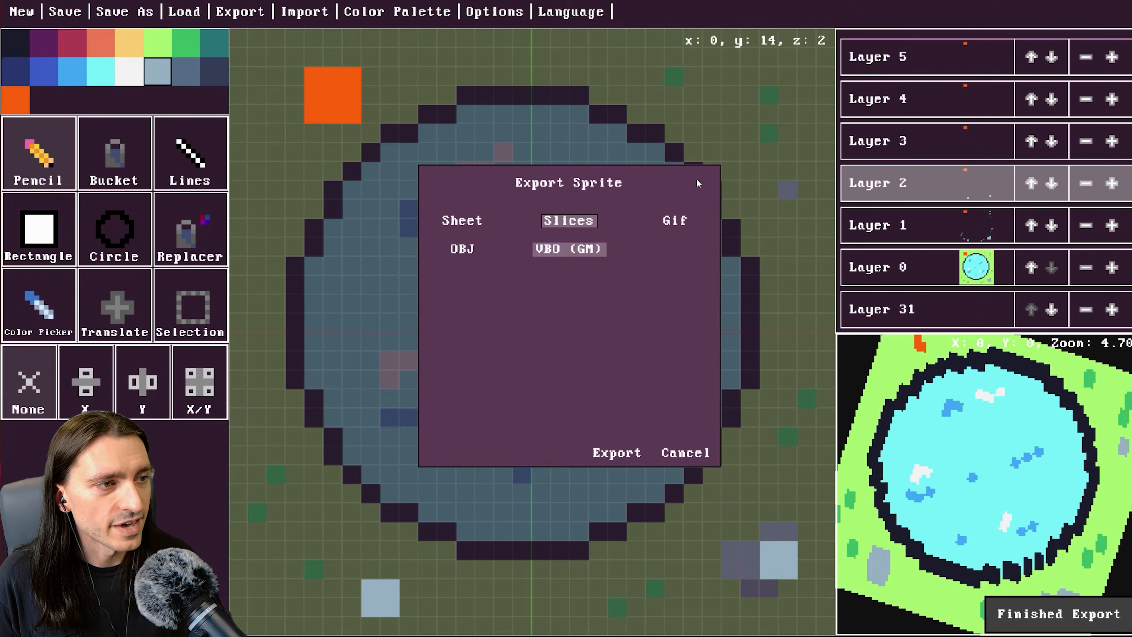
Export the model as a GIF at scale 8 and quality 0 to the Desktop as SceneSP0.gif.
{"action": "left_click", "coordinate": [675, 220]}
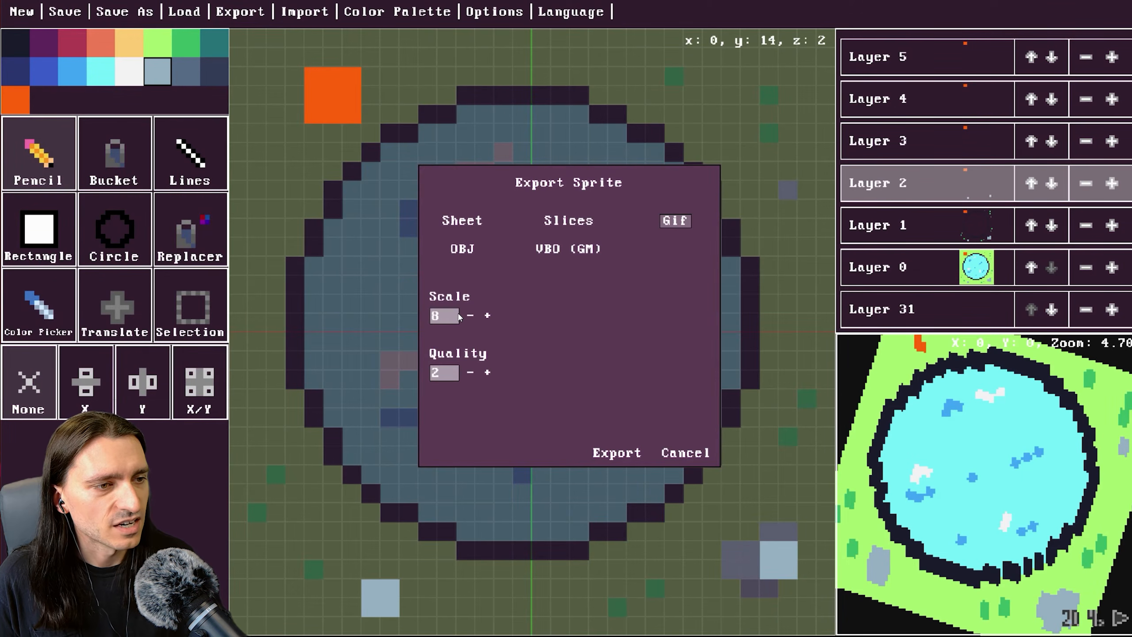
{"action": "left_click", "coordinate": [488, 371]}
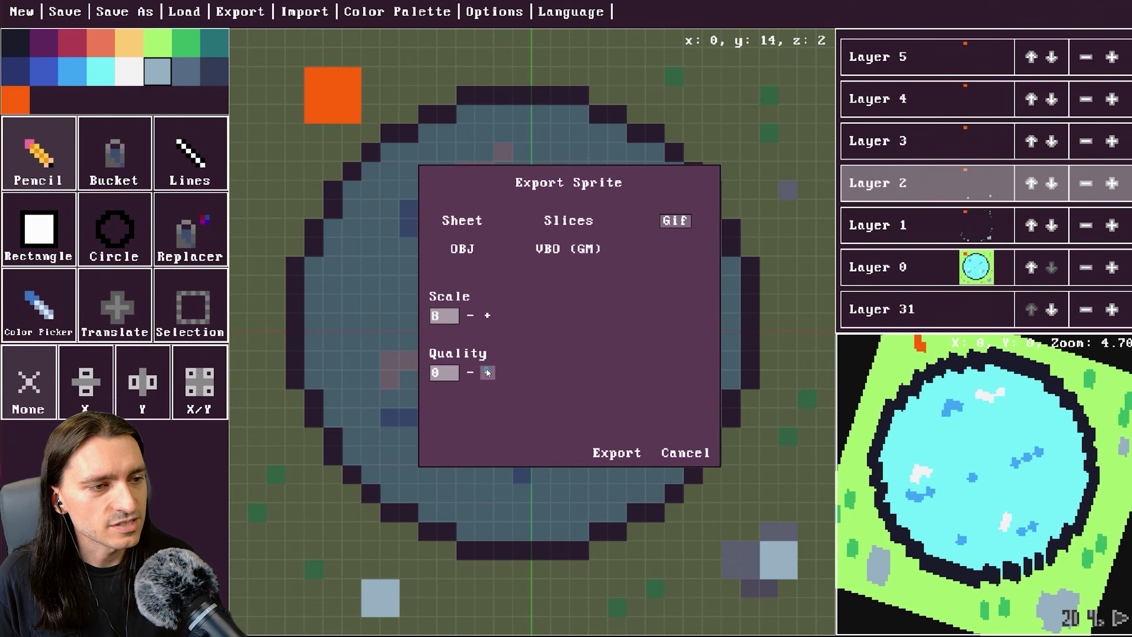
{"action": "left_click", "coordinate": [487, 372]}
{"action": "left_click", "coordinate": [488, 373]}
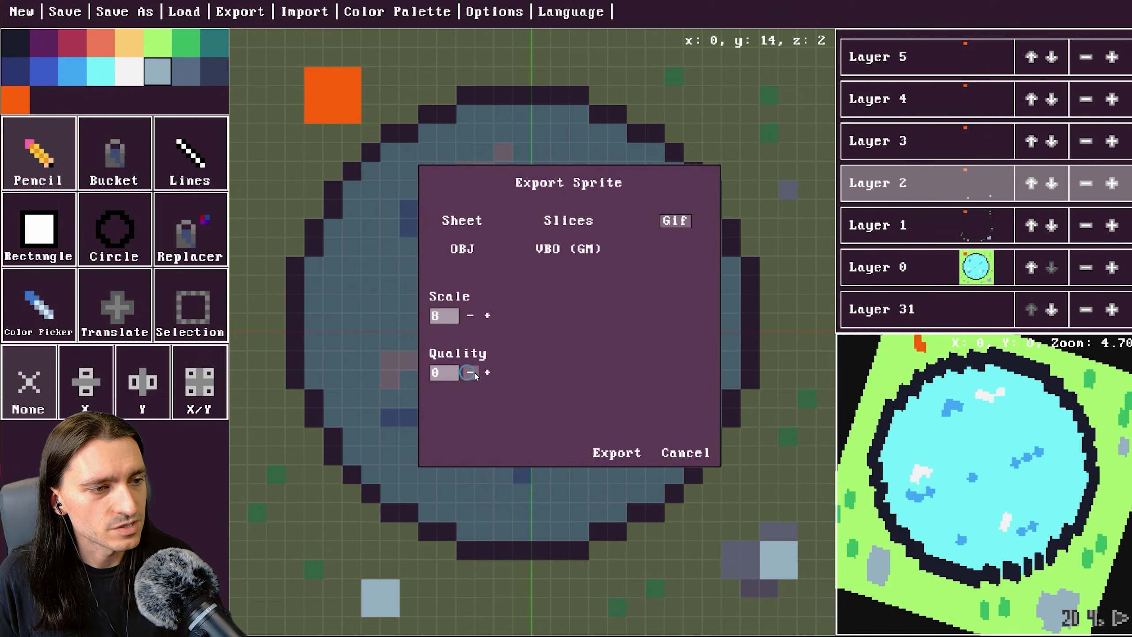
{"action": "left_click", "coordinate": [487, 373]}
{"action": "left_click", "coordinate": [487, 373]}
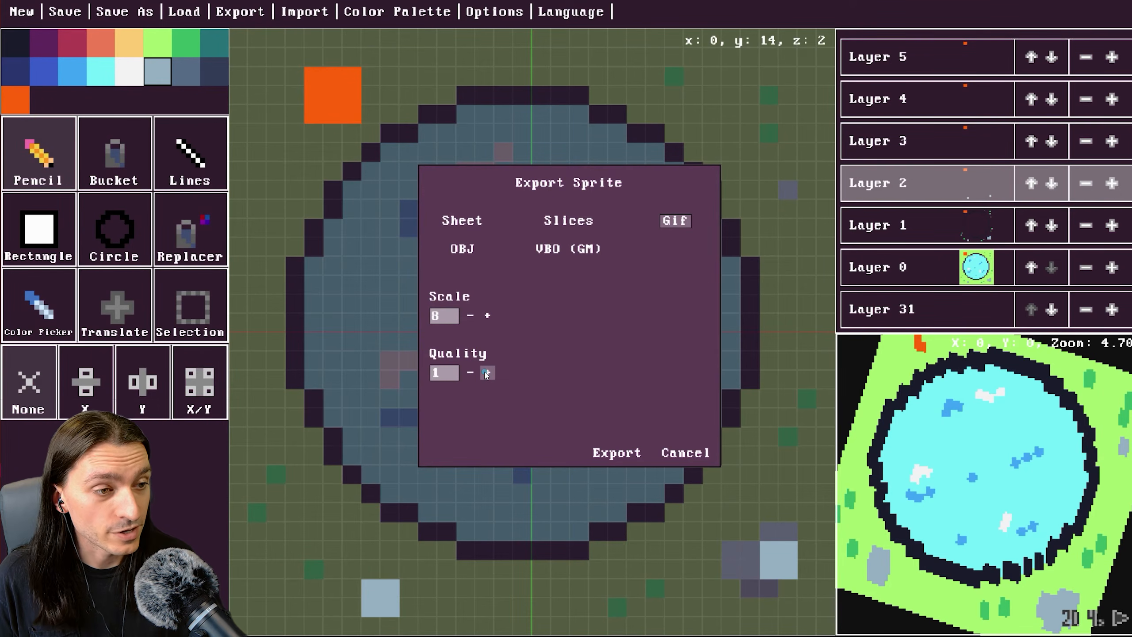
{"action": "left_click", "coordinate": [487, 373]}
{"action": "left_click", "coordinate": [487, 373]}
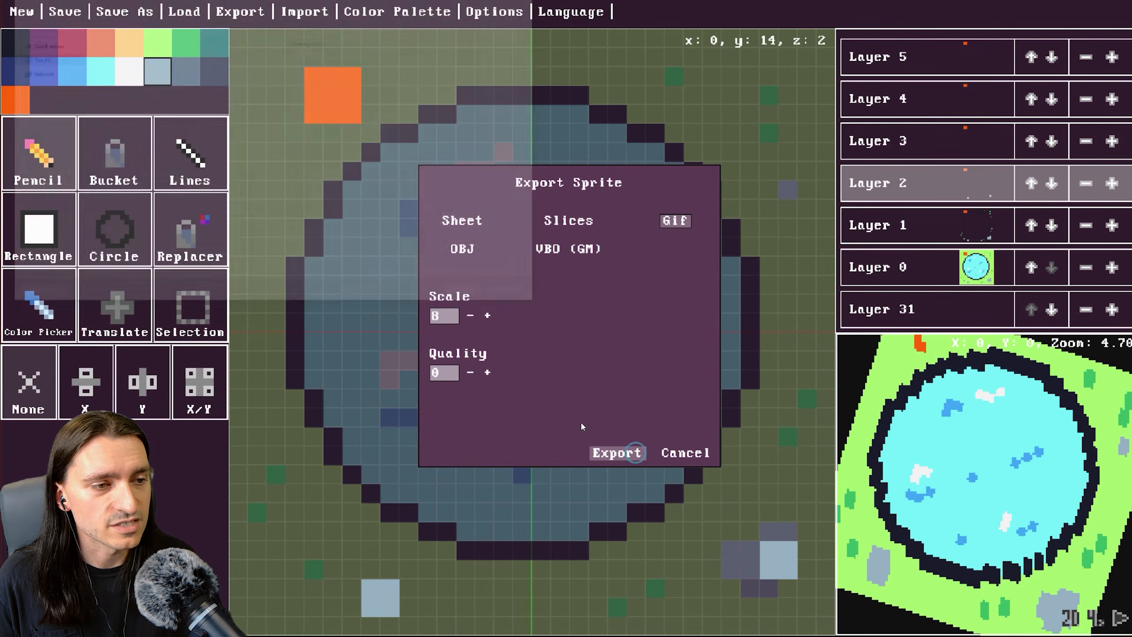
{"action": "left_click", "coordinate": [616, 453]}
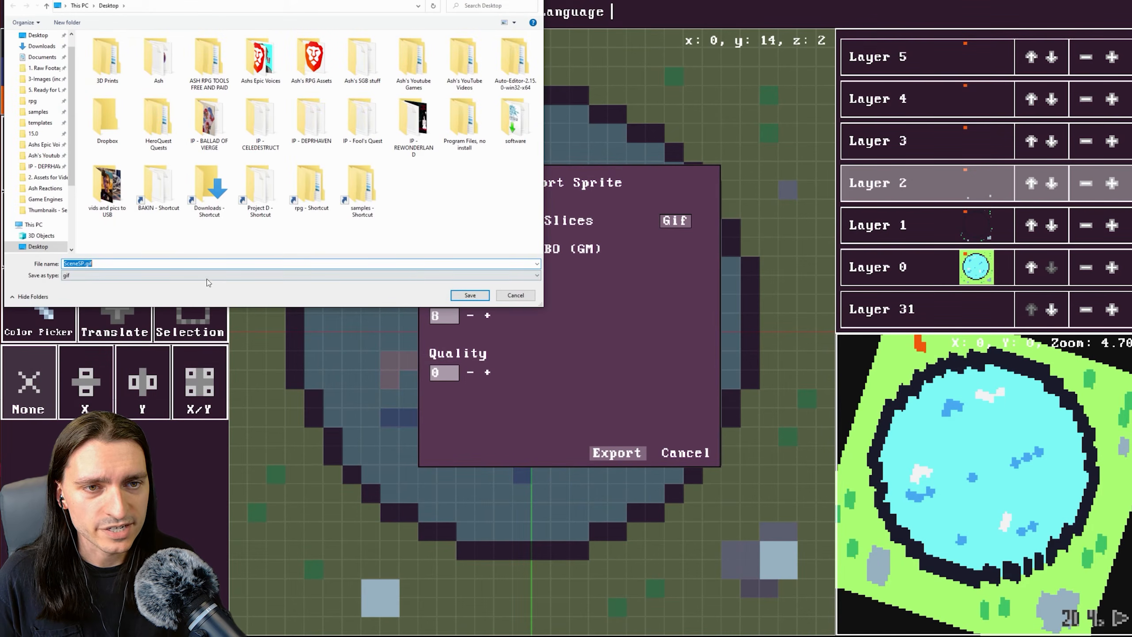
{"action": "left_click", "coordinate": [81, 263]}
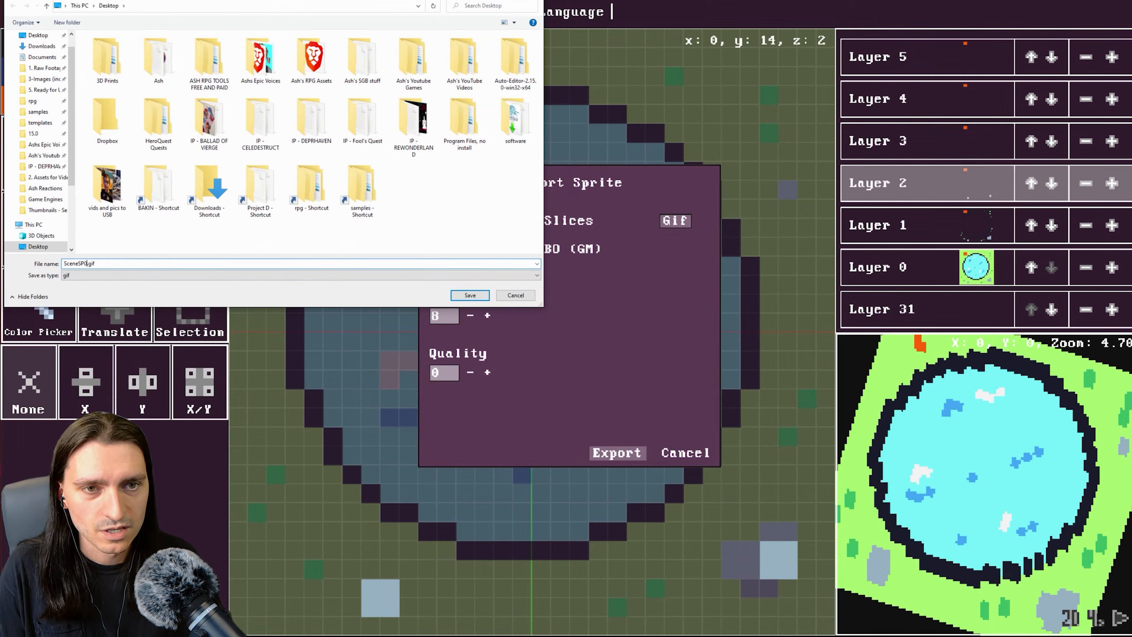
{"action": "left_click", "coordinate": [459, 295]}
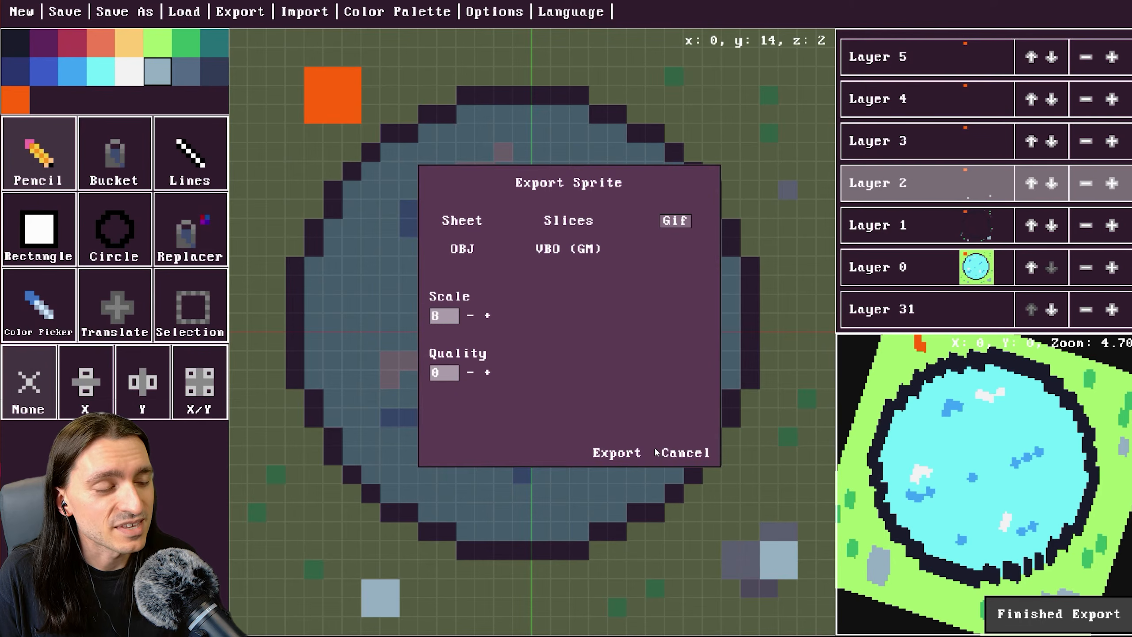
Export a second GIF with quality 3 to the Desktop as SceneSP1.gif.
{"action": "left_click", "coordinate": [488, 373]}
{"action": "left_click", "coordinate": [488, 373]}
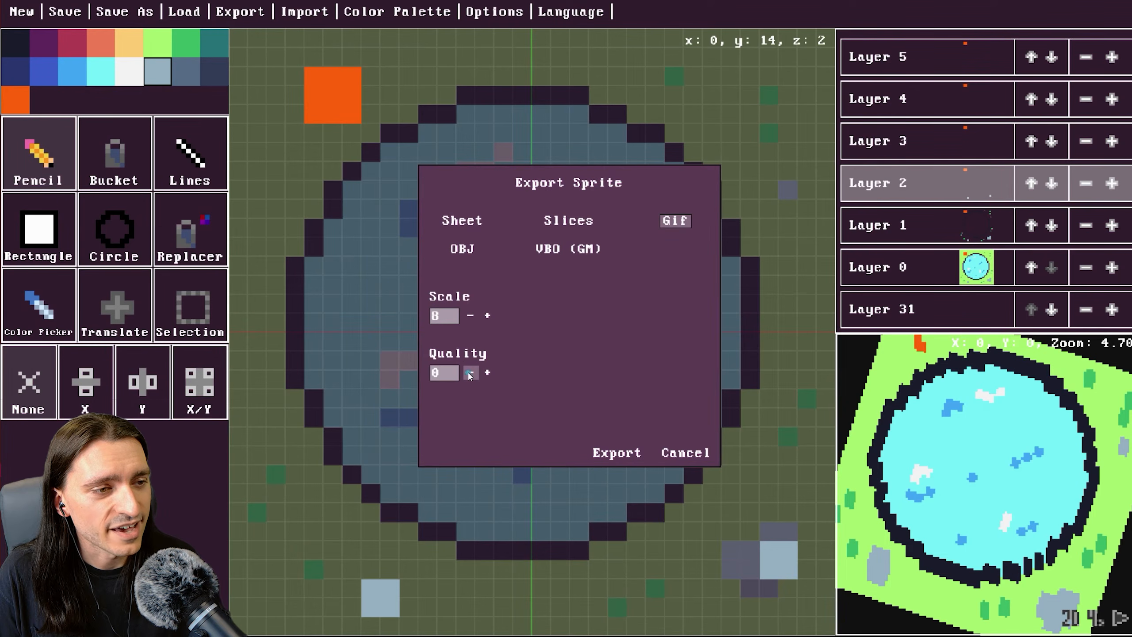
{"action": "left_click", "coordinate": [616, 453]}
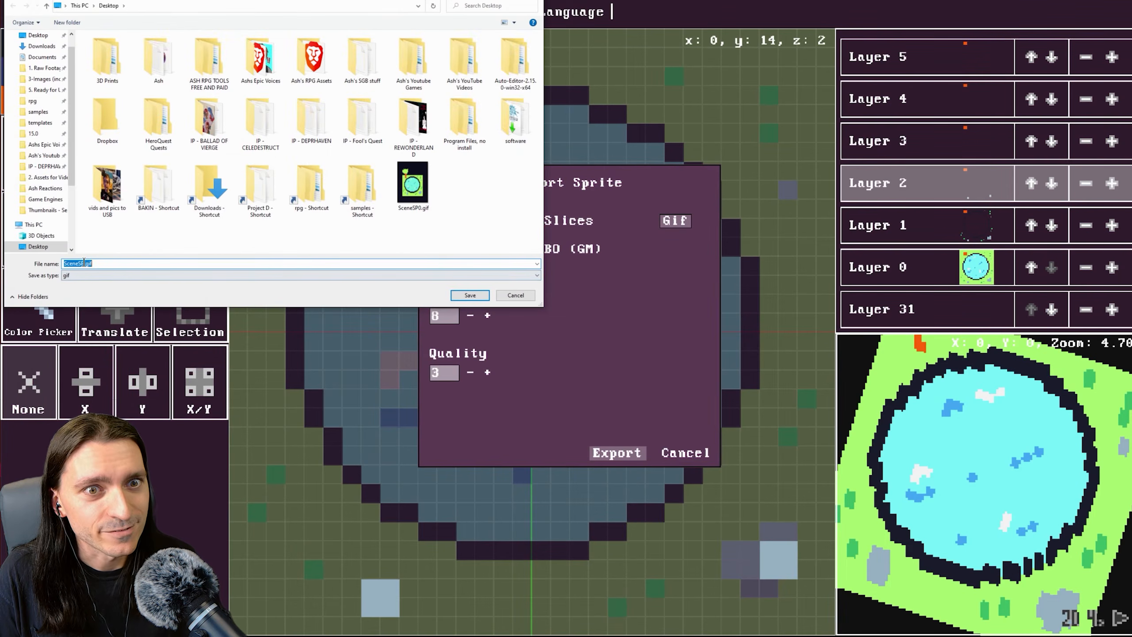
{"action": "left_click", "coordinate": [83, 263]}
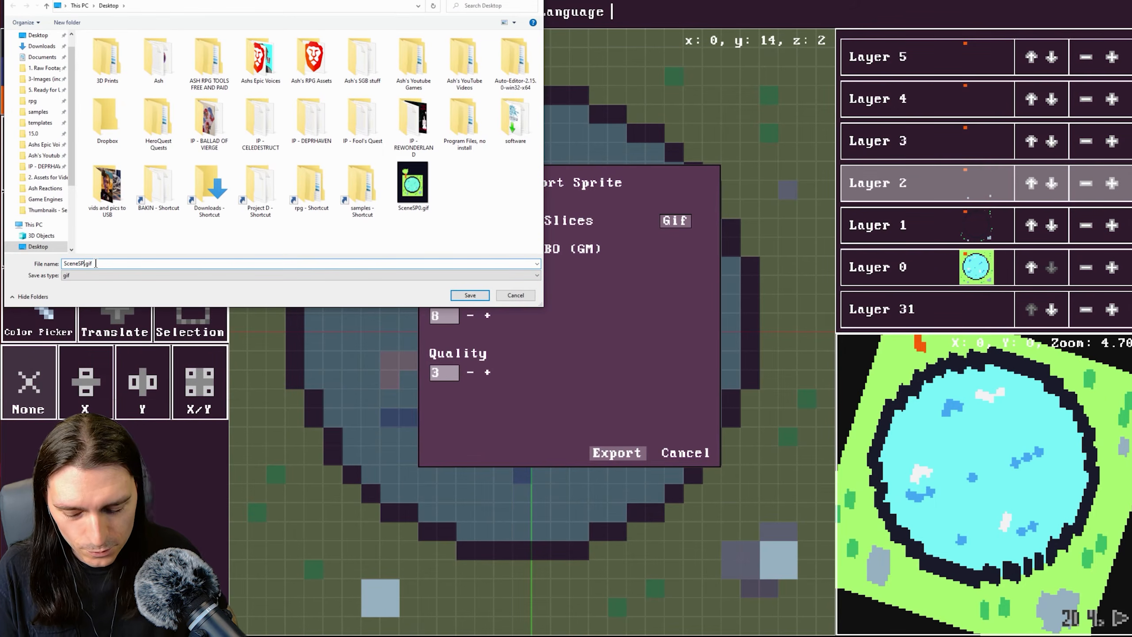
{"action": "type", "text": "1"}
{"action": "left_click", "coordinate": [470, 294]}
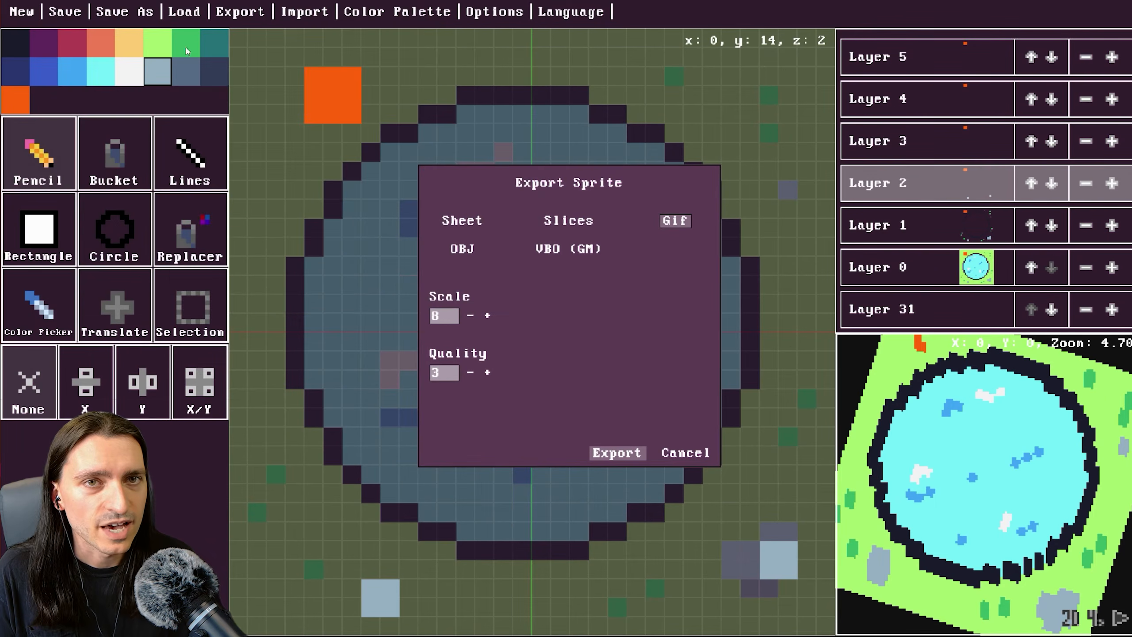
Open the exported slices PNG from the Desktop and zoom in to inspect its frames.
{"action": "left_click", "coordinate": [545, 252]}
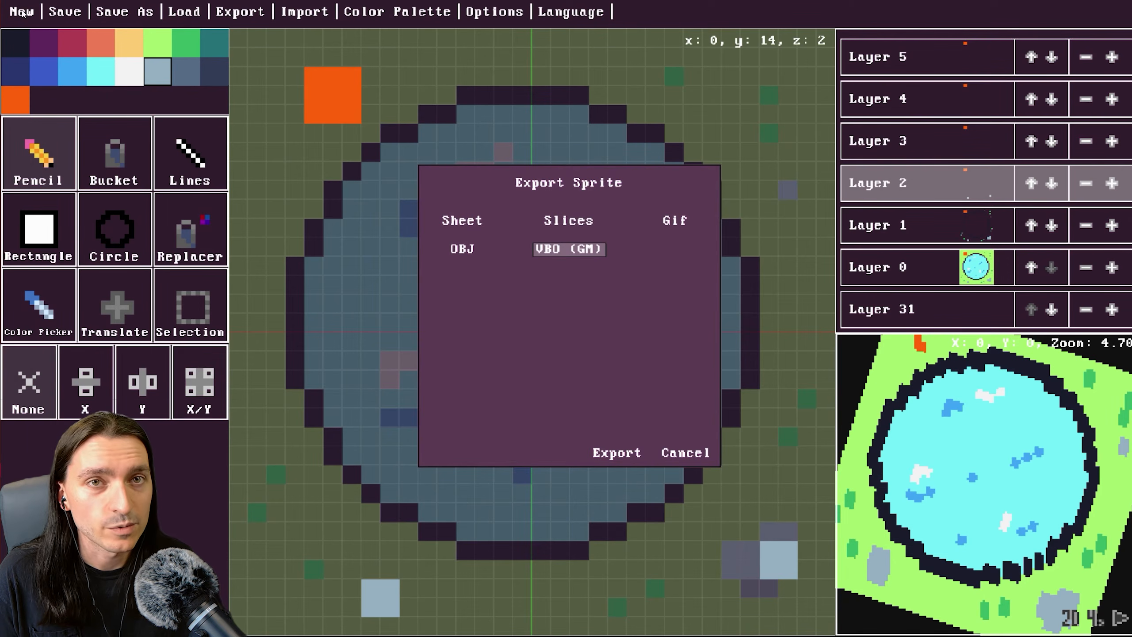
{"action": "key", "text": "alt+Tab"}
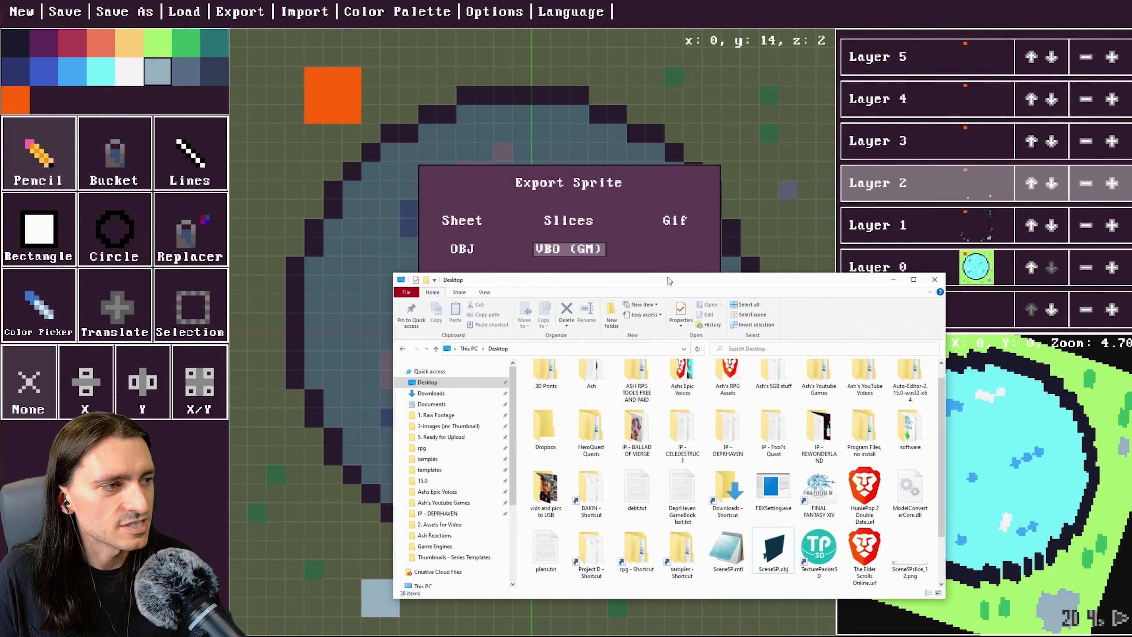
{"action": "left_click_drag", "start_coordinate": [669, 280], "coordinate": [473, 134]}
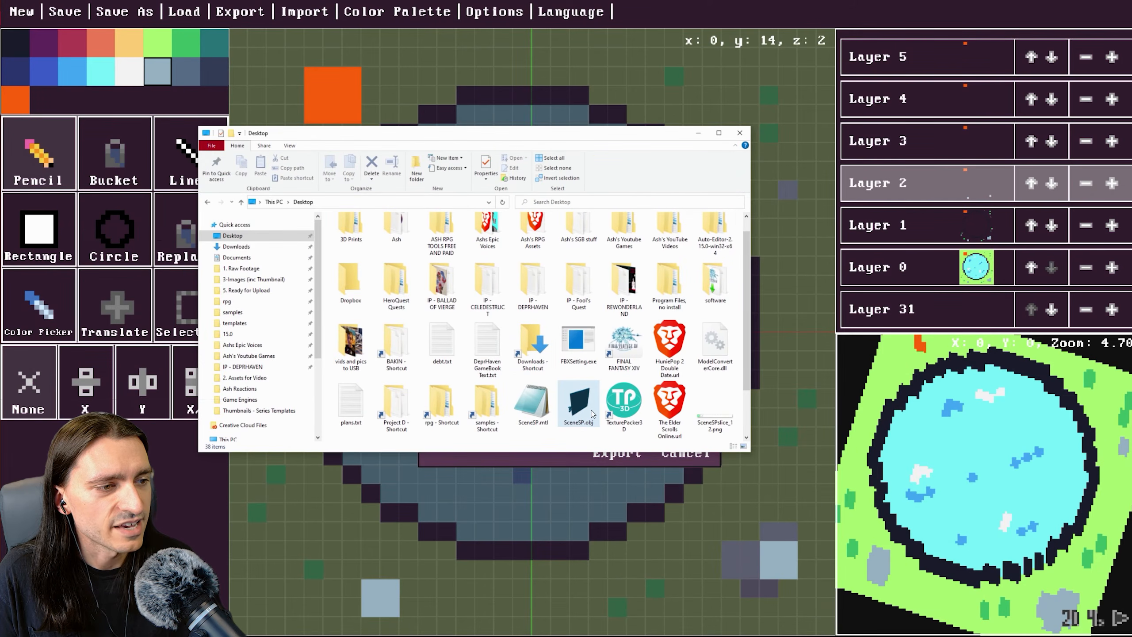
{"action": "double_click", "coordinate": [715, 411]}
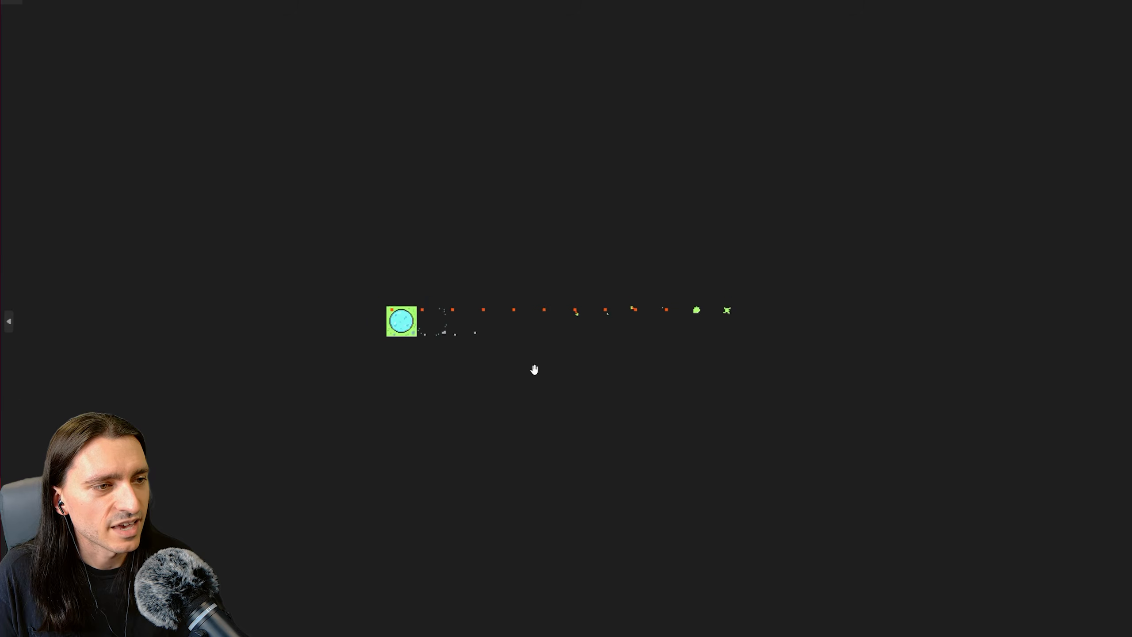
{"action": "scroll", "coordinate": [537, 369], "scroll_direction": "up", "scroll_amount": 4}
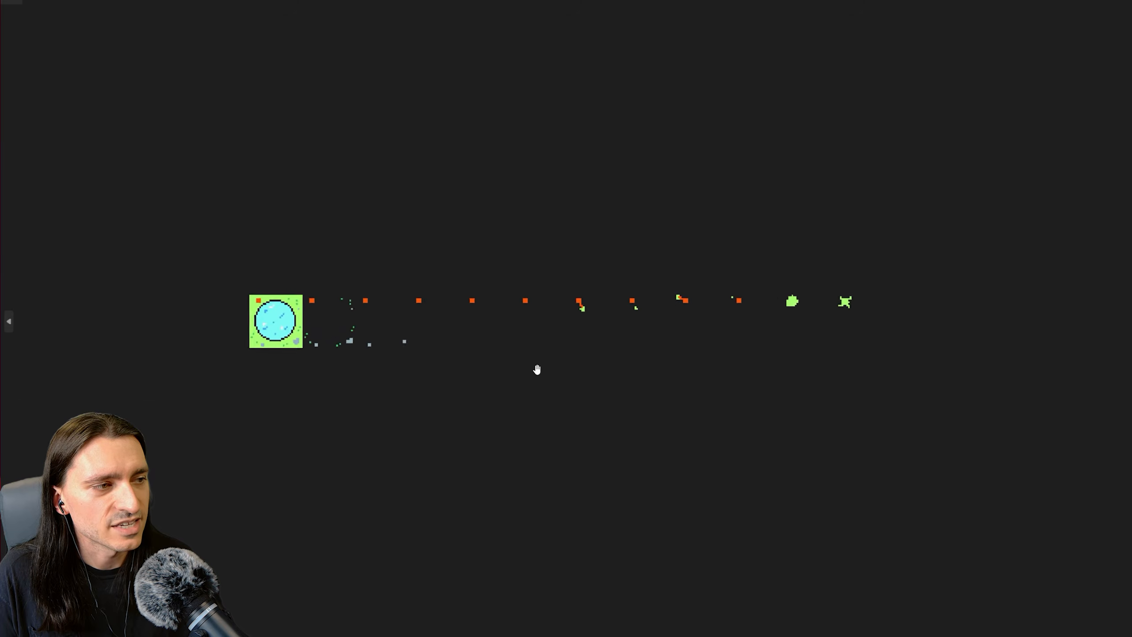
{"action": "scroll", "coordinate": [537, 370], "scroll_direction": "up", "scroll_amount": 1}
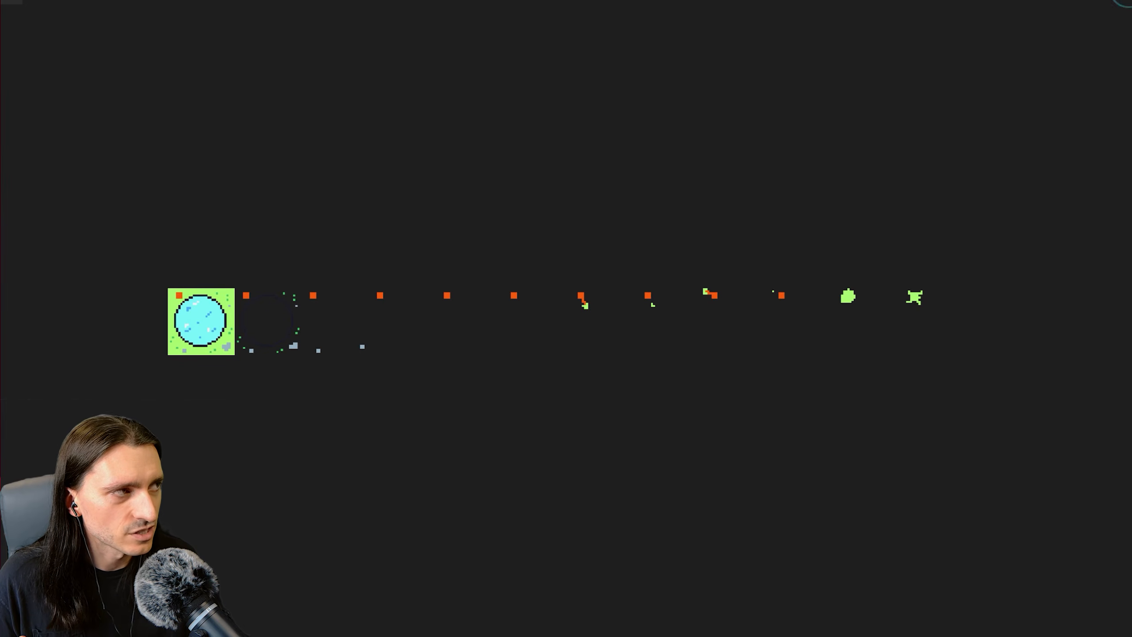
{"action": "left_click", "coordinate": [1121, 1]}
Preview SceneSP0.gif from the Desktop, then close the export dialog.
{"action": "scroll", "coordinate": [701, 292], "scroll_direction": "down", "scroll_amount": 2}
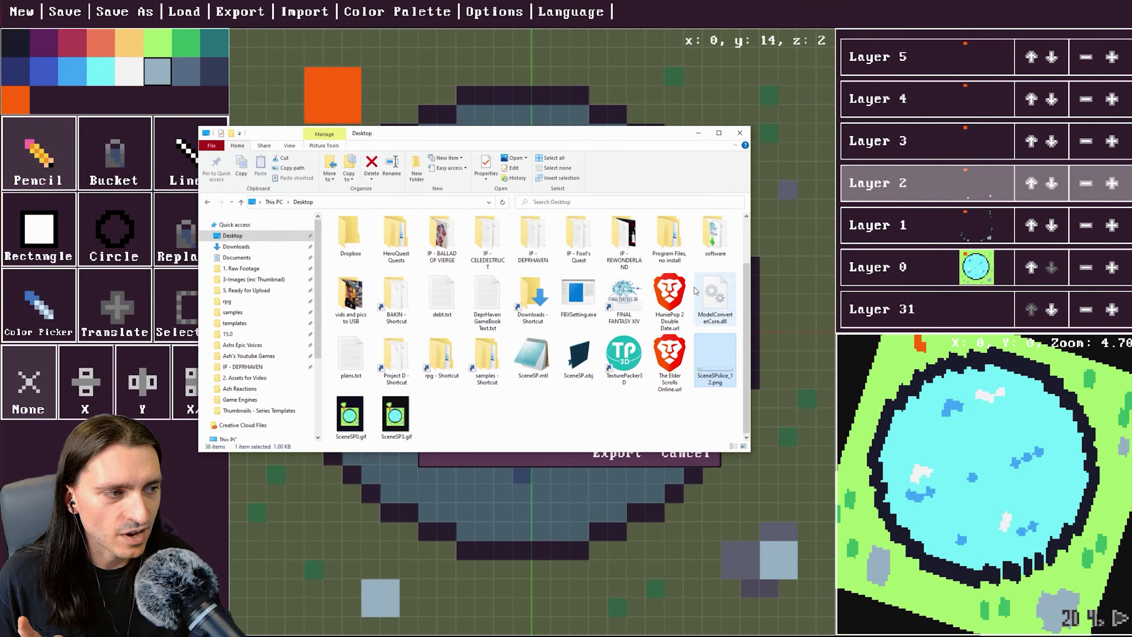
{"action": "double_click", "coordinate": [355, 422]}
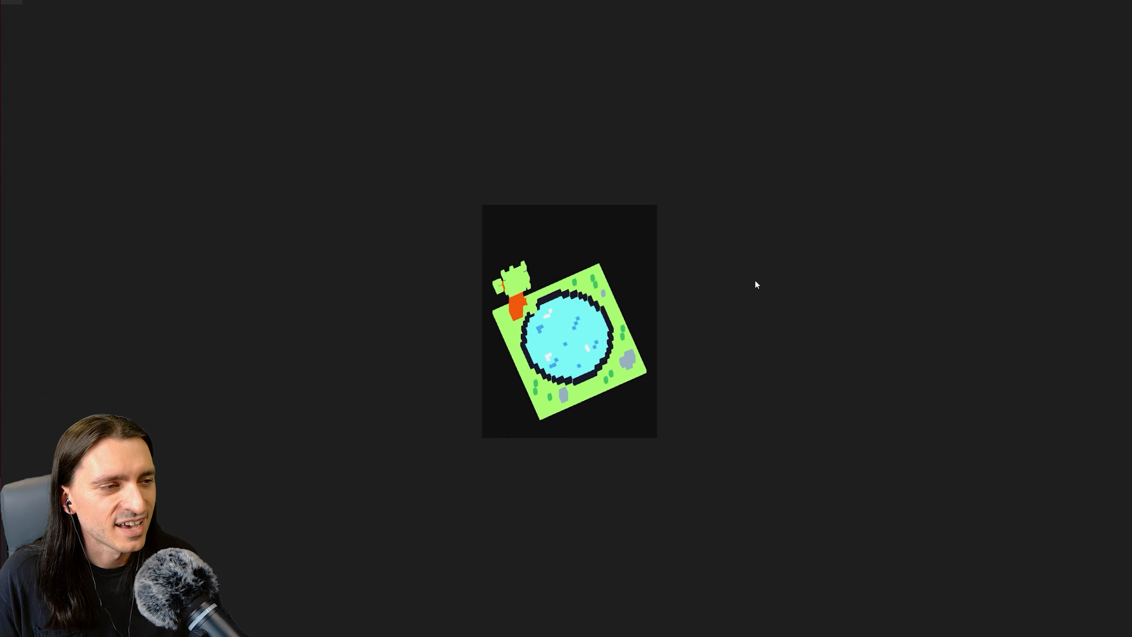
{"action": "left_click", "coordinate": [1127, 3]}
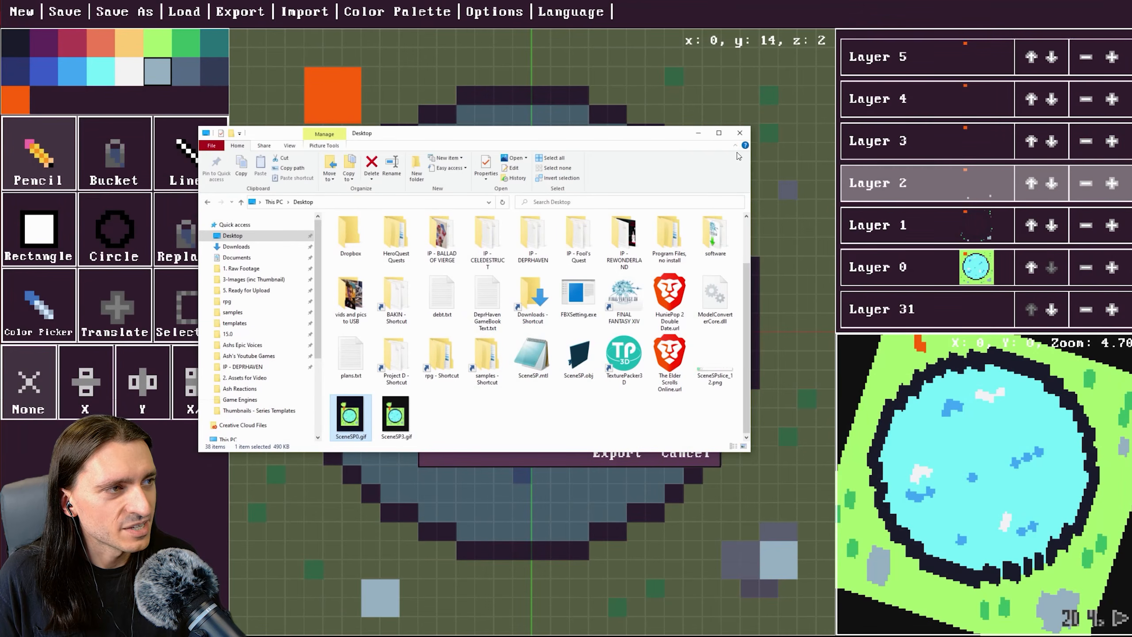
{"action": "left_click", "coordinate": [740, 135]}
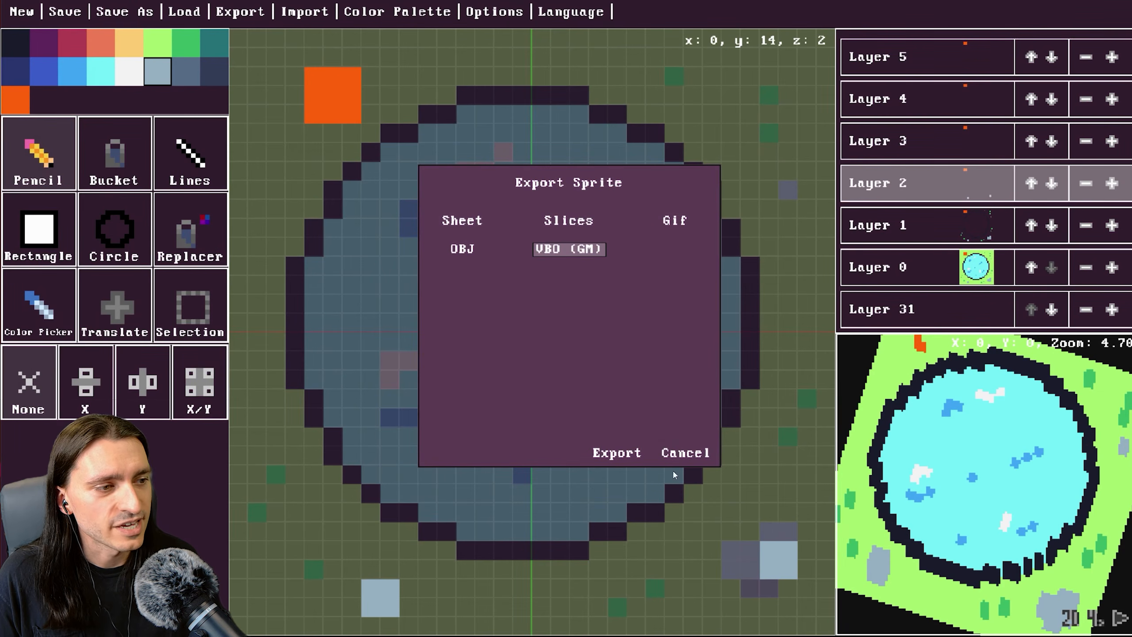
{"action": "left_click", "coordinate": [675, 450]}
Import SceneSPslice_12.png as slices, accepting the default slices-per-row and rows values.
{"action": "left_click", "coordinate": [297, 13]}
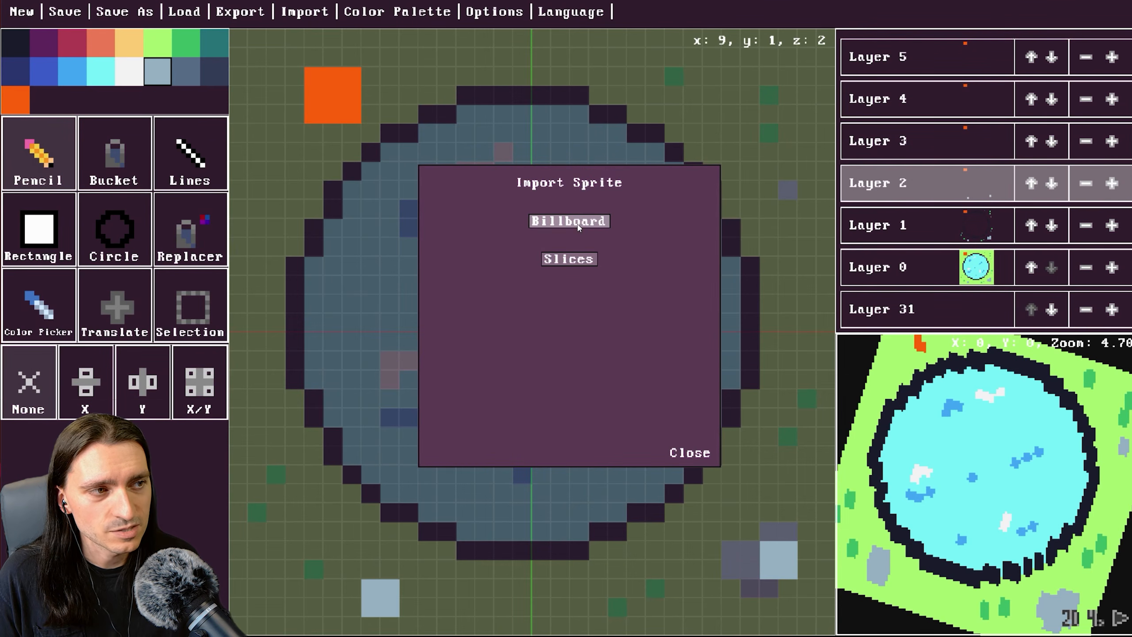
{"action": "left_click", "coordinate": [585, 265]}
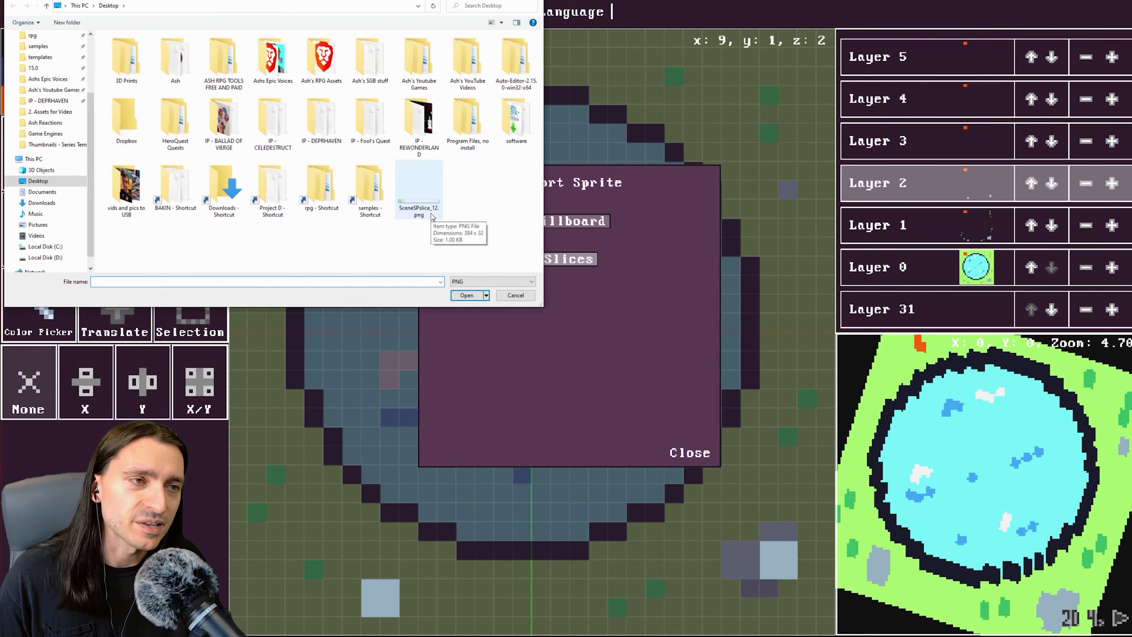
{"action": "left_click", "coordinate": [421, 196]}
{"action": "left_click", "coordinate": [463, 296]}
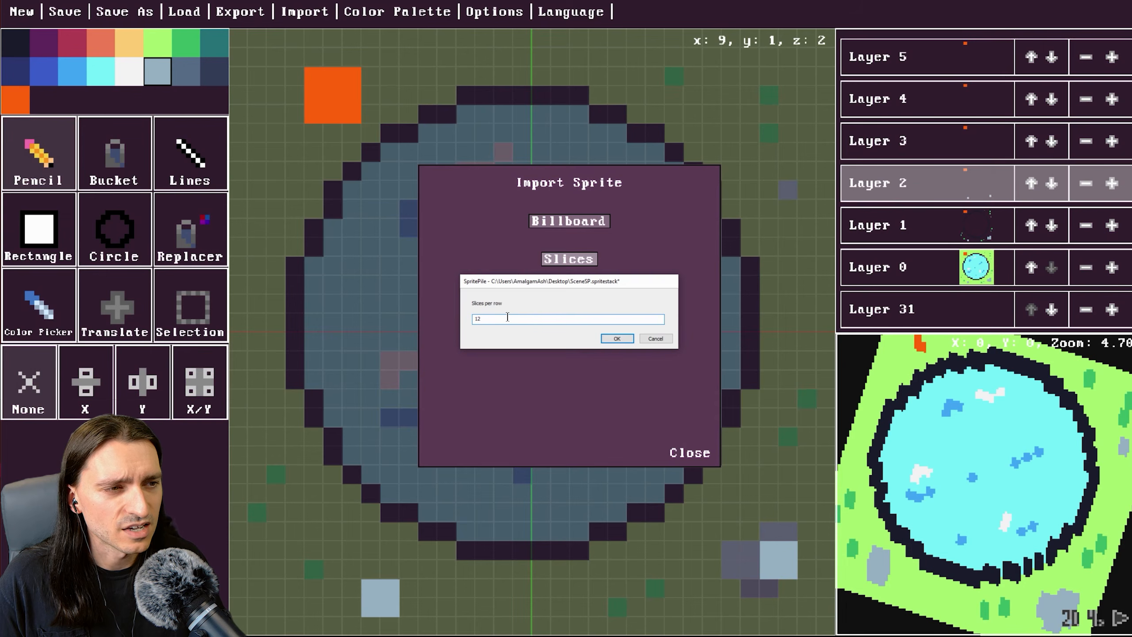
{"action": "left_click", "coordinate": [615, 339]}
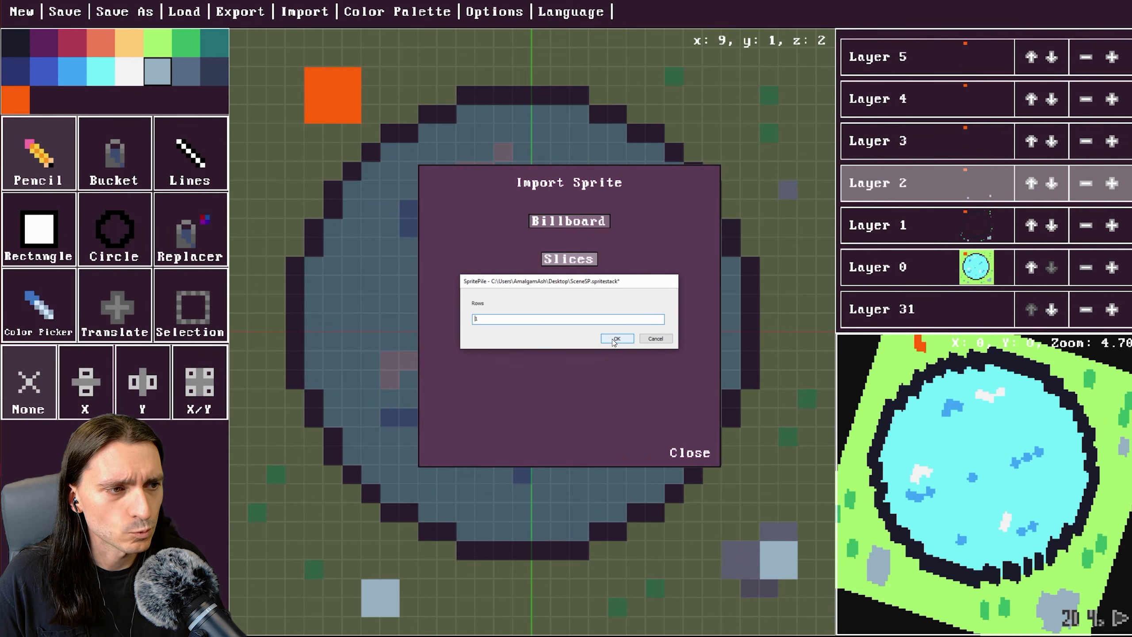
{"action": "left_click", "coordinate": [613, 339]}
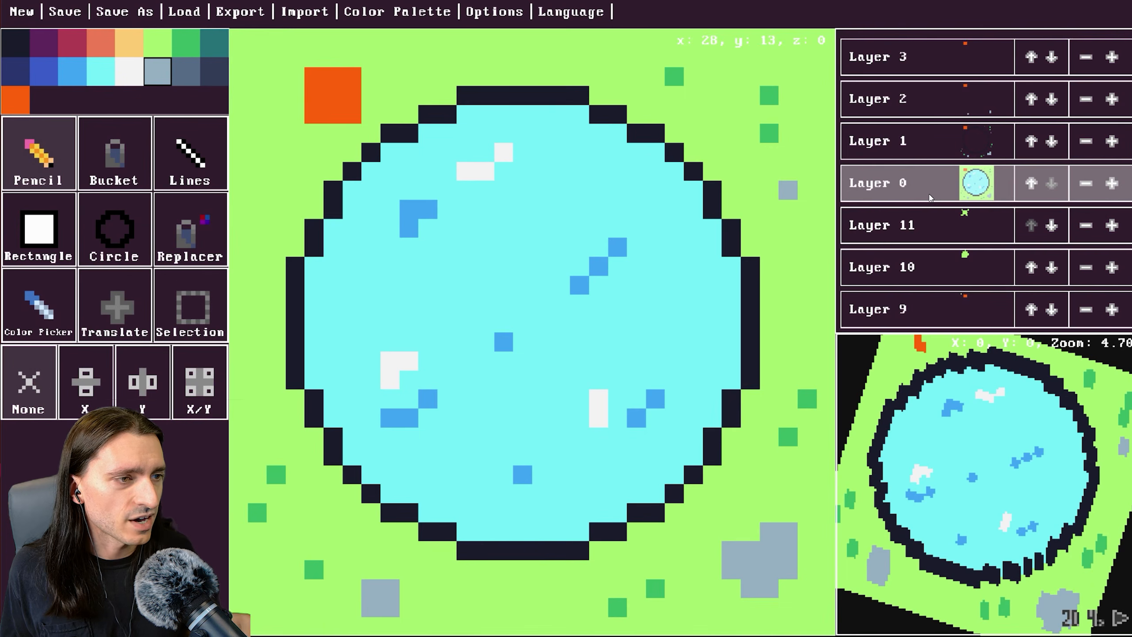
Rotate the preview and scroll the layer list to inspect the imported slices.
{"action": "left_click_drag", "start_coordinate": [966, 475], "coordinate": [1027, 469]}
{"action": "left_click_drag", "start_coordinate": [959, 449], "coordinate": [1096, 453]}
{"action": "left_click_drag", "start_coordinate": [1096, 452], "coordinate": [951, 476]}
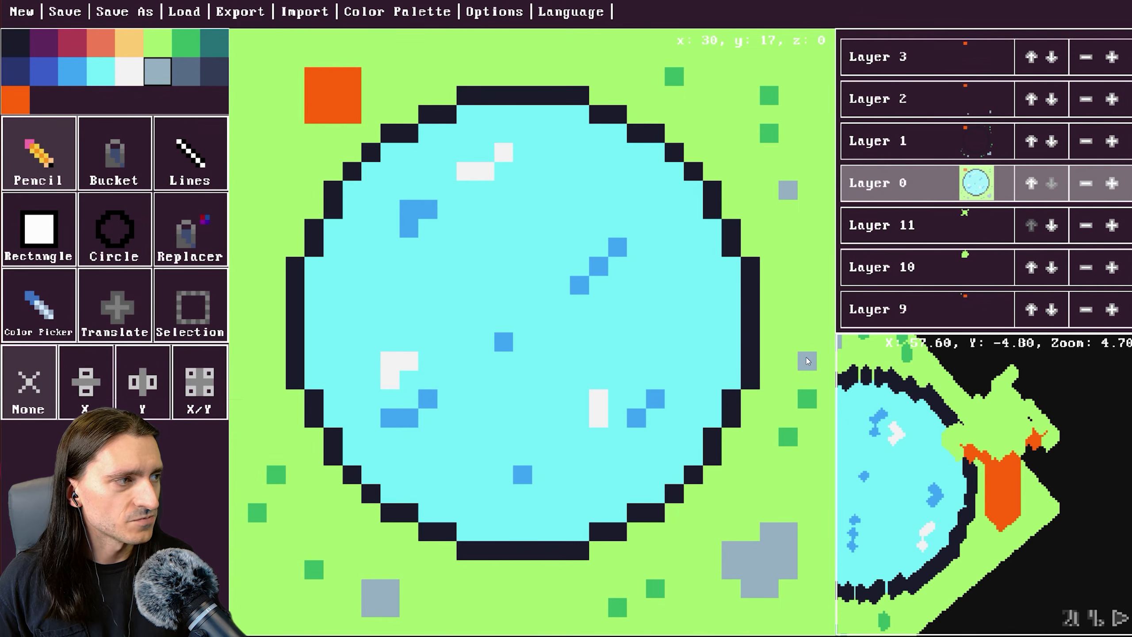
{"action": "scroll", "coordinate": [942, 226], "scroll_direction": "up", "scroll_amount": 3}
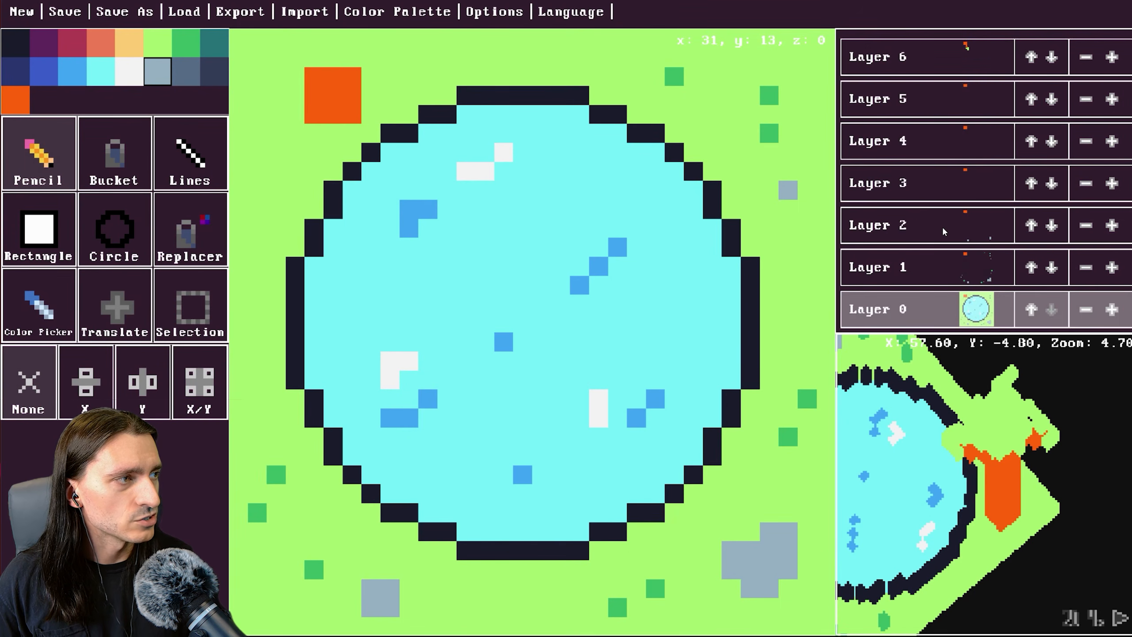
{"action": "scroll", "coordinate": [943, 226], "scroll_direction": "down", "scroll_amount": 2}
{"action": "scroll", "coordinate": [945, 231], "scroll_direction": "up", "scroll_amount": 5}
{"action": "scroll", "coordinate": [944, 230], "scroll_direction": "up", "scroll_amount": 8}
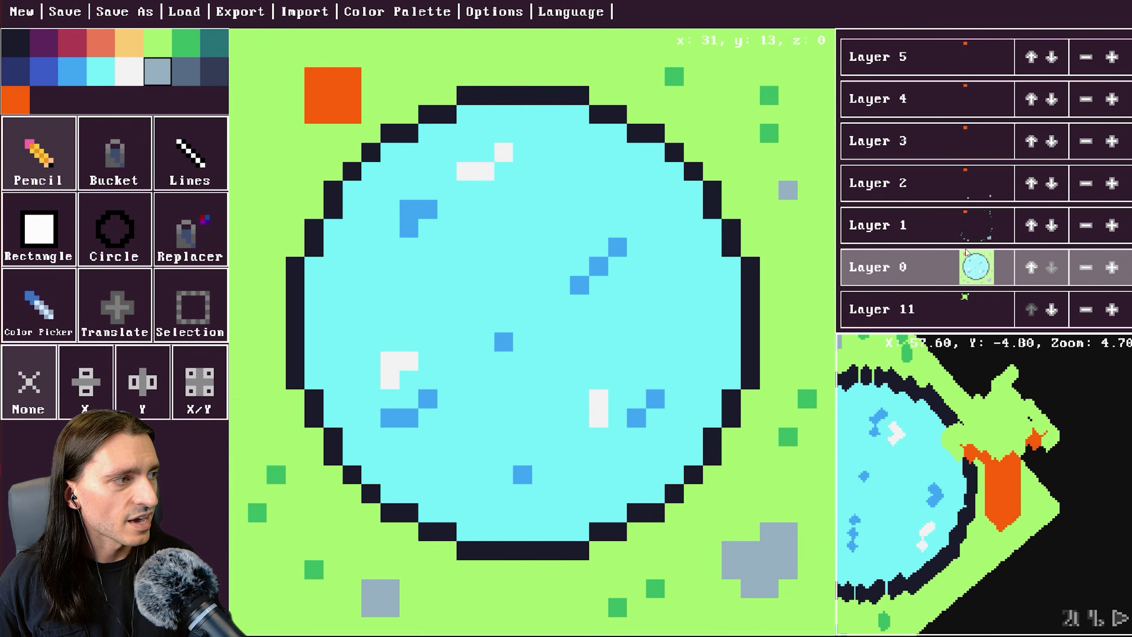
{"action": "scroll", "coordinate": [986, 272], "scroll_direction": "down", "scroll_amount": 3}
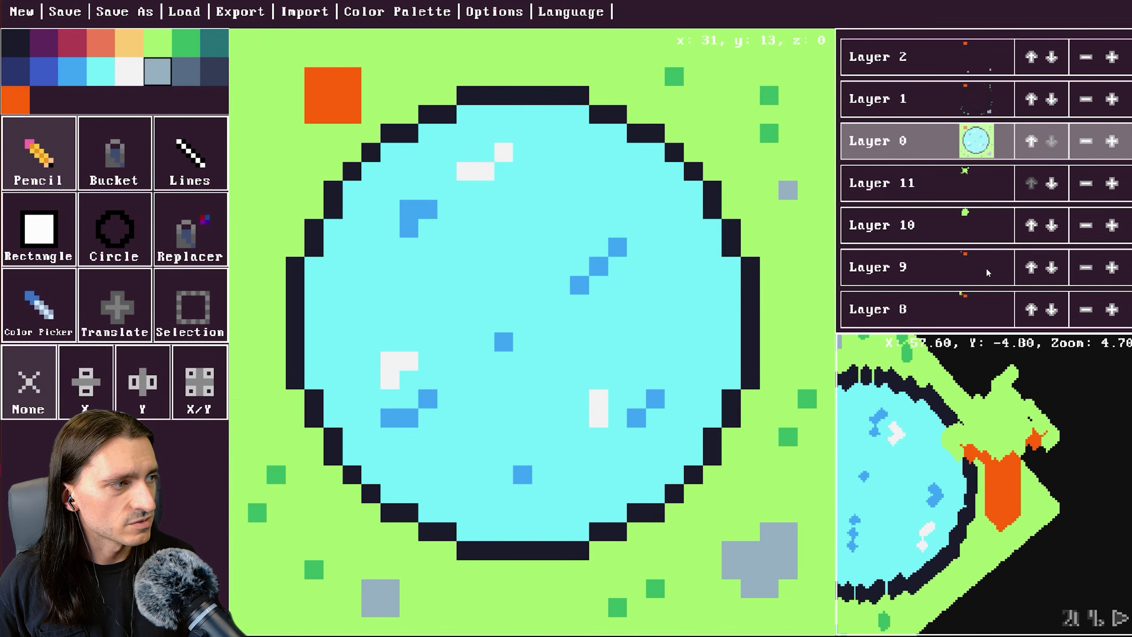
Import SceneSPslice_12.png as slices again, accepting the default depth and axis values.
{"action": "left_click", "coordinate": [304, 12]}
{"action": "left_click", "coordinate": [557, 265]}
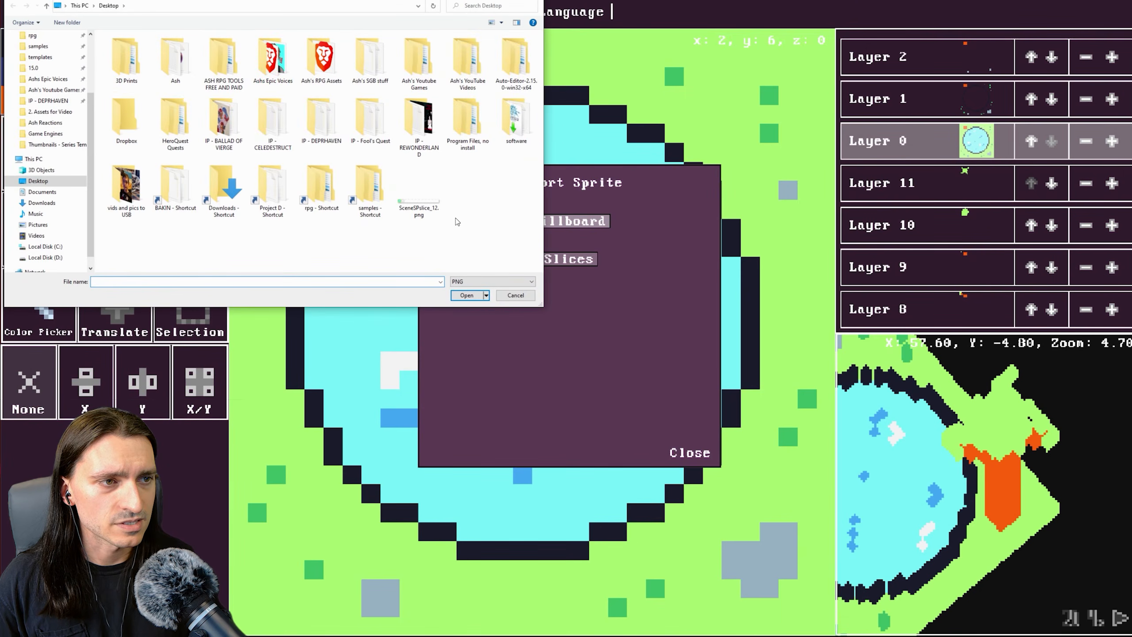
{"action": "left_click", "coordinate": [428, 208]}
{"action": "left_click", "coordinate": [471, 297]}
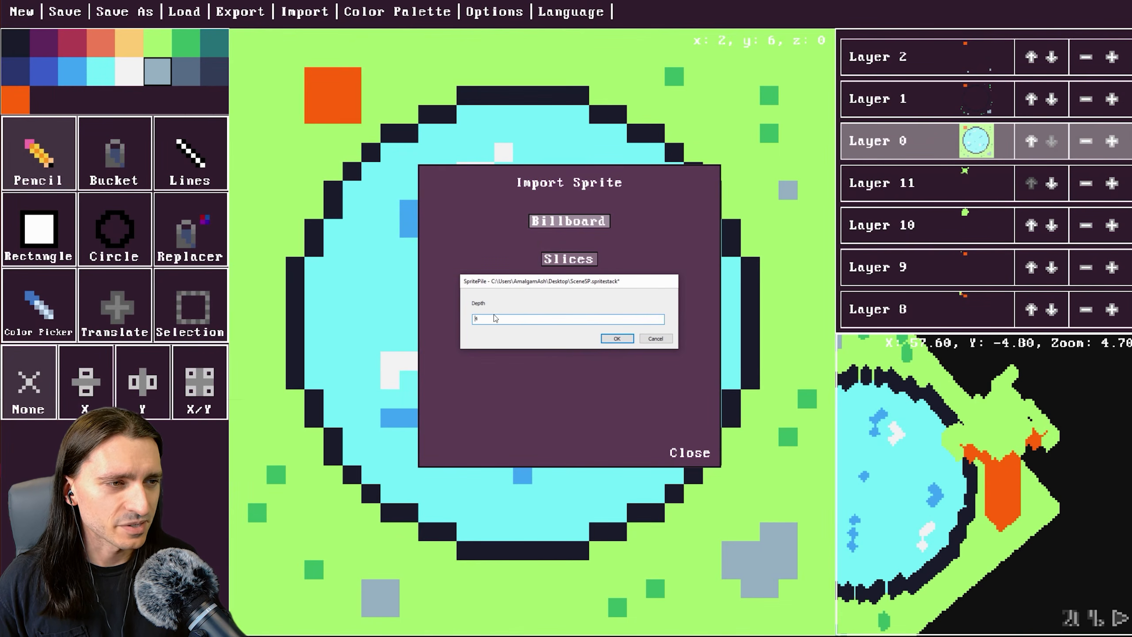
{"action": "left_click", "coordinate": [617, 338]}
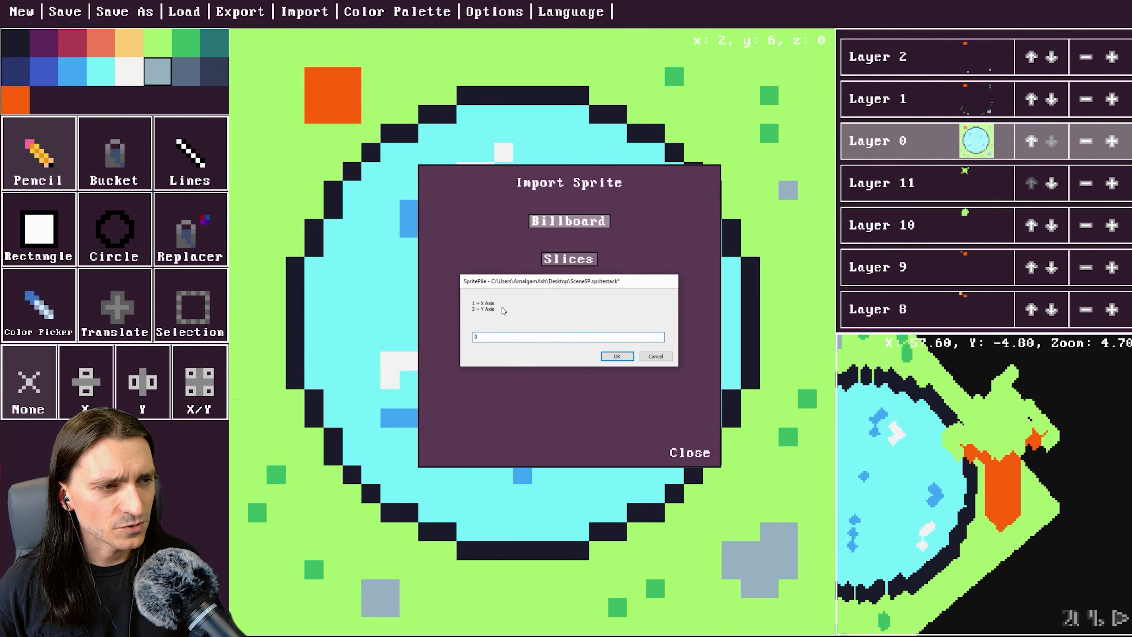
{"action": "left_click", "coordinate": [615, 356]}
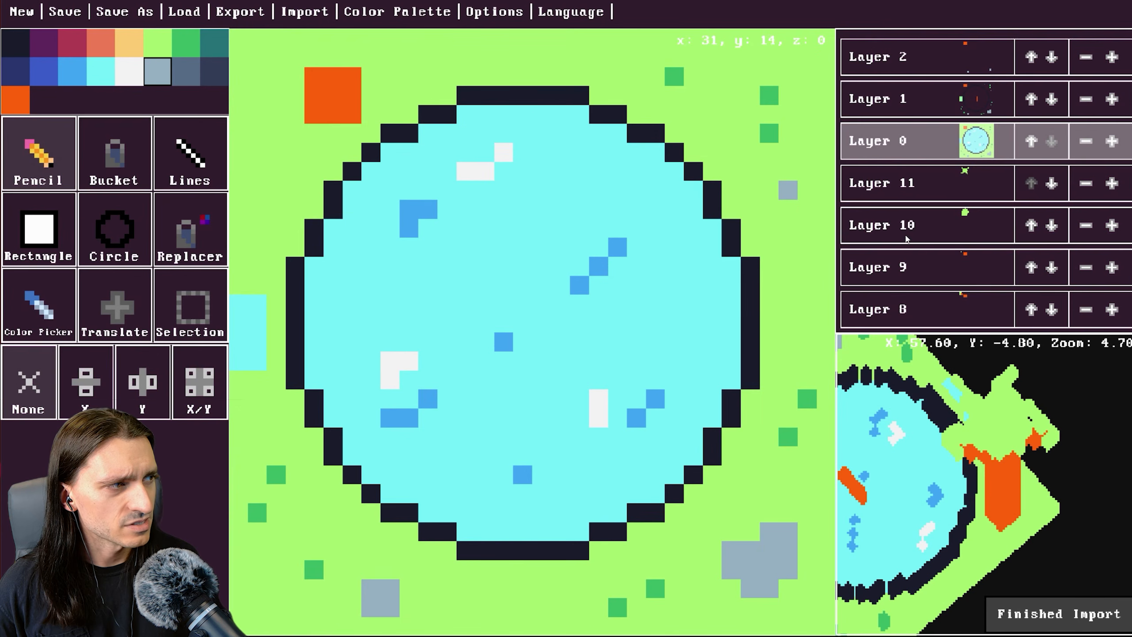
Scroll through the layers and rotate the preview to check the second import.
{"action": "scroll", "coordinate": [906, 240], "scroll_direction": "down", "scroll_amount": 4}
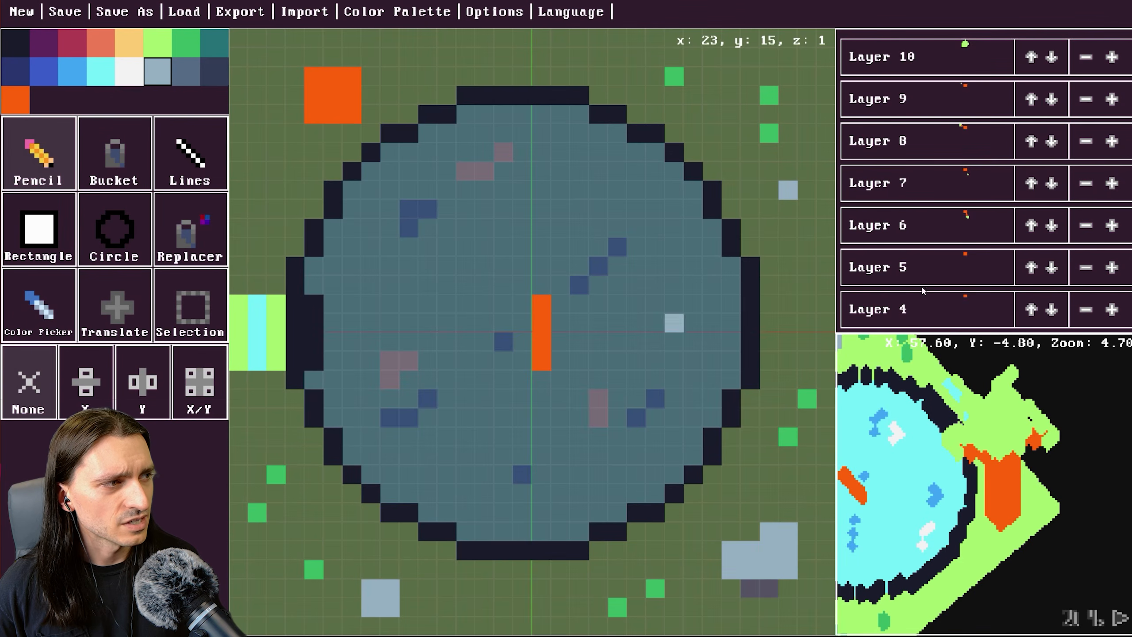
{"action": "scroll", "coordinate": [957, 271], "scroll_direction": "down", "scroll_amount": 6}
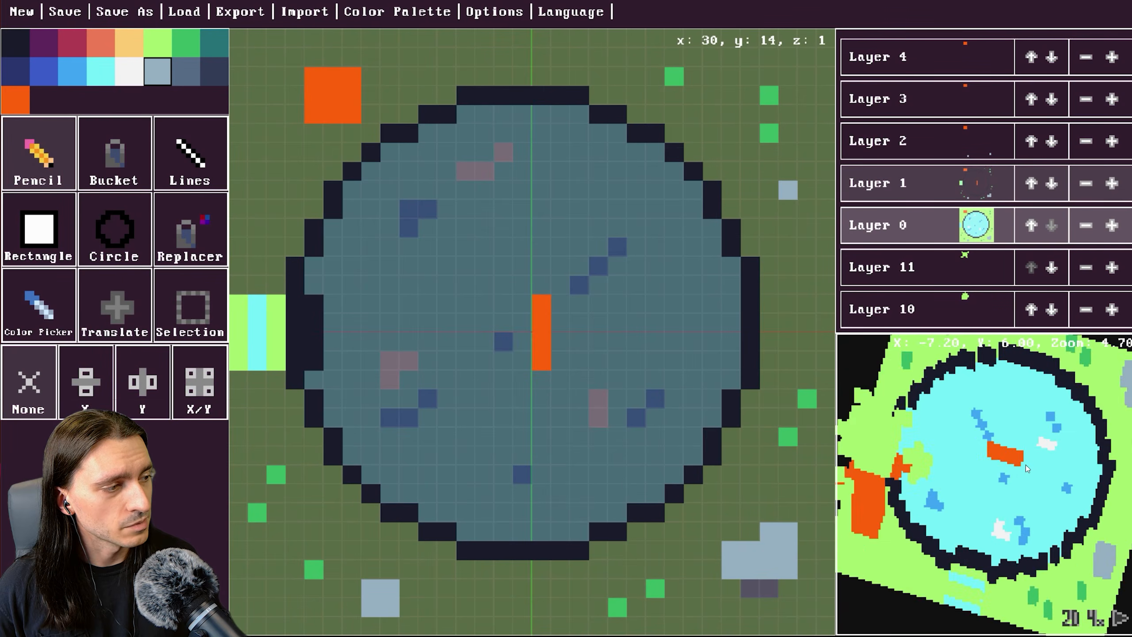
{"action": "left_click_drag", "start_coordinate": [1069, 465], "coordinate": [1086, 466]}
{"action": "left_click_drag", "start_coordinate": [962, 465], "coordinate": [1079, 469]}
{"action": "mouse_move", "coordinate": [990, 473]}
{"action": "left_mouse_down"}
{"action": "mouse_move", "coordinate": [1078, 475]}
{"action": "mouse_move", "coordinate": [916, 485]}
{"action": "mouse_move", "coordinate": [975, 477]}
{"action": "left_mouse_up"}
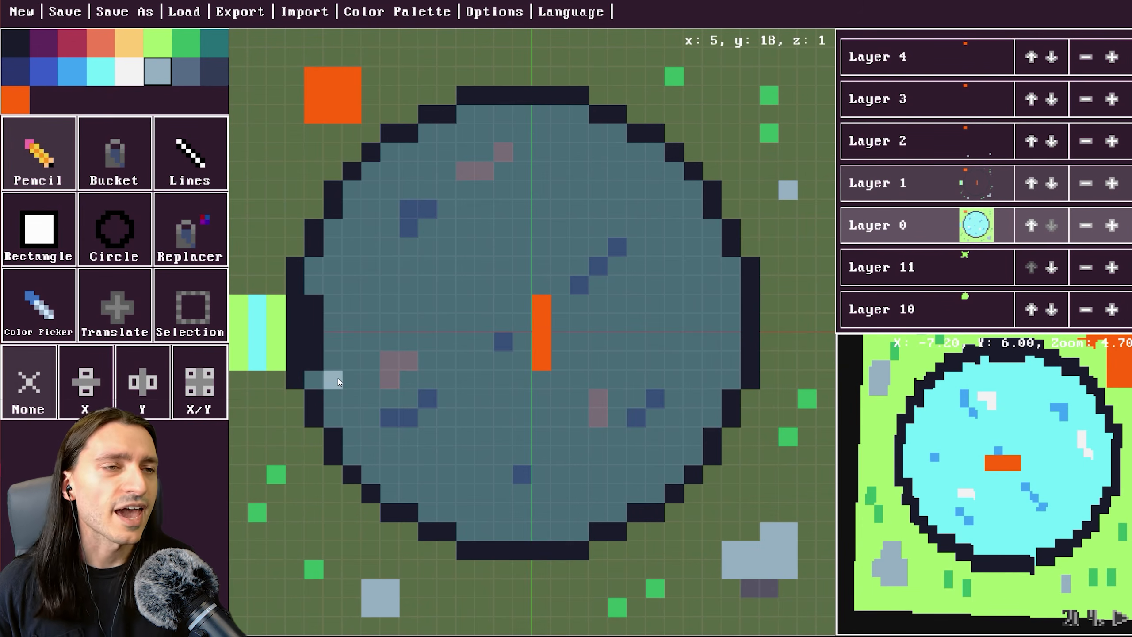